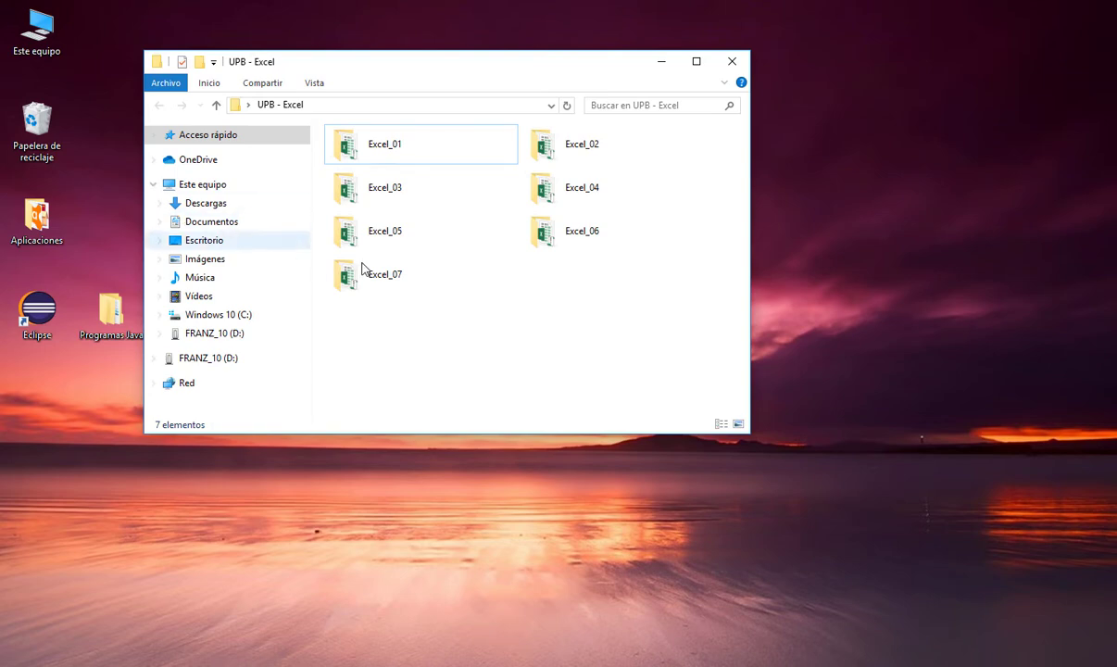
# Open the workbook 07_Practica_Funciones.xlsm from the Excel_07 folder.
pyautogui.doubleClick(355, 270)
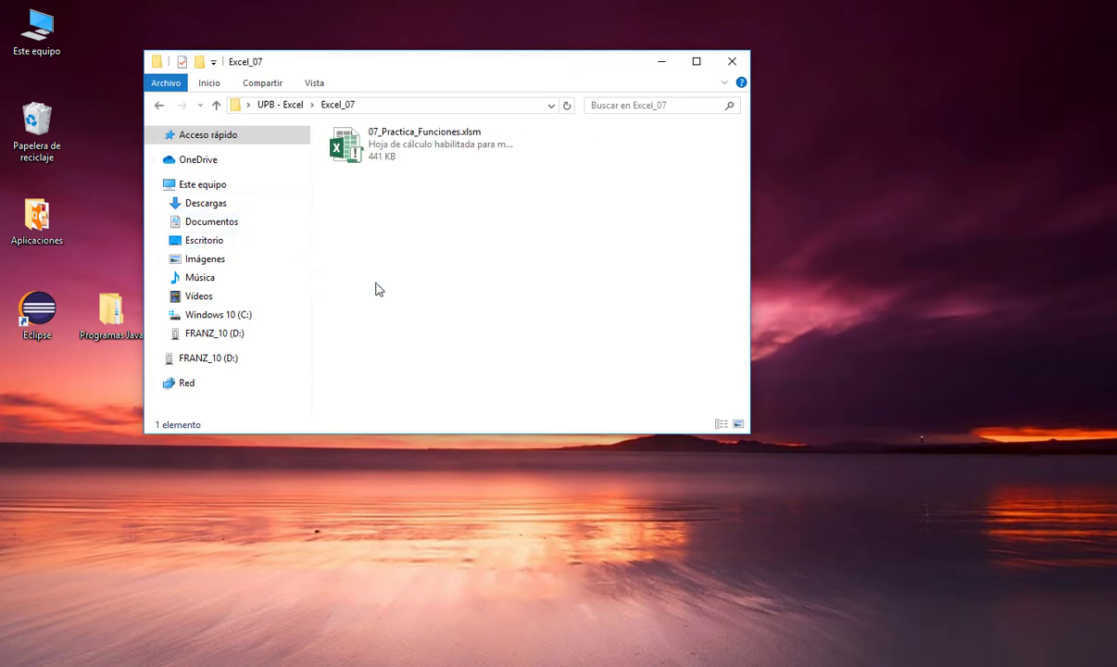
pyautogui.doubleClick(389, 161)
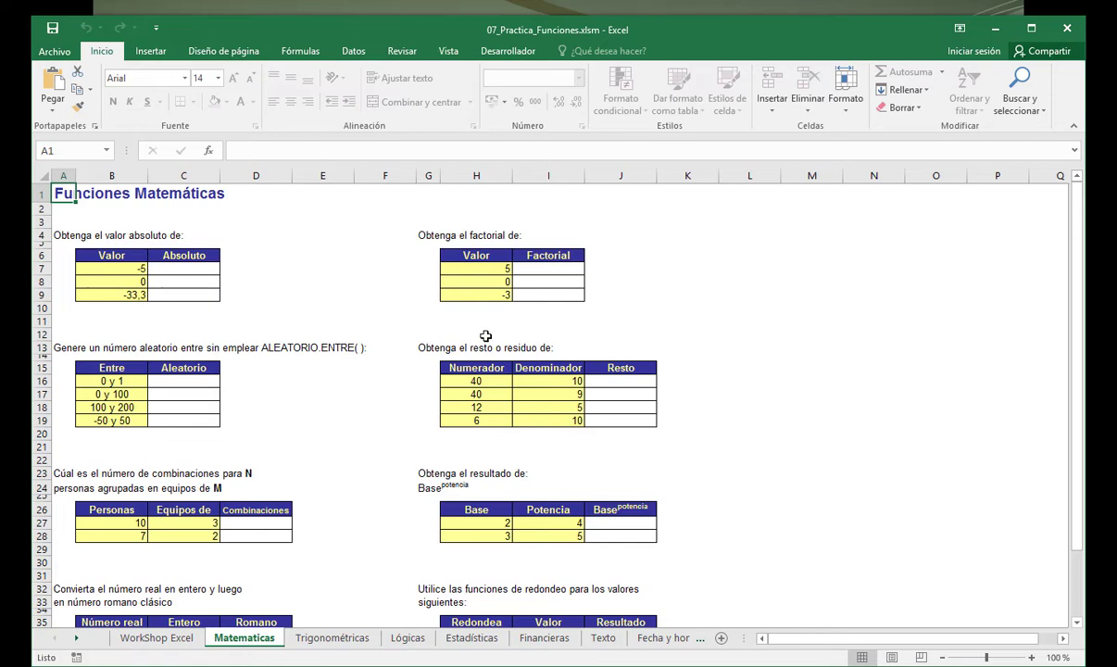
# Enter an ABS formula in cell C7 that returns the absolute value of B7.
pyautogui.keyDown('ctrl'); pyautogui.scroll(4, 523, 287); pyautogui.keyUp('ctrl')
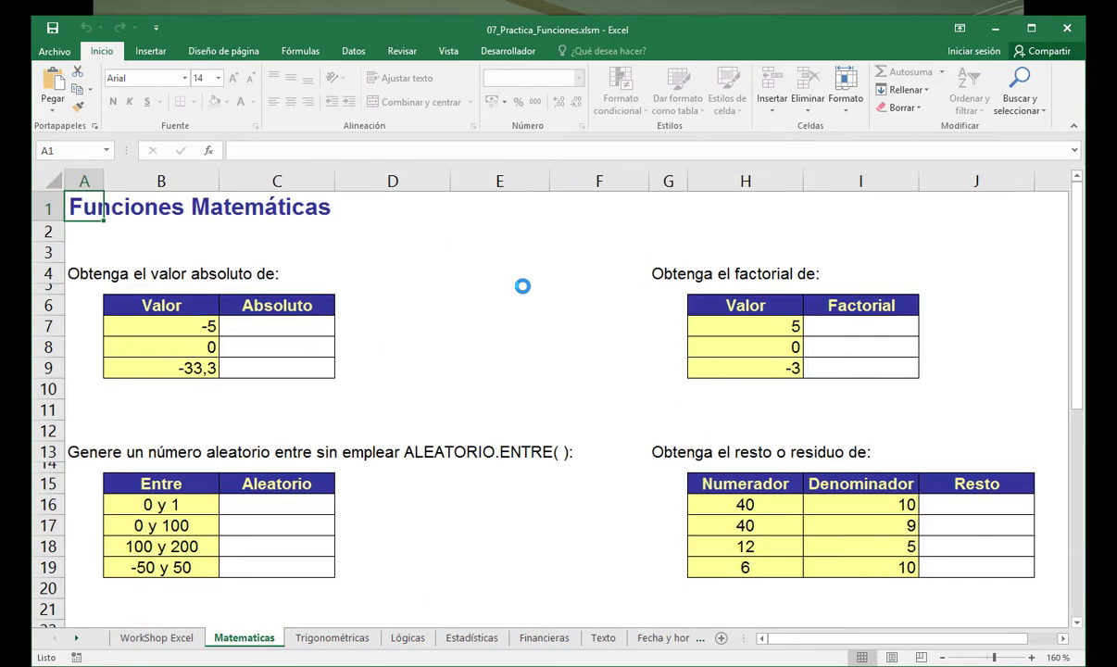
pyautogui.click(275, 331)
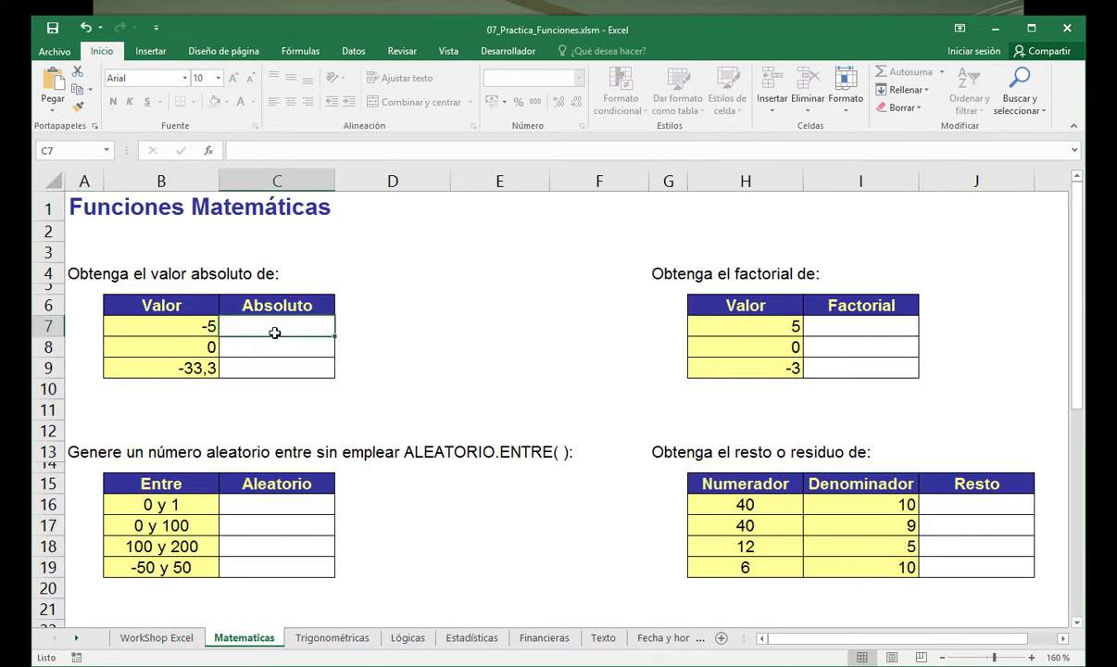
pyautogui.write('=ab')
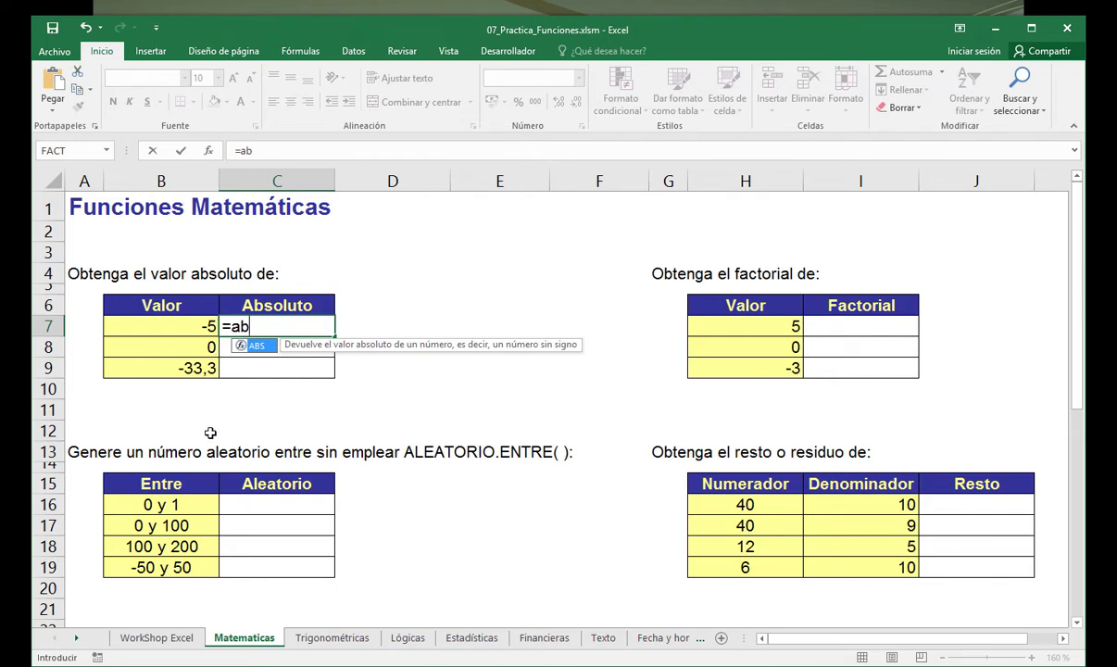
pyautogui.press('Tab')
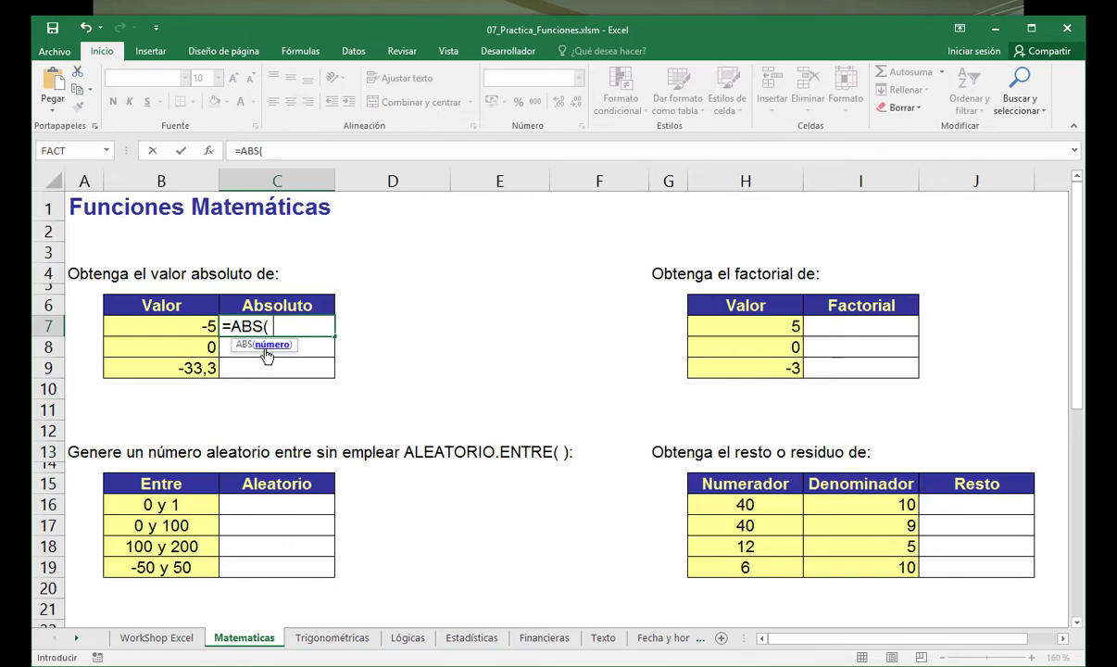
pyautogui.click(192, 327)
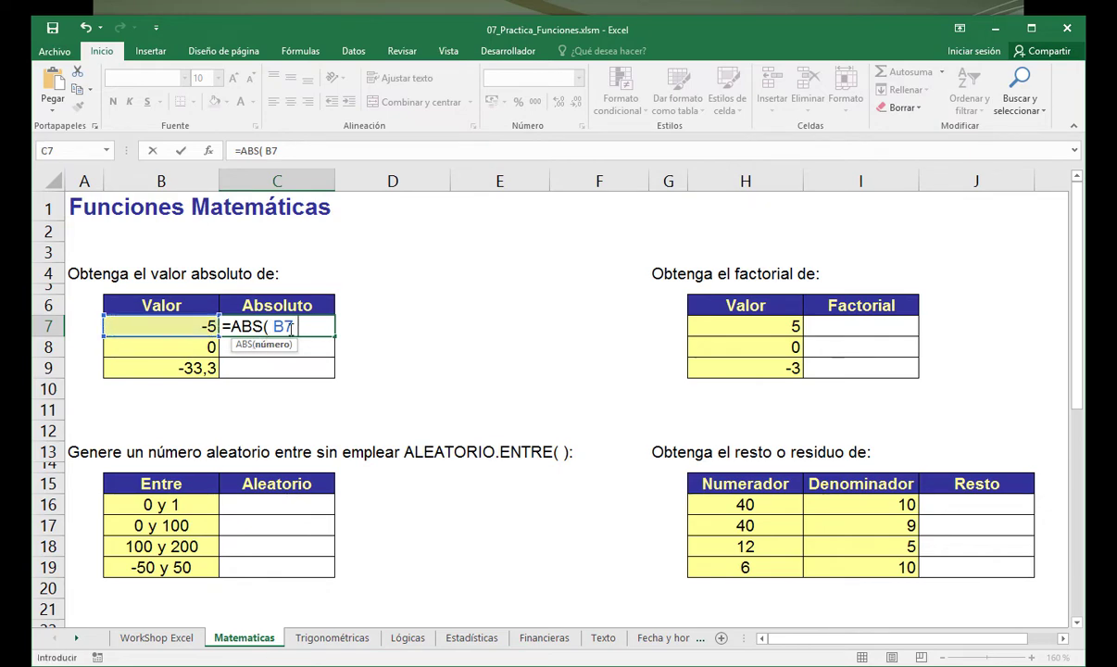
pyautogui.write(')')
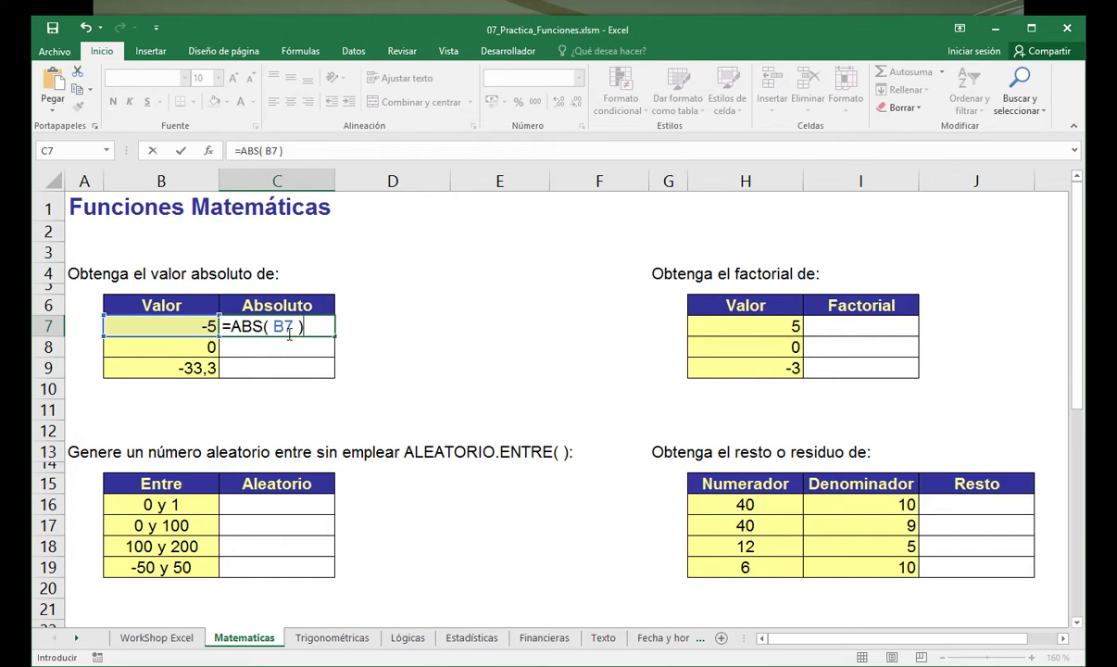
pyautogui.press('Return')
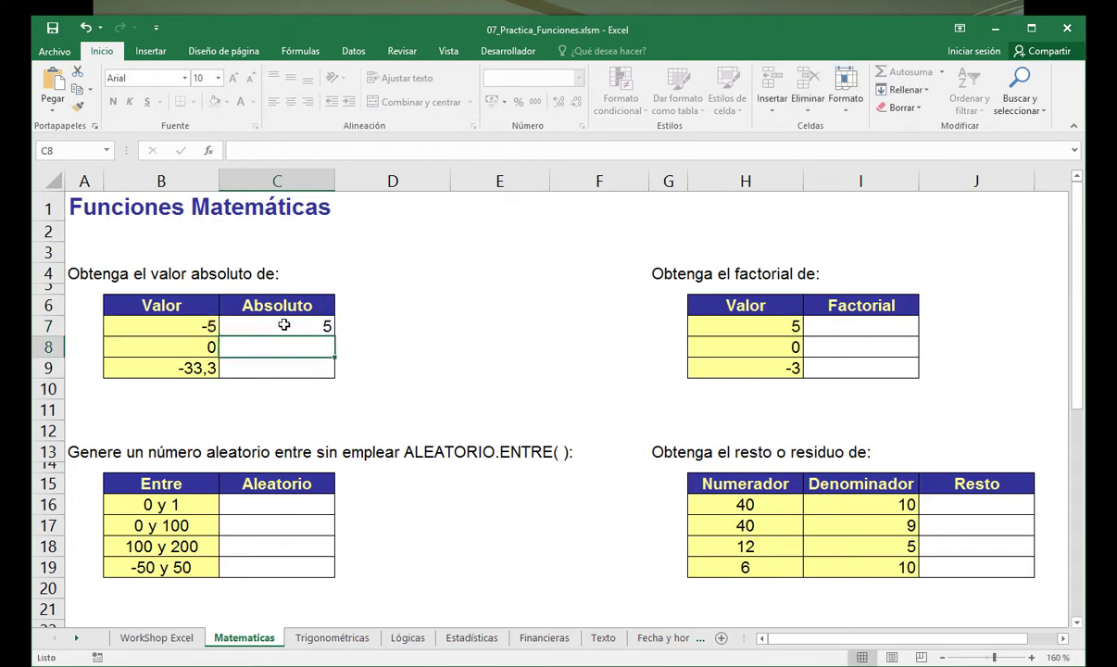
# Open the help article for the ABS function from the formula in C7 and read its description, syntax and argument.
pyautogui.click(285, 326)
pyautogui.doubleClick(285, 325)
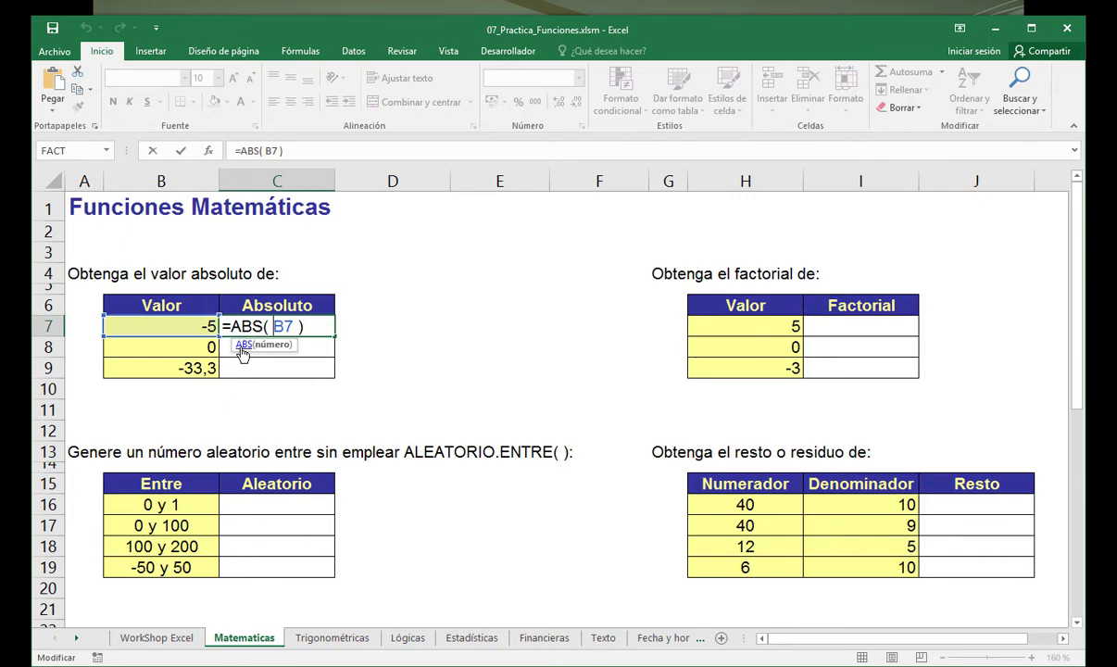
pyautogui.click(242, 348)
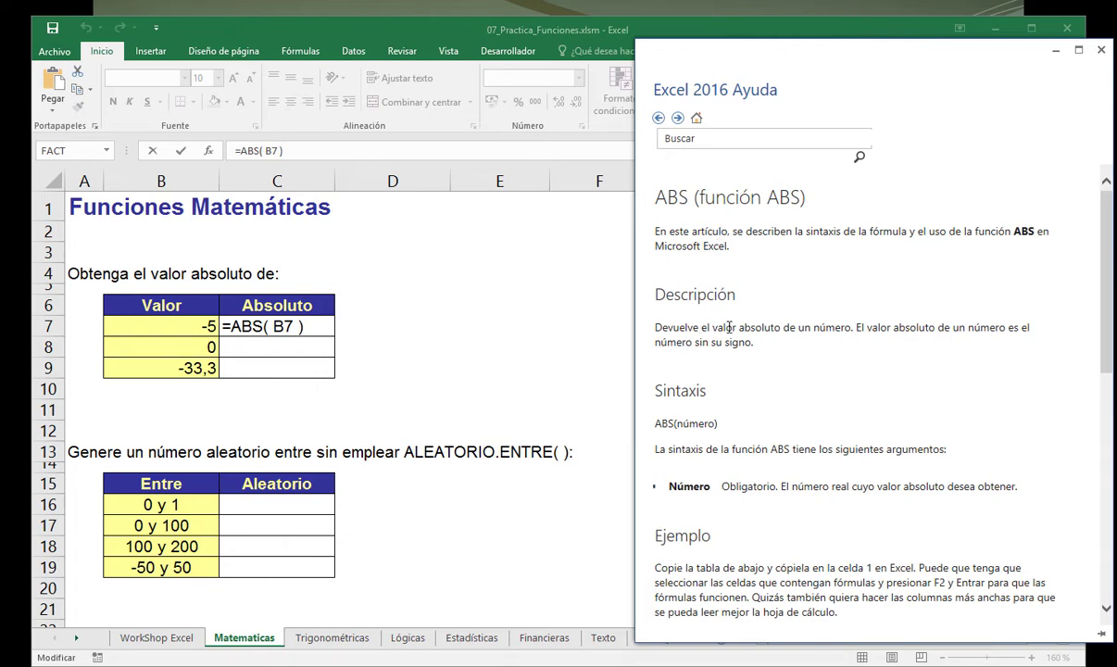
pyautogui.moveTo(700, 327); pyautogui.dragTo(961, 346)
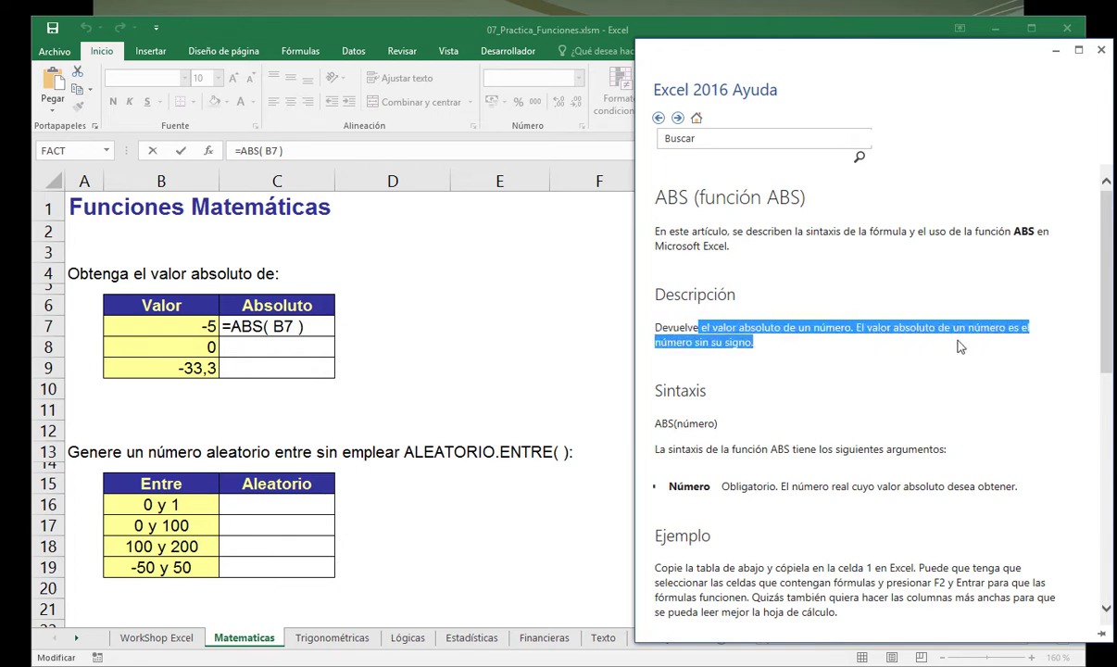
pyautogui.click(768, 453)
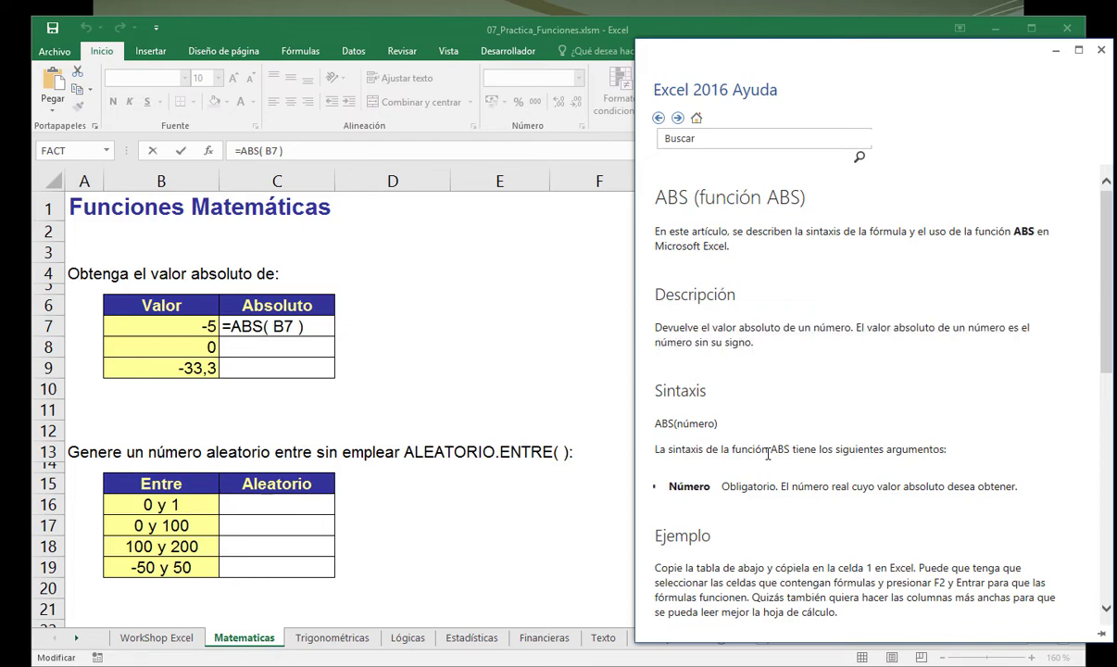
pyautogui.moveTo(768, 453); pyautogui.dragTo(945, 451)
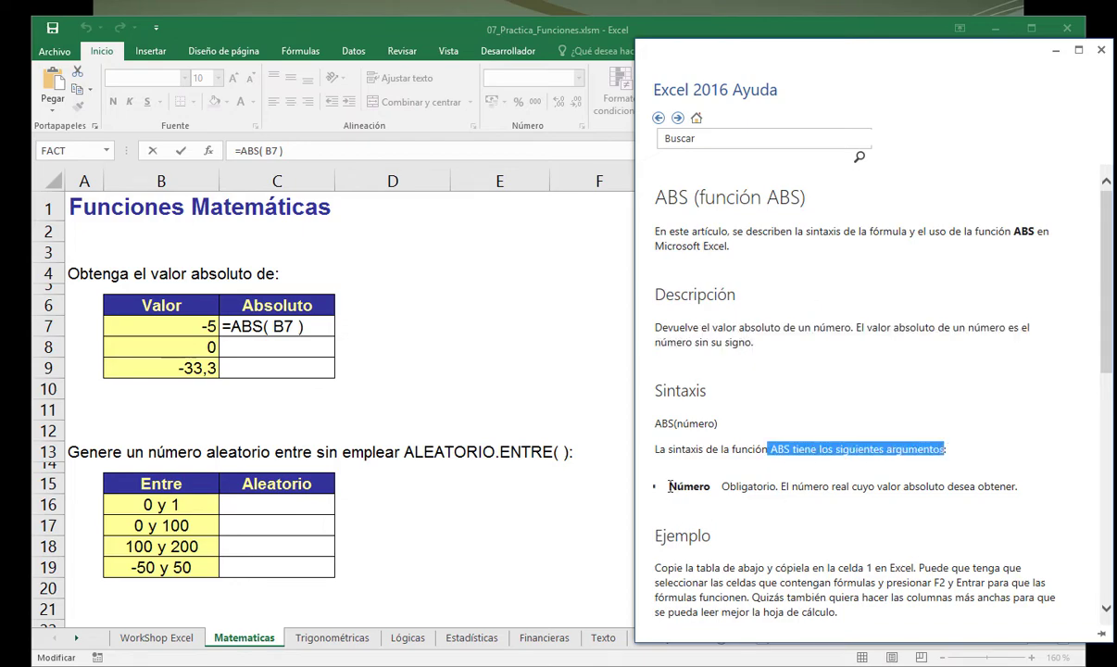
pyautogui.moveTo(669, 486); pyautogui.dragTo(765, 486)
# Review the example formulas and related topics in the ABS help article, then minimize the help and leave the formula in C7.
pyautogui.scroll(-4, 768, 490)
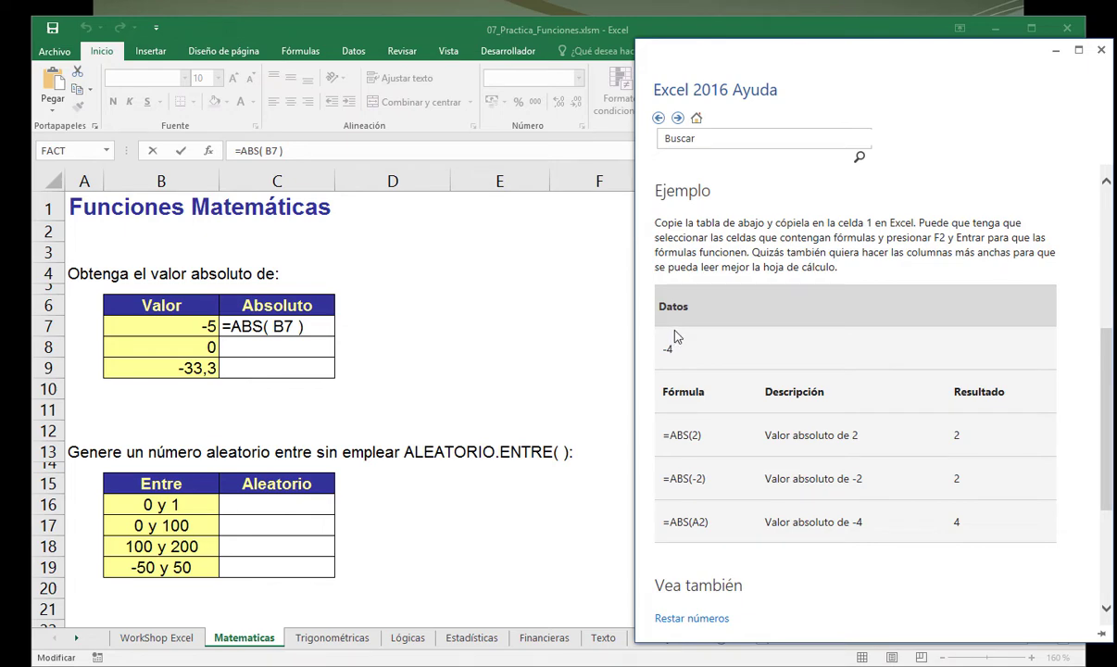
pyautogui.moveTo(663, 434); pyautogui.dragTo(966, 436)
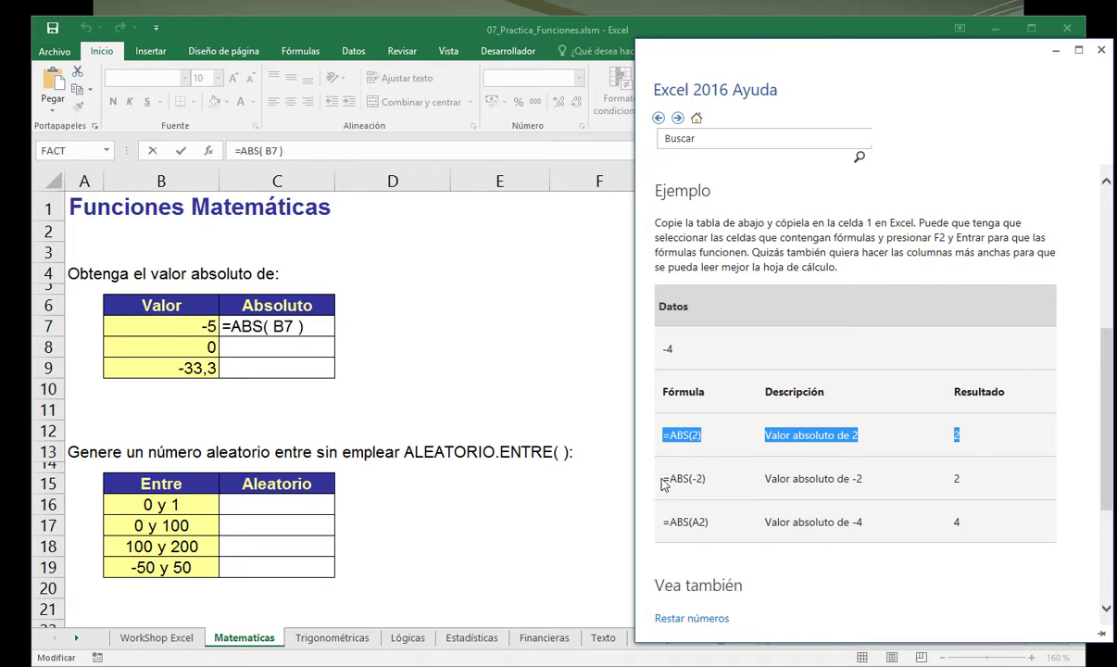
pyautogui.moveTo(663, 479); pyautogui.dragTo(966, 486)
pyautogui.click(966, 486)
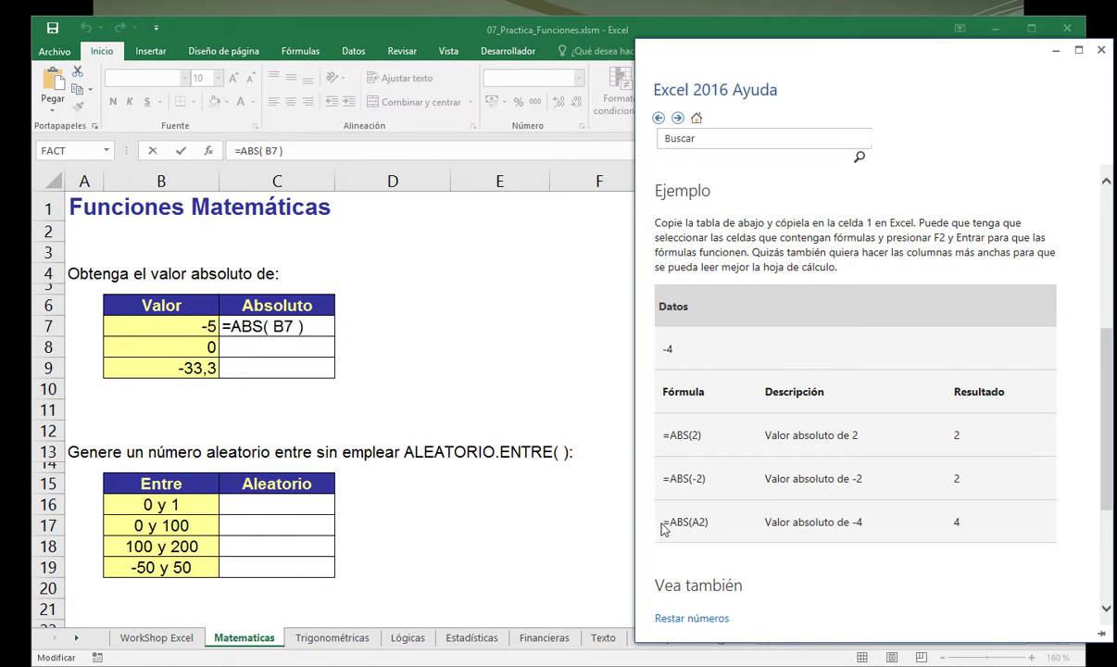
pyautogui.moveTo(663, 525); pyautogui.dragTo(718, 521)
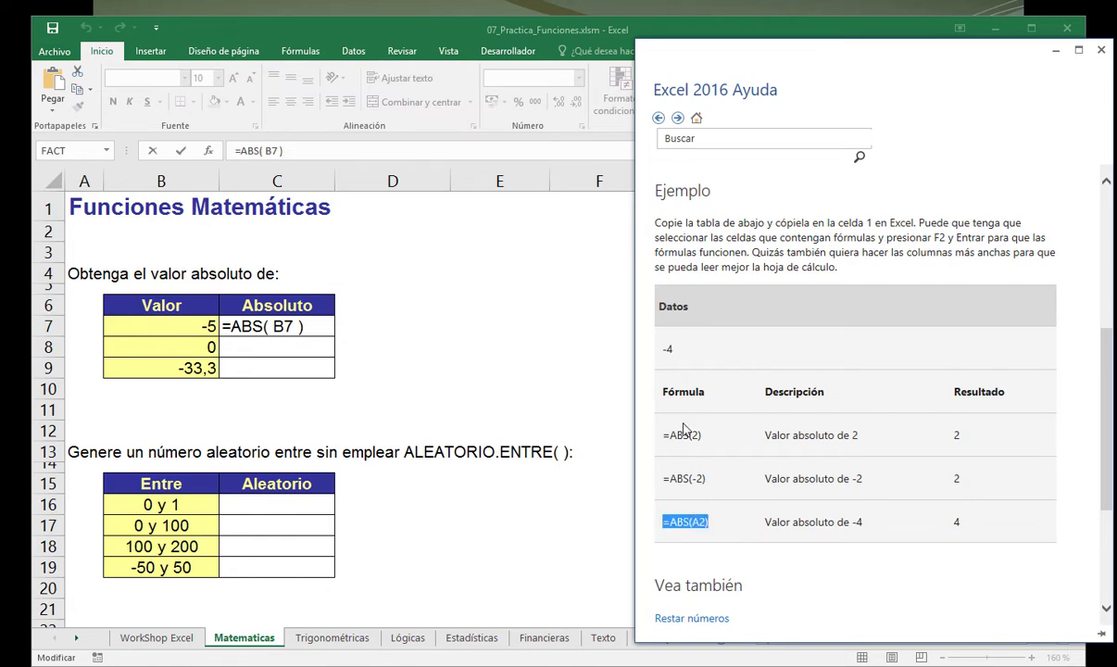
pyautogui.moveTo(663, 349); pyautogui.dragTo(672, 349)
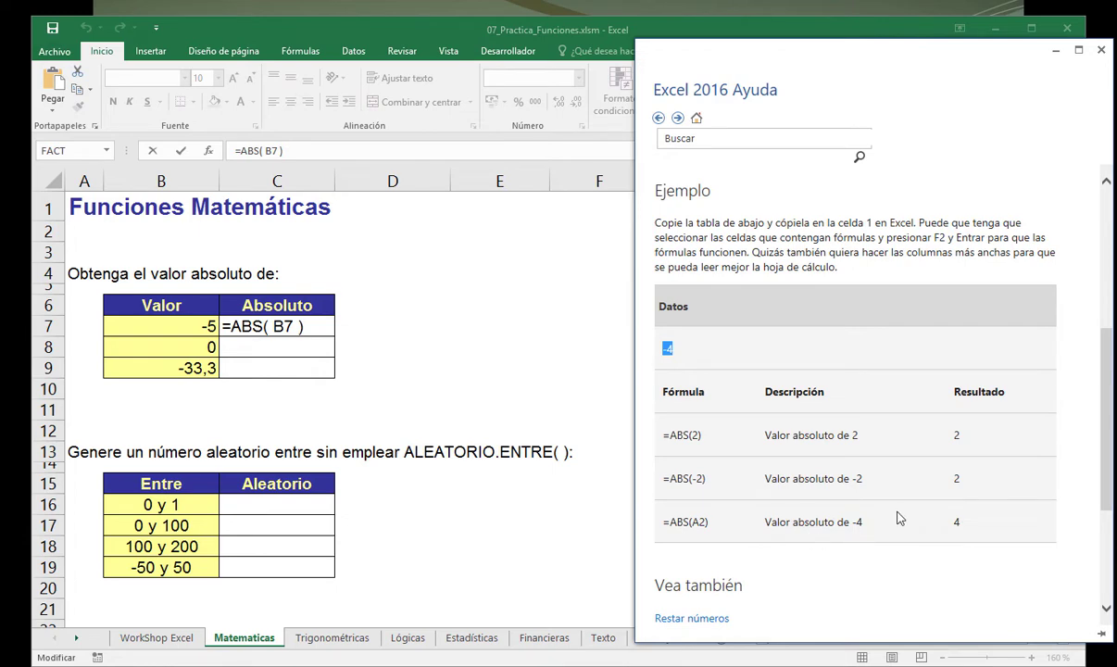
pyautogui.moveTo(953, 521); pyautogui.dragTo(967, 519)
pyautogui.scroll(-3, 876, 489)
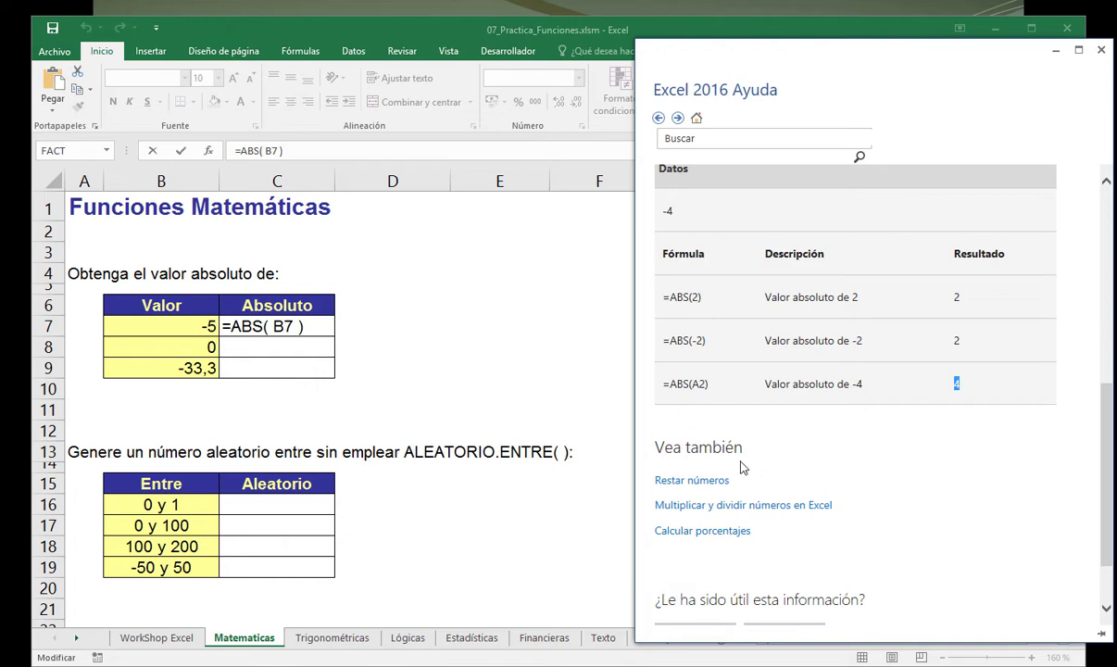
pyautogui.scroll(3, 753, 266)
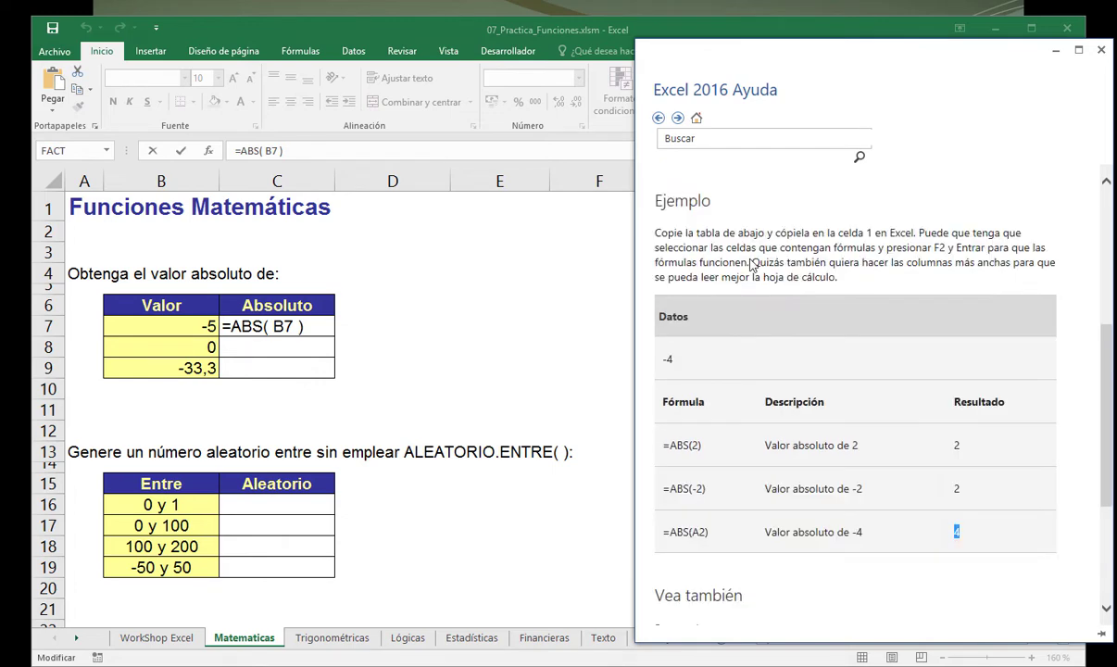
pyautogui.scroll(6, 752, 266)
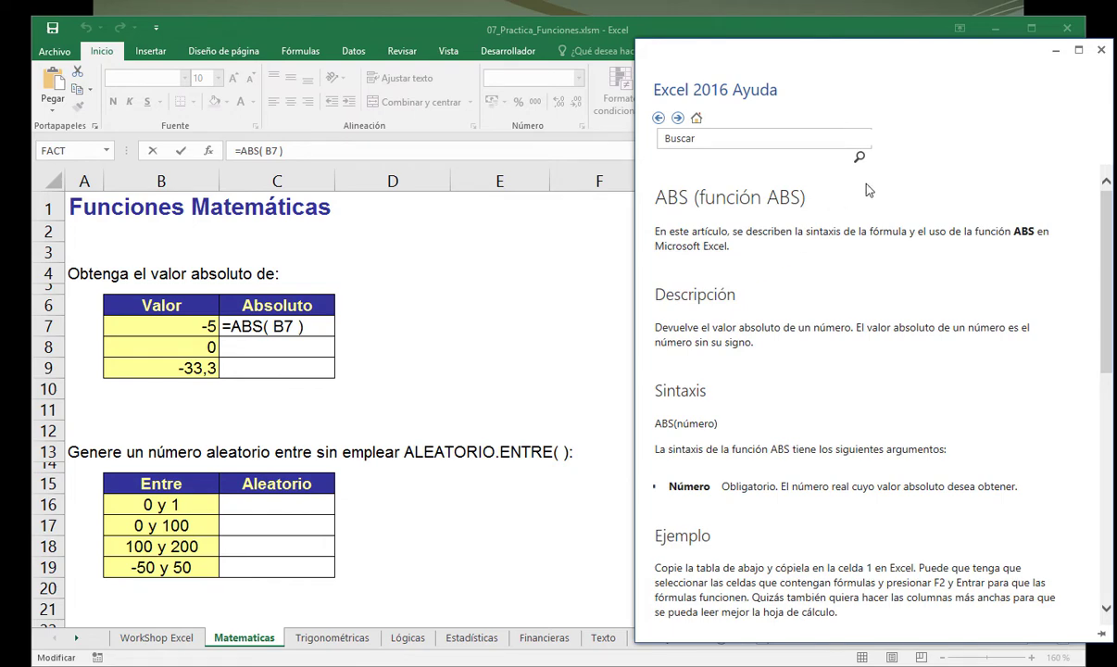
pyautogui.click(1056, 51)
pyautogui.press('Return')
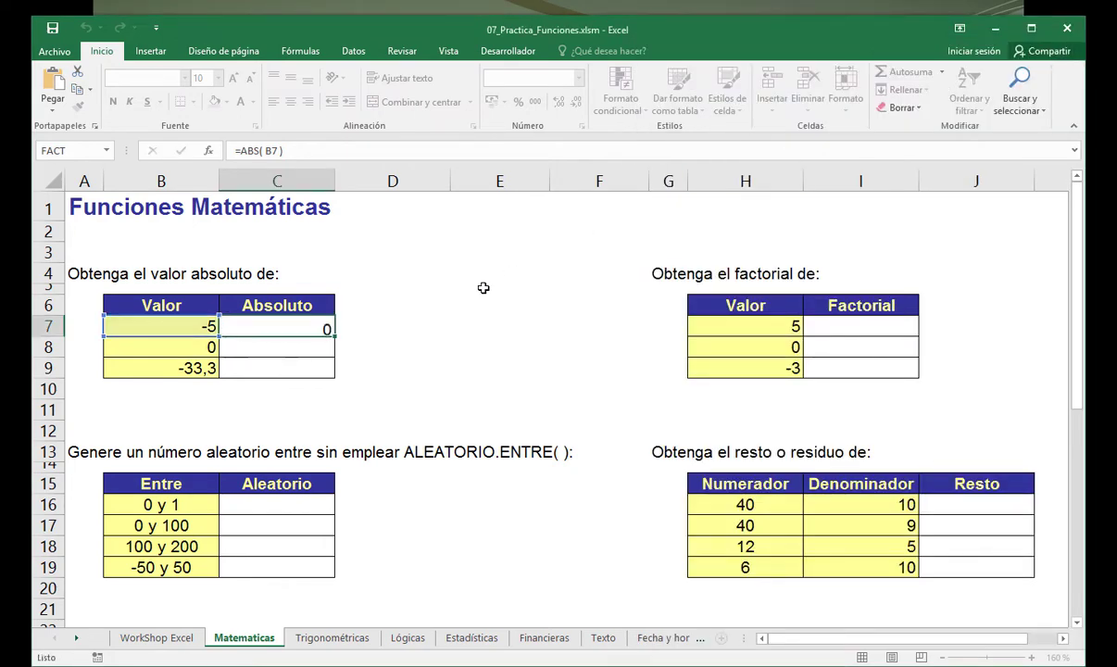
# Recheck the cell reference in C7's formula and fill the ABS formula down through C9.
pyautogui.click(278, 325)
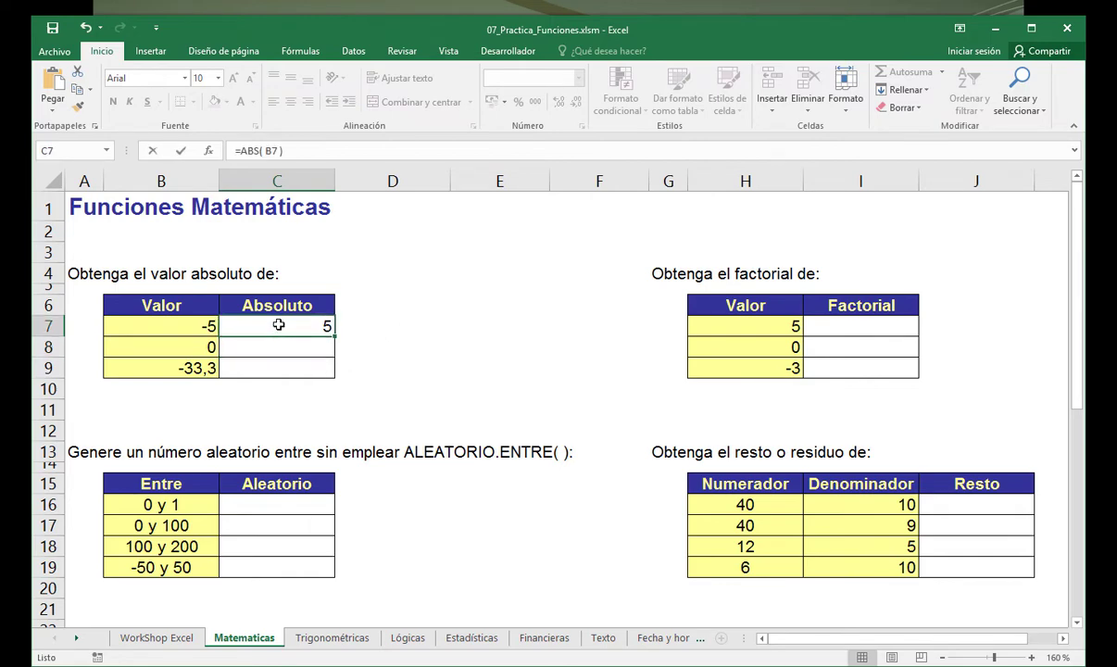
pyautogui.doubleClick(278, 325)
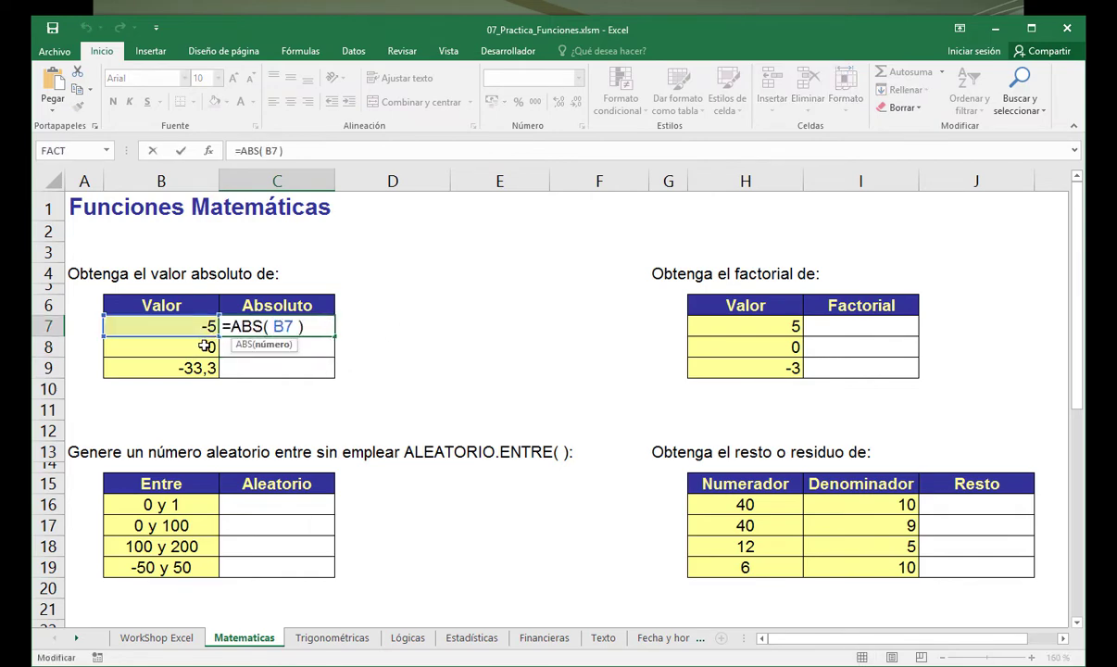
pyautogui.press('Return')
pyautogui.click(282, 323)
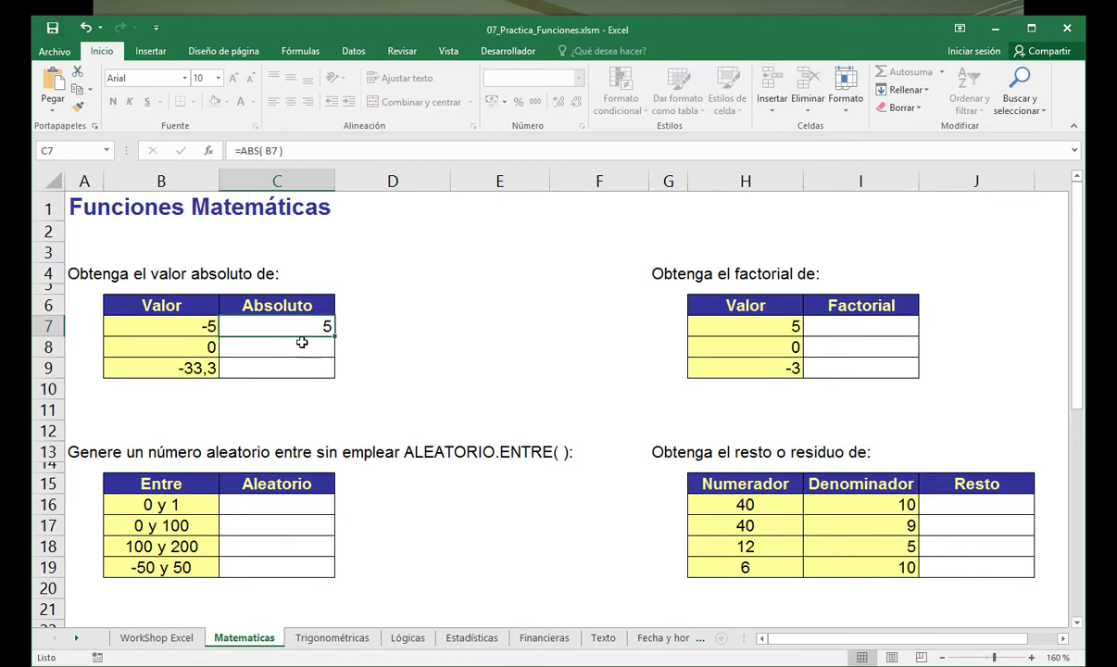
pyautogui.moveTo(334, 336); pyautogui.dragTo(328, 374)
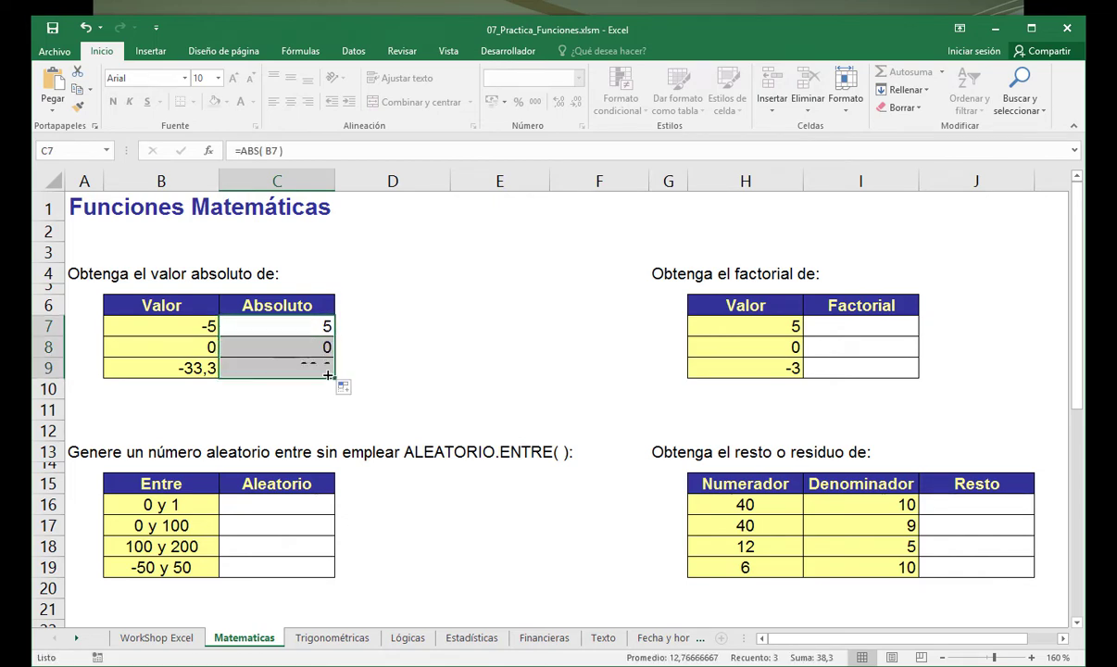
# Check the cell references in the copied ABS formulas in C8 and C9 against the source values in B7:B9.
pyautogui.doubleClick(286, 350)
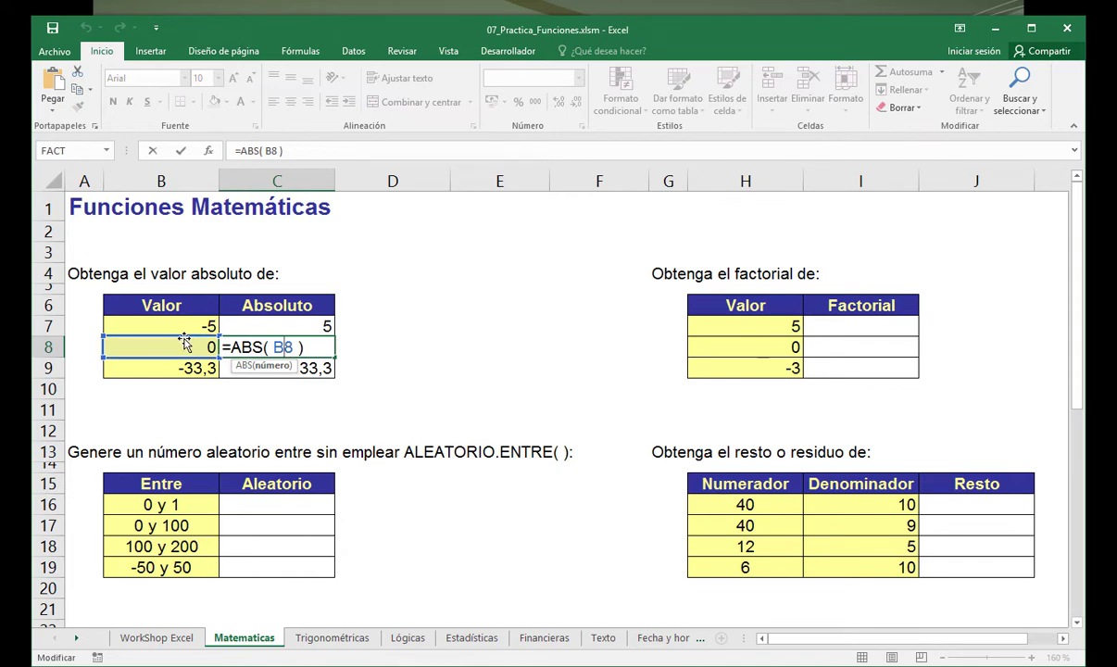
pyautogui.press('Escape')
pyautogui.press('F2')
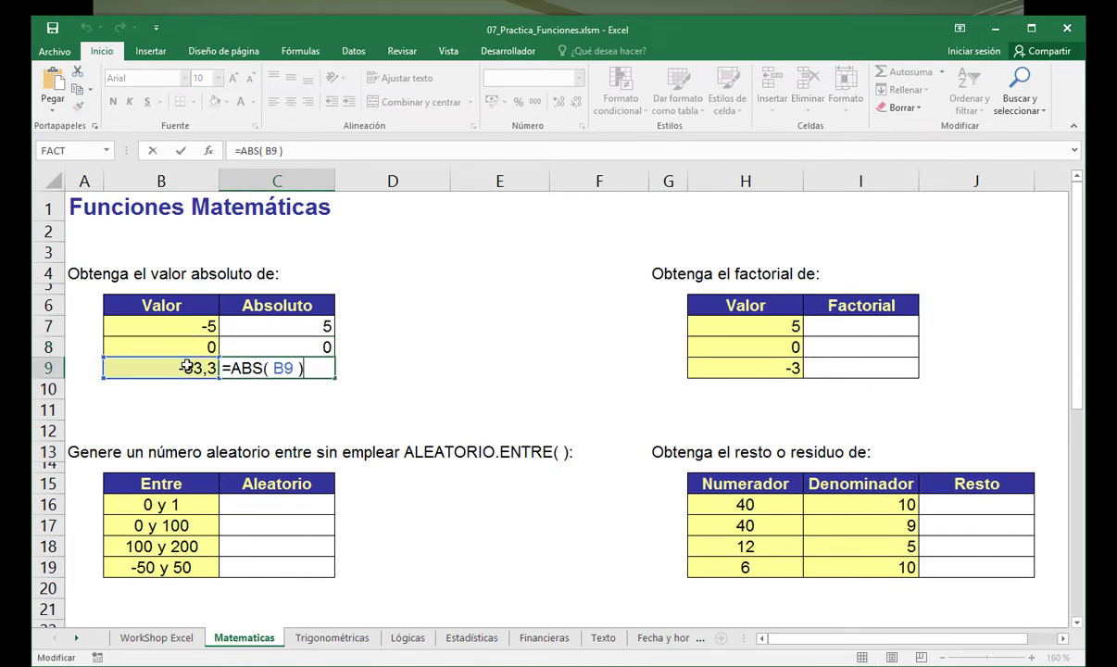
pyautogui.hotkey('ctrl', 'Return')
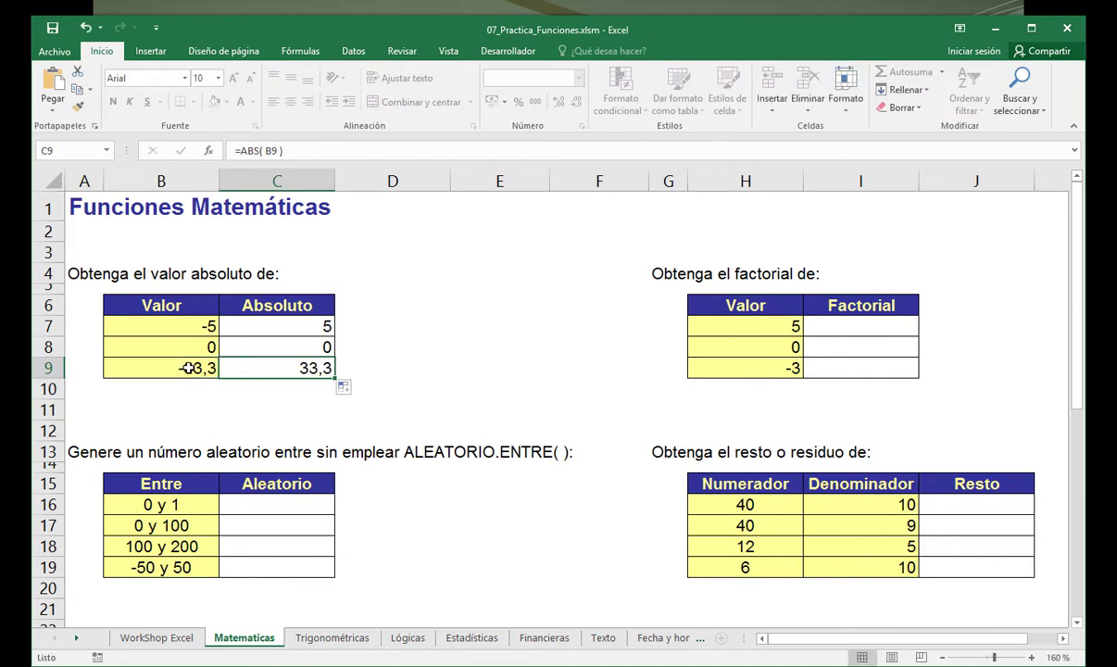
pyautogui.click(196, 327)
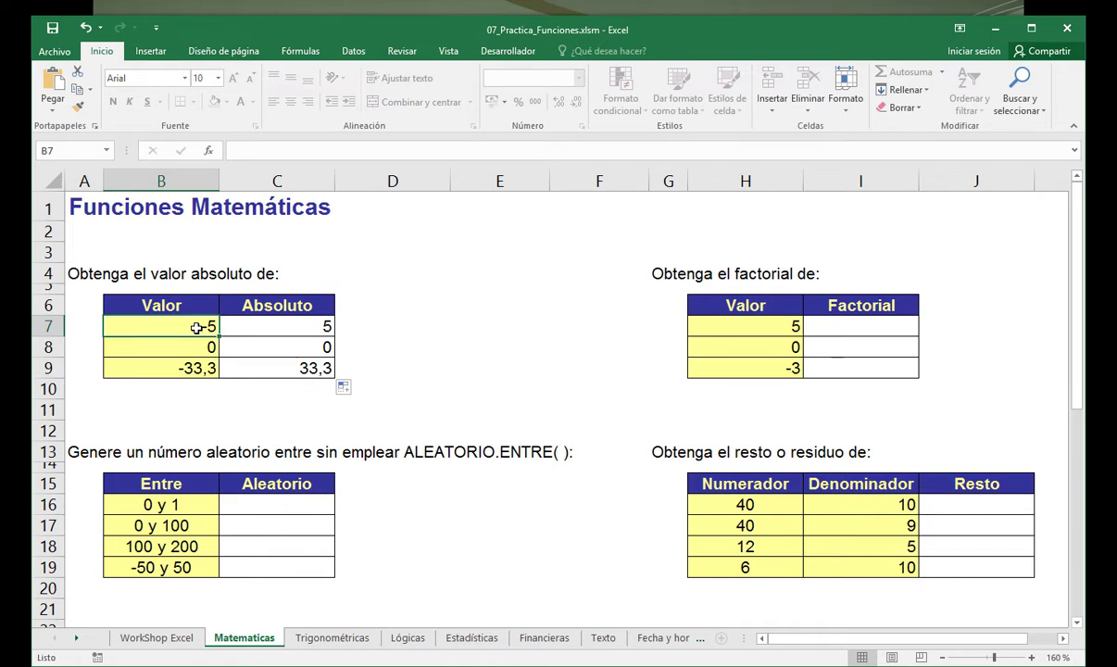
pyautogui.press('Down')
pyautogui.press('Down')
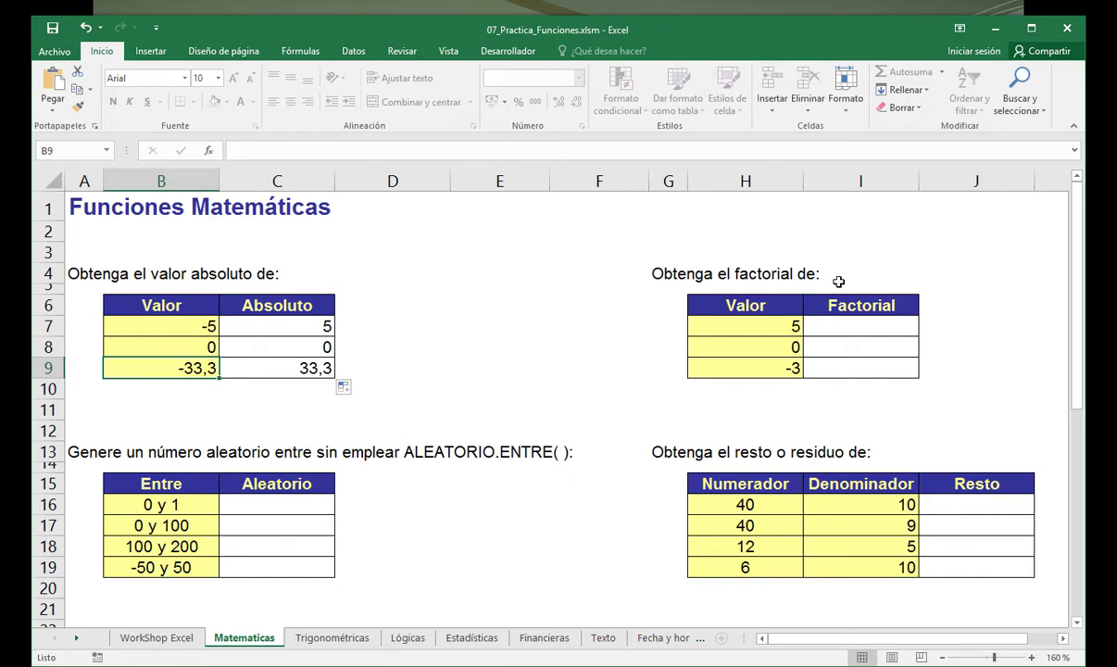
pyautogui.click(829, 330)
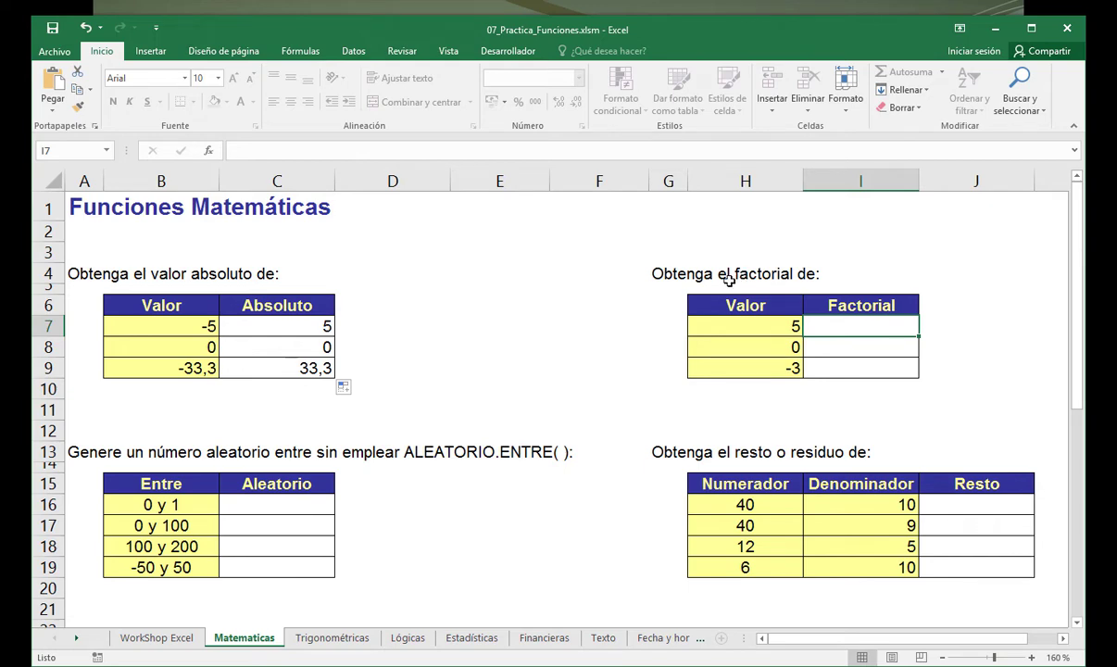
pyautogui.write('=fac')
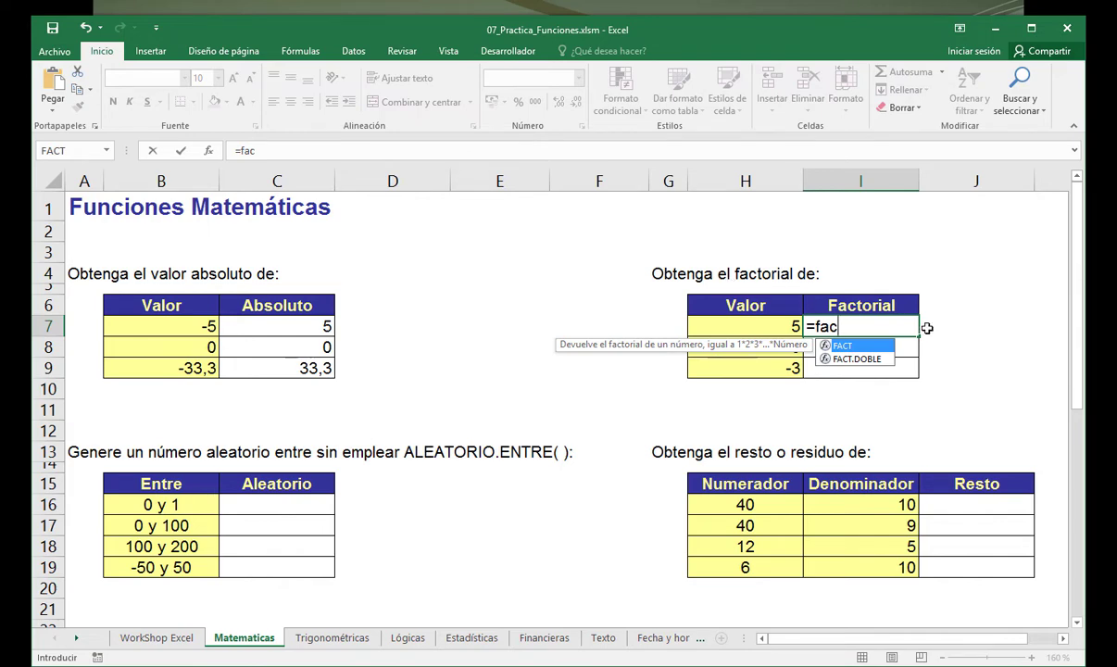
pyautogui.doubleClick(858, 349)
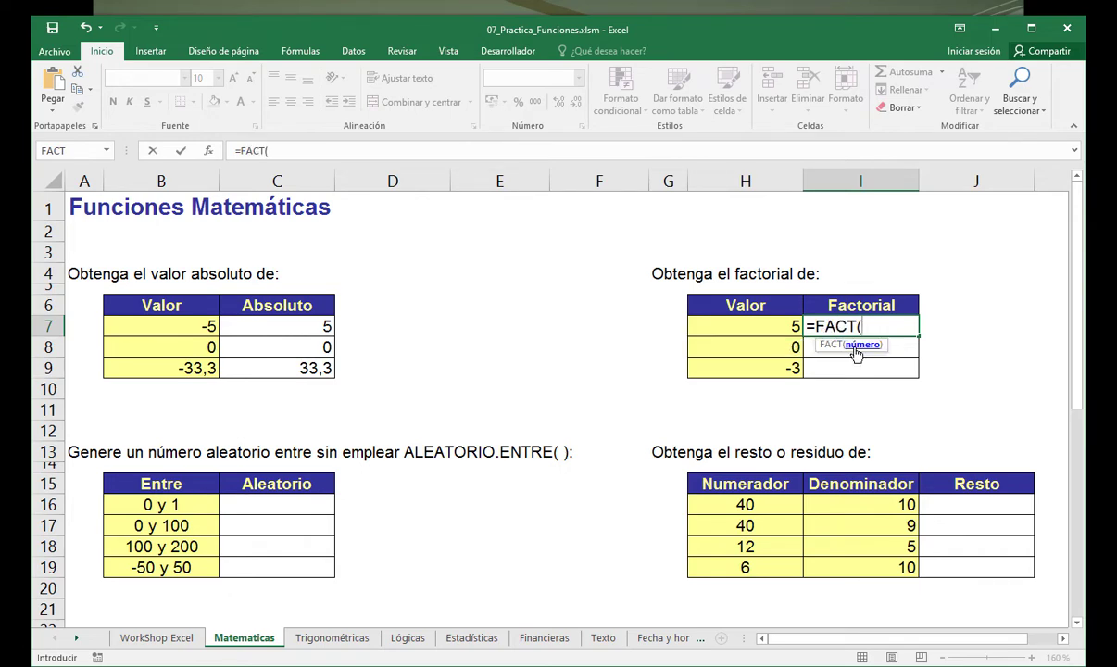
pyautogui.click(830, 346)
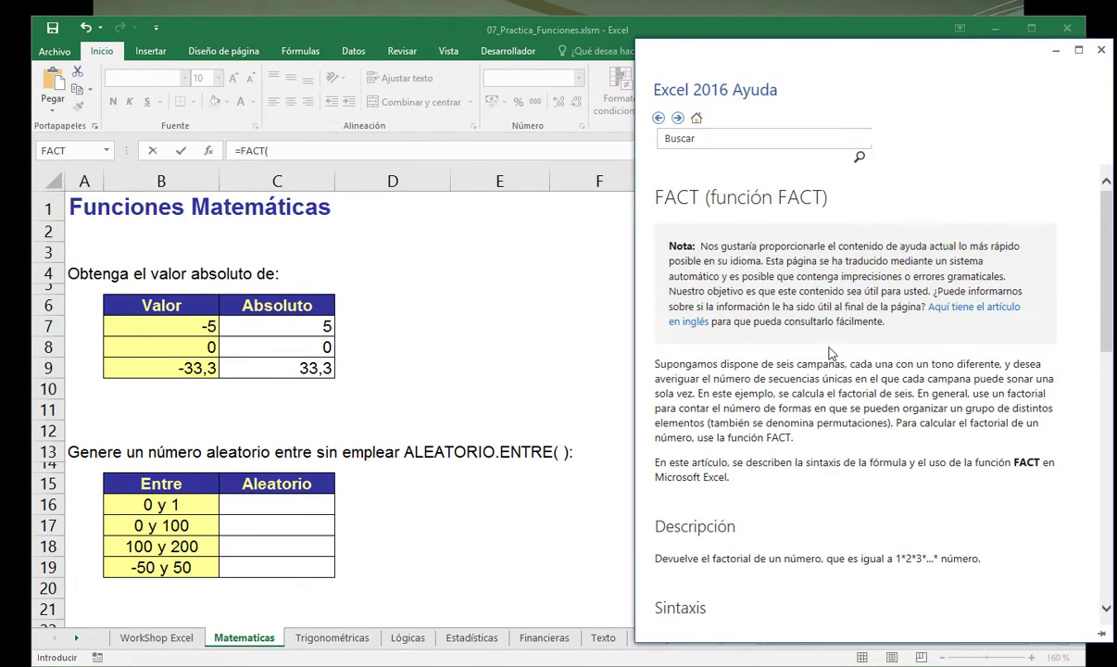
pyautogui.click(1102, 51)
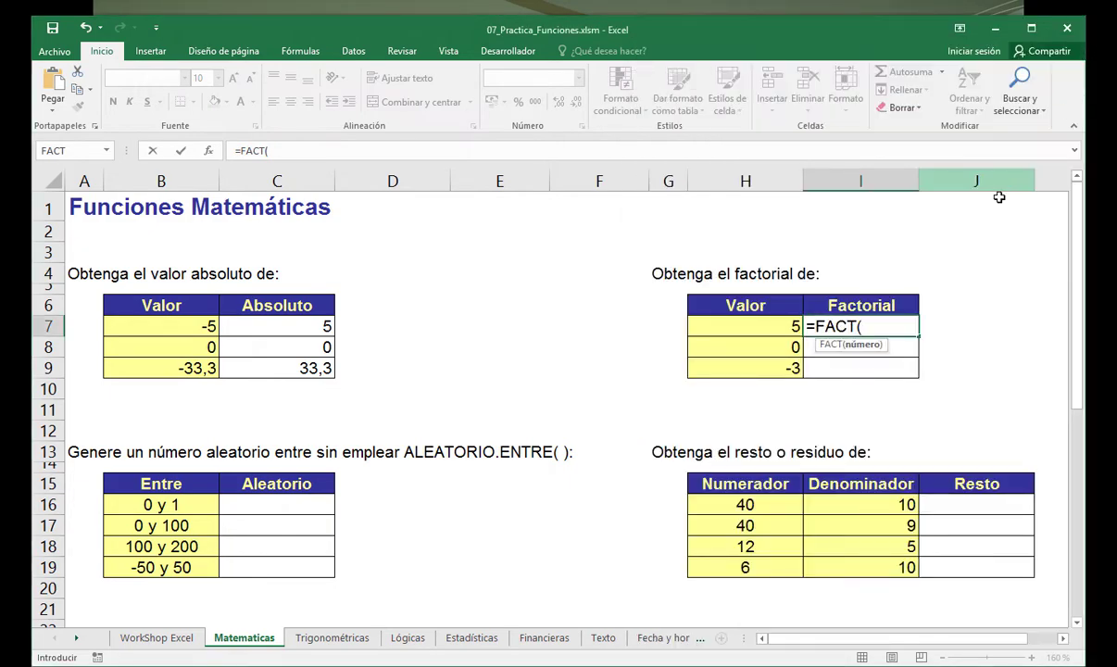
pyautogui.press('Escape')
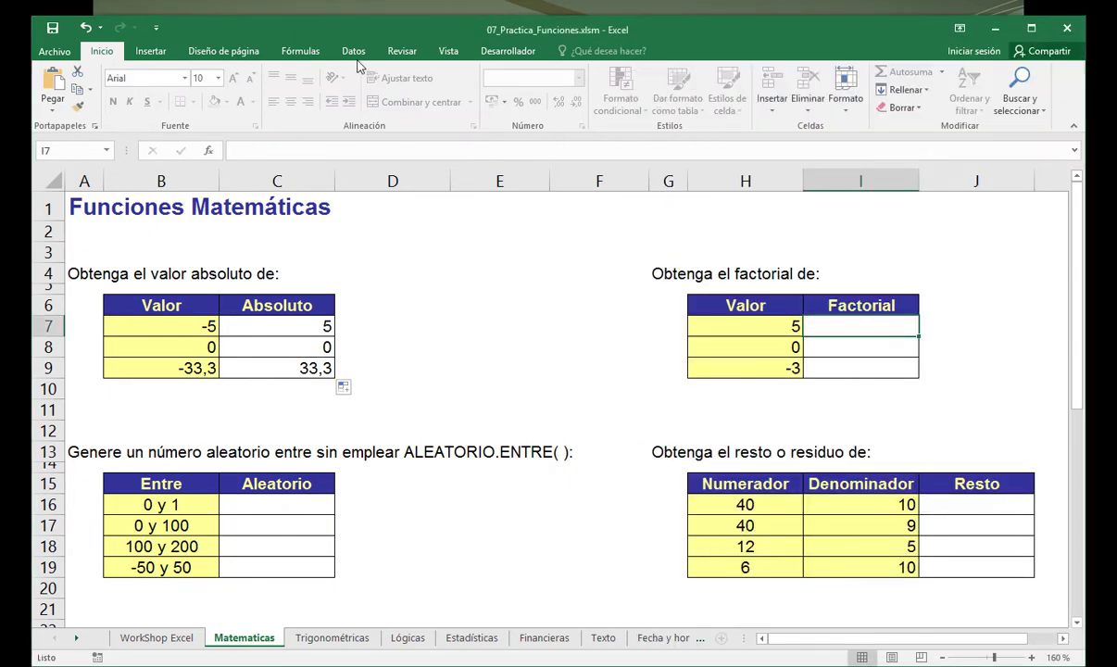
# Open the Insert Function dialog for cell I7 and search for "calcular el factorial de un numero".
pyautogui.click(320, 58)
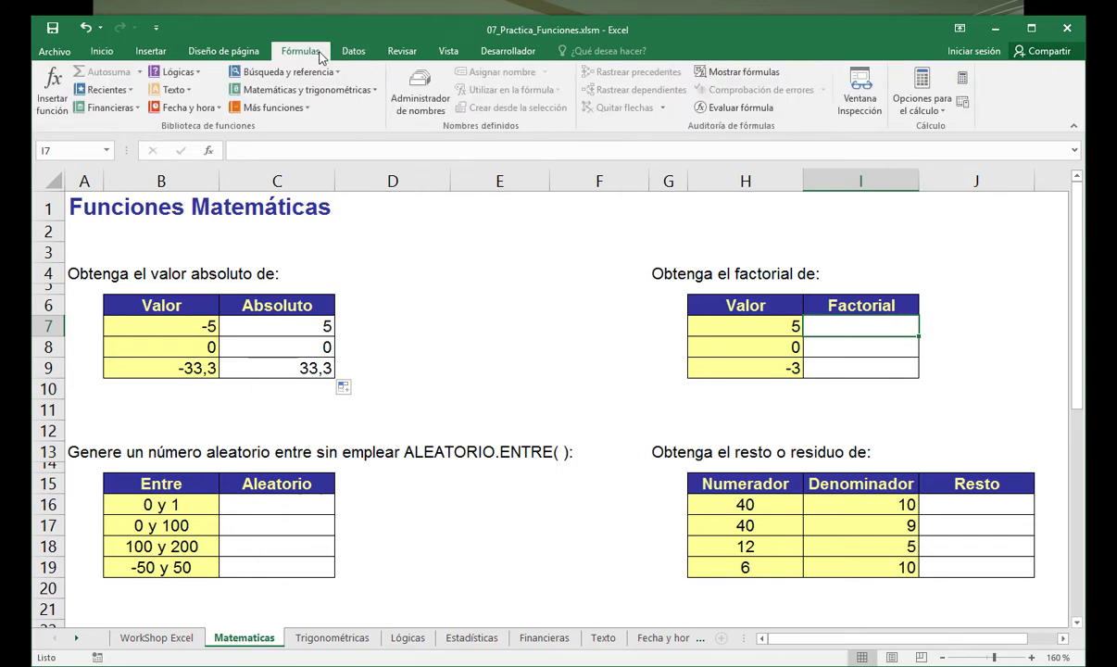
pyautogui.click(54, 104)
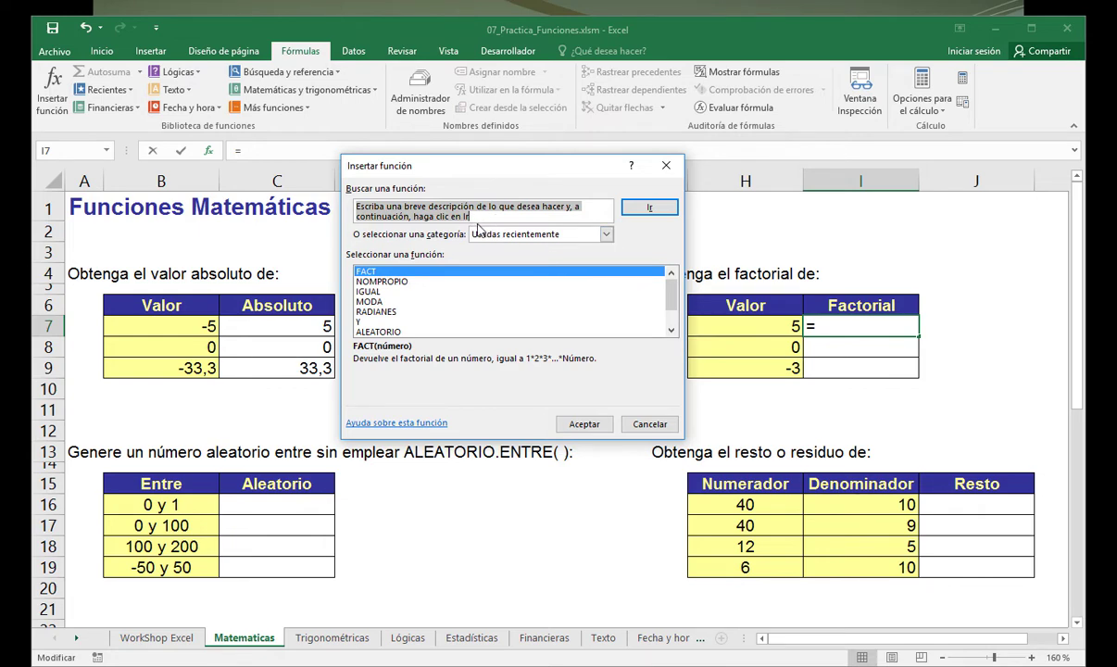
pyautogui.write('calc')
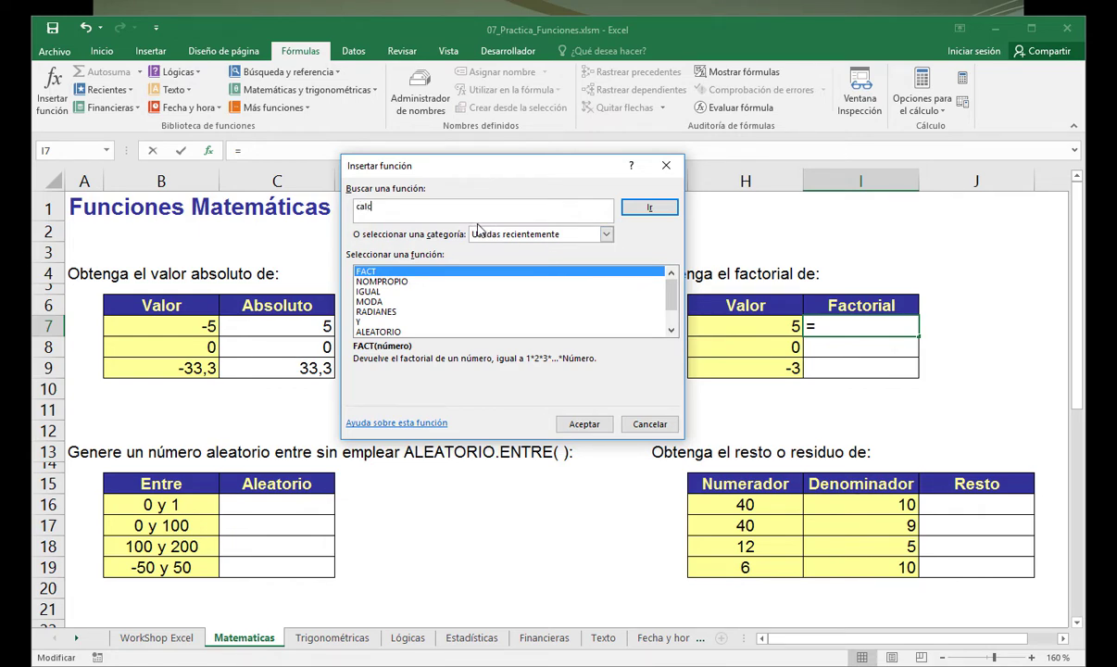
pyautogui.write('ular el factorial de un numero')
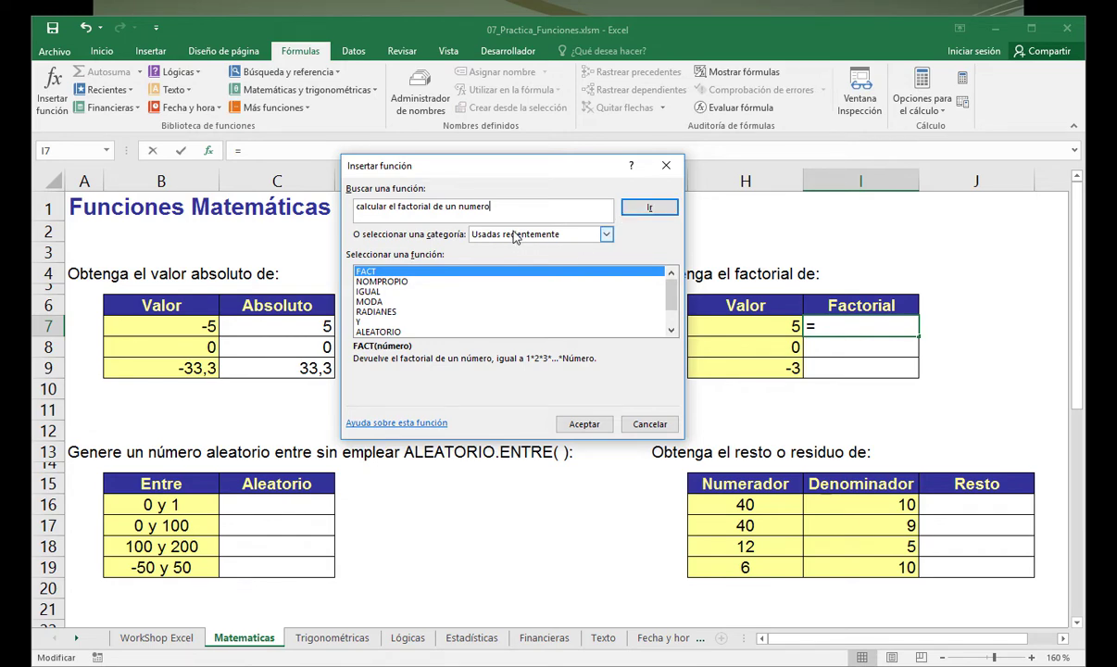
pyautogui.click(628, 209)
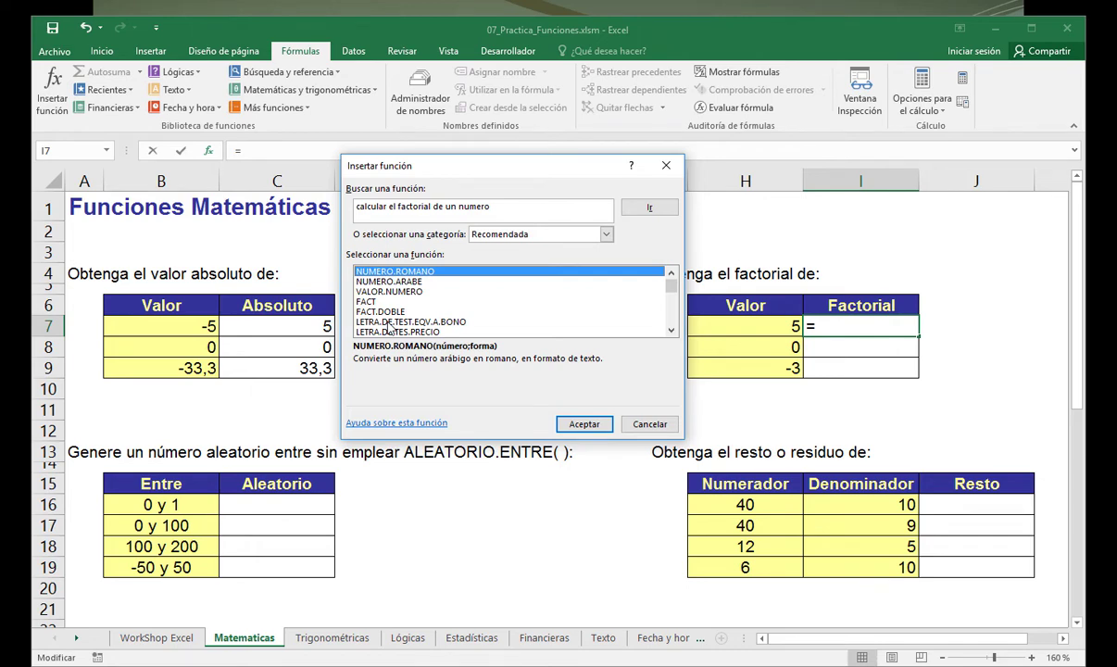
# Compare the search wording with the recommended functions, reading the descriptions of VALOR.NUMERO, FACT, FACT.DOBLE and LETRA.DE.TES.PRECIO and browsing further down the results.
pyautogui.doubleClick(470, 207)
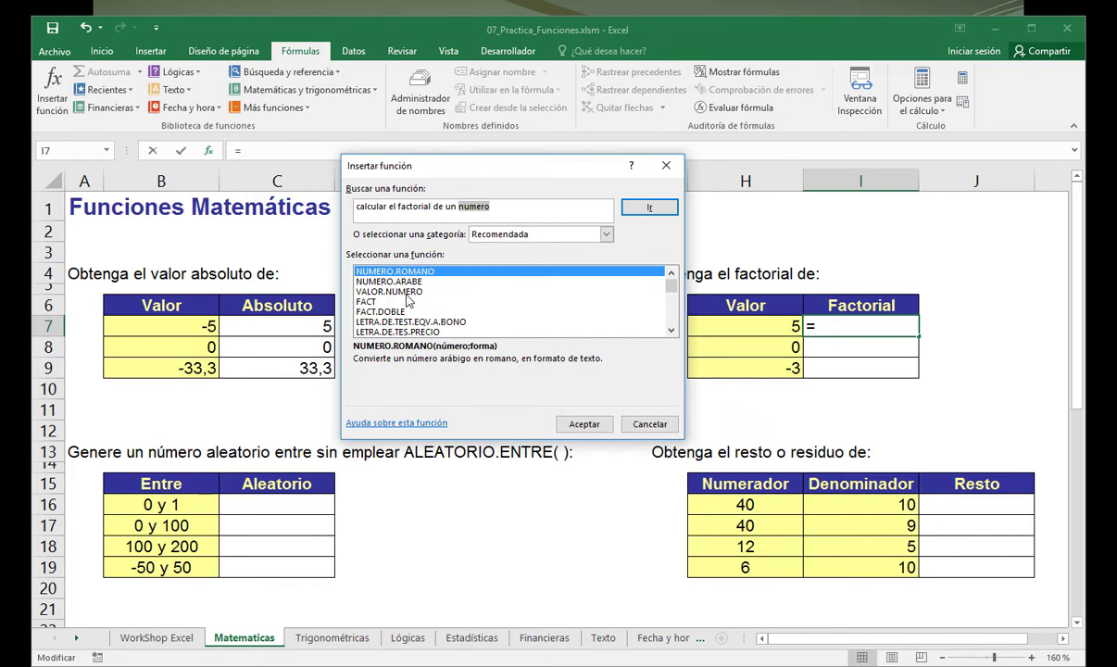
pyautogui.click(389, 291)
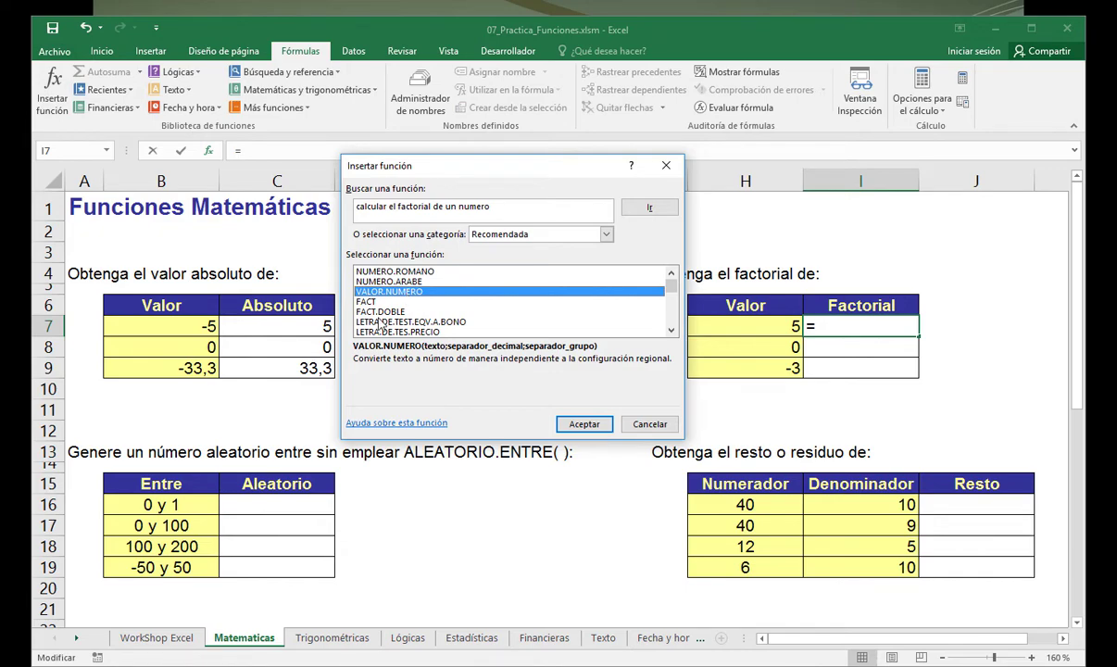
pyautogui.click(364, 301)
pyautogui.click(374, 313)
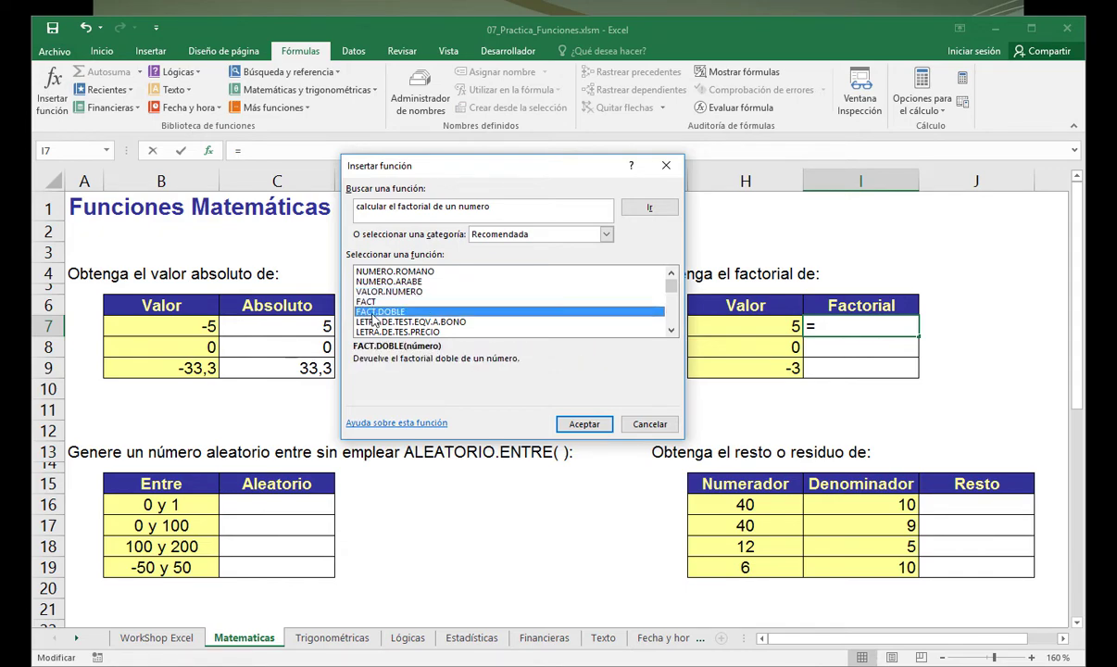
pyautogui.doubleClick(414, 206)
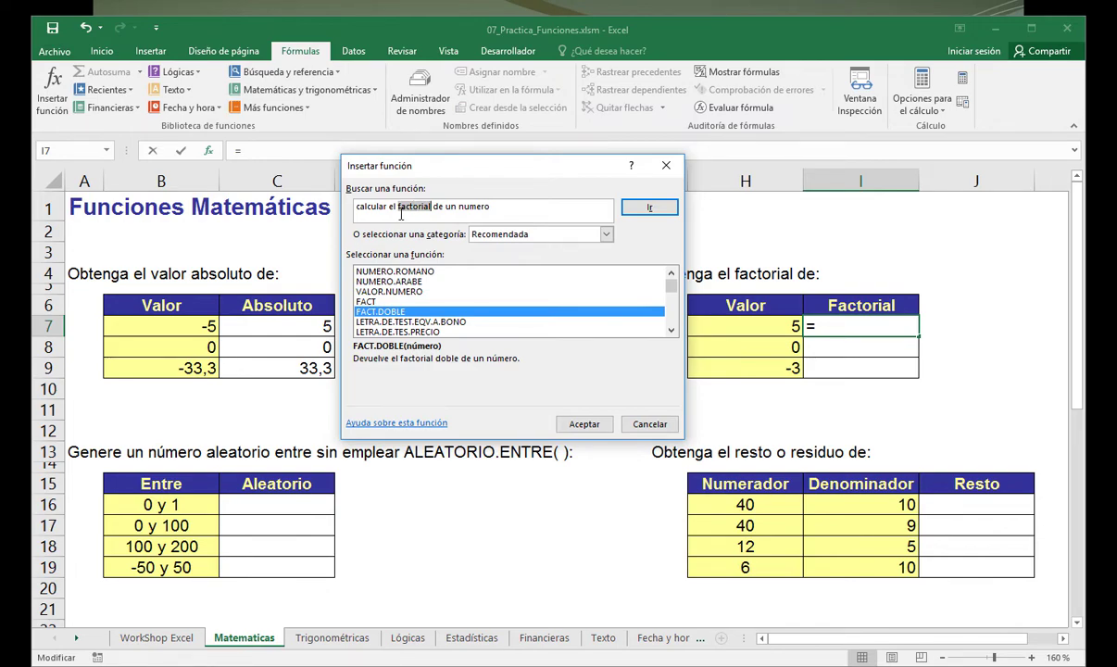
pyautogui.doubleClick(375, 213)
pyautogui.doubleClick(374, 209)
pyautogui.click(407, 332)
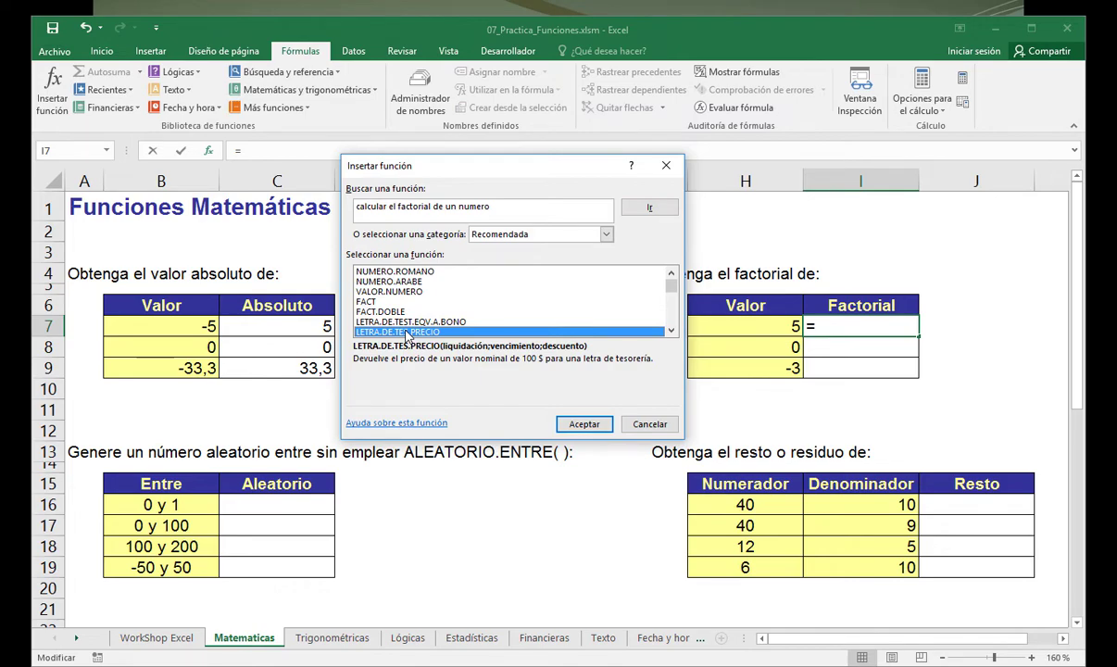
pyautogui.scroll(-5, 408, 333)
pyautogui.scroll(-1, 408, 335)
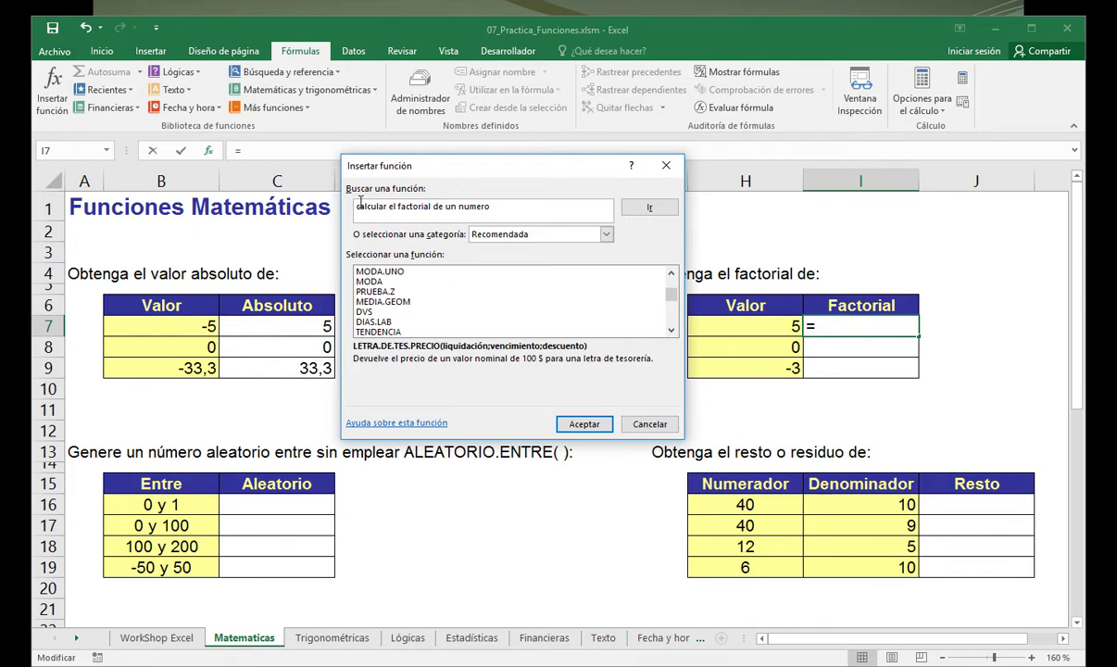
# Replace the function search text with "factorial" and run the search again.
pyautogui.moveTo(357, 207); pyautogui.dragTo(469, 194)
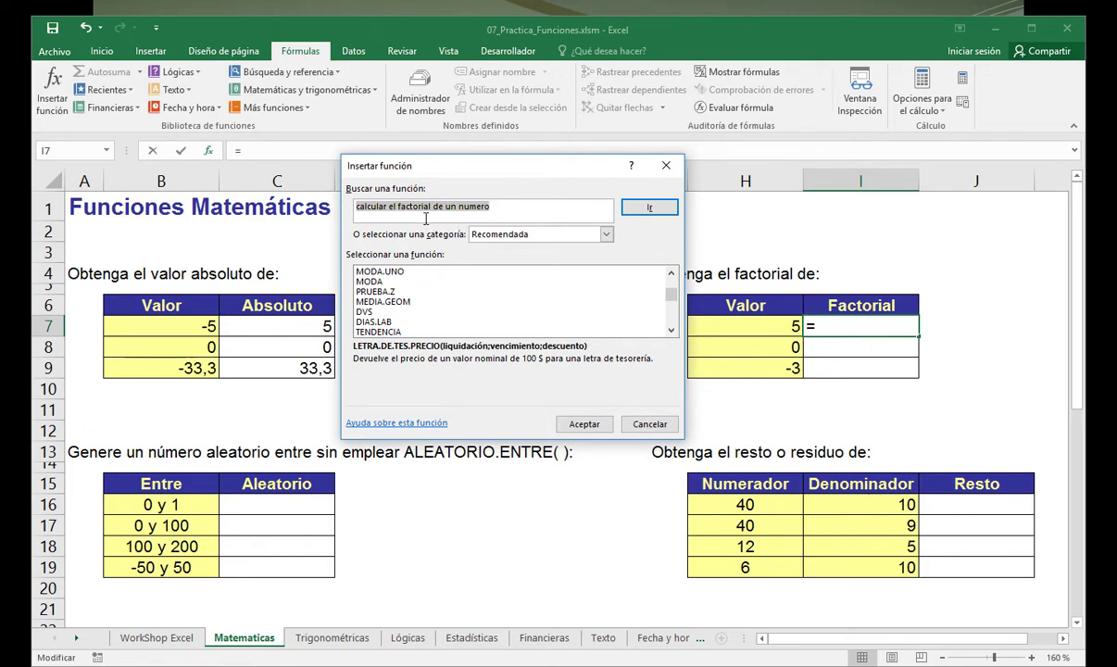
pyautogui.write('factorial')
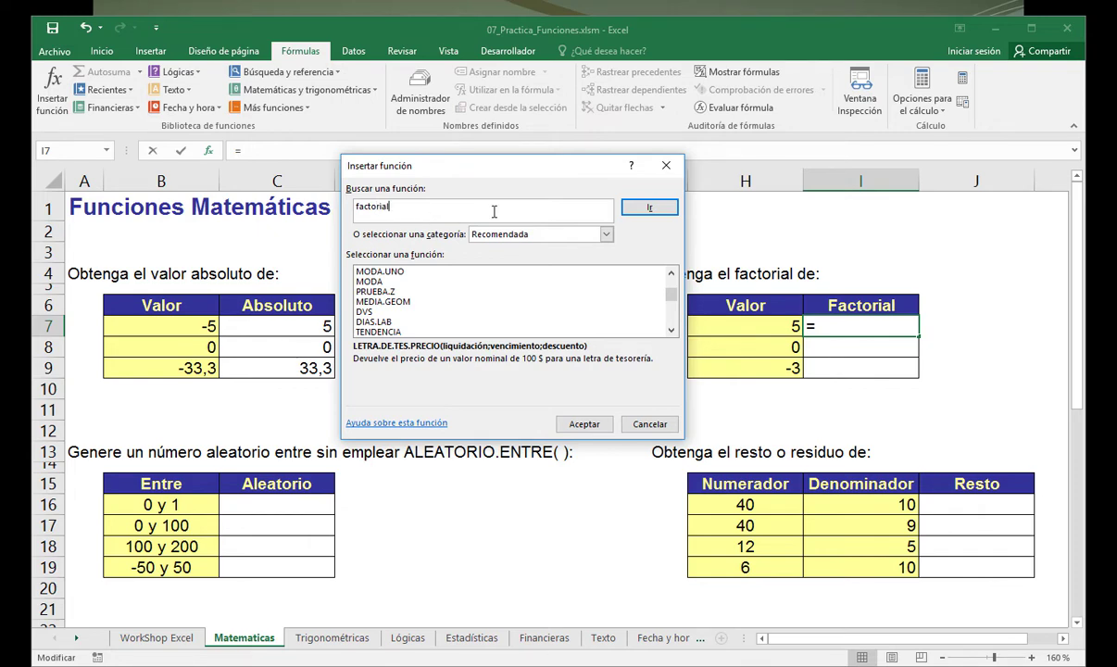
pyautogui.click(633, 209)
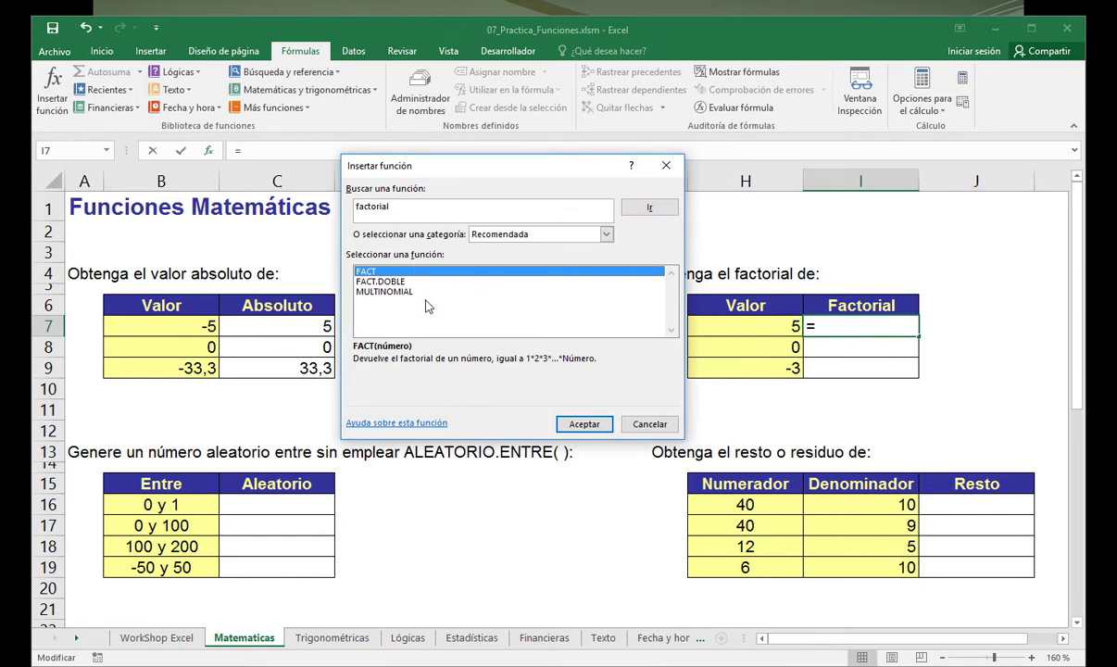
# Check the descriptions of FACT.DOBLE and MULTINOMIAL, and select FACT as the function for I7.
pyautogui.click(376, 205)
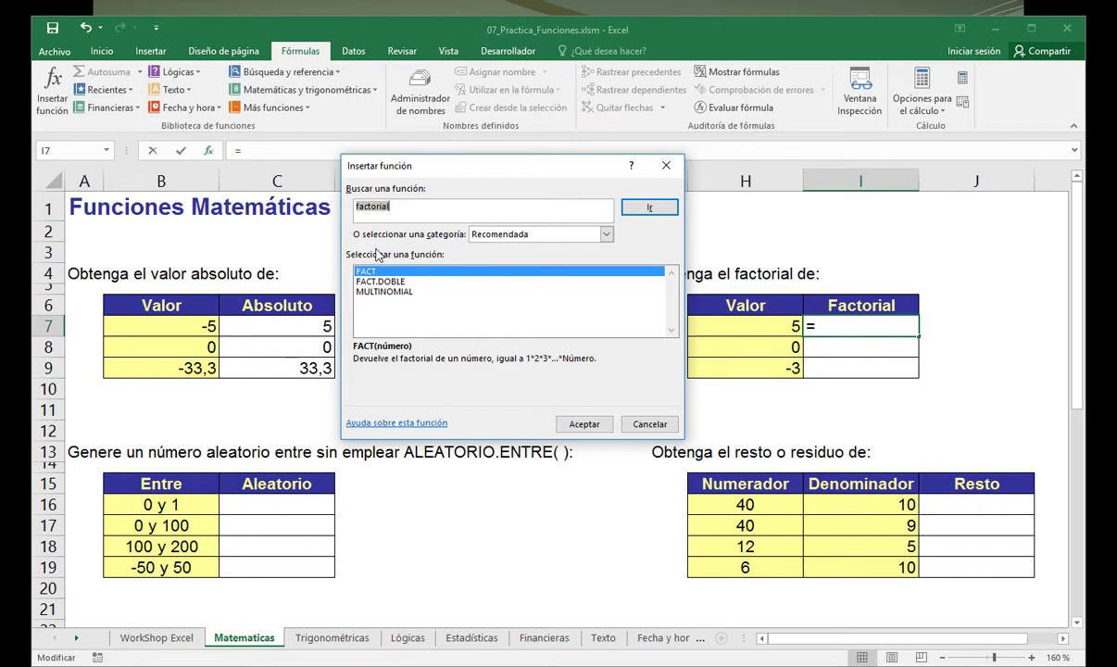
pyautogui.click(370, 282)
pyautogui.click(371, 293)
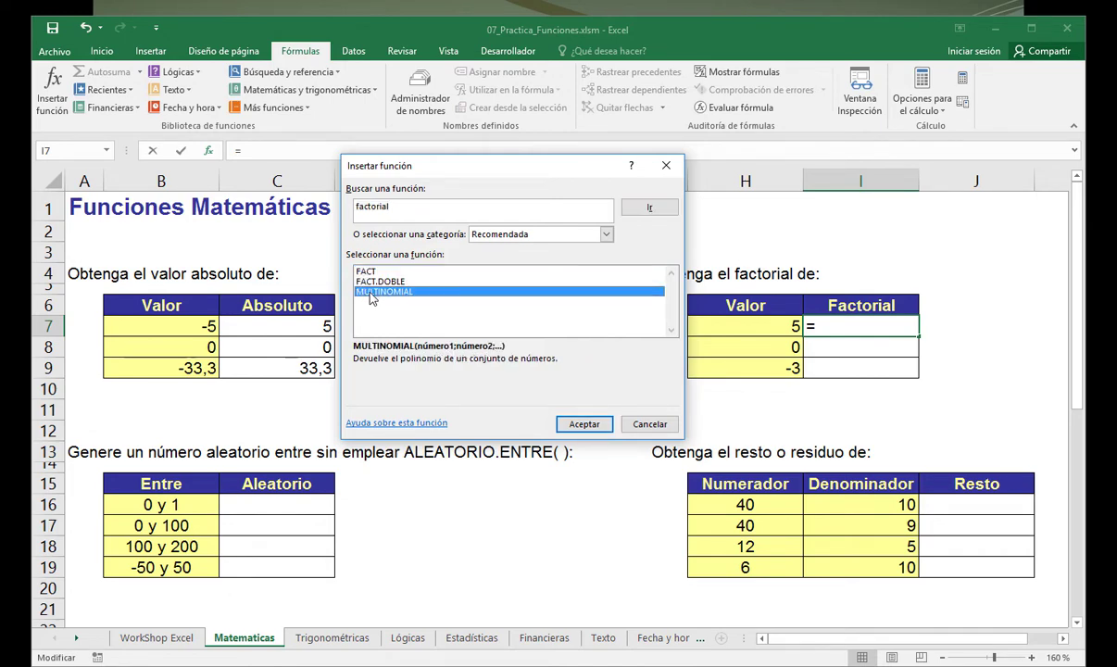
pyautogui.click(369, 272)
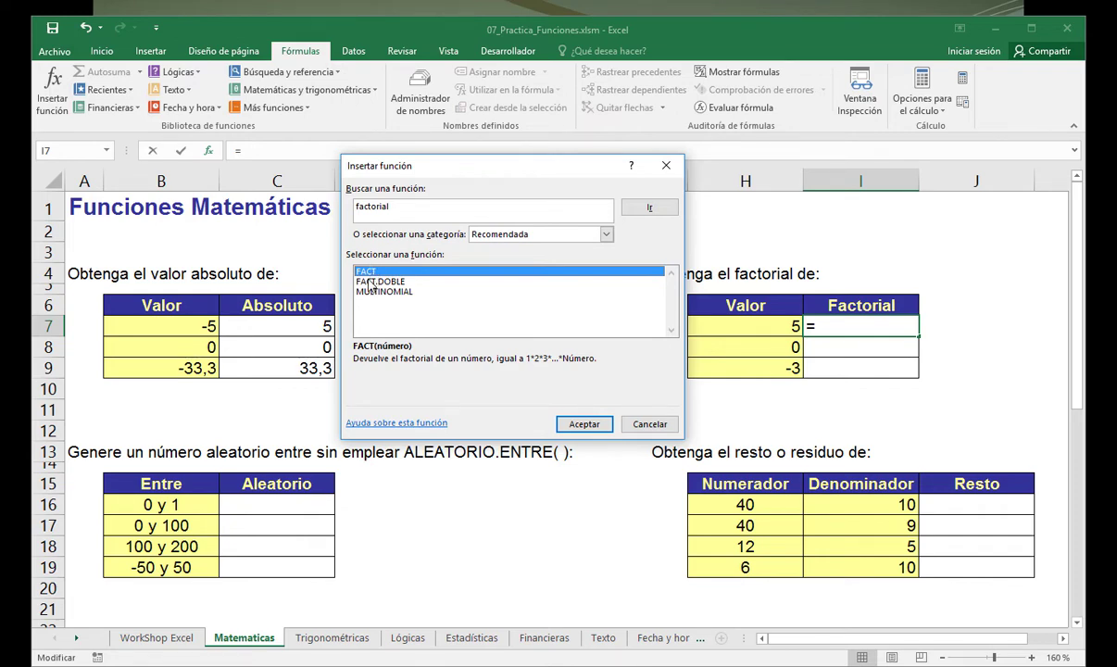
# Open the help article for the FACT function and read its description, syntax and argument.
pyautogui.click(396, 424)
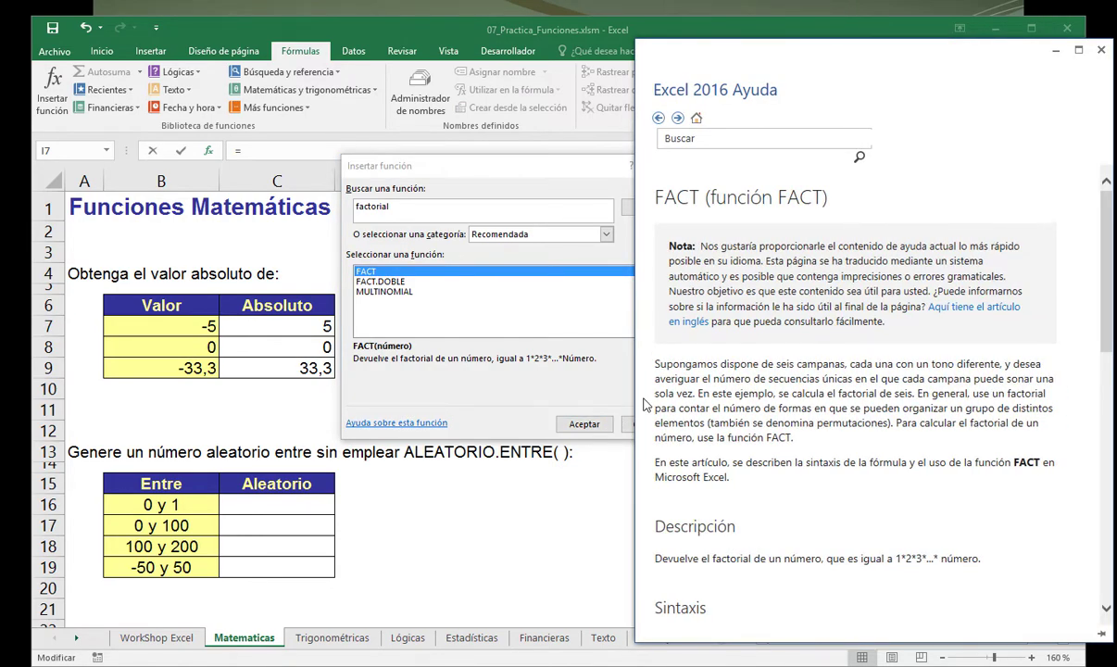
pyautogui.scroll(-5, 674, 414)
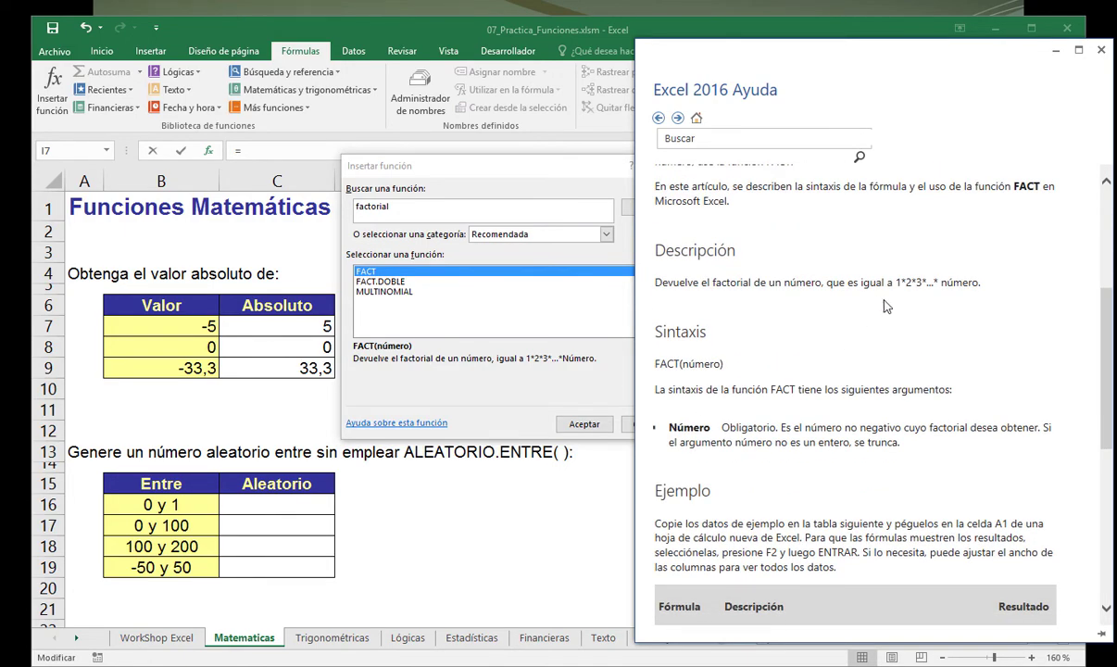
pyautogui.moveTo(896, 284)
pyautogui.mouseDown()
pyautogui.moveTo(968, 285)
pyautogui.moveTo(899, 292)
pyautogui.mouseUp()
# Review the FACT help examples for decimal, zero and negative numbers, and minimize the help window.
pyautogui.scroll(-5, 903, 301)
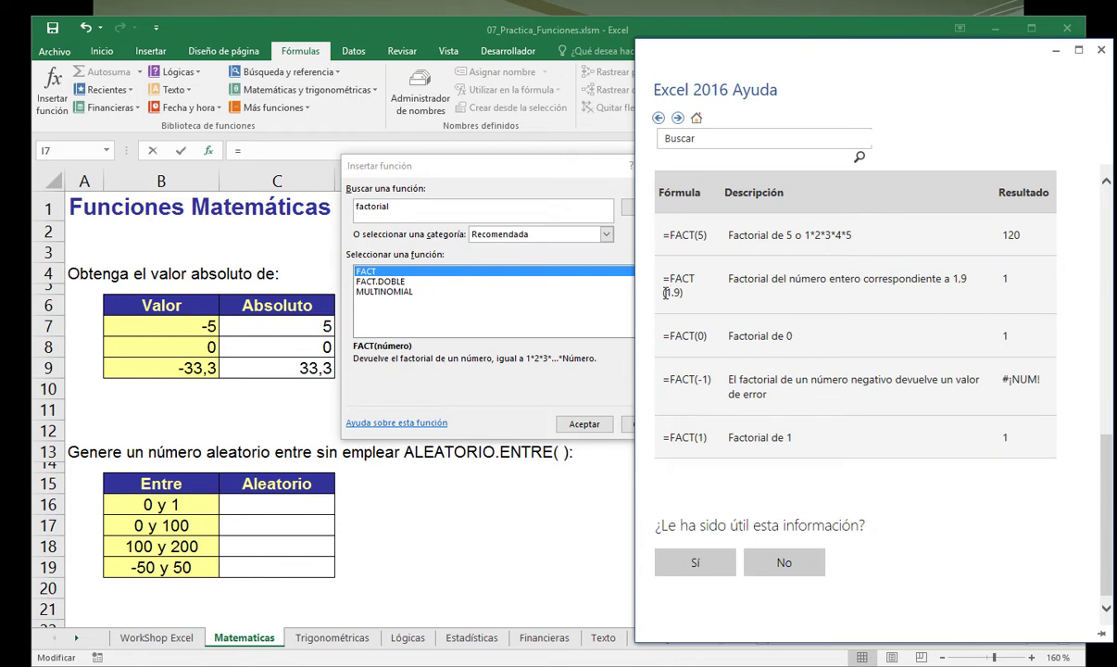
pyautogui.moveTo(665, 293); pyautogui.dragTo(671, 293)
pyautogui.moveTo(663, 340); pyautogui.dragTo(1016, 361)
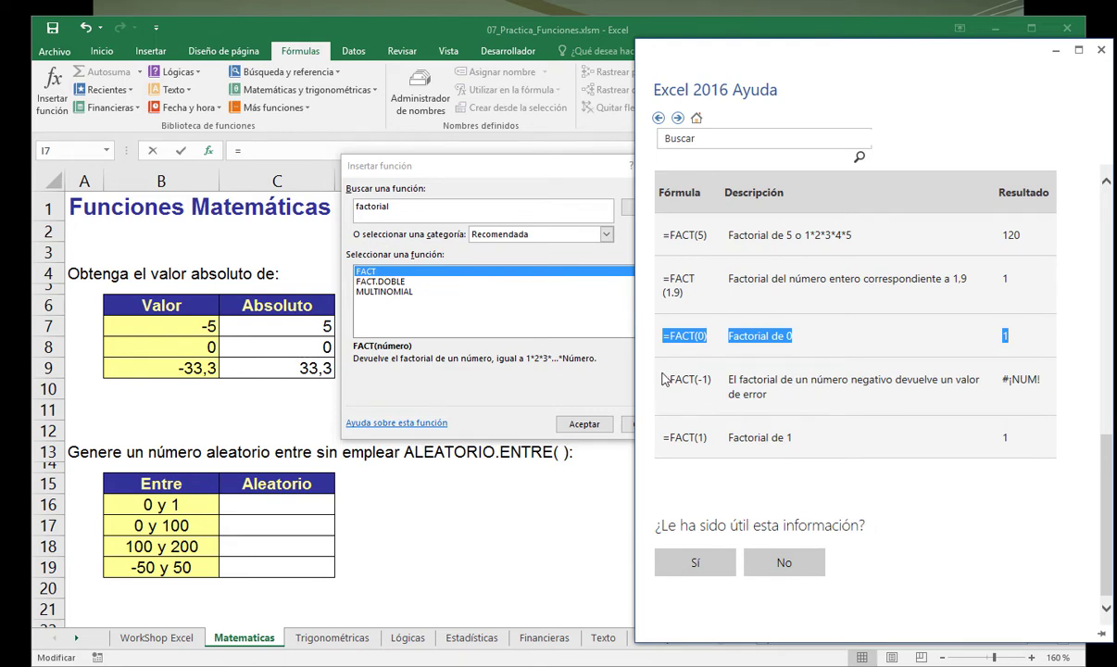
pyautogui.moveTo(663, 382); pyautogui.dragTo(790, 396)
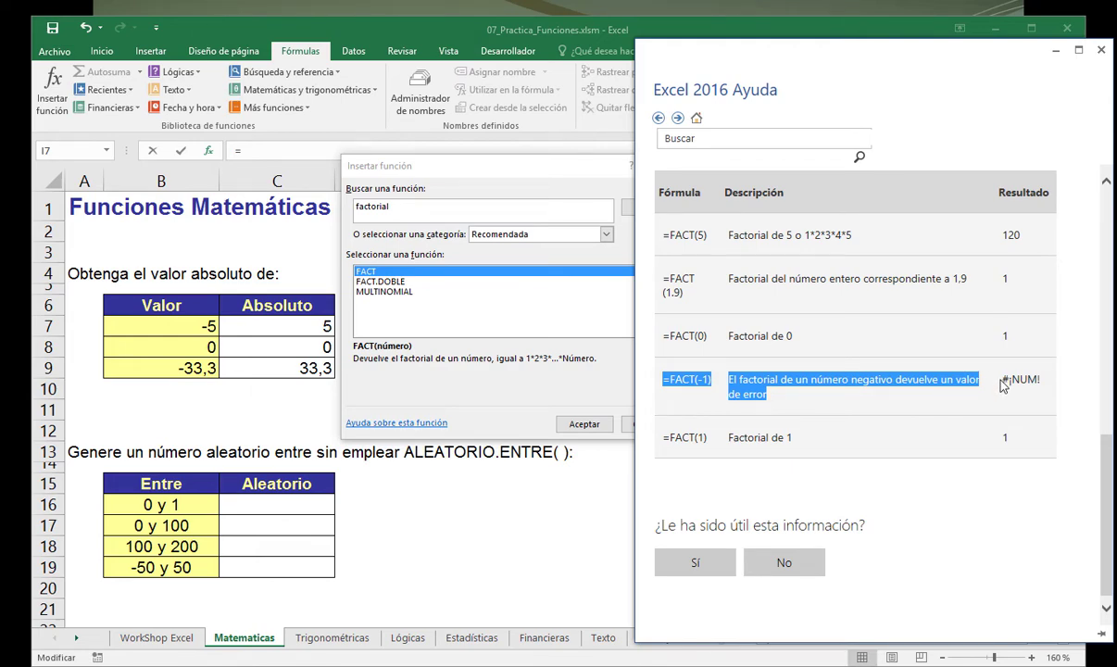
pyautogui.moveTo(1003, 379); pyautogui.dragTo(1039, 379)
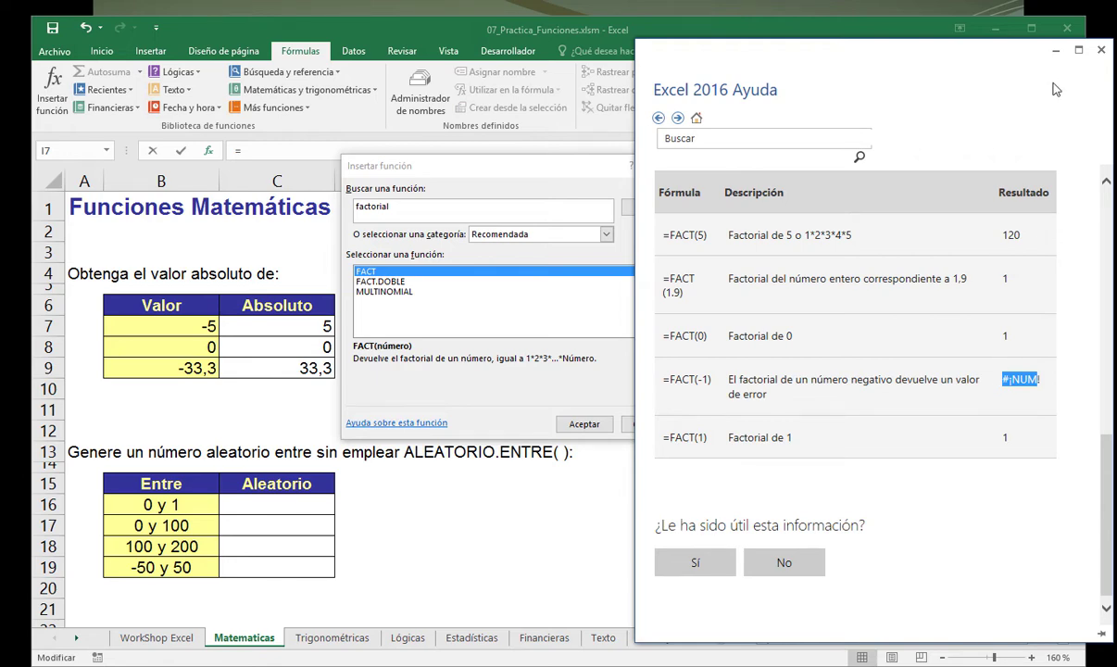
pyautogui.click(1056, 49)
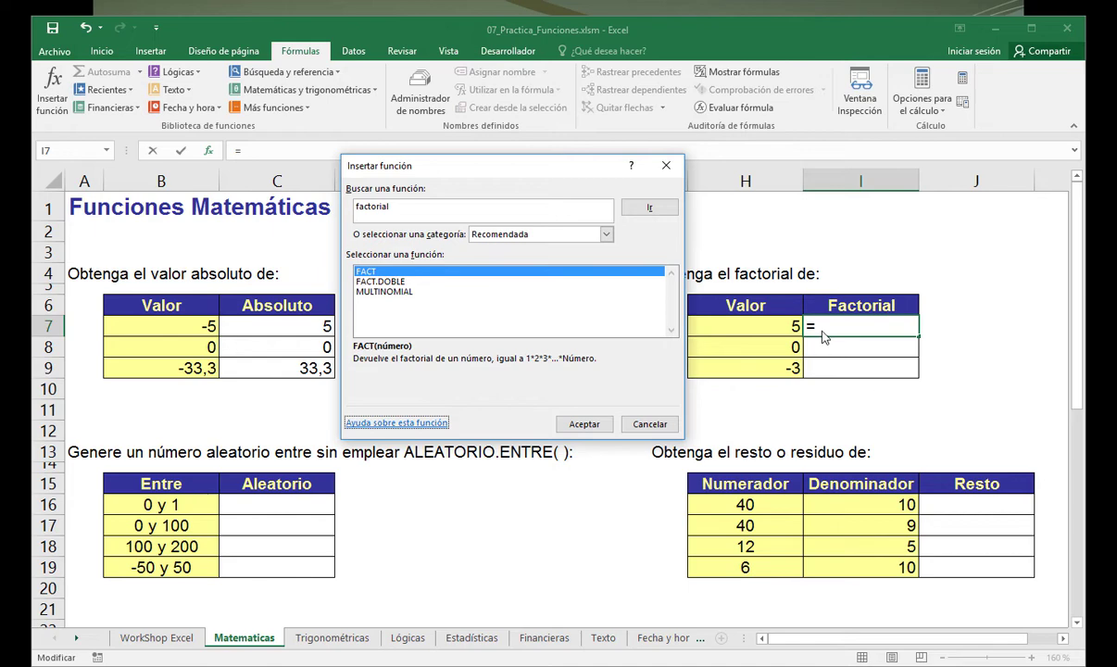
# Insert FACT into I7, try 5 as its Número argument and clear that value.
pyautogui.click(584, 424)
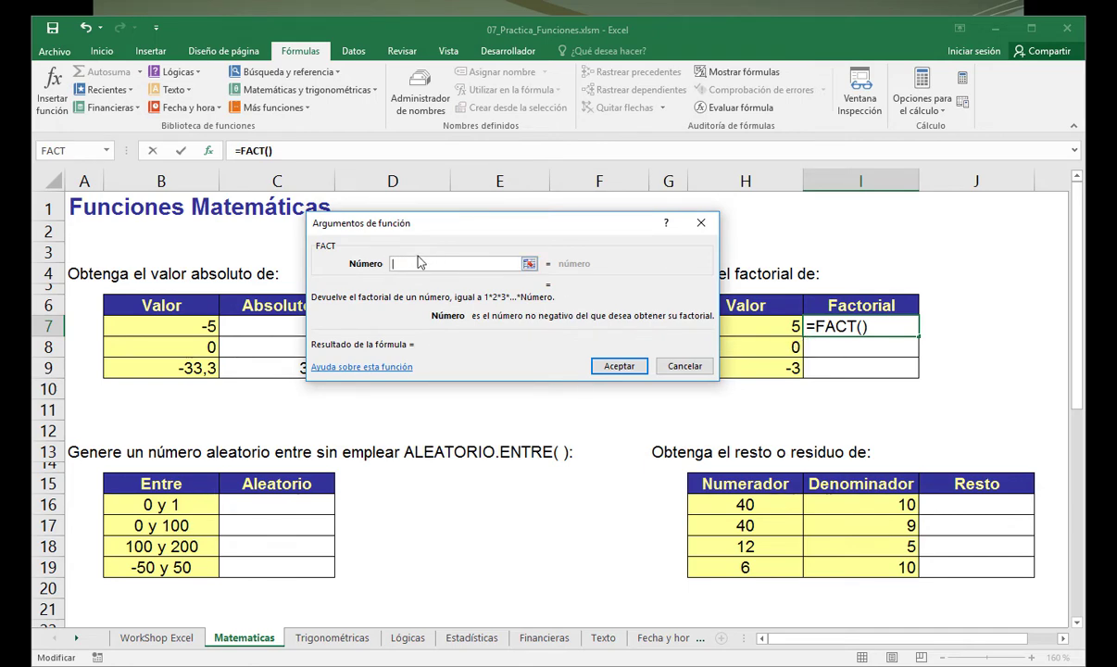
pyautogui.write('5')
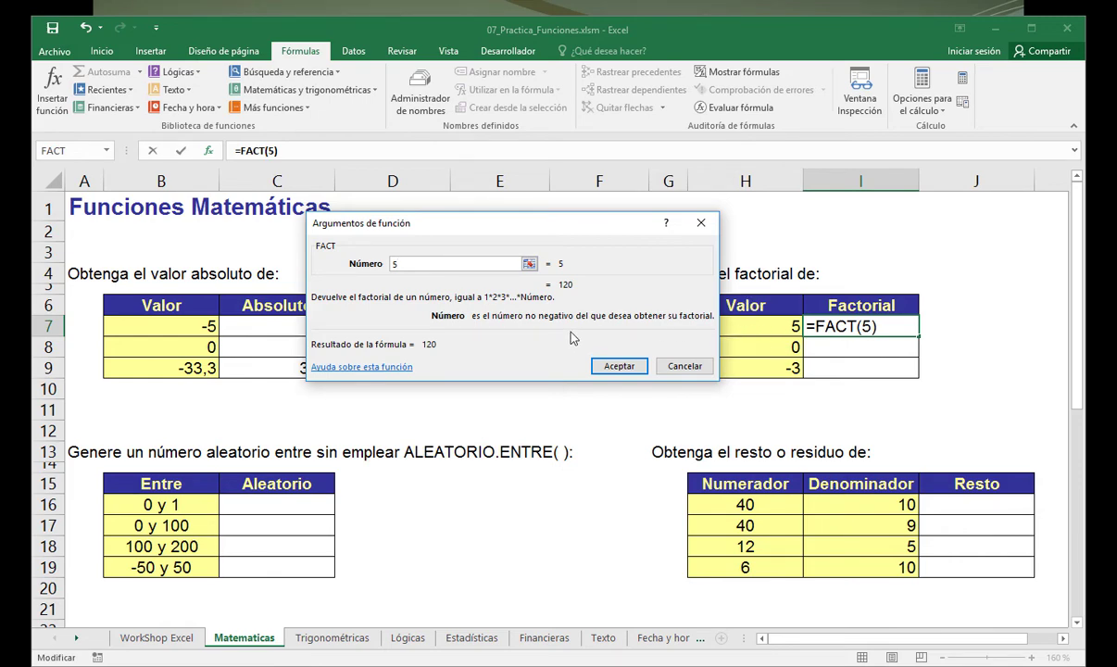
pyautogui.press('BackSpace')
pyautogui.click(529, 265)
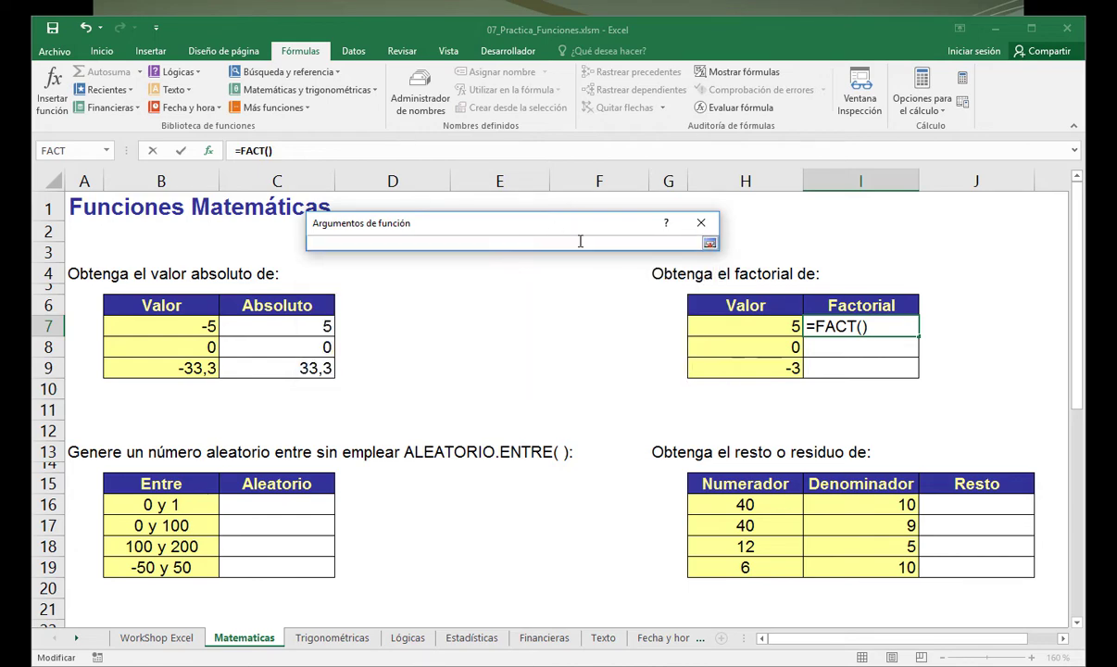
pyautogui.click(710, 244)
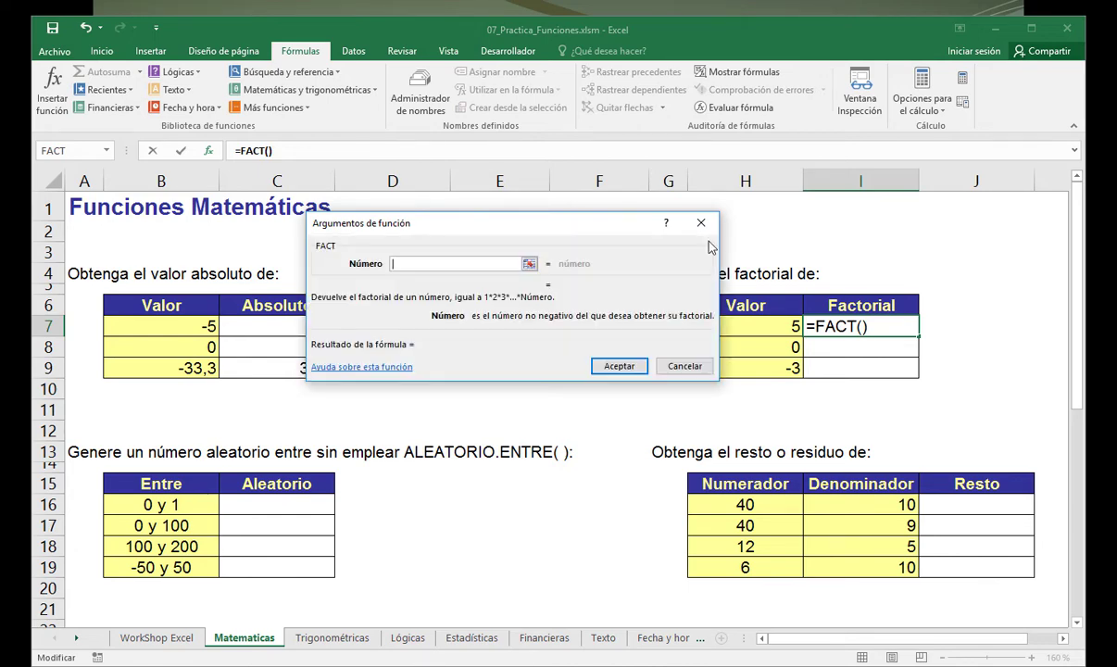
pyautogui.click(529, 263)
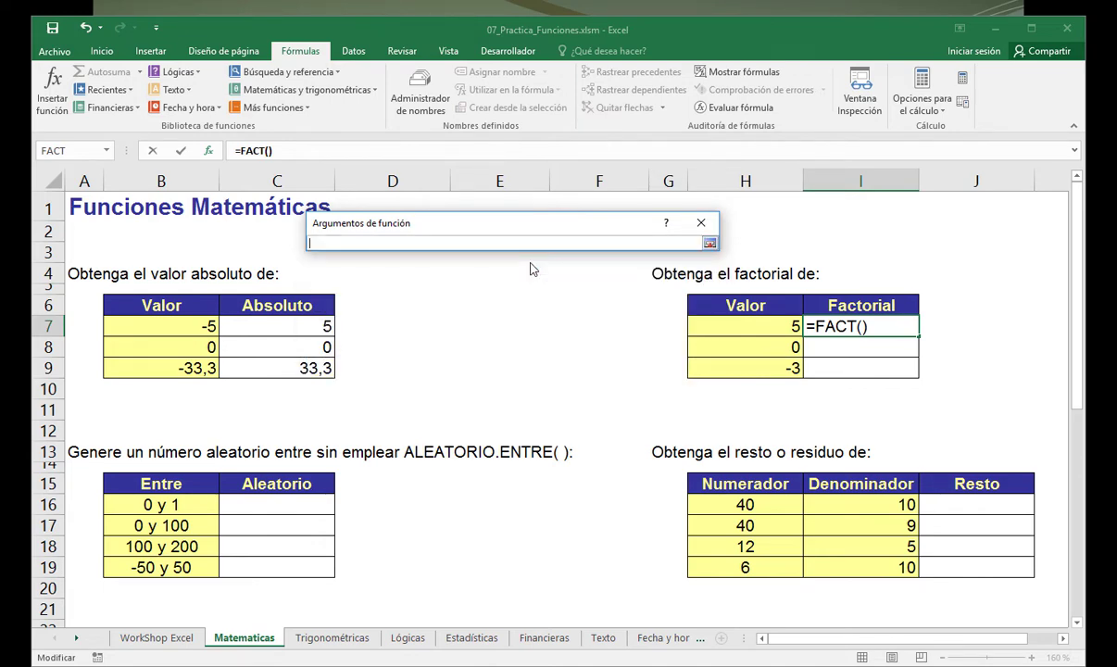
pyautogui.click(709, 243)
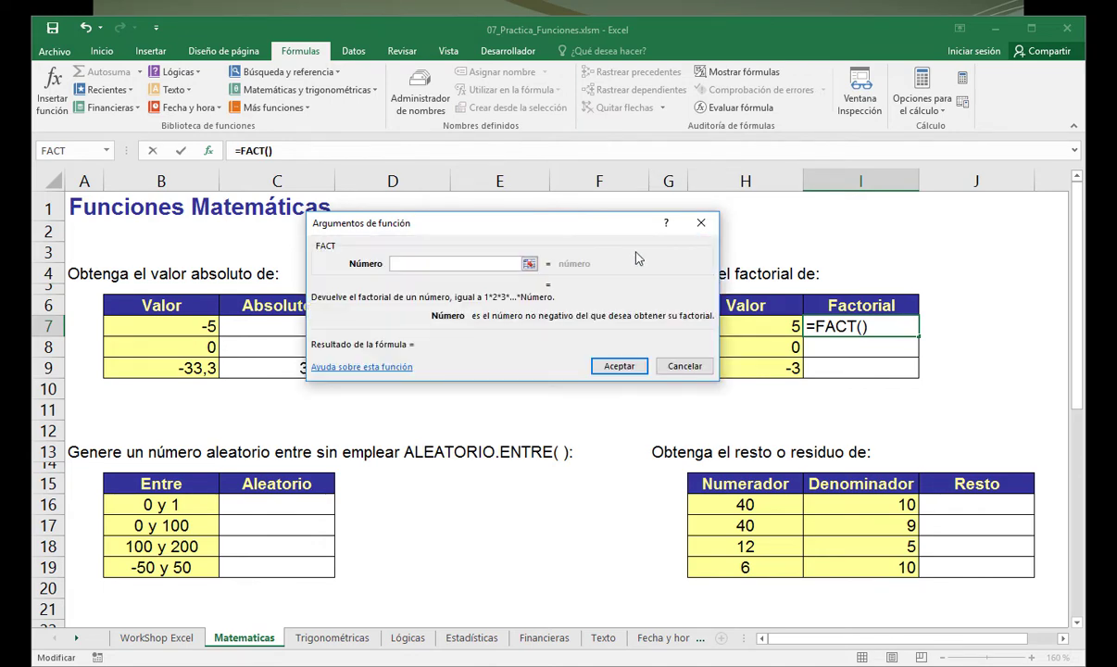
pyautogui.click(529, 264)
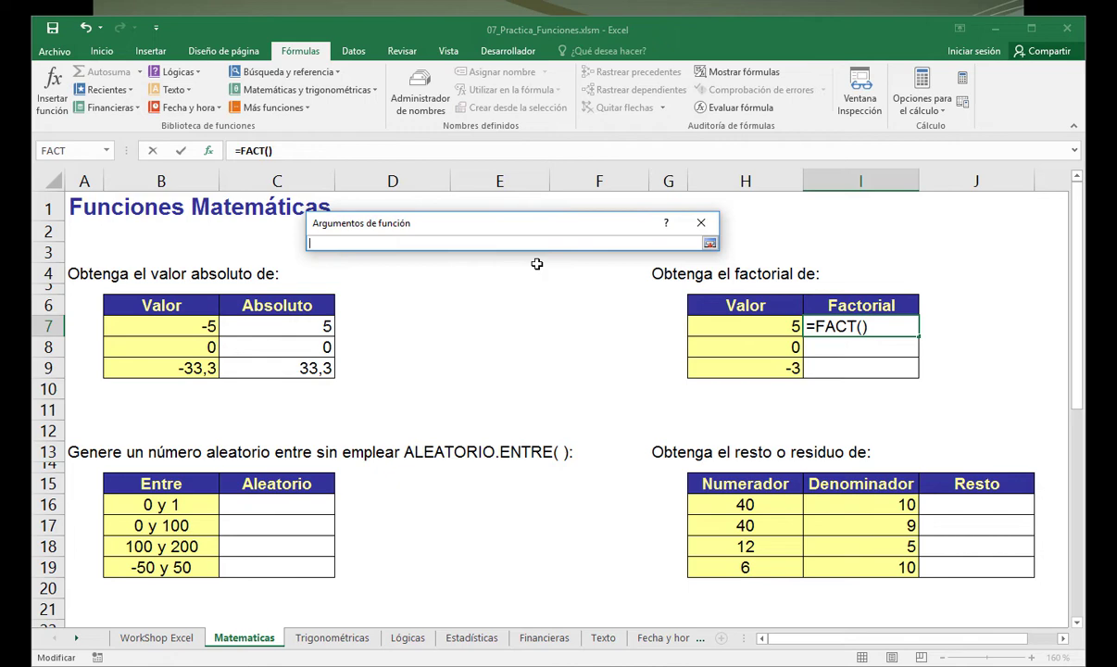
pyautogui.click(709, 243)
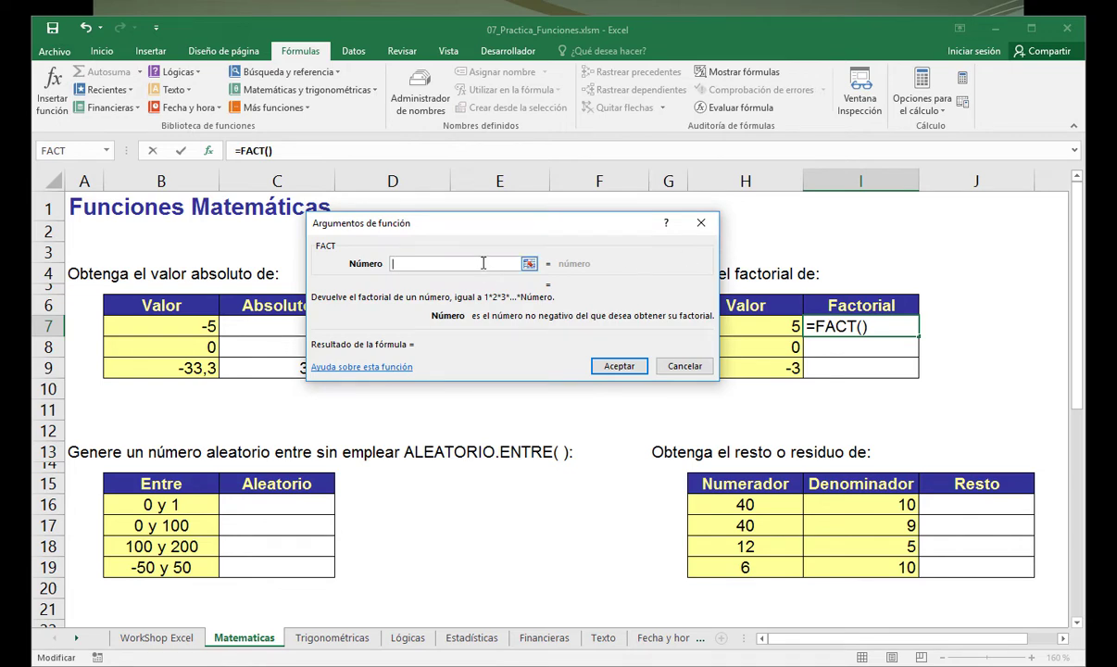
# Use cell H7 as the Número argument of FACT in I7, accept the function and check the formula.
pyautogui.click(753, 326)
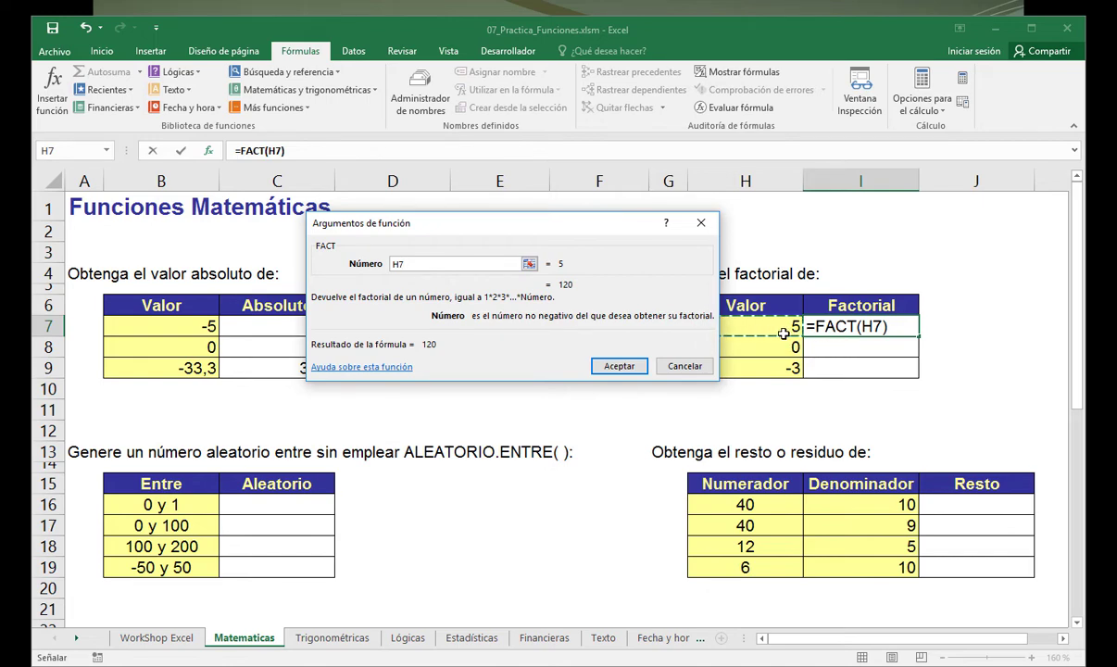
pyautogui.doubleClick(405, 263)
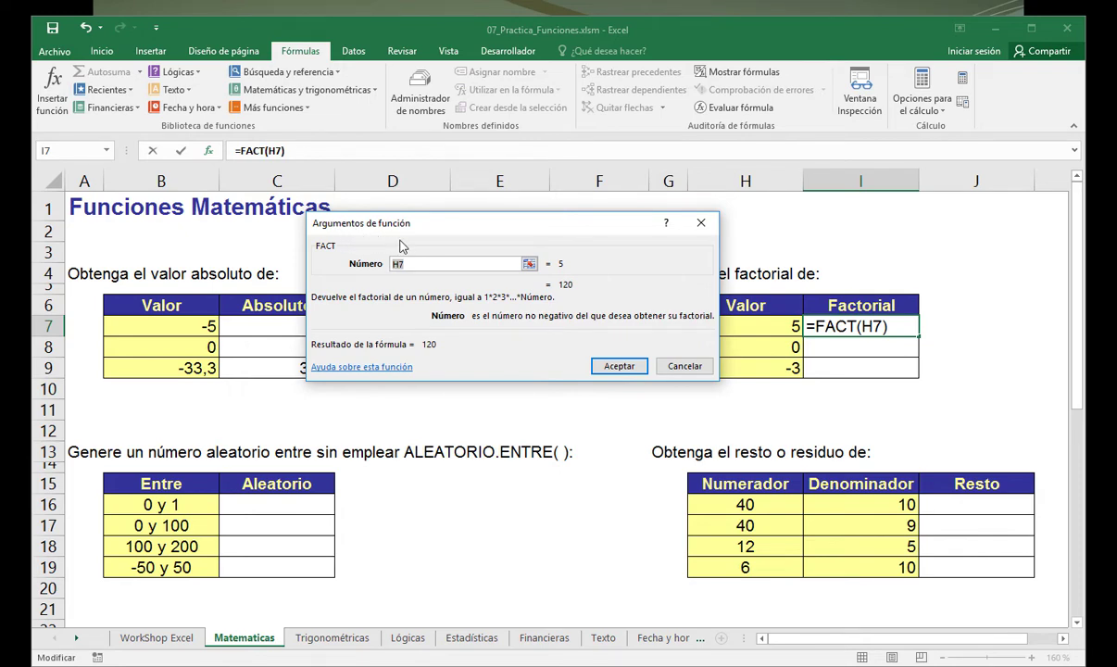
pyautogui.click(616, 366)
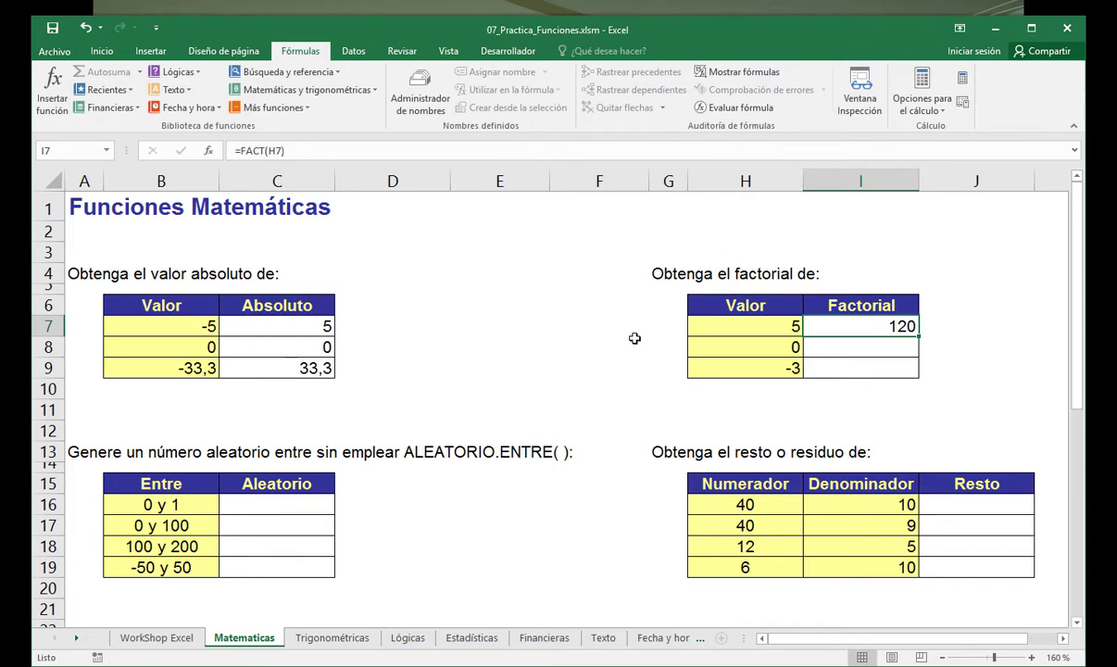
pyautogui.doubleClick(867, 326)
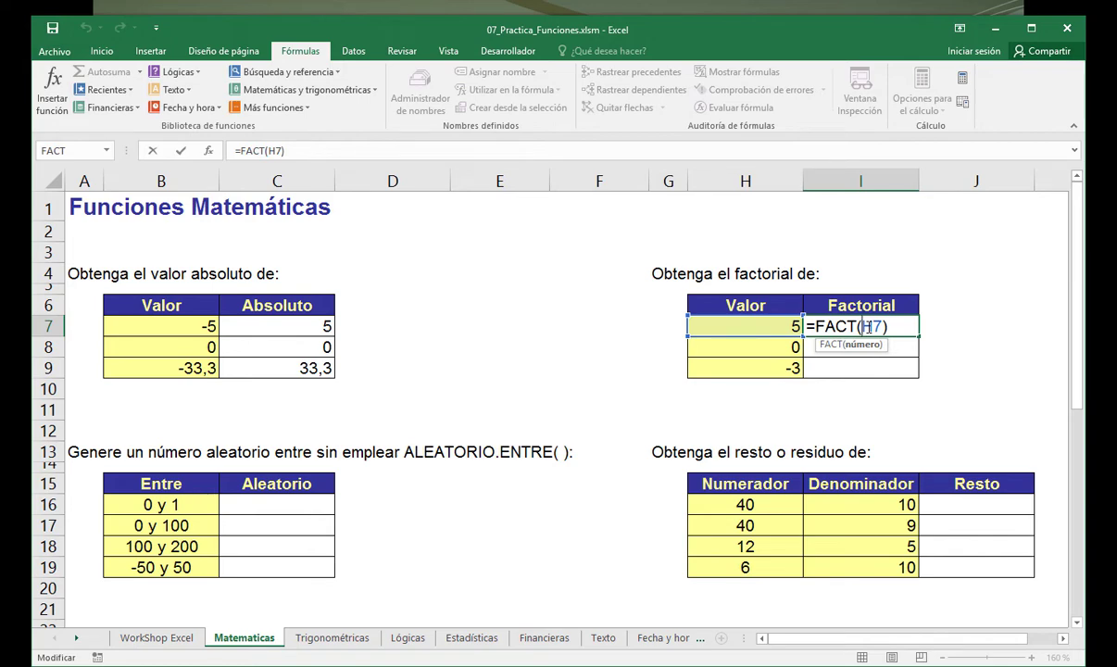
pyautogui.press('Return')
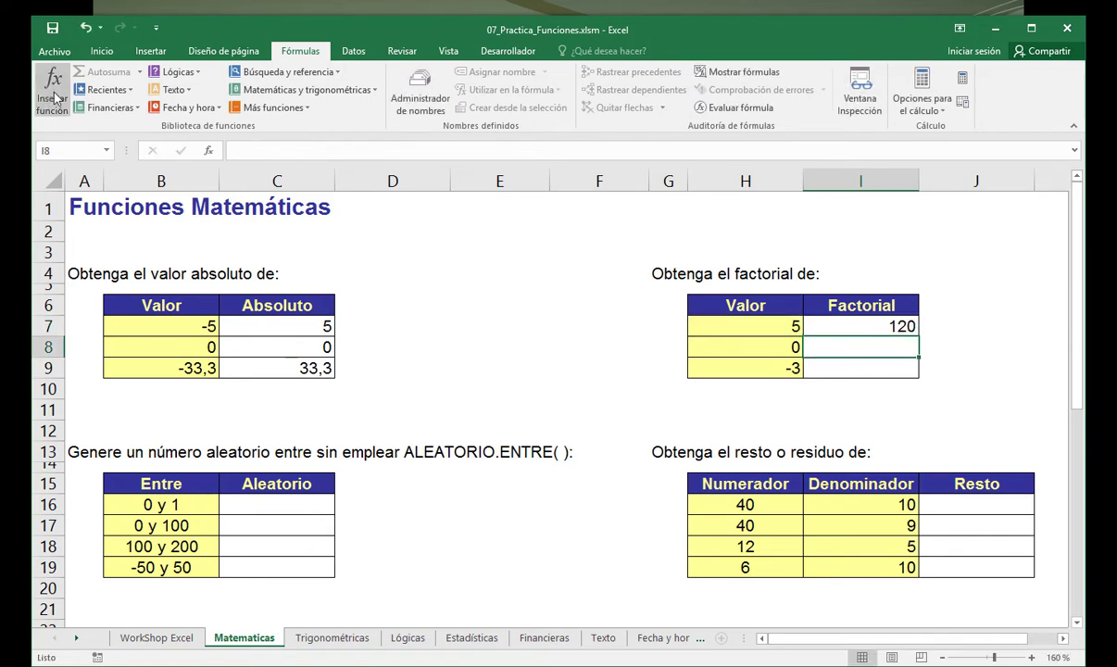
# Fill the FACT formula from I7 down to I9 and check the copied formulas in I8 and I9.
pyautogui.click(865, 326)
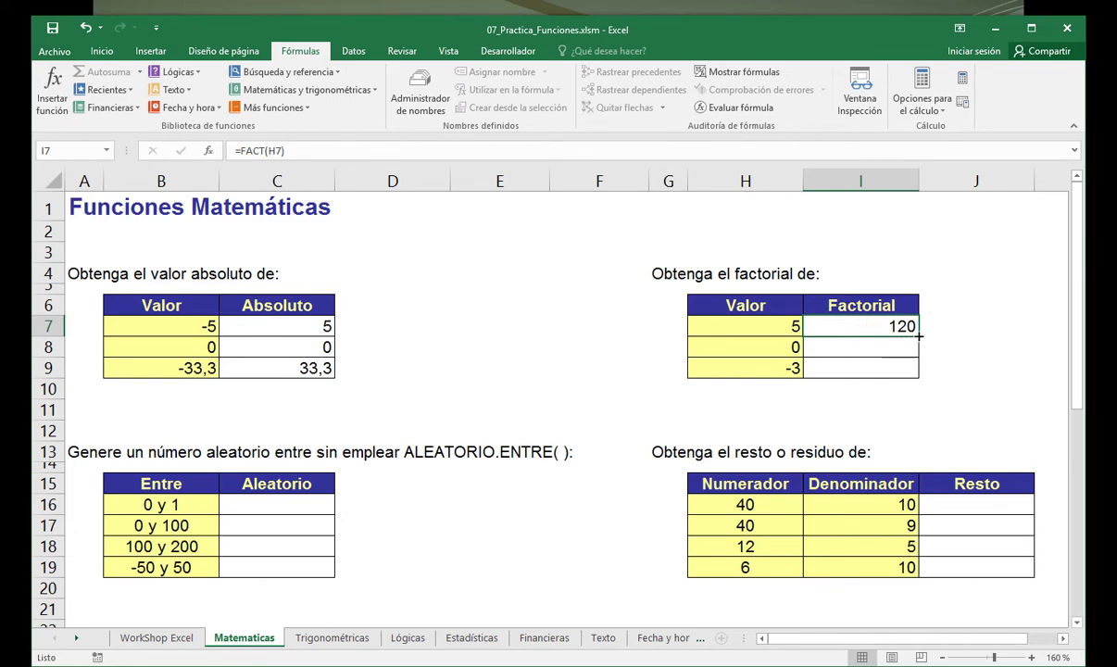
pyautogui.moveTo(919, 336); pyautogui.dragTo(918, 379)
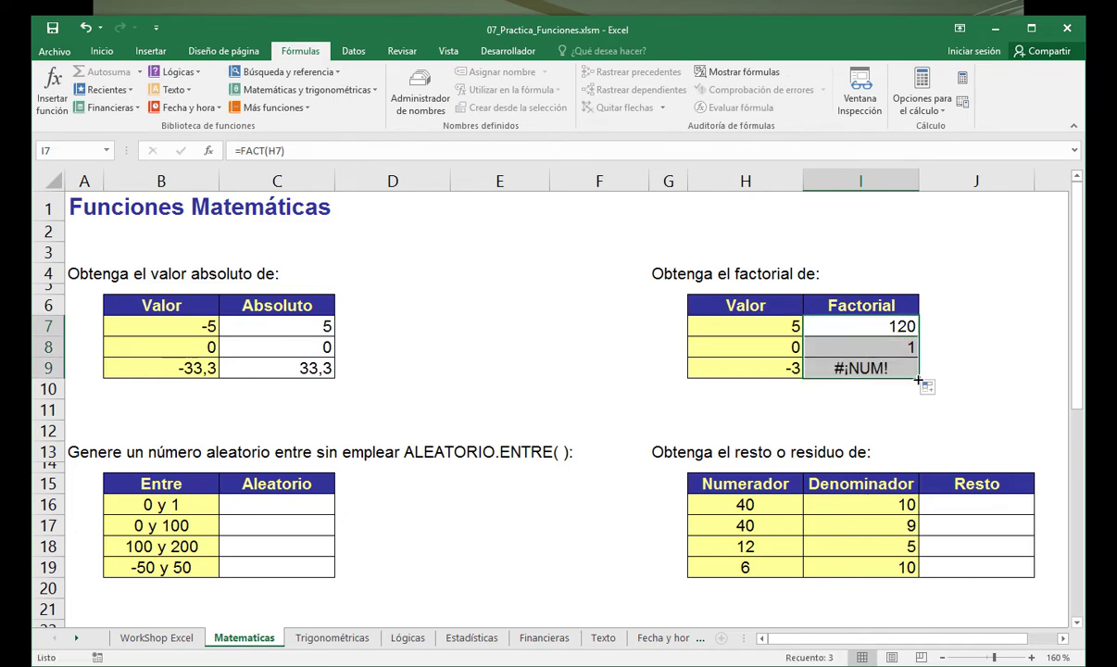
pyautogui.doubleClick(888, 348)
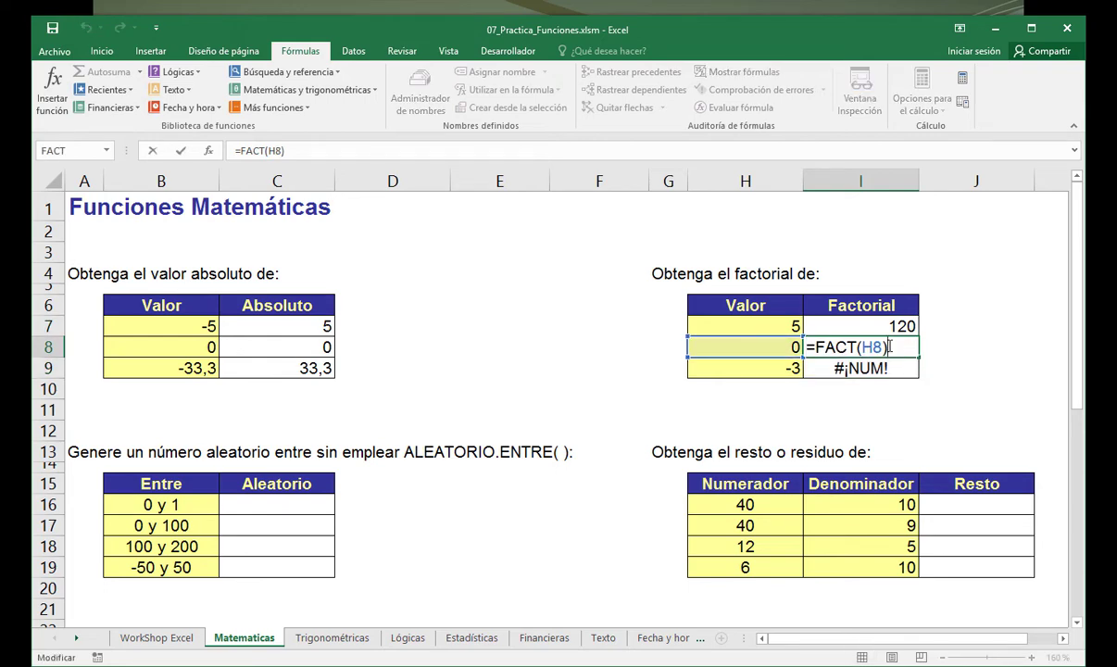
pyautogui.press('Return')
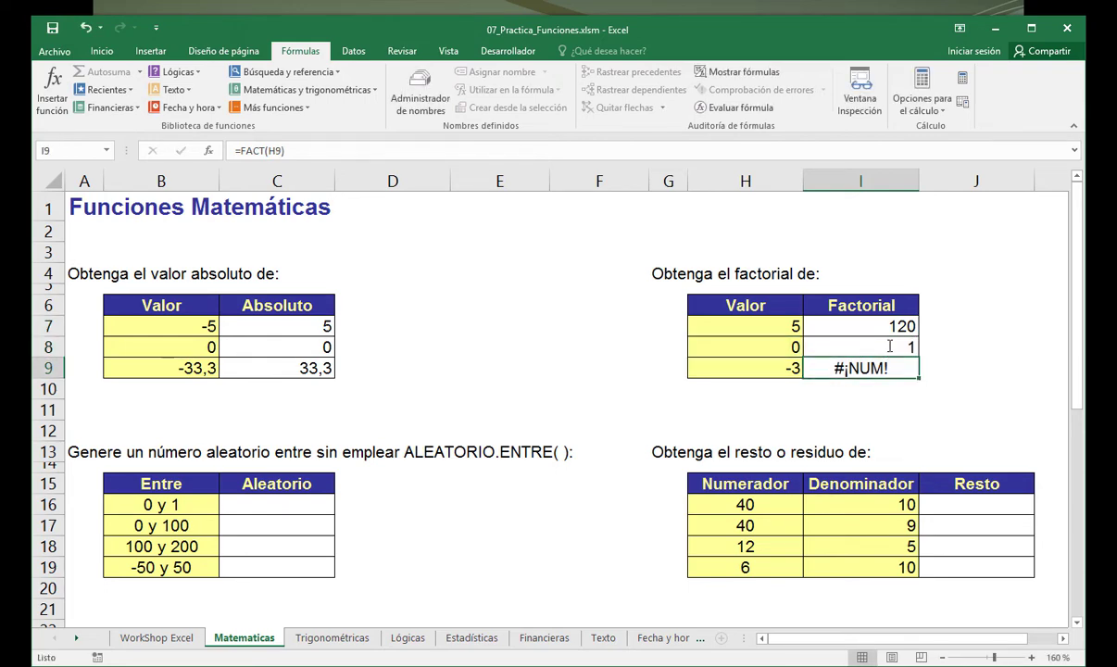
pyautogui.doubleClick(872, 368)
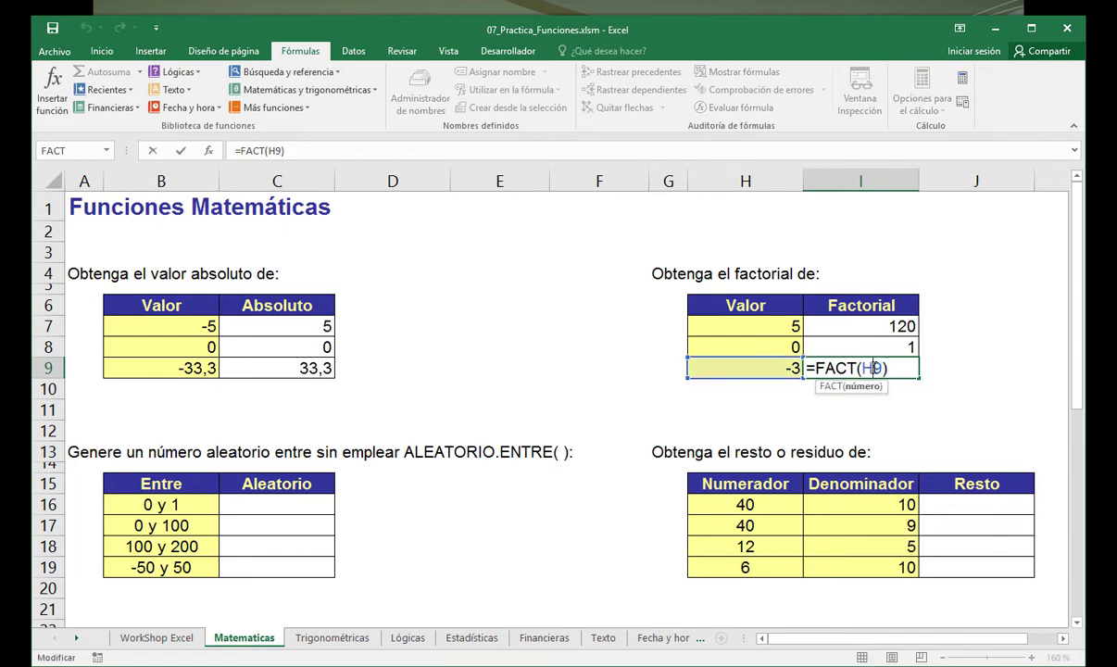
pyautogui.click(857, 358)
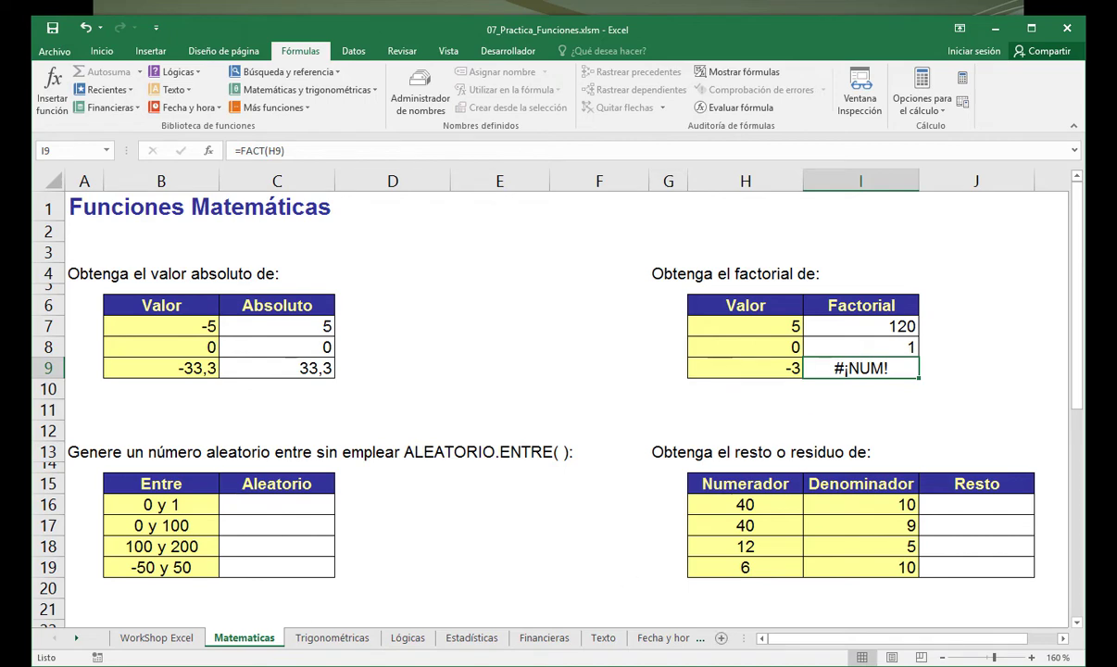
# Enter =ALEATORIO( ) in C16 to generate a random number between 0 and 1.
pyautogui.click(292, 506)
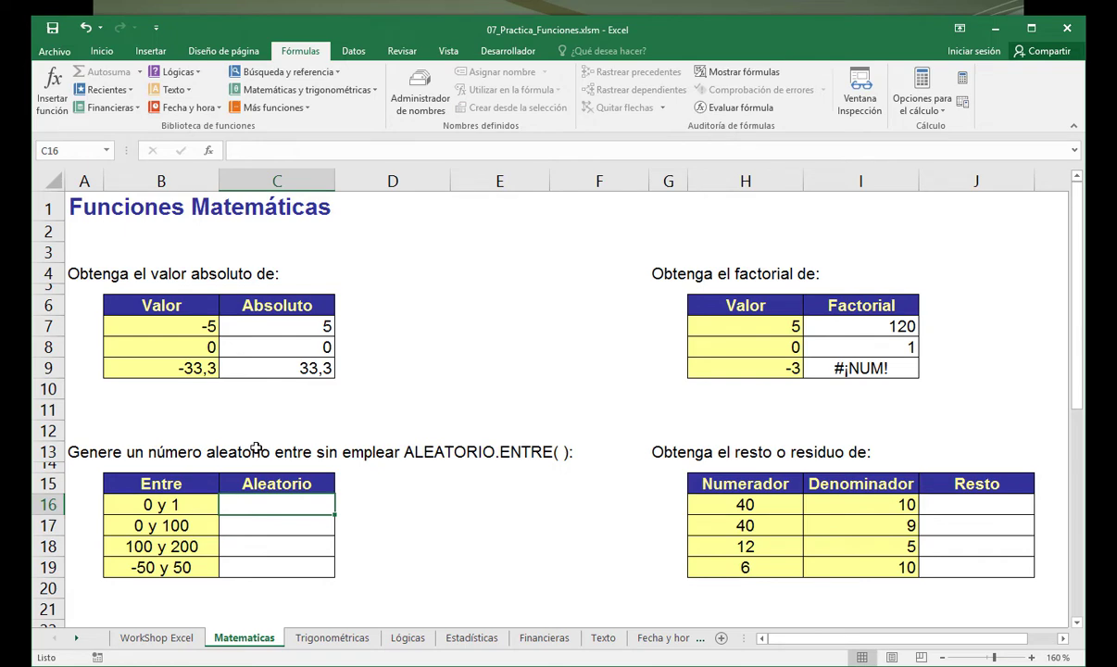
pyautogui.write('=al')
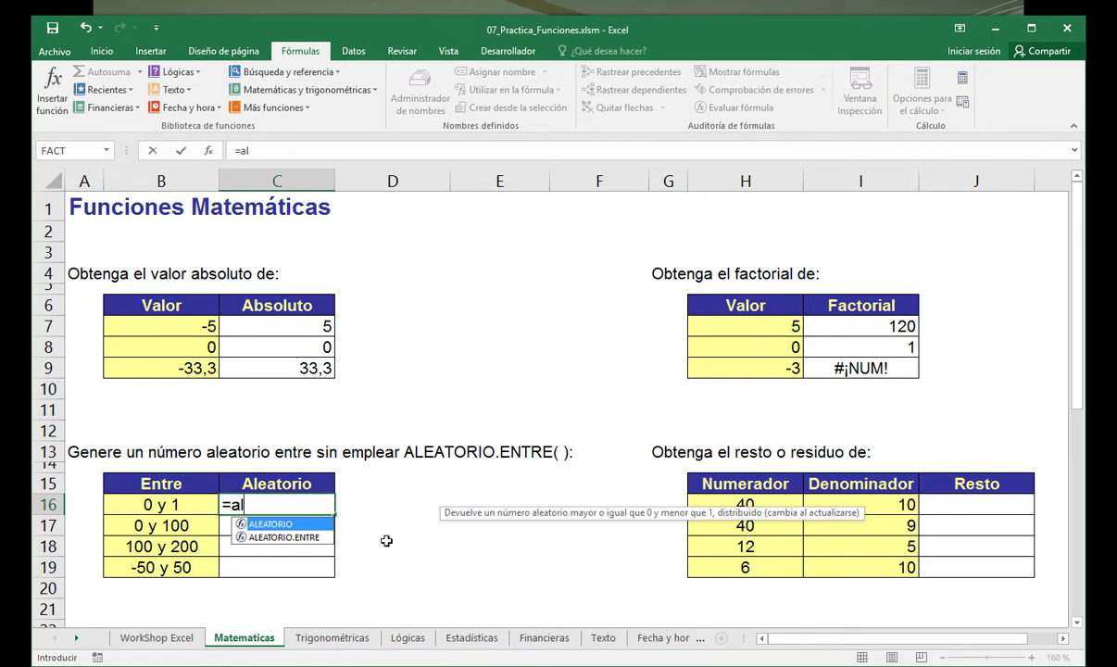
pyautogui.press('Tab')
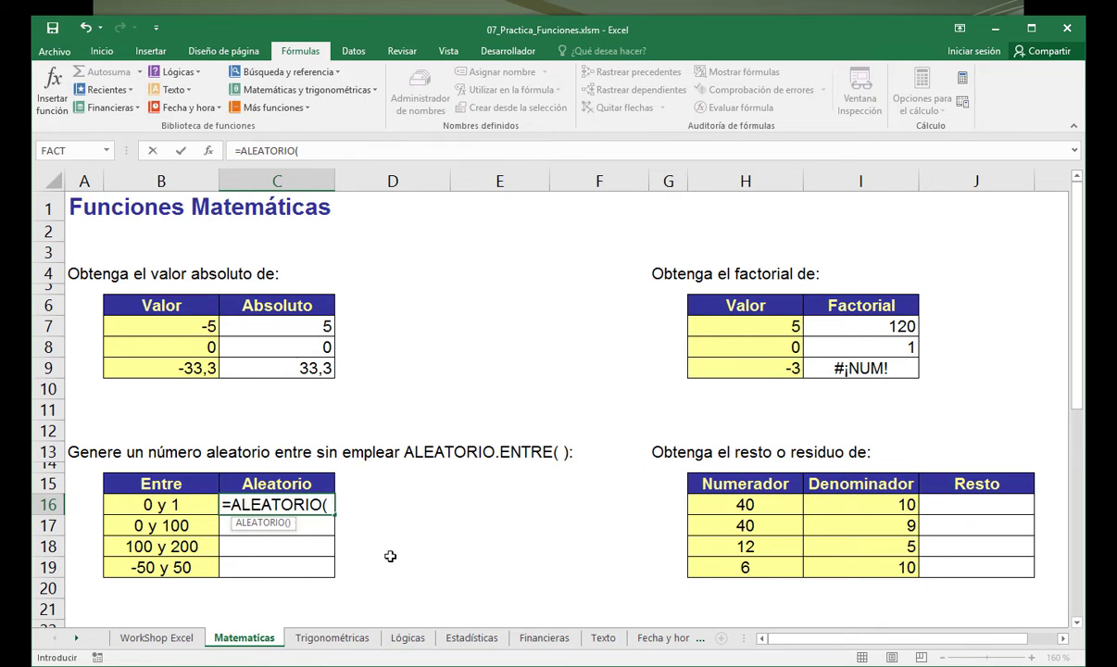
pyautogui.write(')')
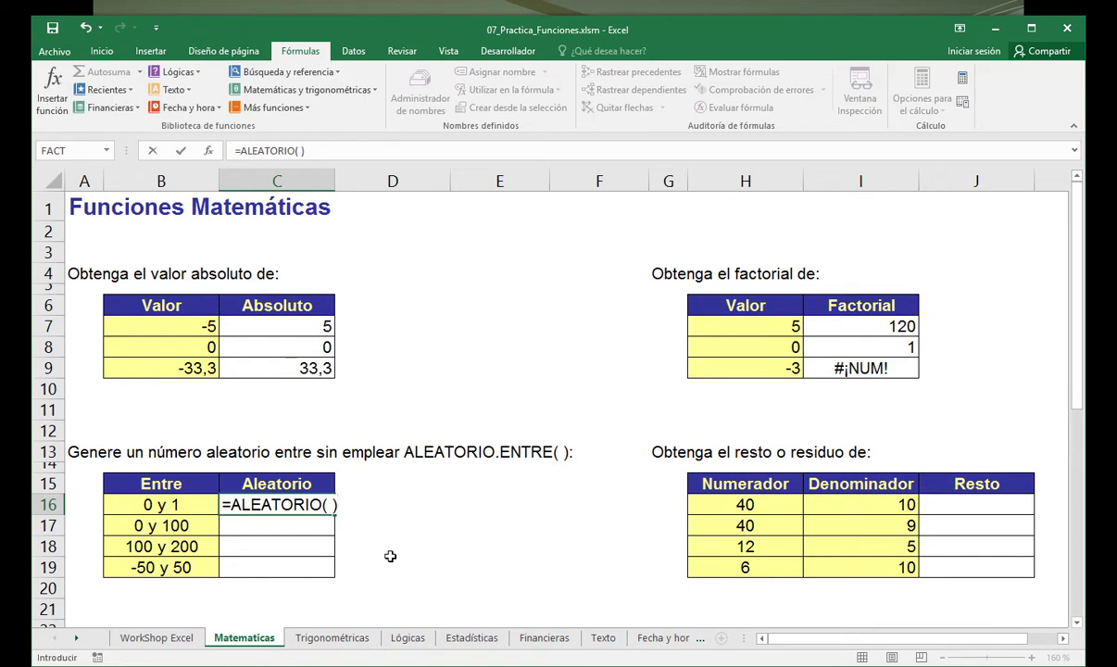
pyautogui.hotkey('ctrl', 'Return')
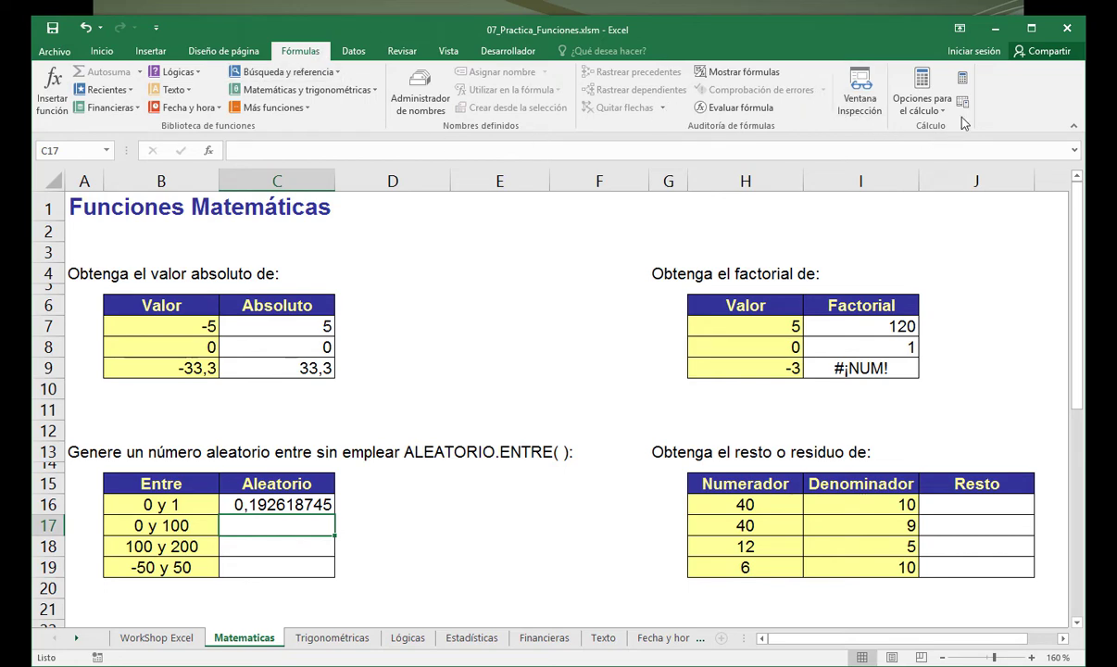
# Recalculate the workbook several times to watch how the random number in C16 behaves.
pyautogui.click(963, 82)
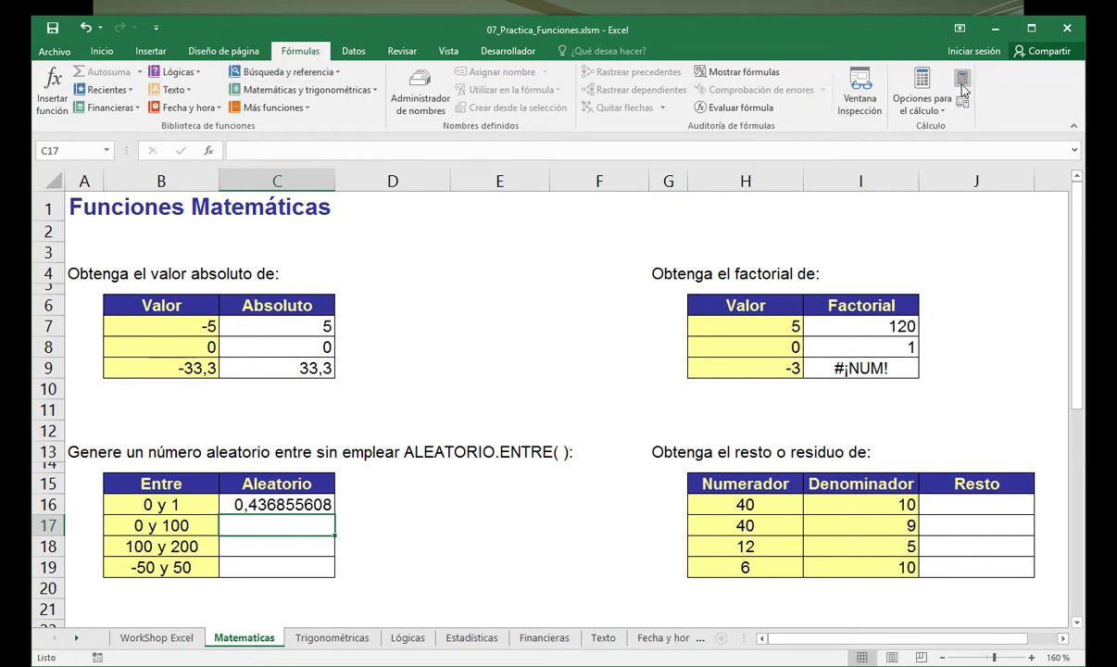
pyautogui.click(964, 83)
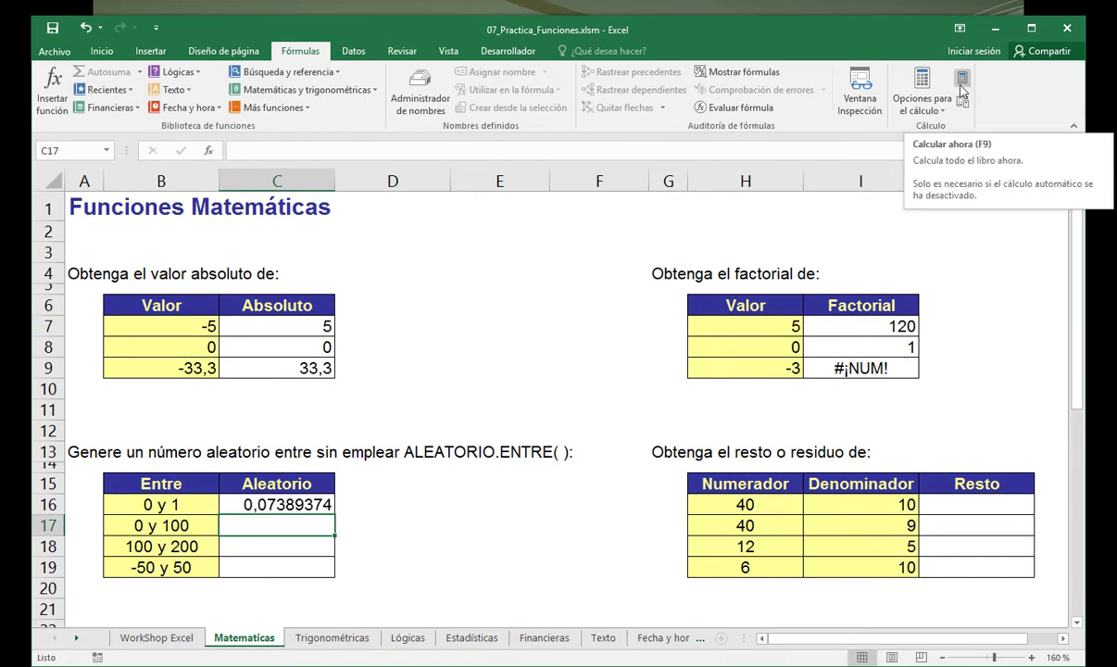
pyautogui.click(961, 86)
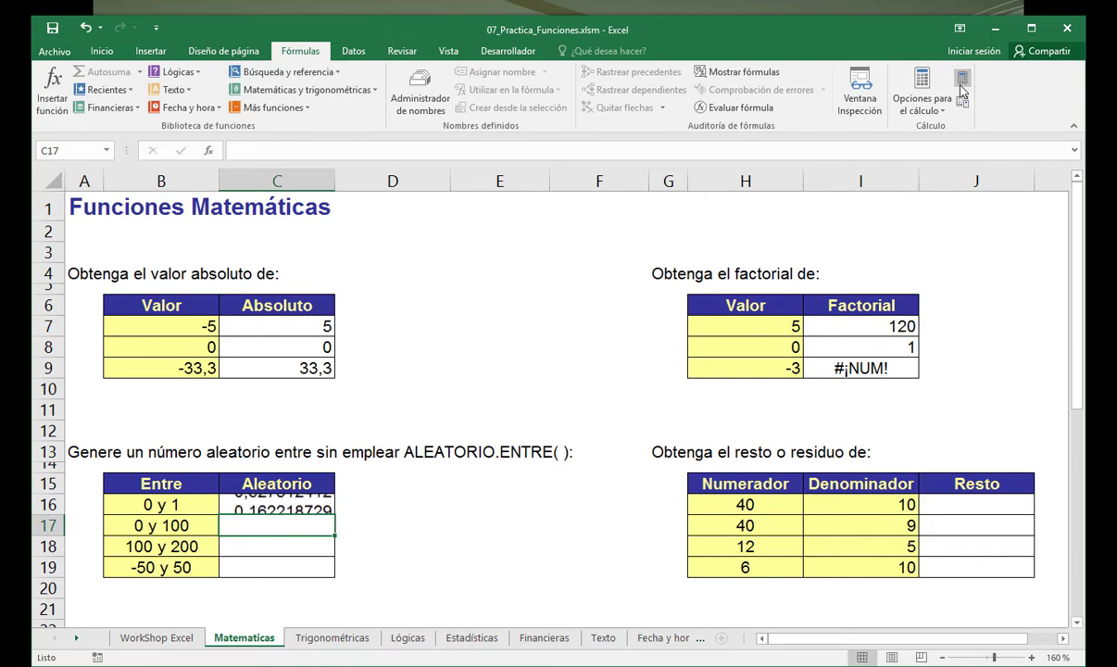
pyautogui.click(961, 87)
pyautogui.click(960, 86)
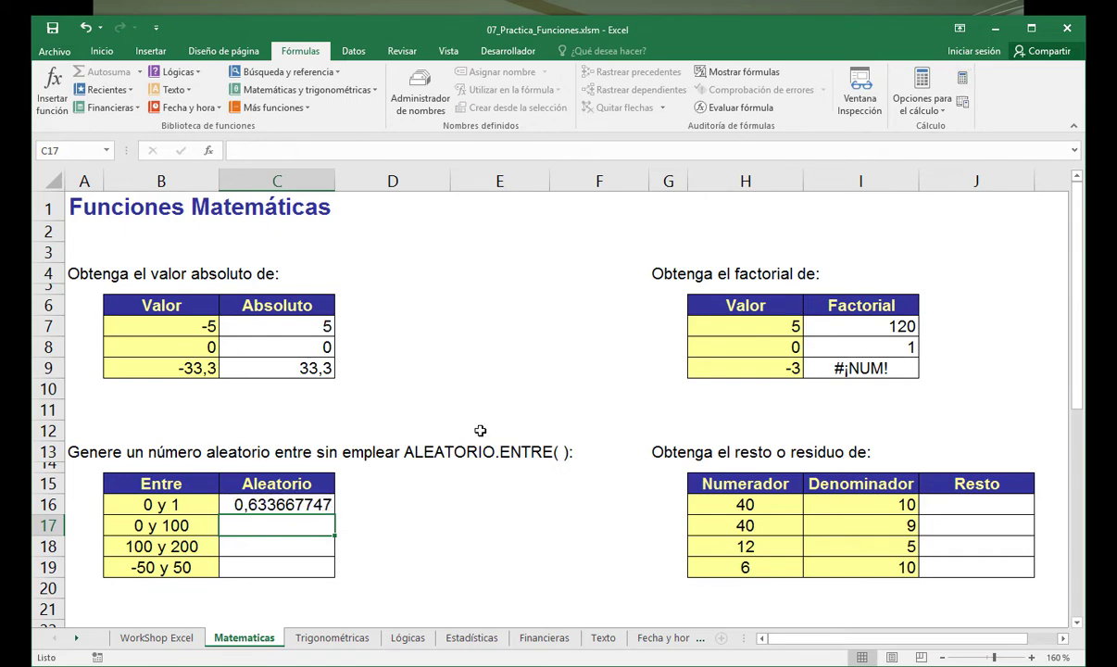
# Inspect the absolute value results in C7:C9, the factorial formula in I9 and the random number formula in C16.
pyautogui.click(315, 327)
pyautogui.moveTo(315, 327); pyautogui.dragTo(309, 367)
pyautogui.click(294, 327)
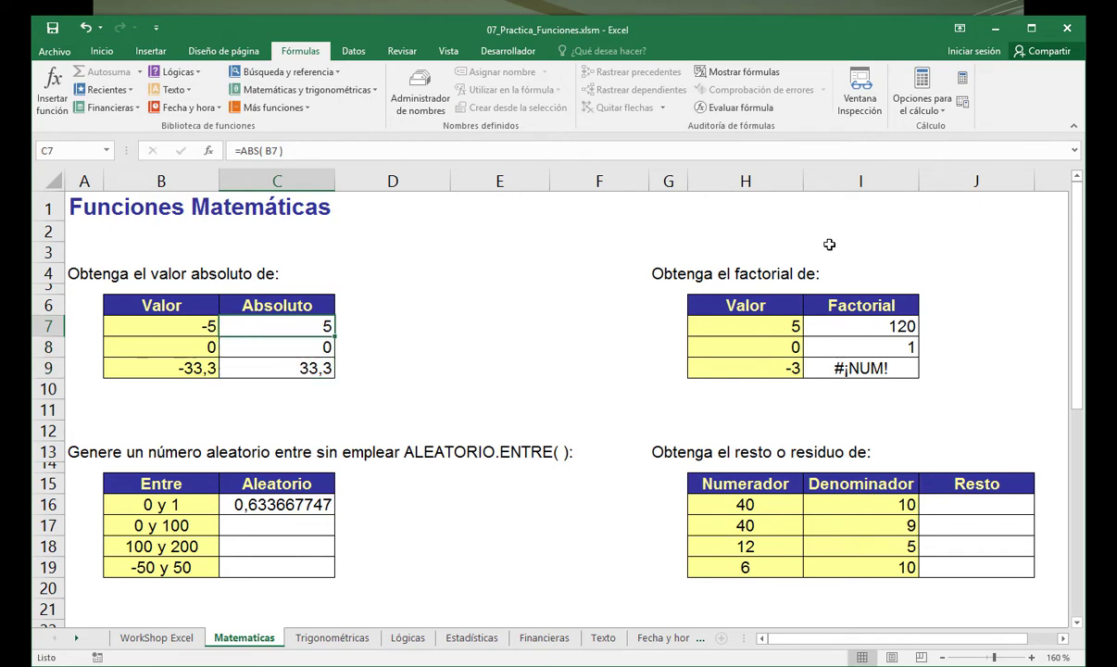
pyautogui.click(847, 369)
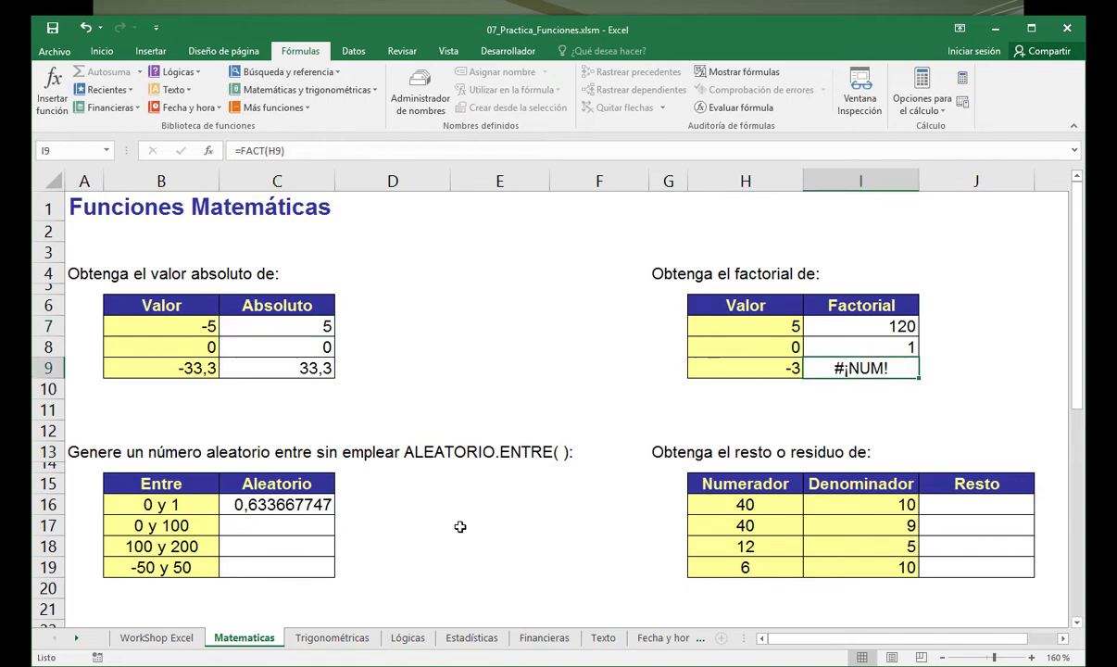
pyautogui.click(307, 502)
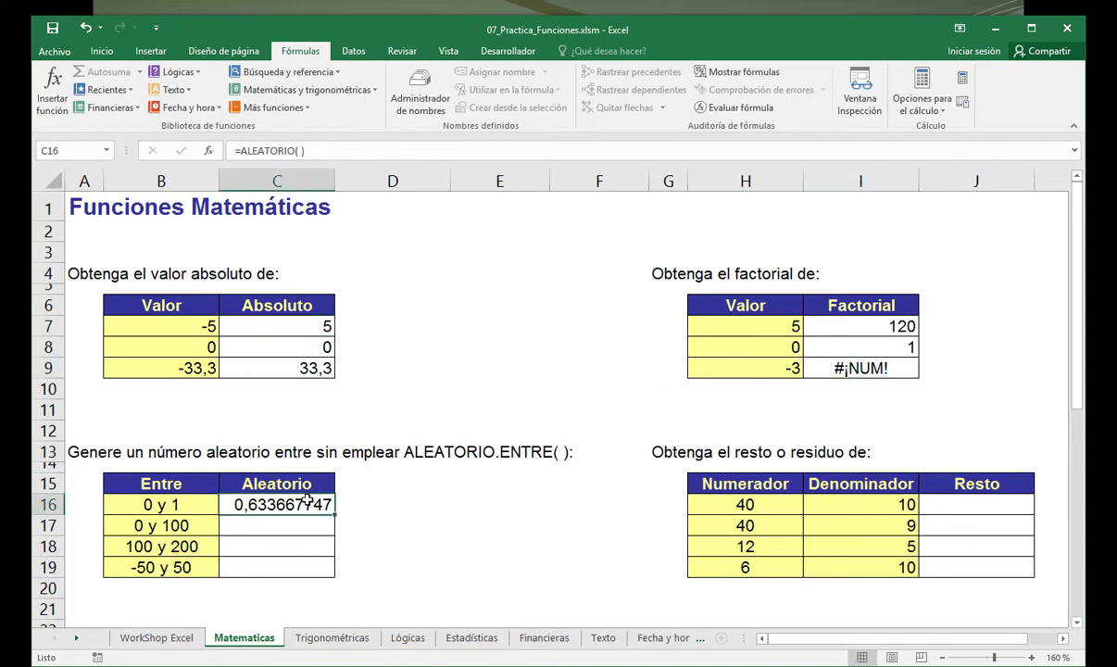
# Recalculate the workbook repeatedly with C16 selected to compare the random number with the ABS and FACT results.
pyautogui.click(963, 85)
pyautogui.click(964, 85)
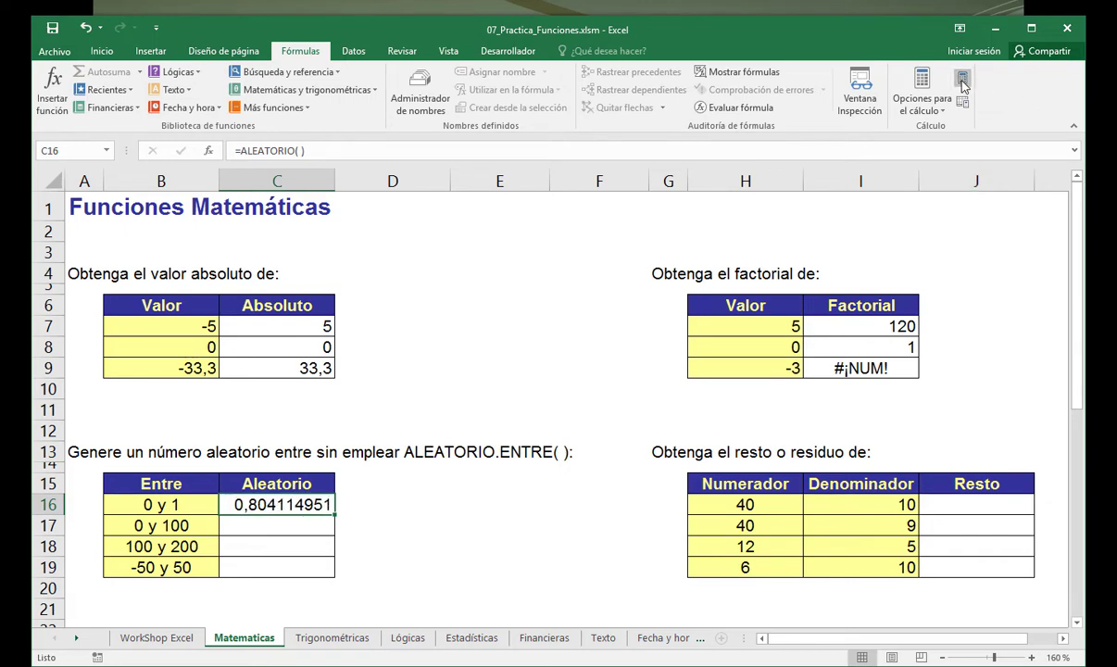
pyautogui.click(963, 85)
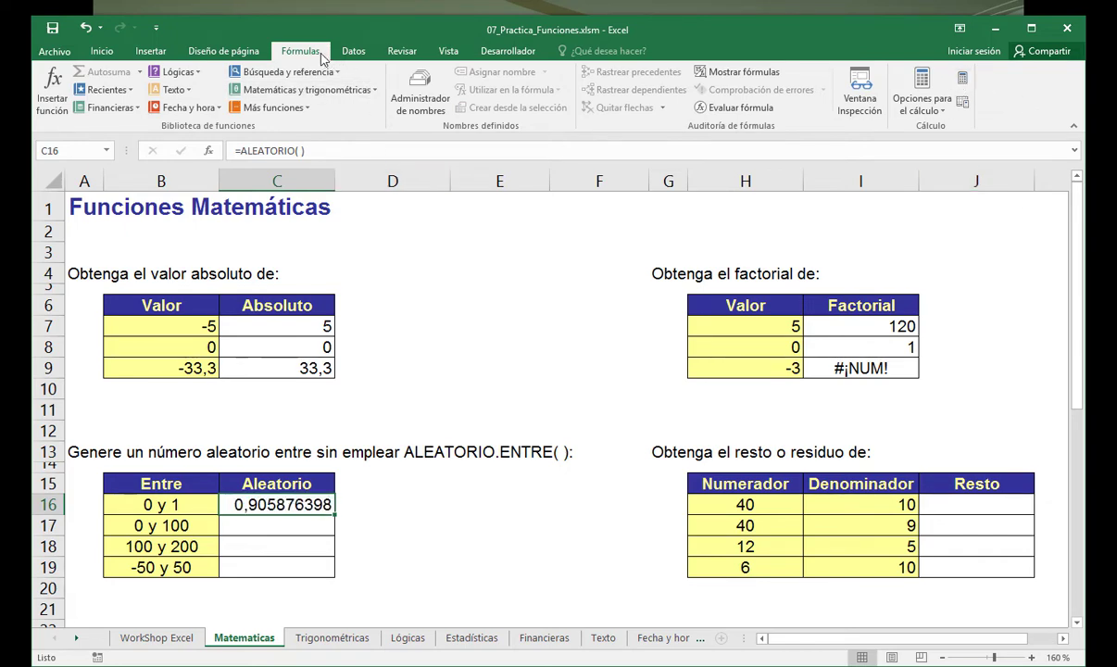
pyautogui.click(963, 88)
pyautogui.click(964, 88)
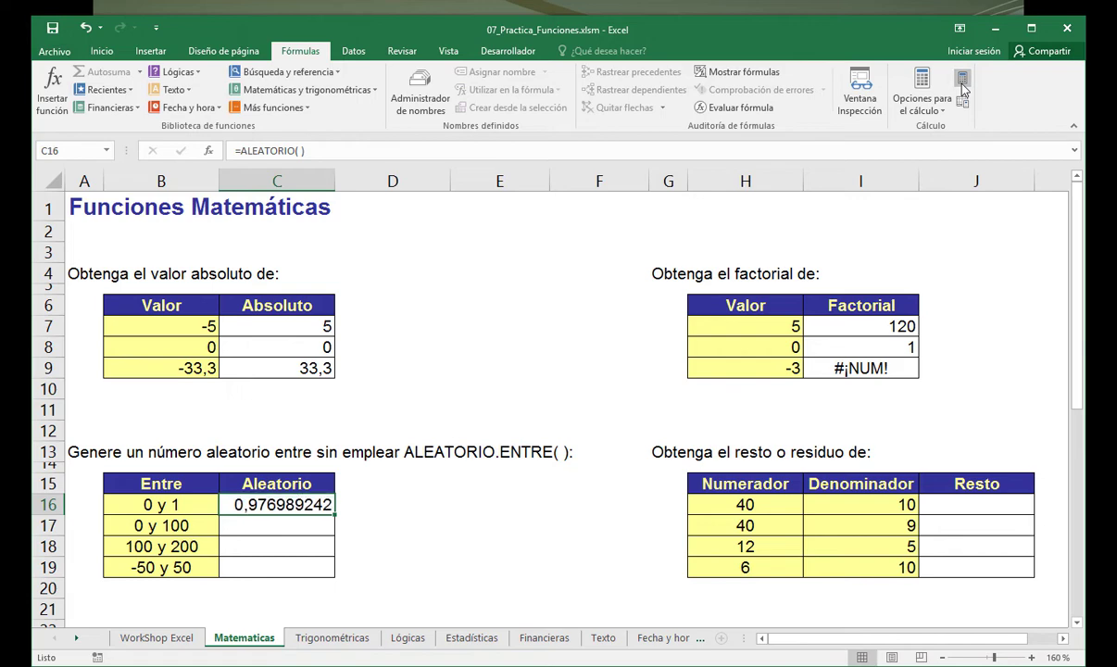
pyautogui.click(963, 88)
pyautogui.click(963, 88)
pyautogui.click(963, 88)
pyautogui.click(964, 88)
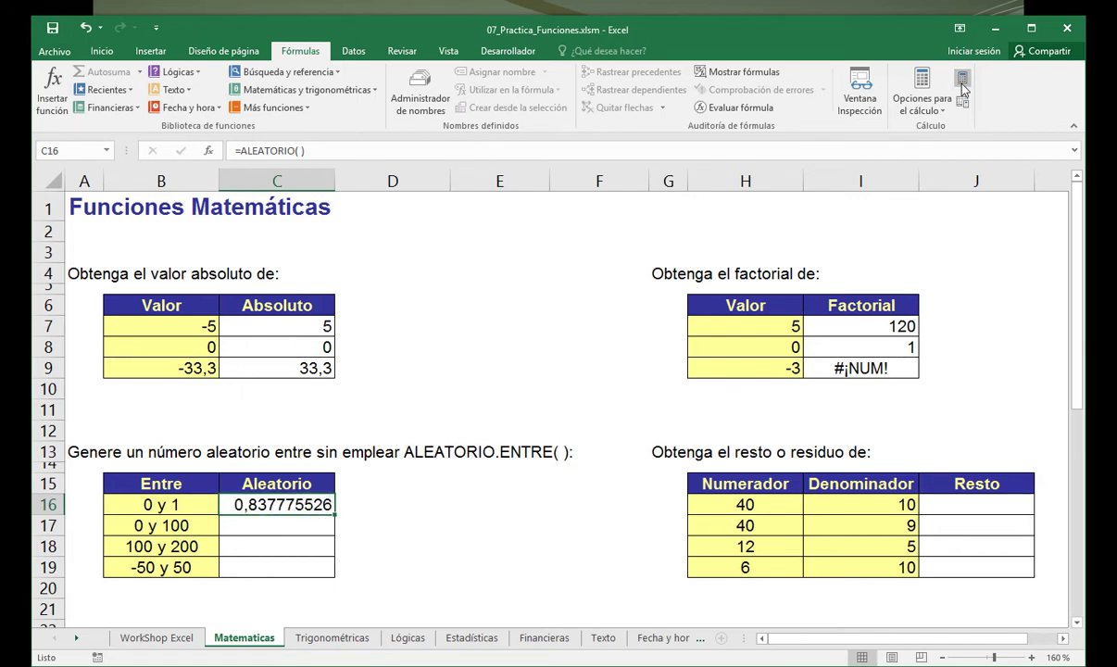
pyautogui.click(963, 88)
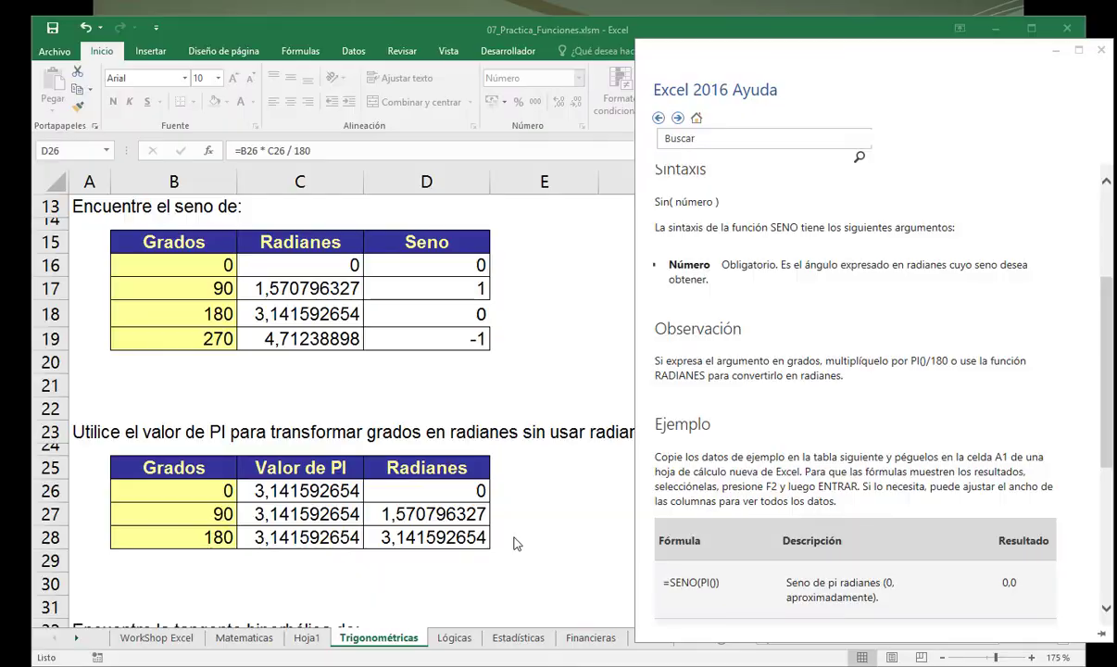
# Bring the Trigonométricas worksheet in front of the SENO help window.
pyautogui.click(515, 539)
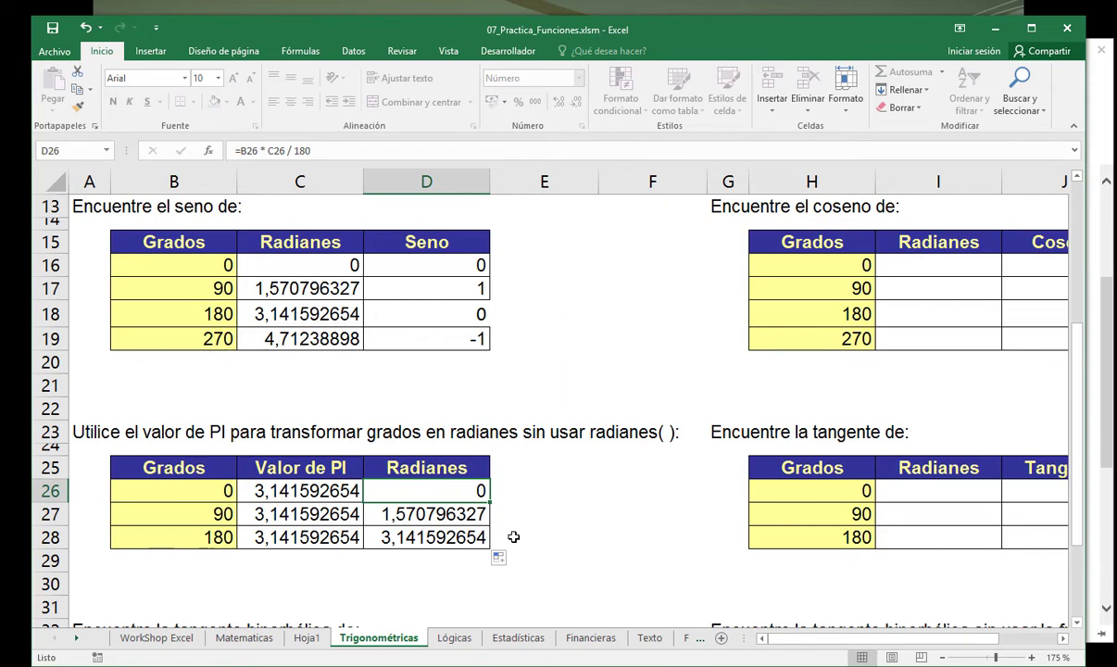
# Start a TANH formula in C35, read the function's help on syntax and examples, and discard the unfinished formula.
pyautogui.scroll(-5, 514, 538)
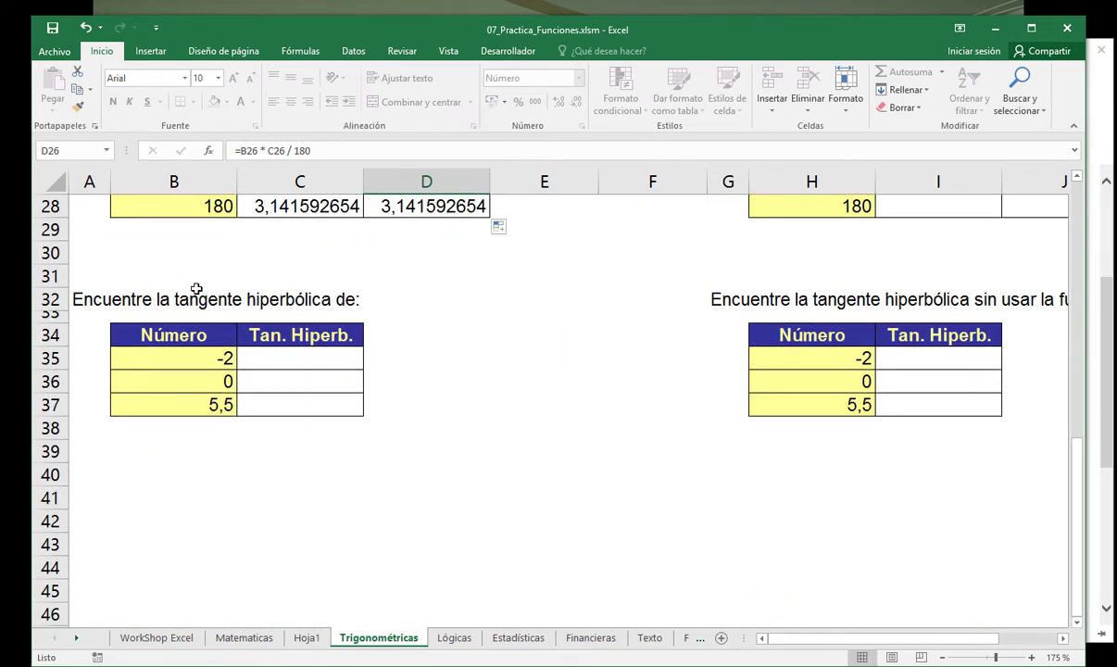
pyautogui.click(305, 363)
pyautogui.write('=tan')
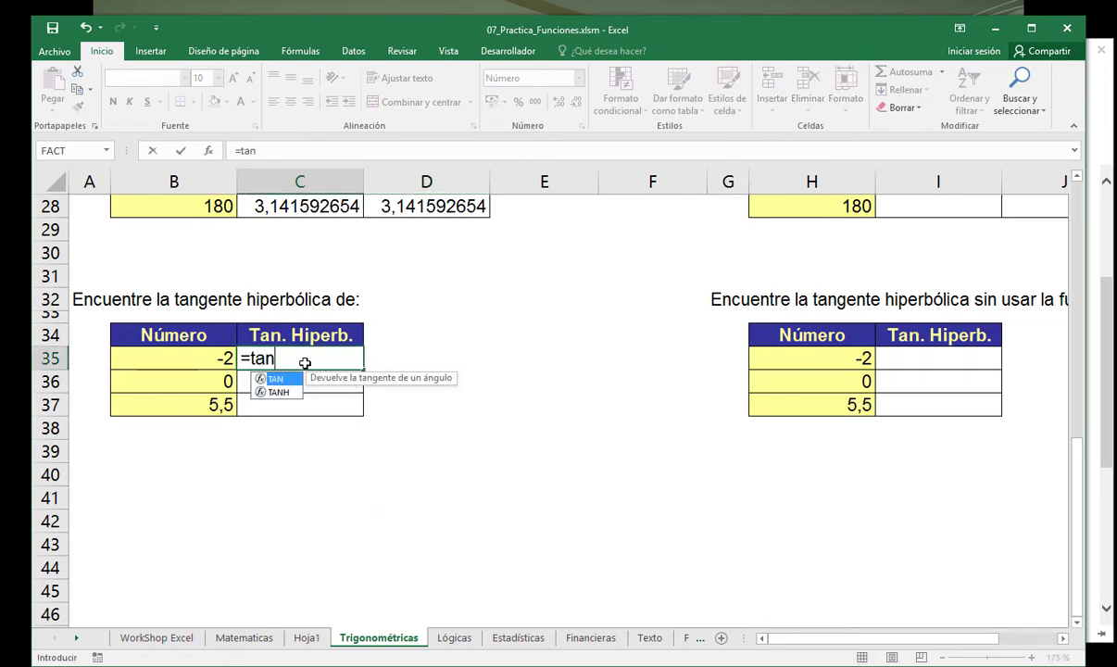
pyautogui.click(286, 394)
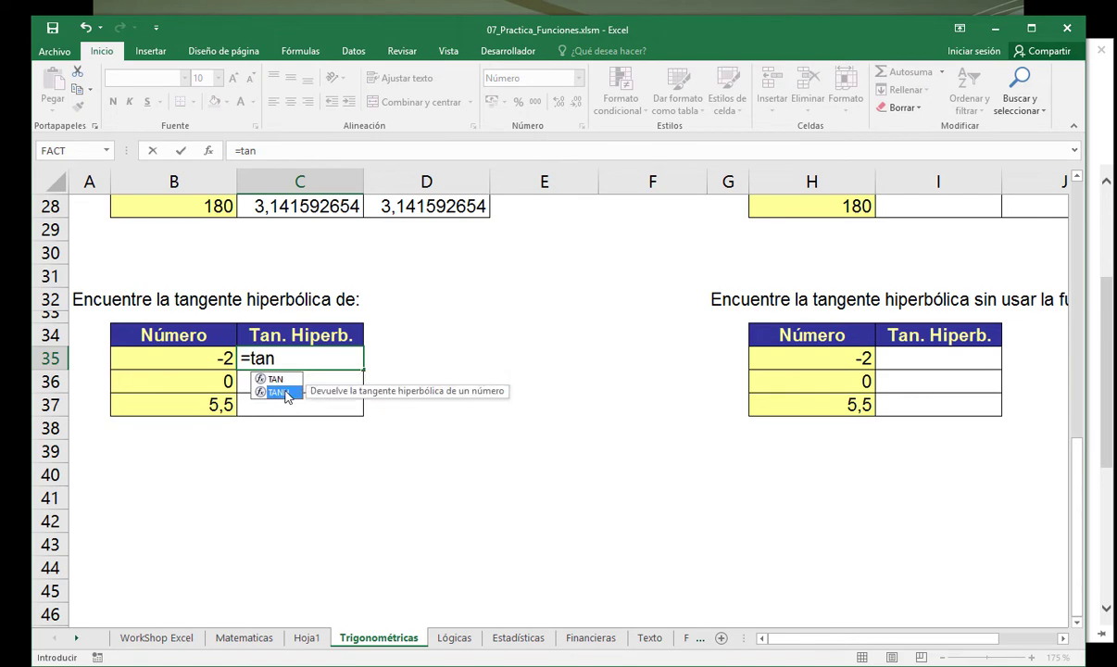
pyautogui.doubleClick(286, 394)
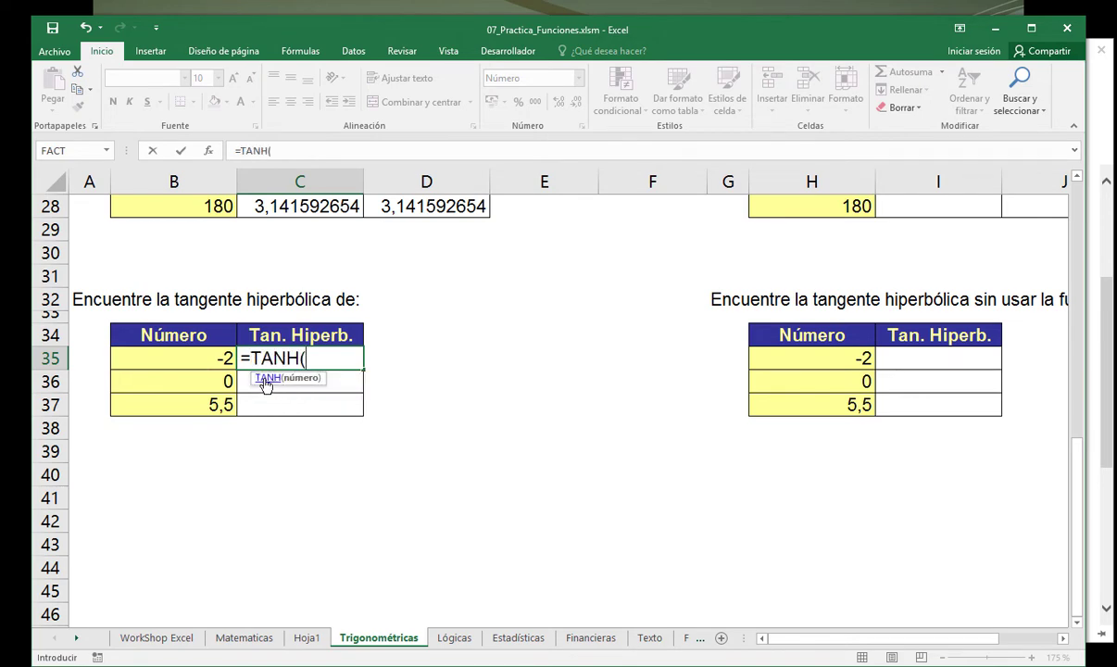
pyautogui.click(265, 383)
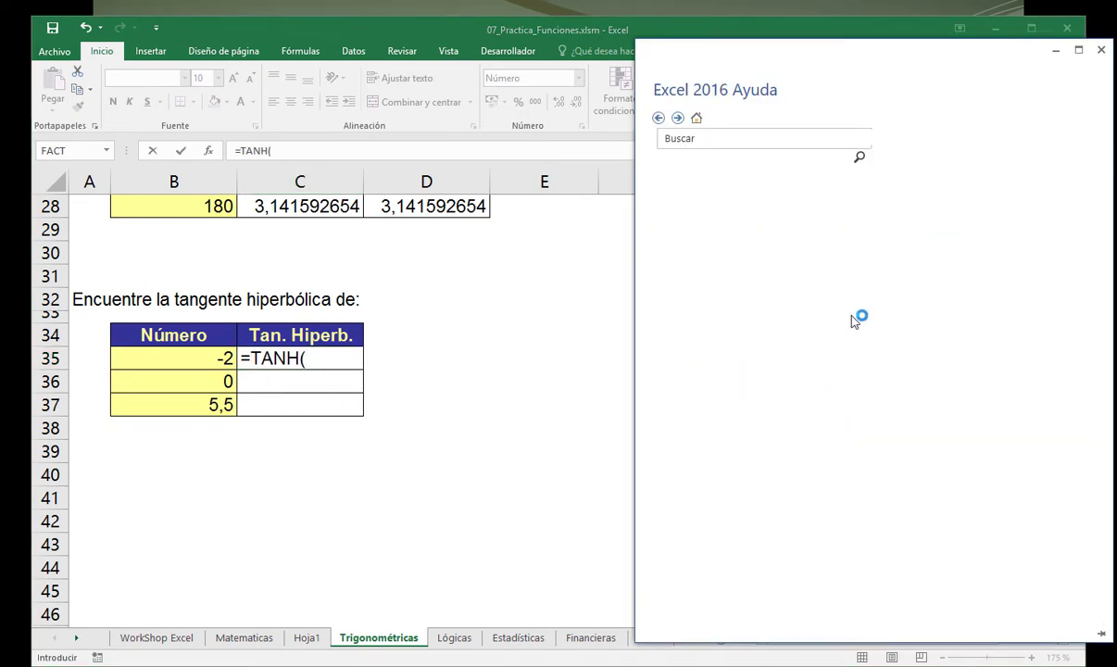
pyautogui.scroll(-4, 848, 313)
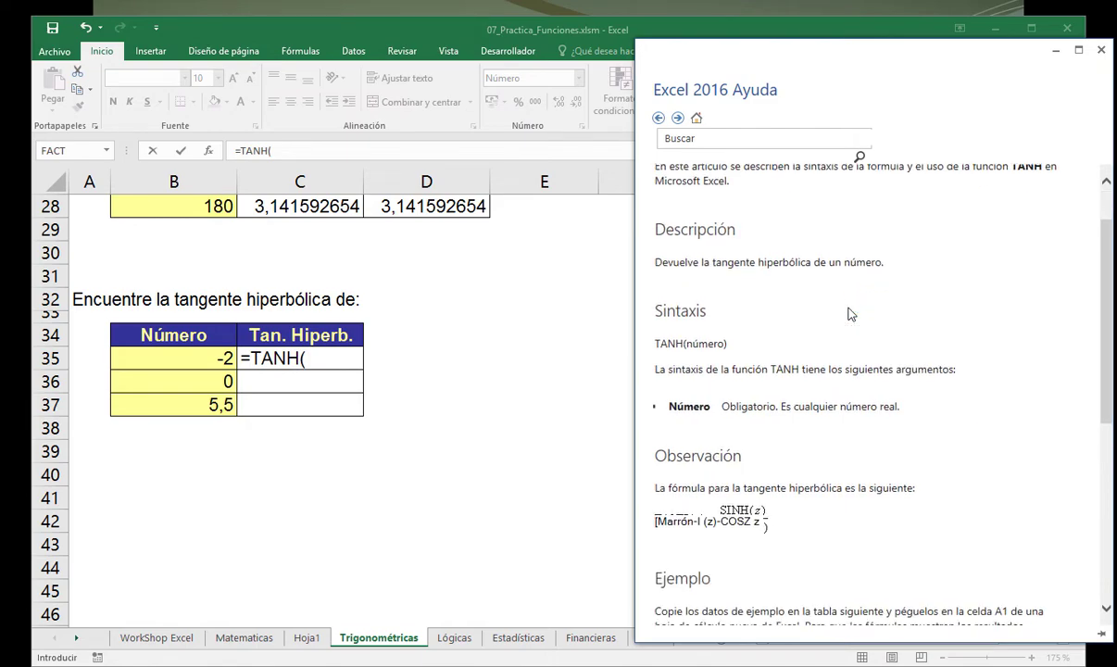
pyautogui.scroll(-5, 851, 315)
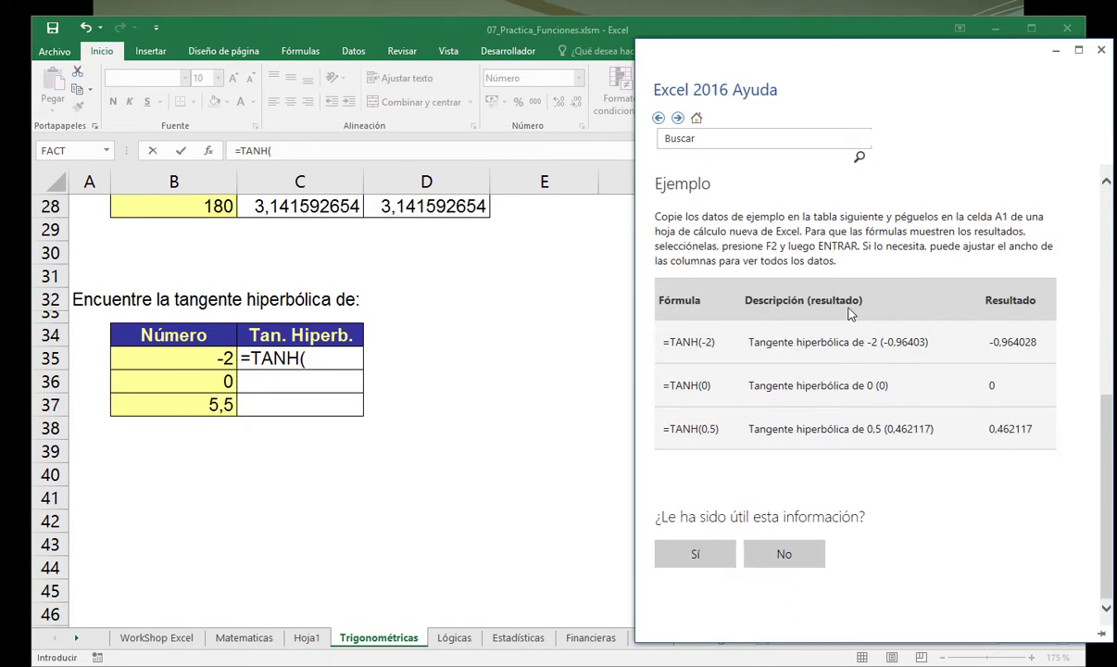
pyautogui.click(318, 344)
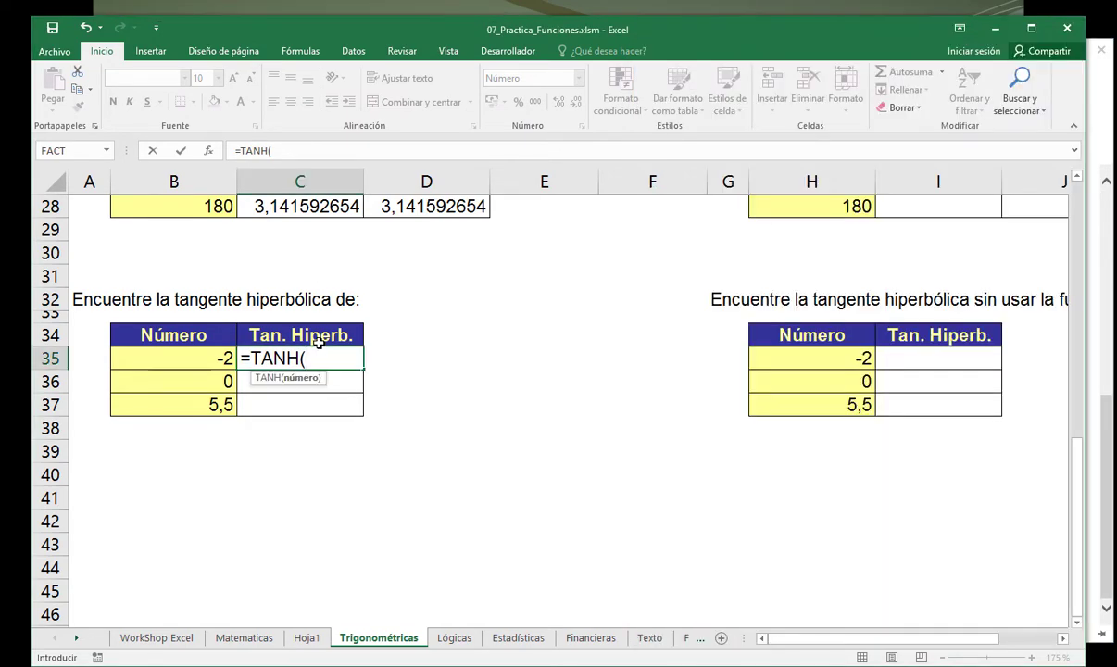
pyautogui.press('Escape')
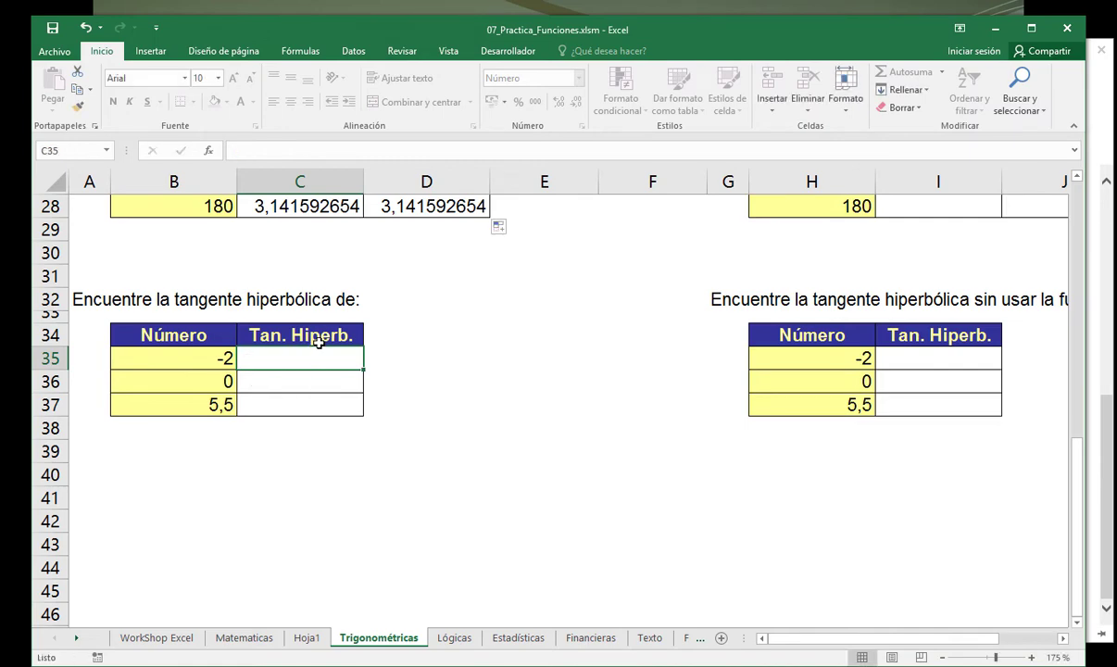
# Switch to the Lógicas worksheet and bring the Y() exercise table into readable view.
pyautogui.click(453, 638)
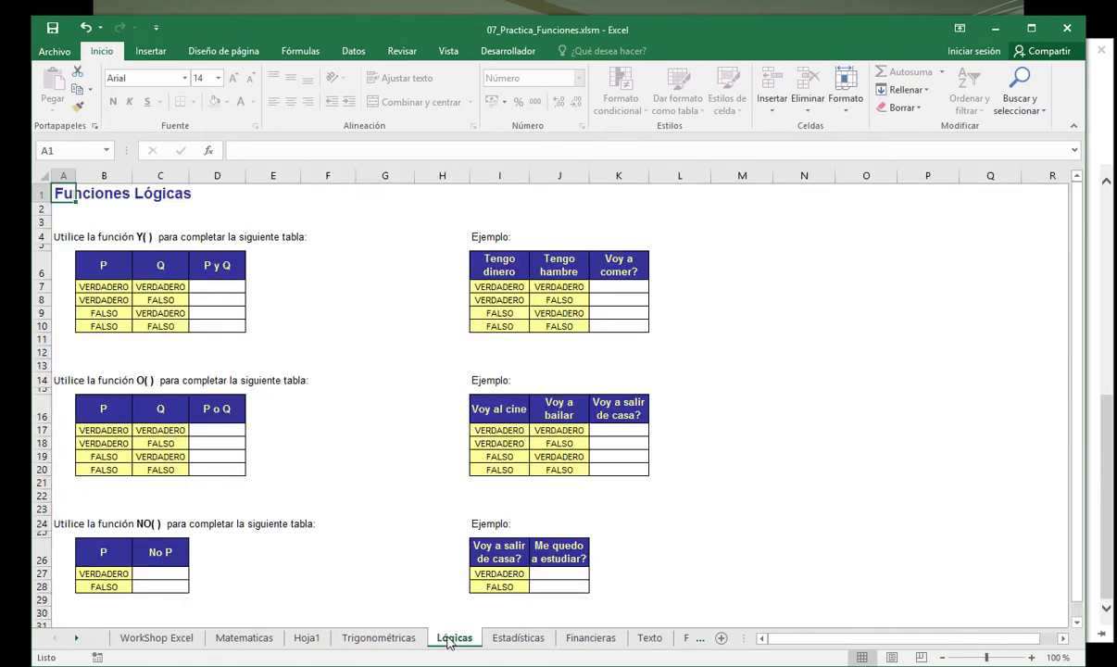
pyautogui.keyDown('ctrl'); pyautogui.scroll(3, 341, 467); pyautogui.keyUp('ctrl')
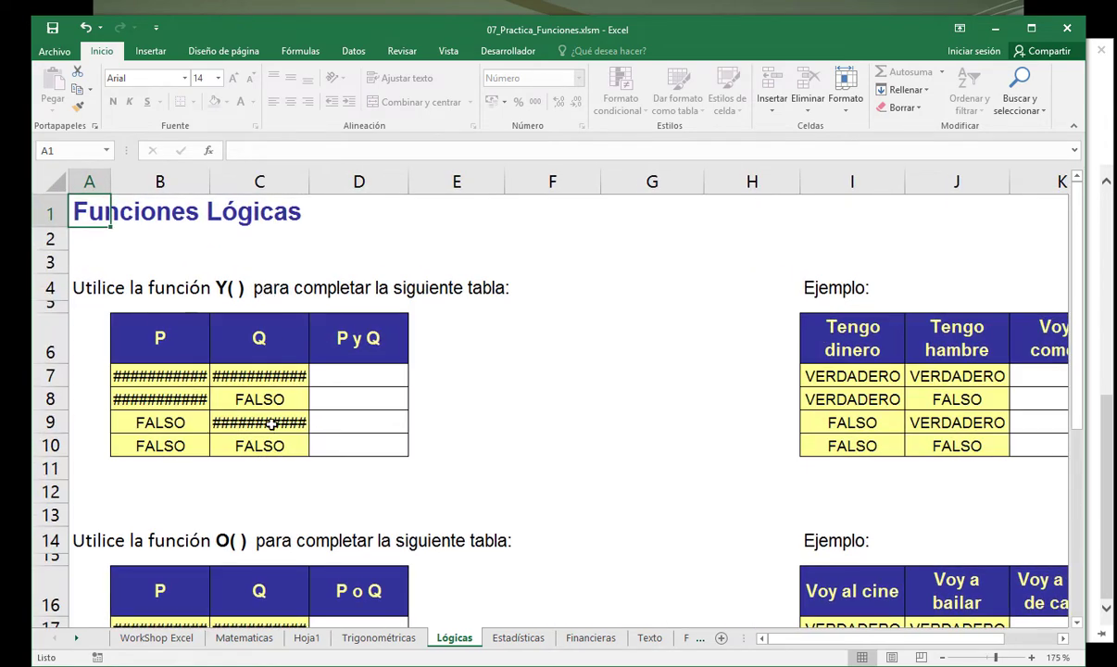
pyautogui.keyDown('ctrl'); pyautogui.scroll(3, 271, 423); pyautogui.keyUp('ctrl')
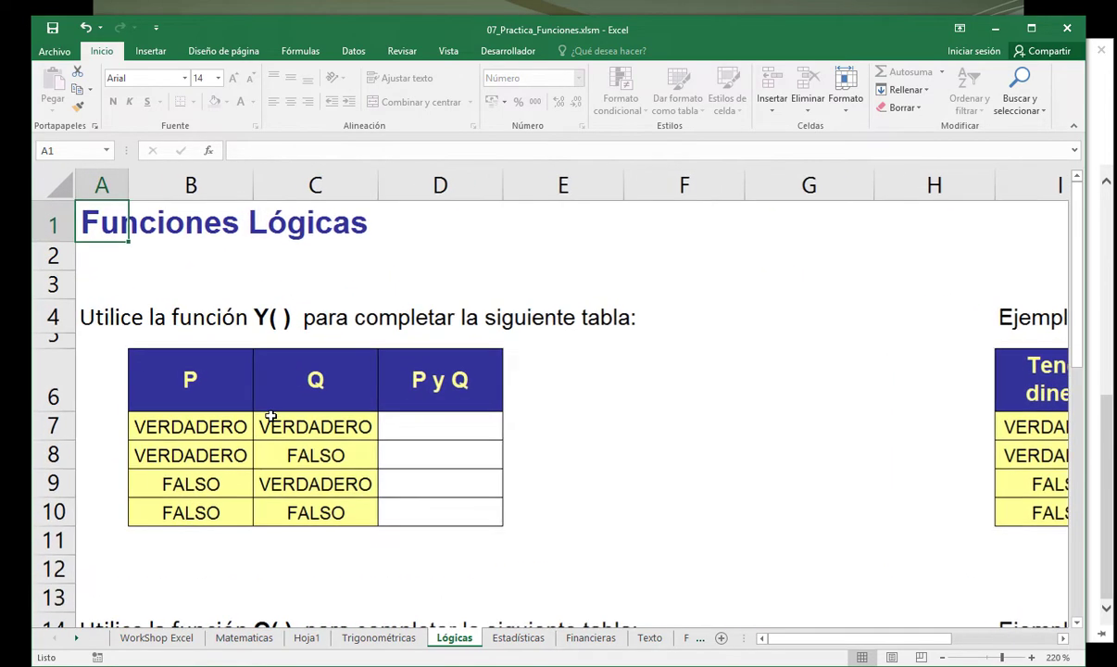
pyautogui.keyDown('ctrl'); pyautogui.scroll(-5, 271, 416); pyautogui.keyUp('ctrl')
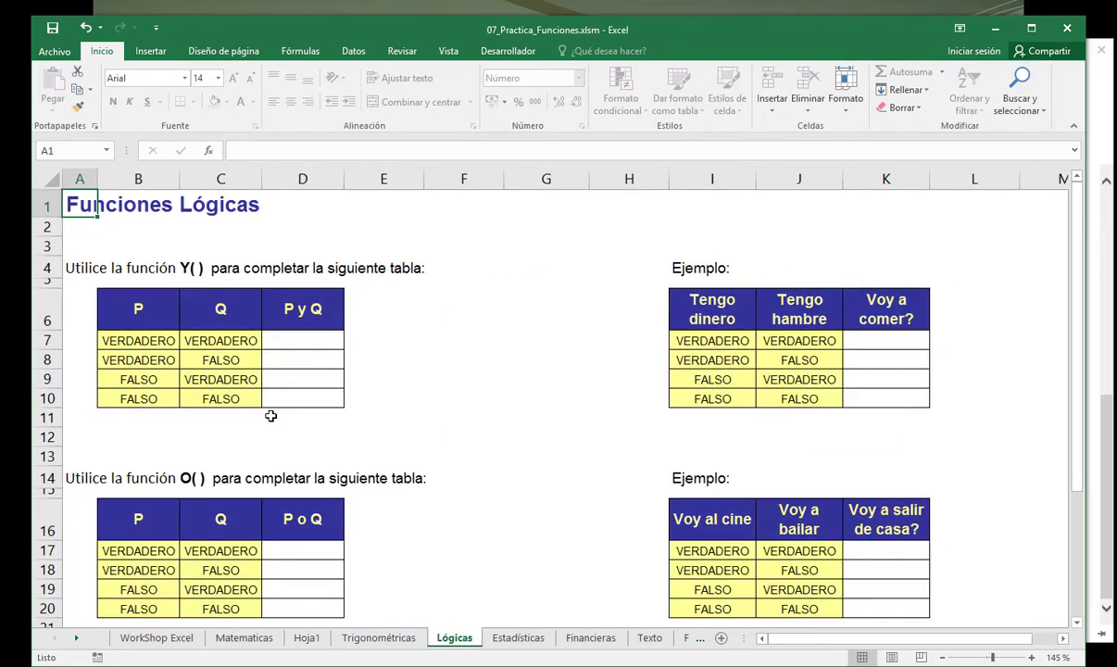
pyautogui.keyDown('ctrl'); pyautogui.scroll(2, 271, 415); pyautogui.keyUp('ctrl')
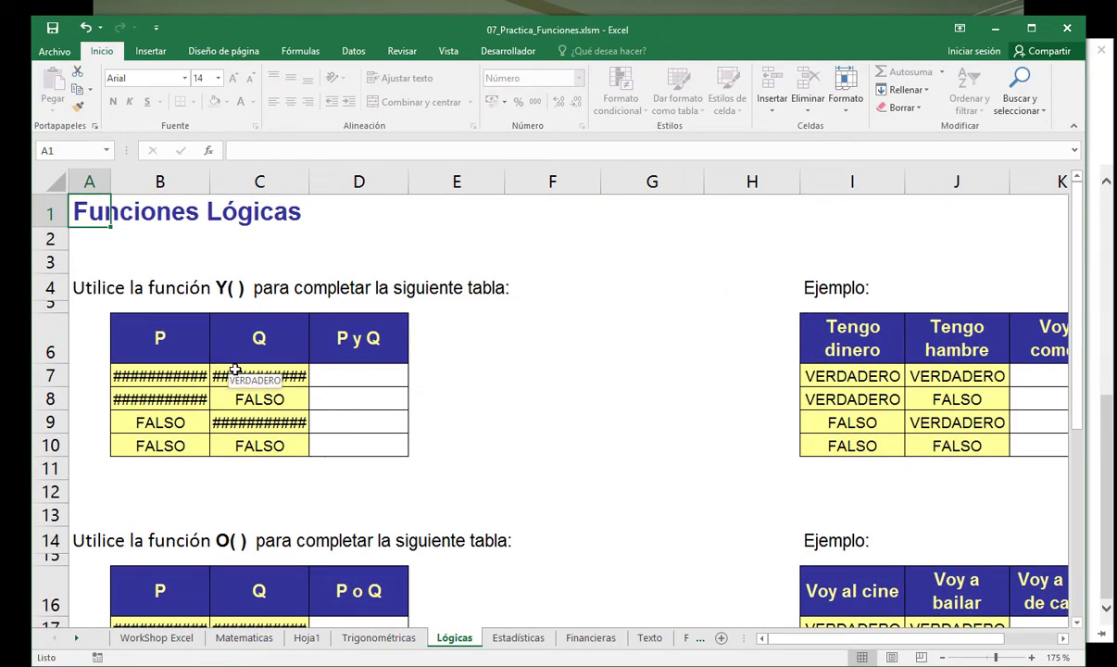
pyautogui.keyDown('ctrl'); pyautogui.scroll(1, 235, 370); pyautogui.keyUp('ctrl')
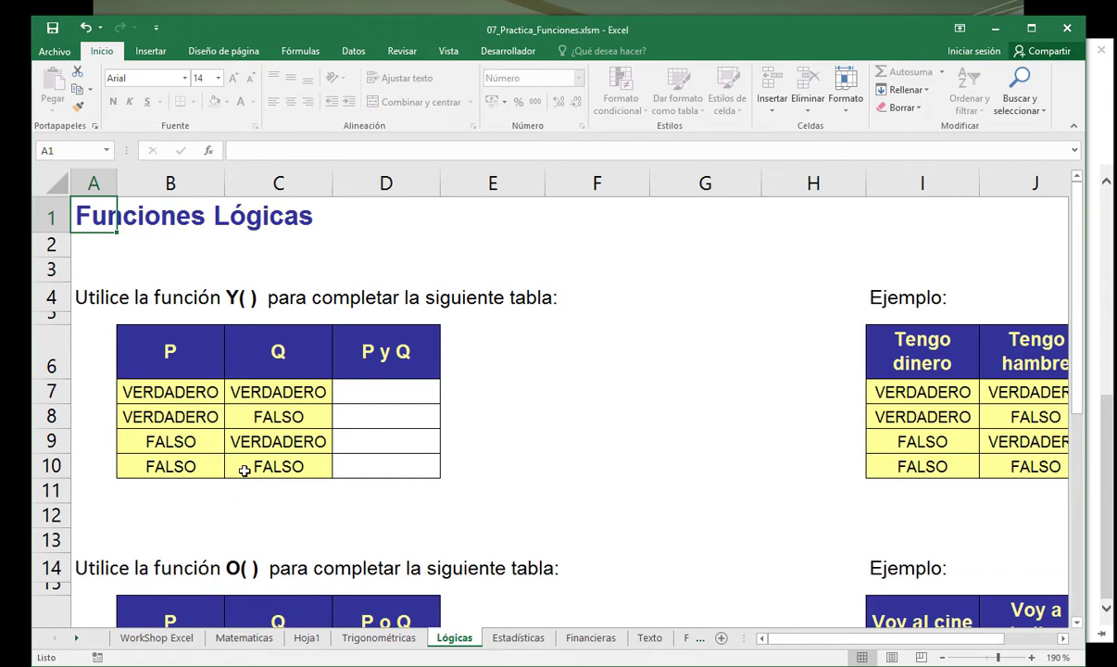
pyautogui.click(189, 393)
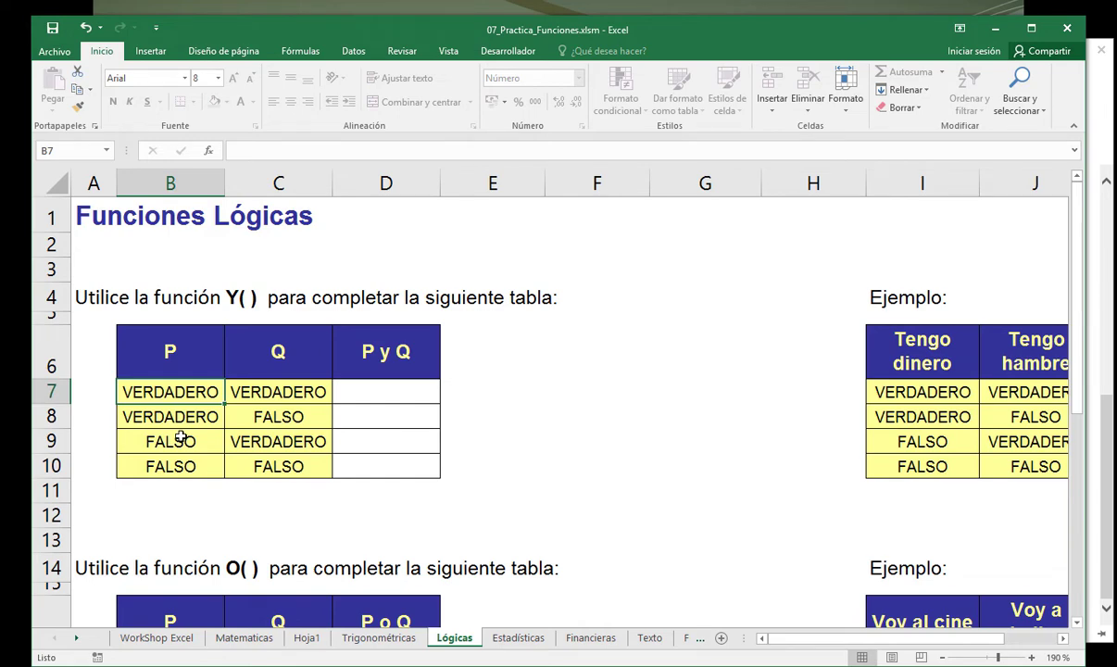
# Enter the formula =Y(B7;C7) in D7 to evaluate P and Q for the first row.
pyautogui.click(381, 388)
pyautogui.write('=')
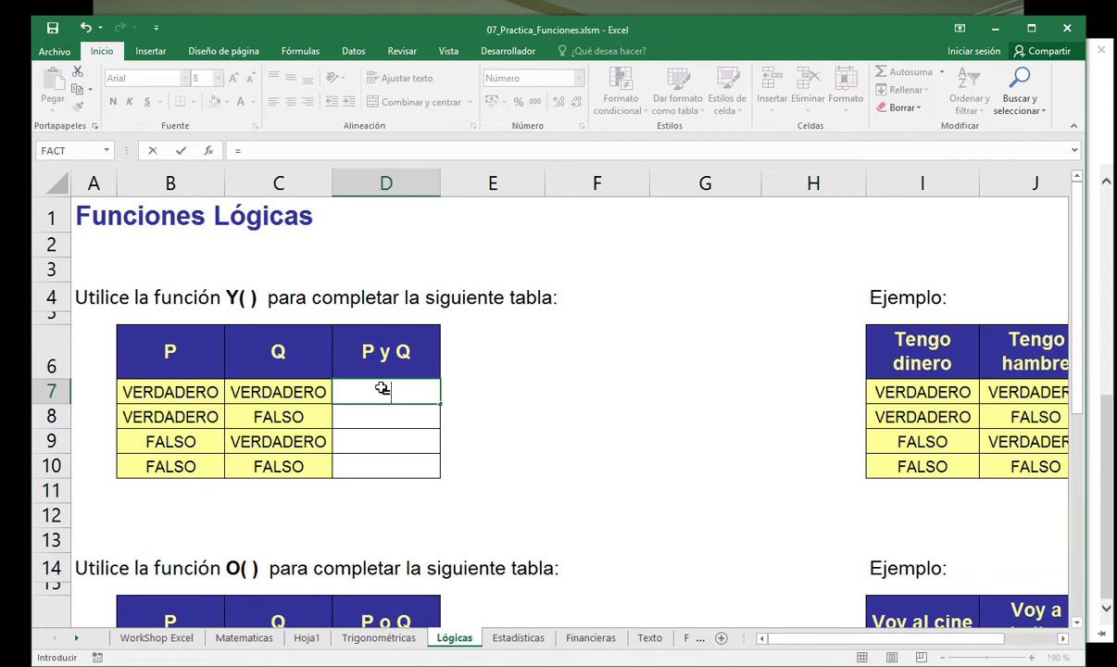
pyautogui.write('y(')
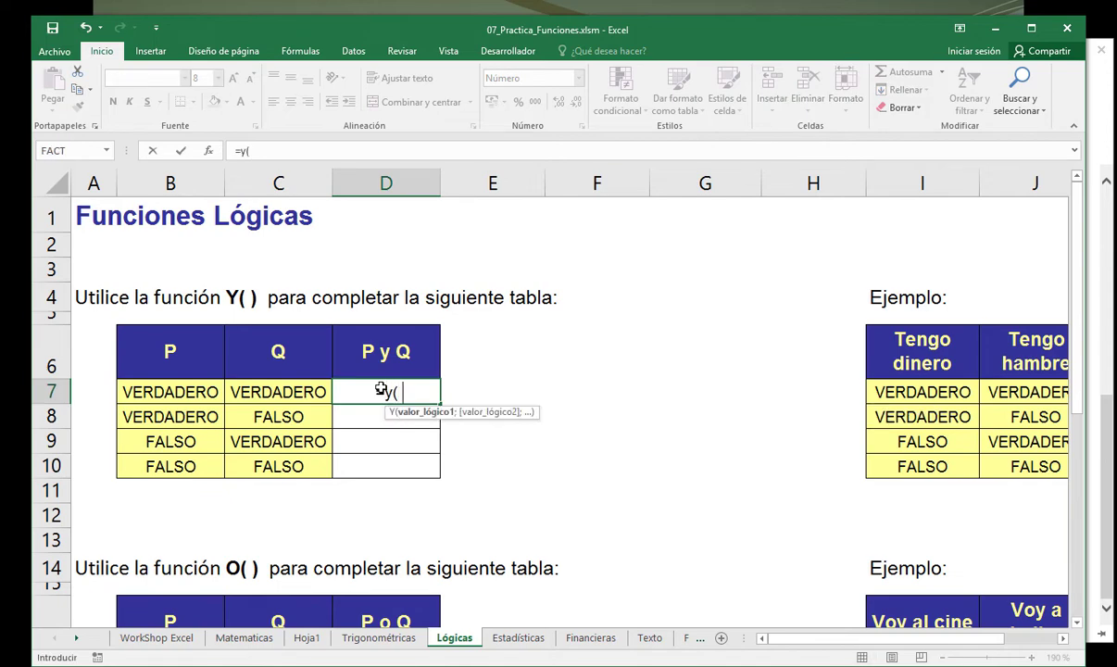
pyautogui.click(201, 392)
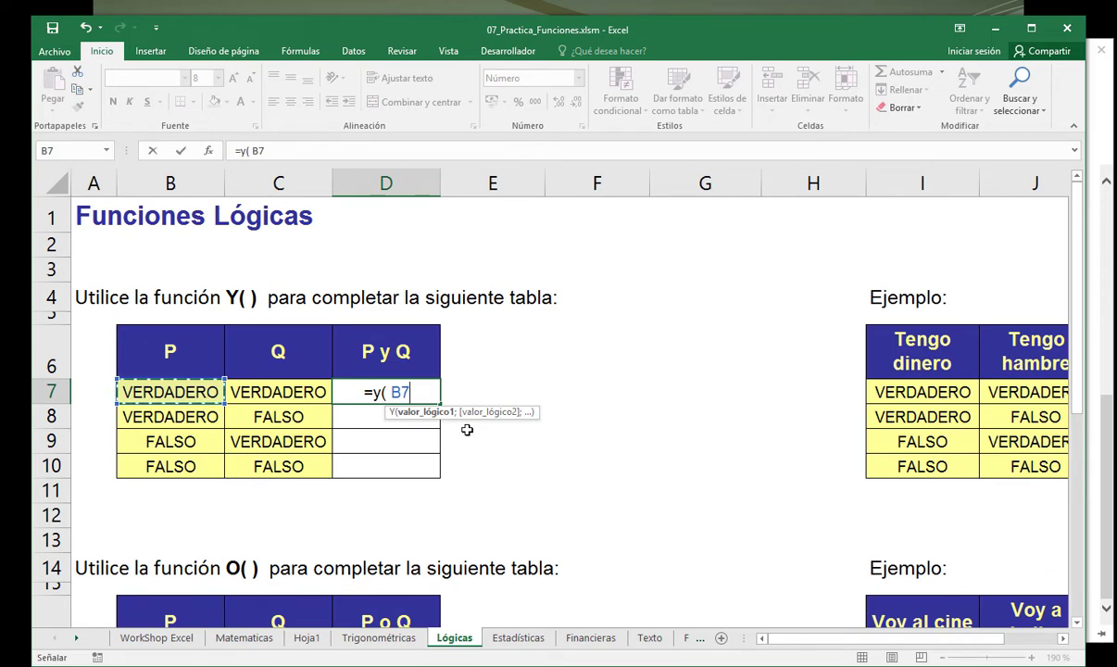
pyautogui.write(';')
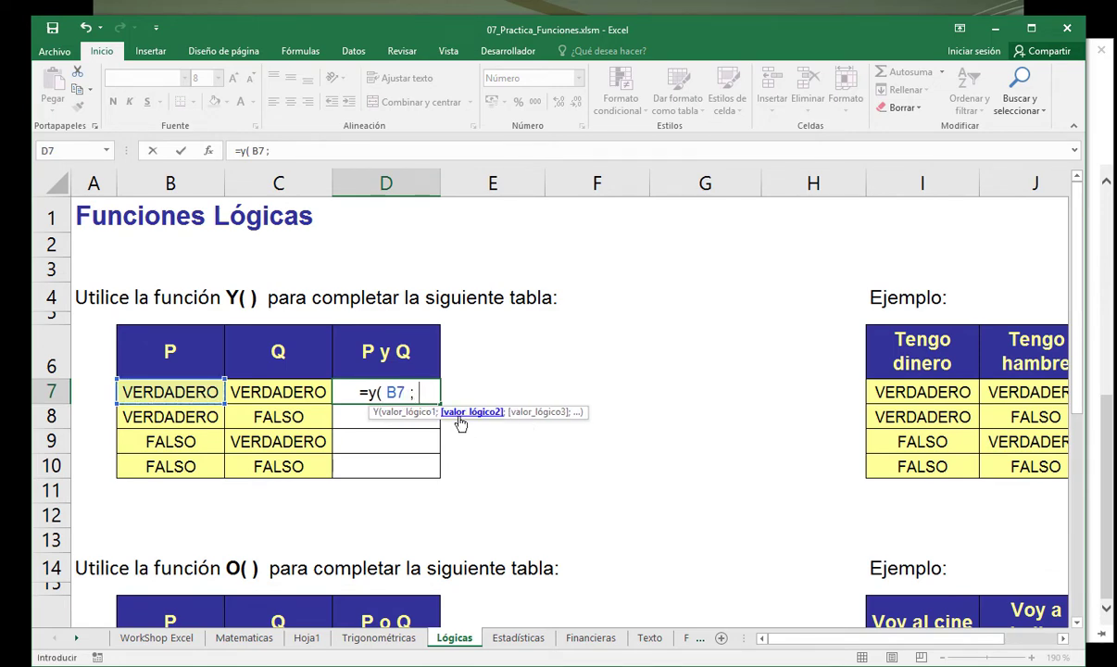
pyautogui.click(300, 392)
pyautogui.write(')')
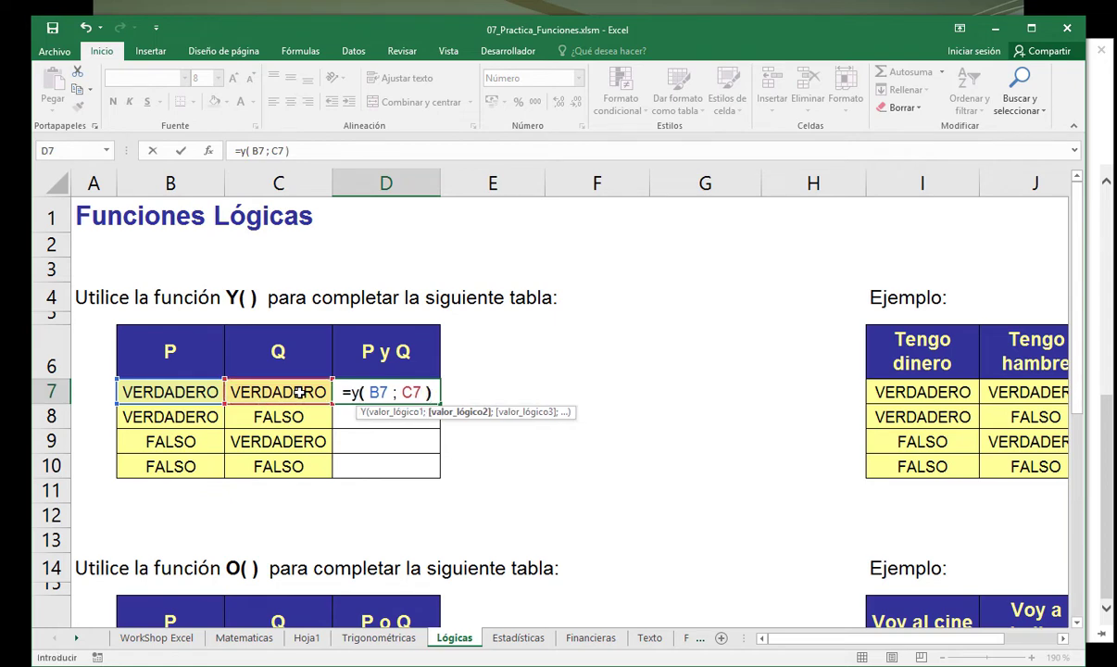
pyautogui.press('Return')
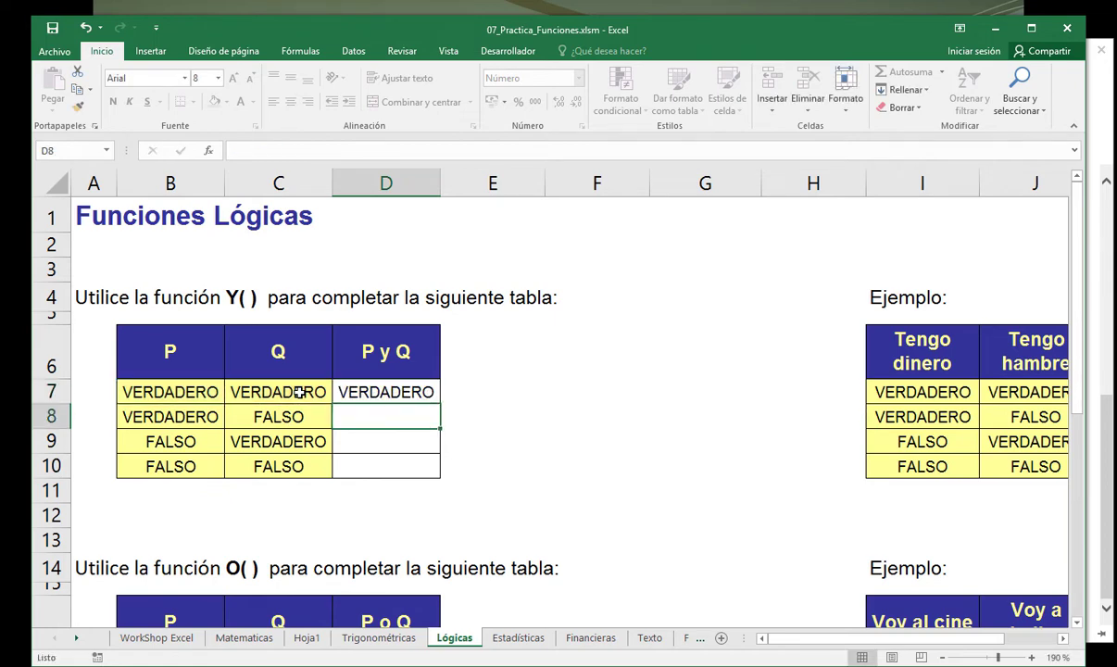
# Check the P and Q inputs in row 7 and copy the D7 formula down through D10.
pyautogui.click(171, 389)
pyautogui.click(258, 393)
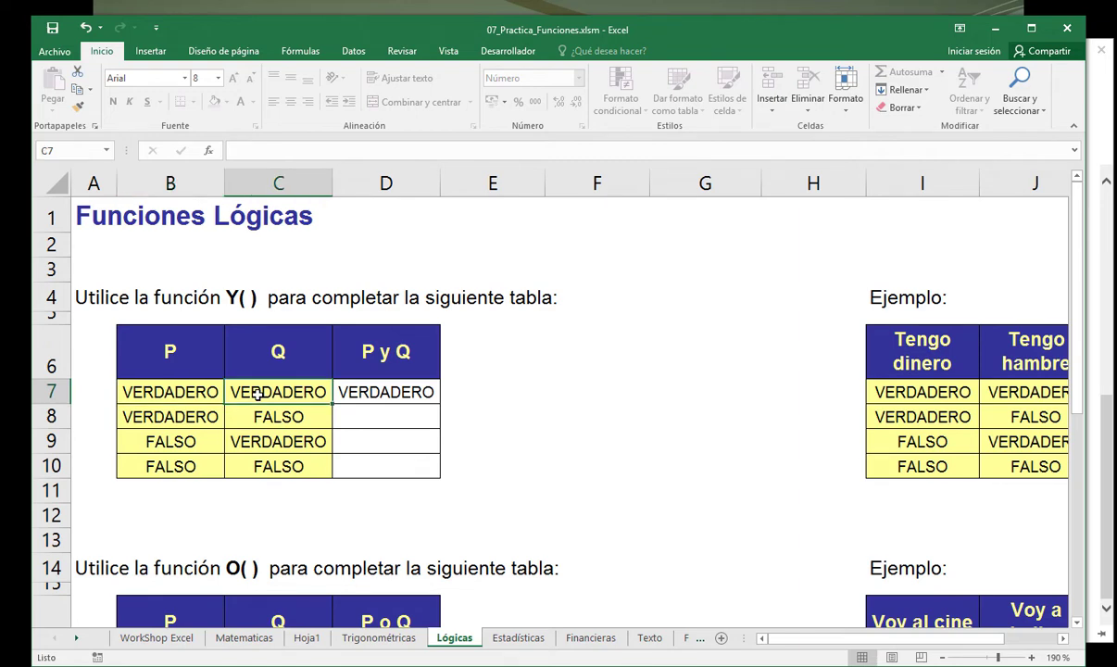
pyautogui.click(361, 392)
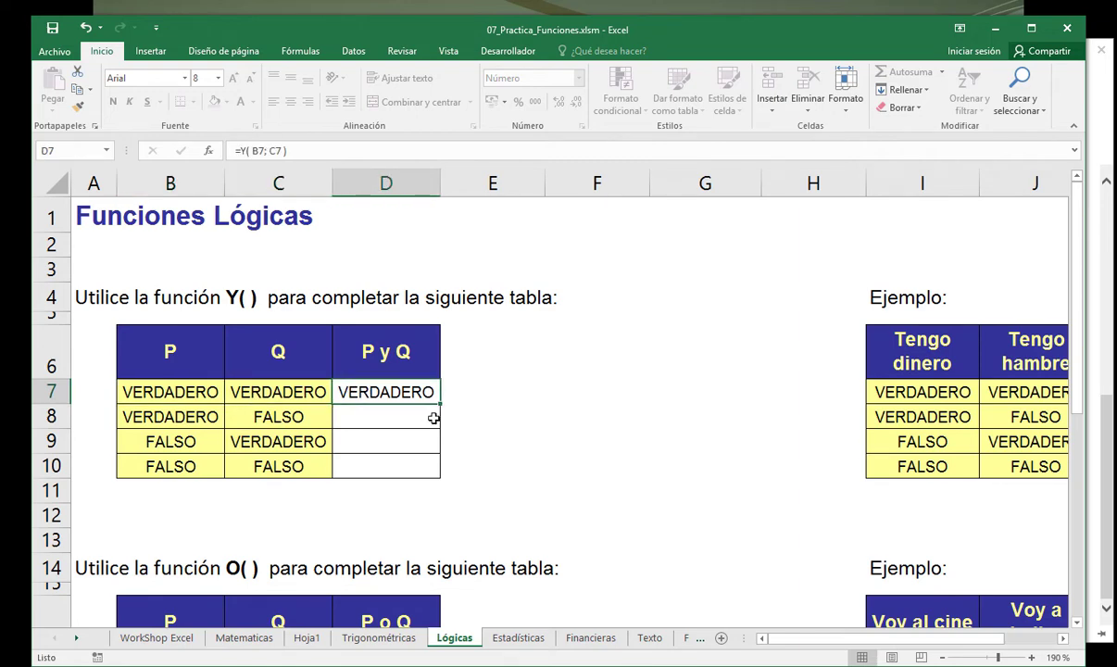
pyautogui.moveTo(440, 404); pyautogui.dragTo(443, 477)
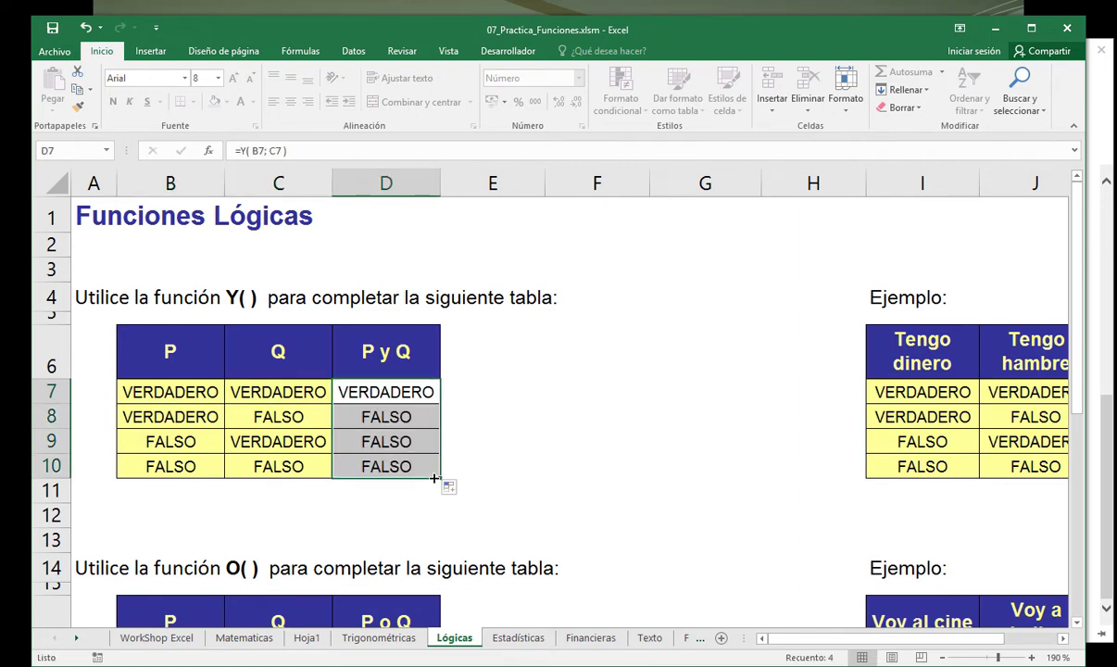
# Inspect the cell references in the copied Y formulas in D8, D9 and D10 without changing them.
pyautogui.doubleClick(364, 417)
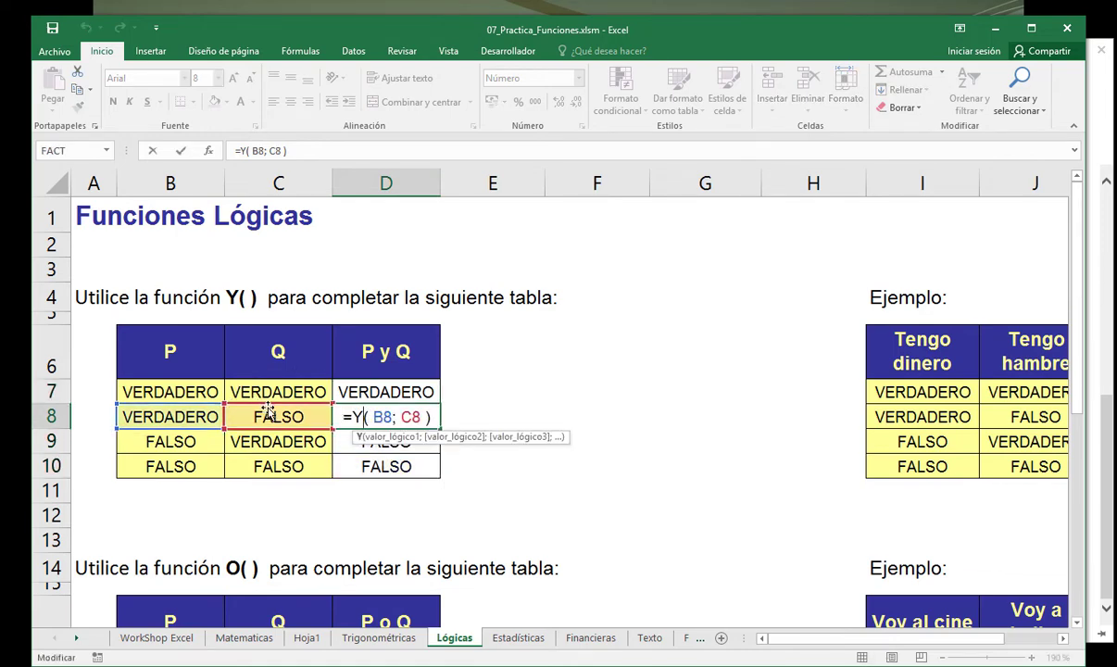
pyautogui.press('Return')
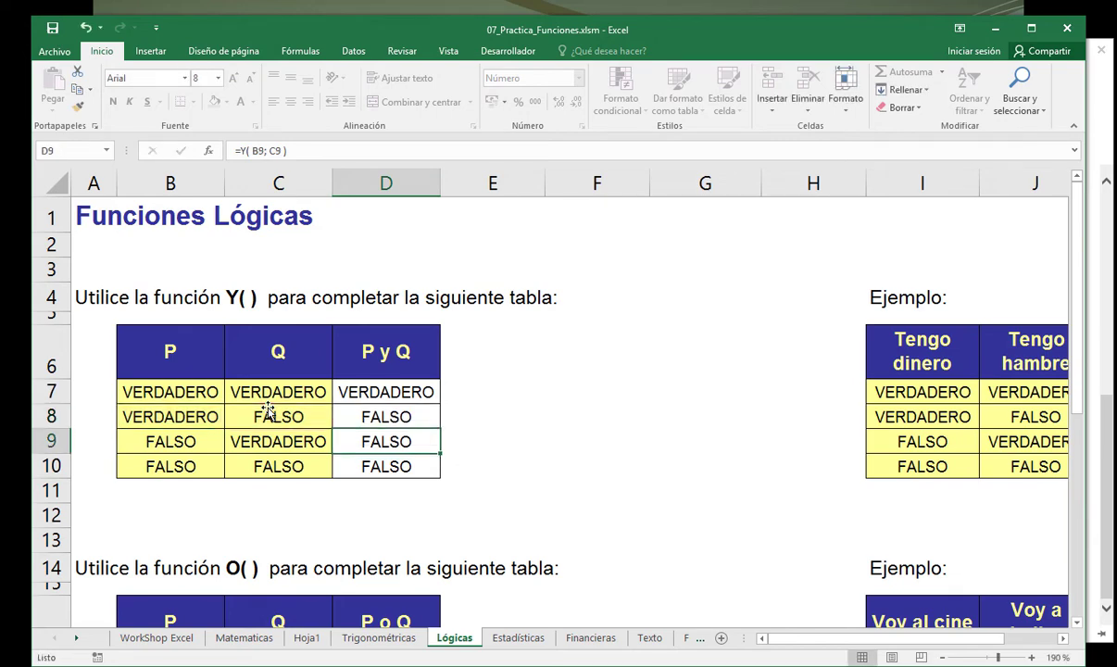
pyautogui.press('F2')
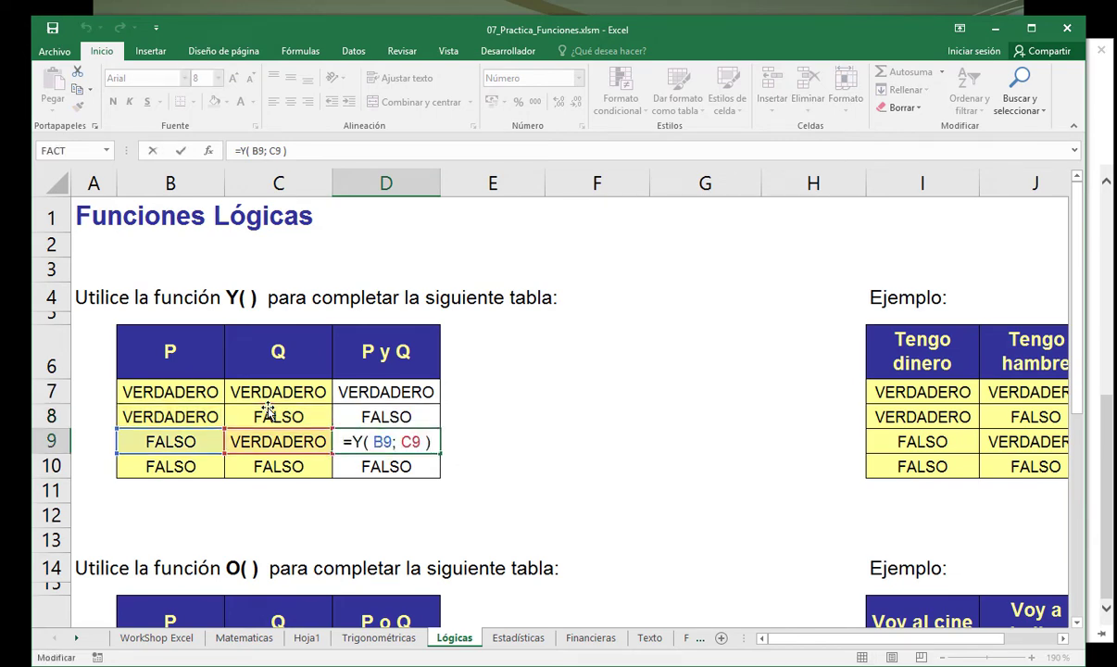
pyautogui.press('Return')
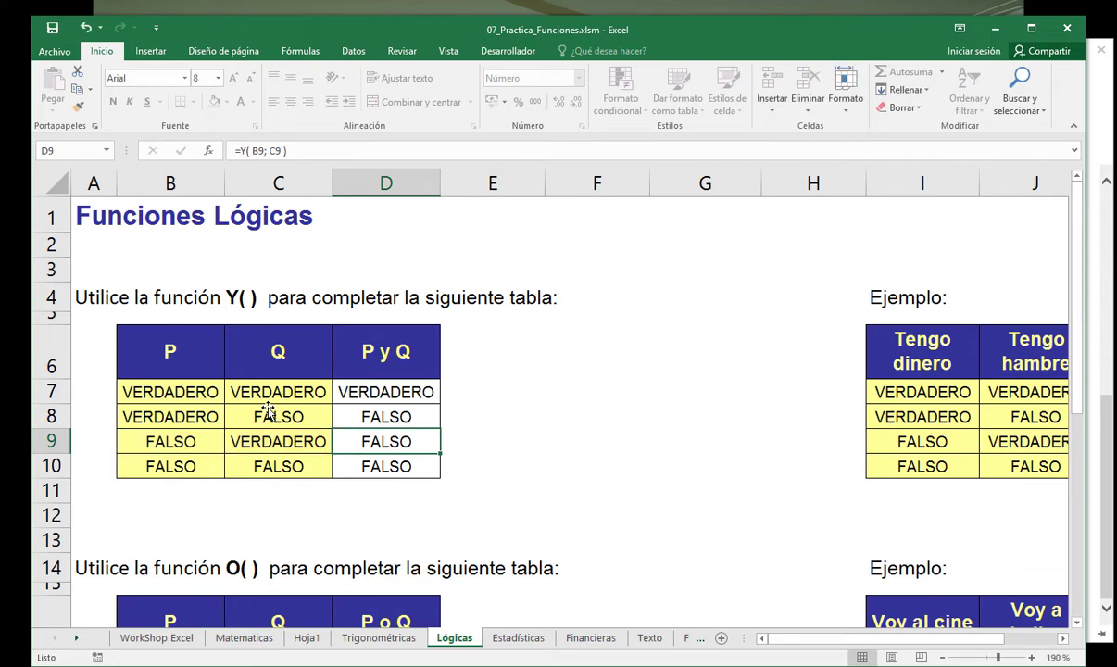
pyautogui.press('F2')
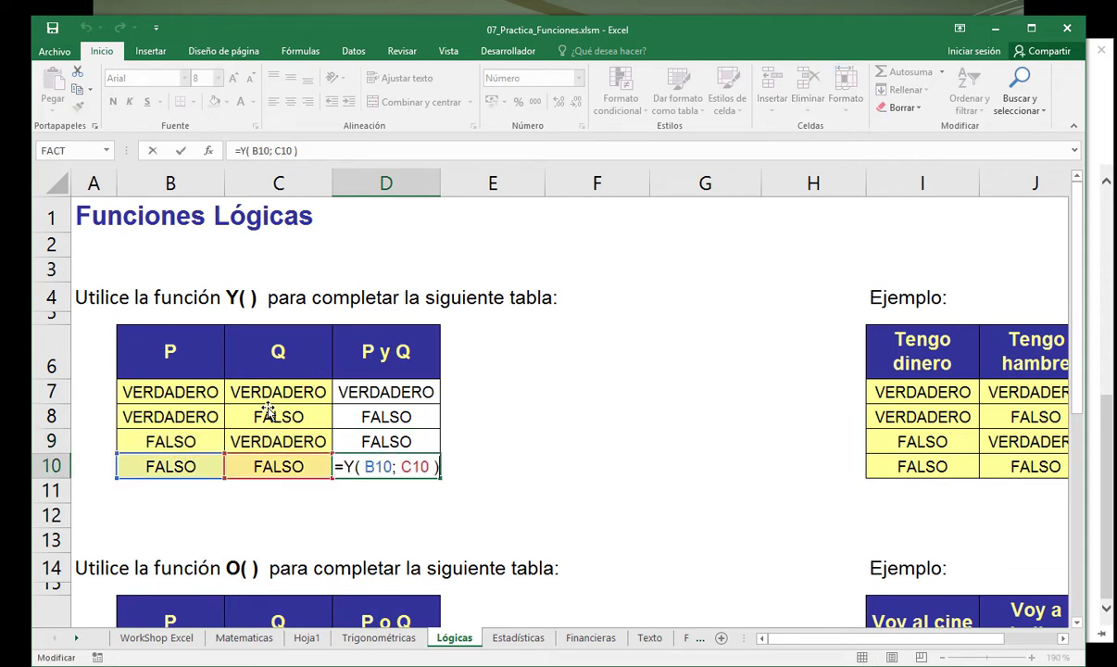
pyautogui.hotkey('ctrl', 'Return')
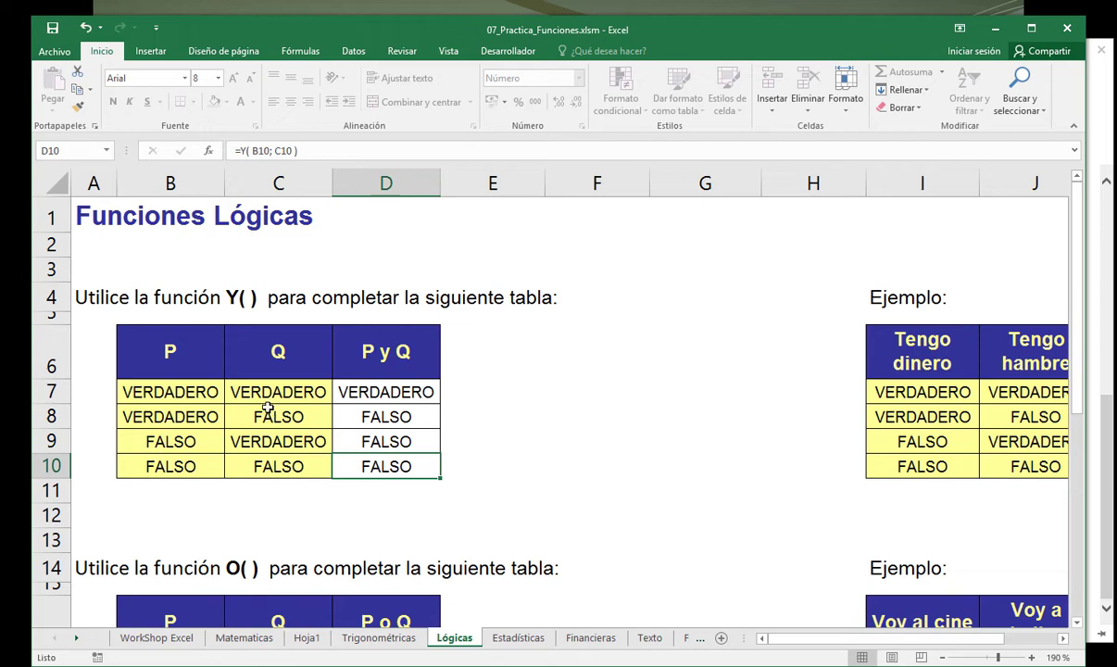
# Highlight the Y() truth table row by row, from row 7 to row 10, to compare P and Q with the results.
pyautogui.click(349, 393)
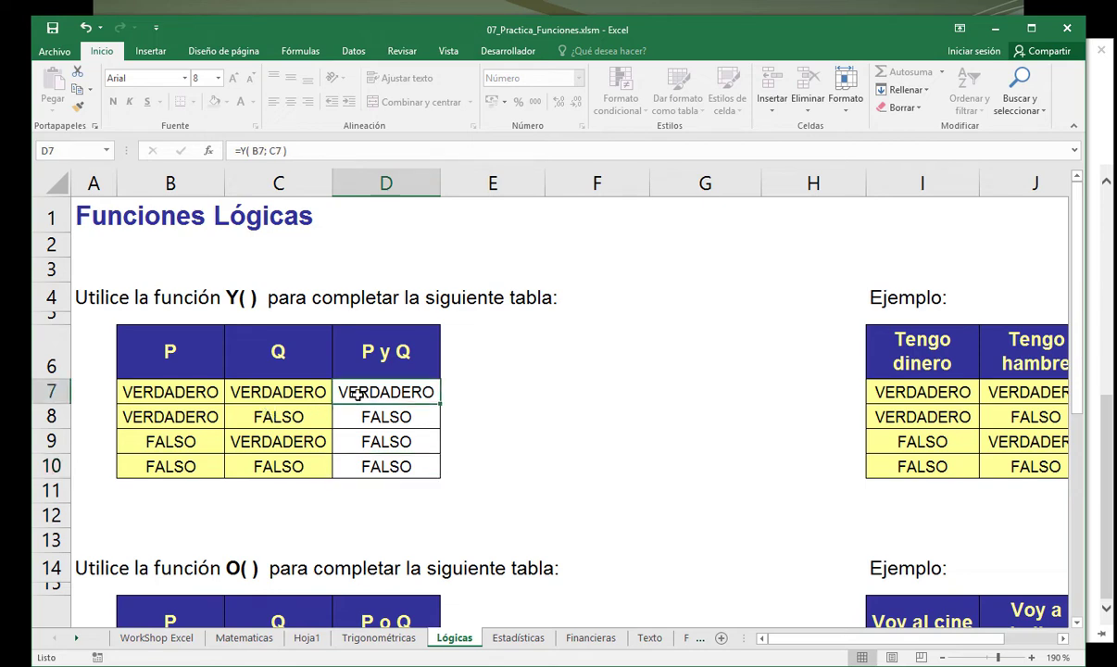
pyautogui.moveTo(187, 393); pyautogui.dragTo(269, 390)
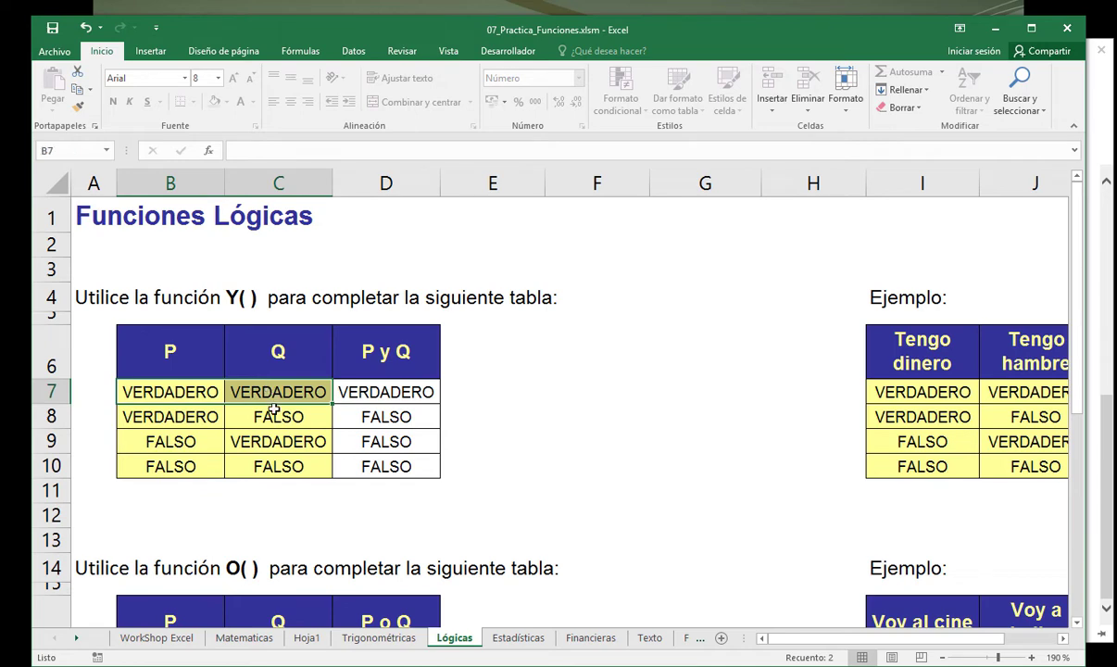
pyautogui.moveTo(208, 419); pyautogui.dragTo(364, 417)
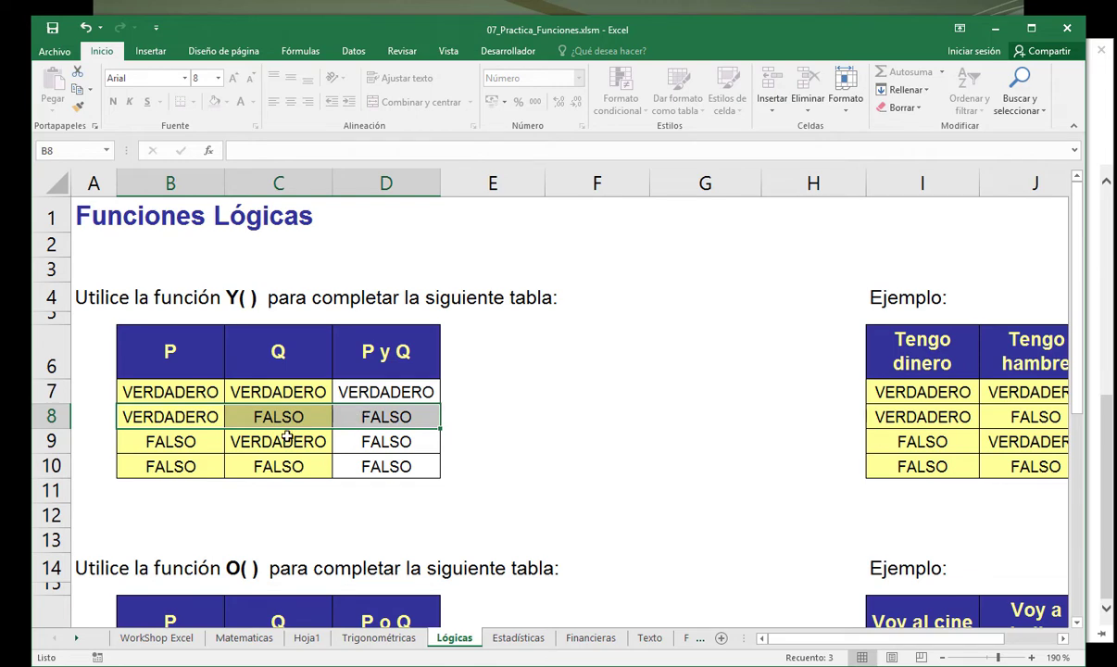
pyautogui.moveTo(199, 440); pyautogui.dragTo(363, 440)
pyautogui.moveTo(198, 471); pyautogui.dragTo(389, 464)
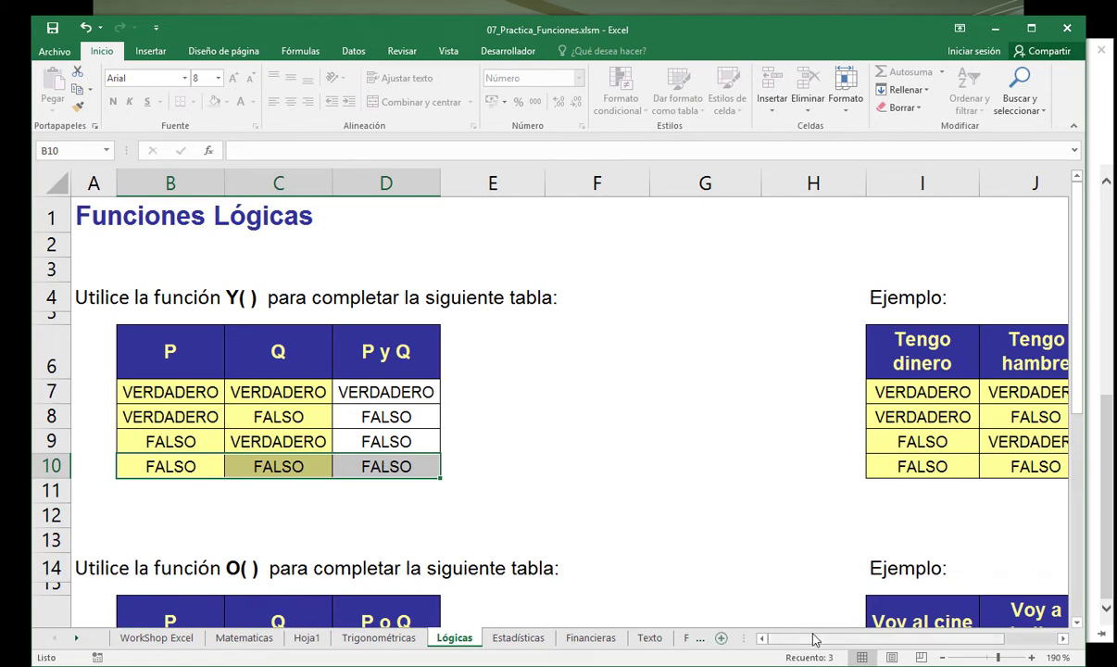
# Enter the formula =Y(I7;J7) in K7 of the "Voy a comer?" example and copy it down through K10.
pyautogui.click(1063, 638)
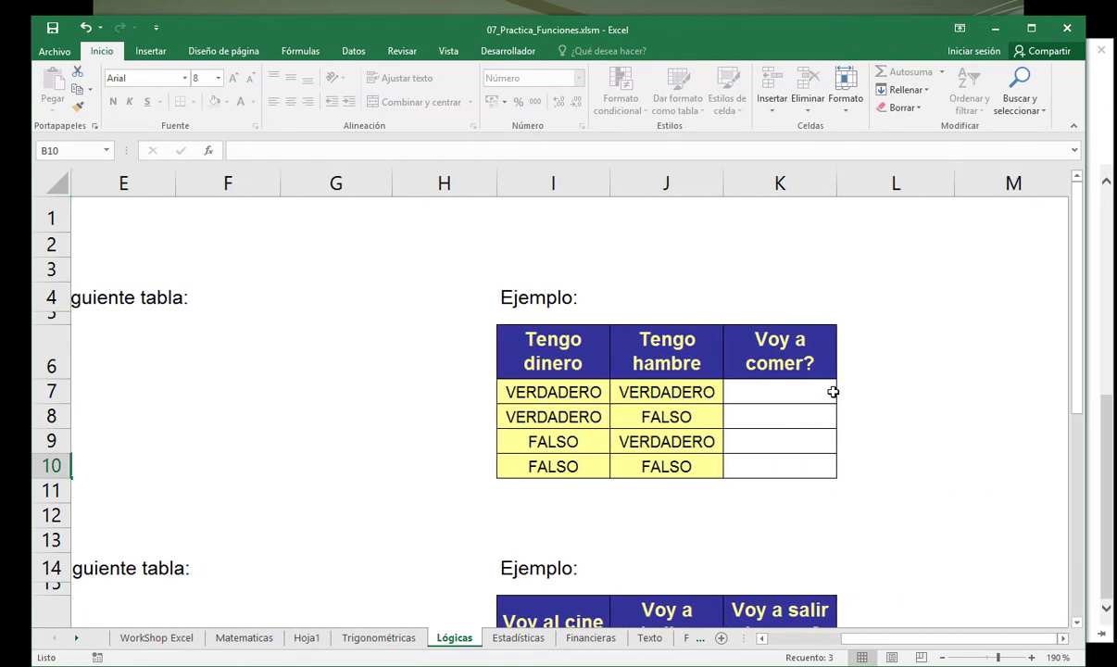
pyautogui.click(830, 392)
pyautogui.write('=')
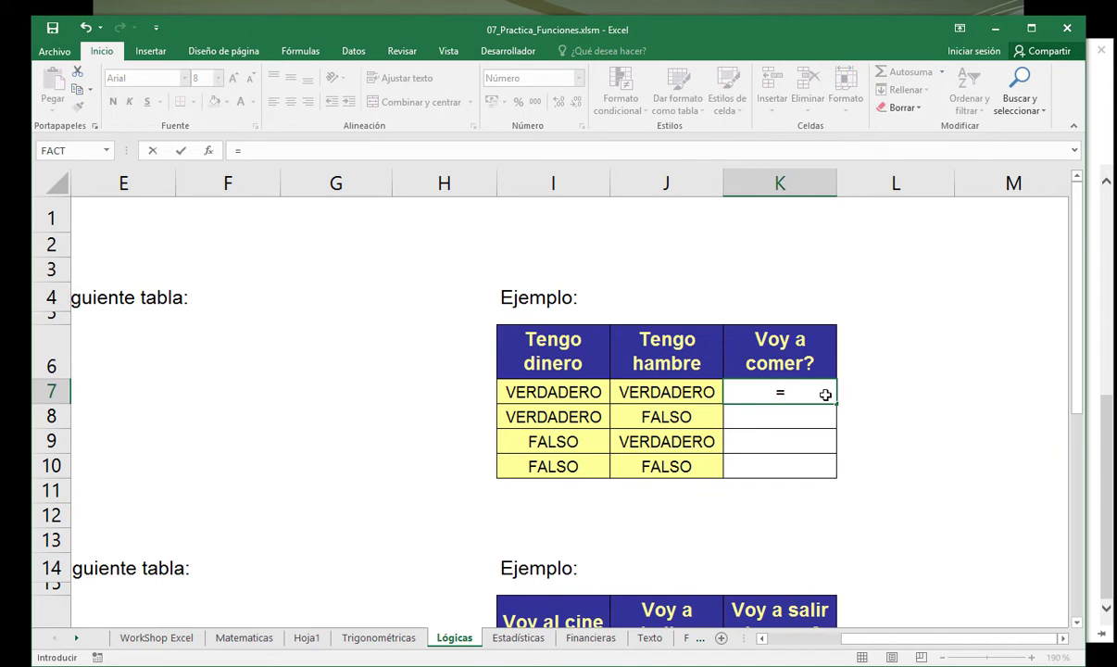
pyautogui.write('y(')
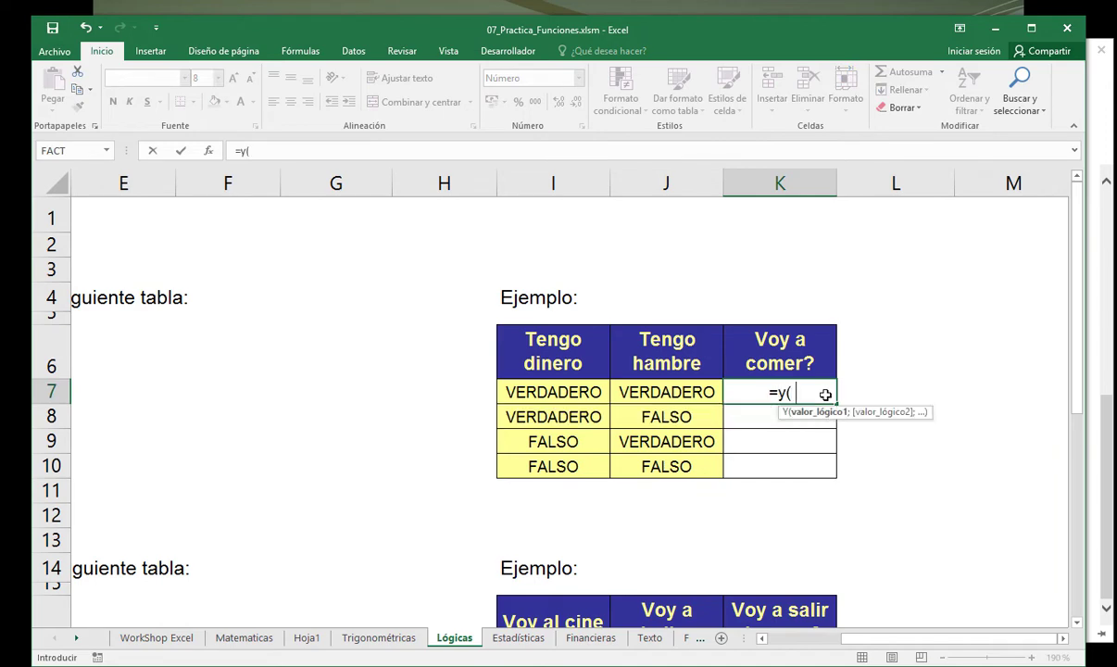
pyautogui.click(560, 392)
pyautogui.write(';')
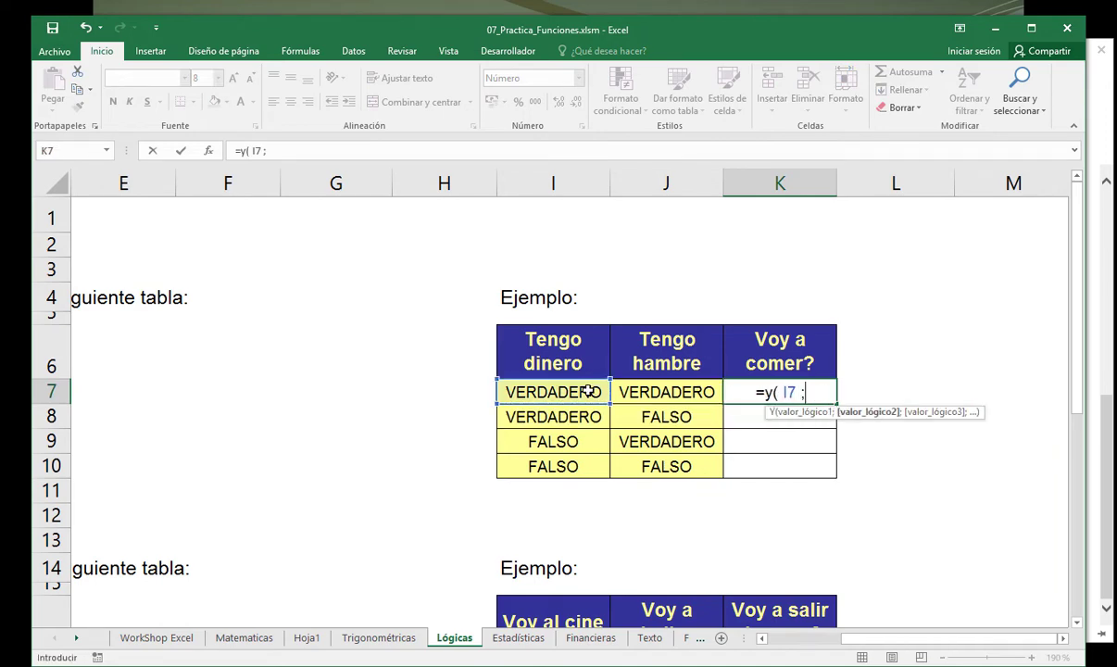
pyautogui.click(663, 392)
pyautogui.write(')')
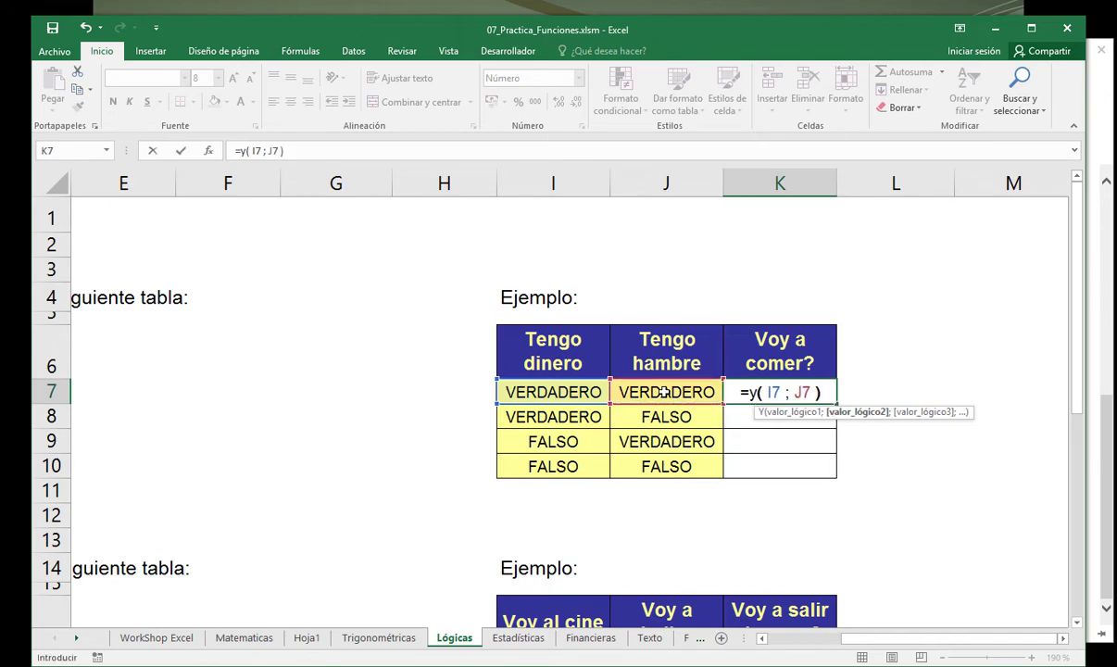
pyautogui.press('Return')
pyautogui.click(783, 387)
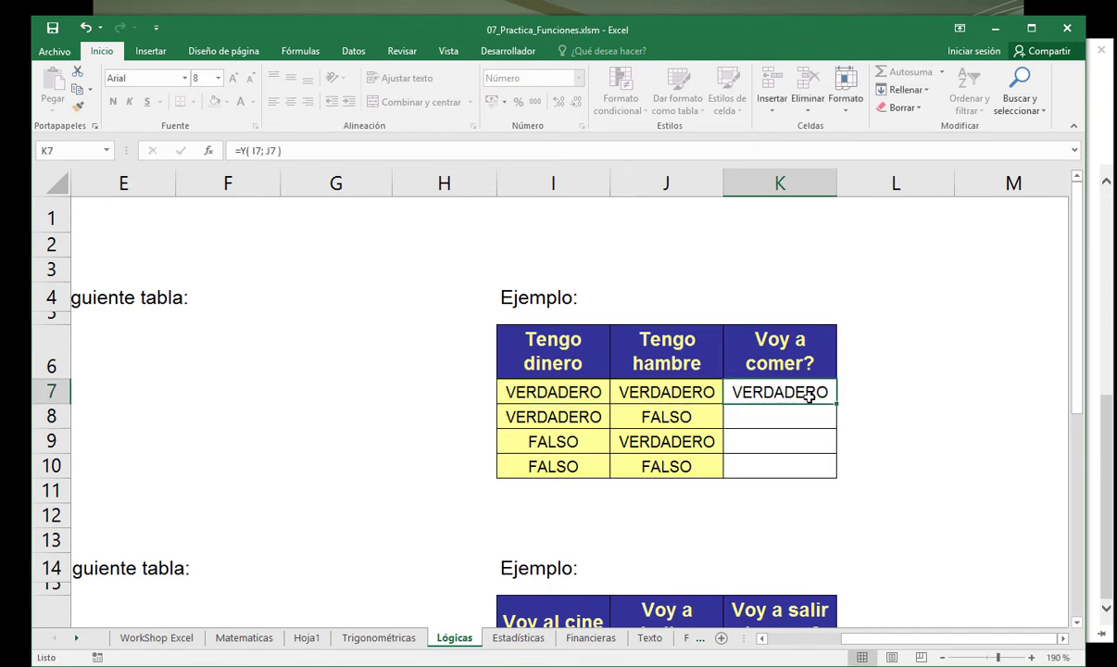
pyautogui.moveTo(837, 406); pyautogui.dragTo(829, 474)
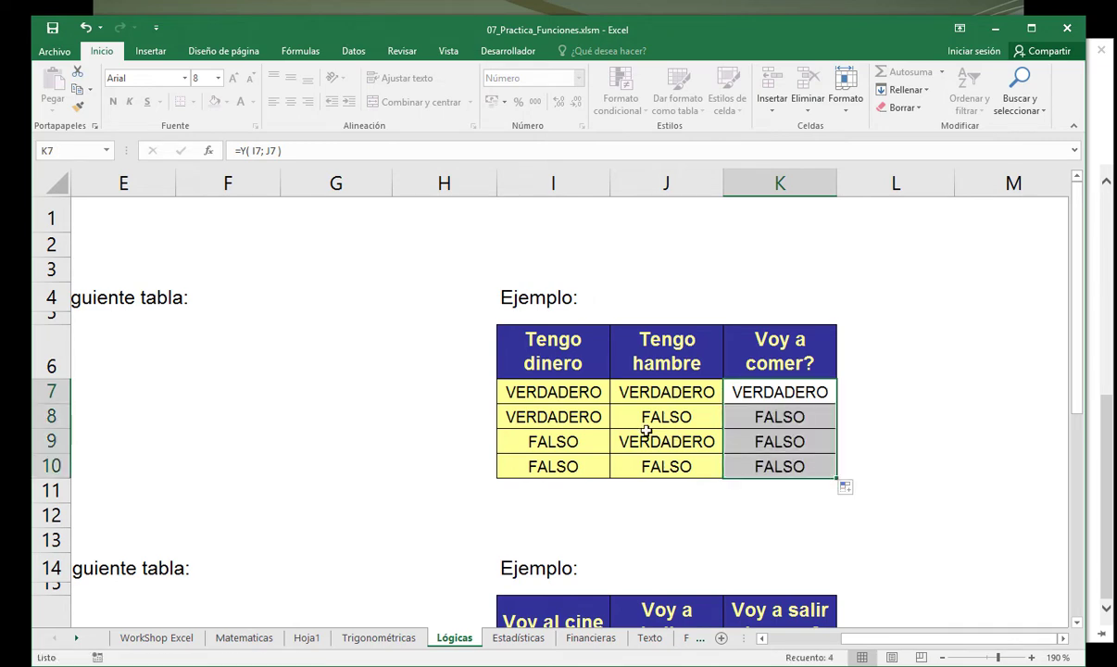
# Compare the "Tengo dinero", "Tengo hambre" and "Voy a comer?" headings with their values in row 7.
pyautogui.click(543, 393)
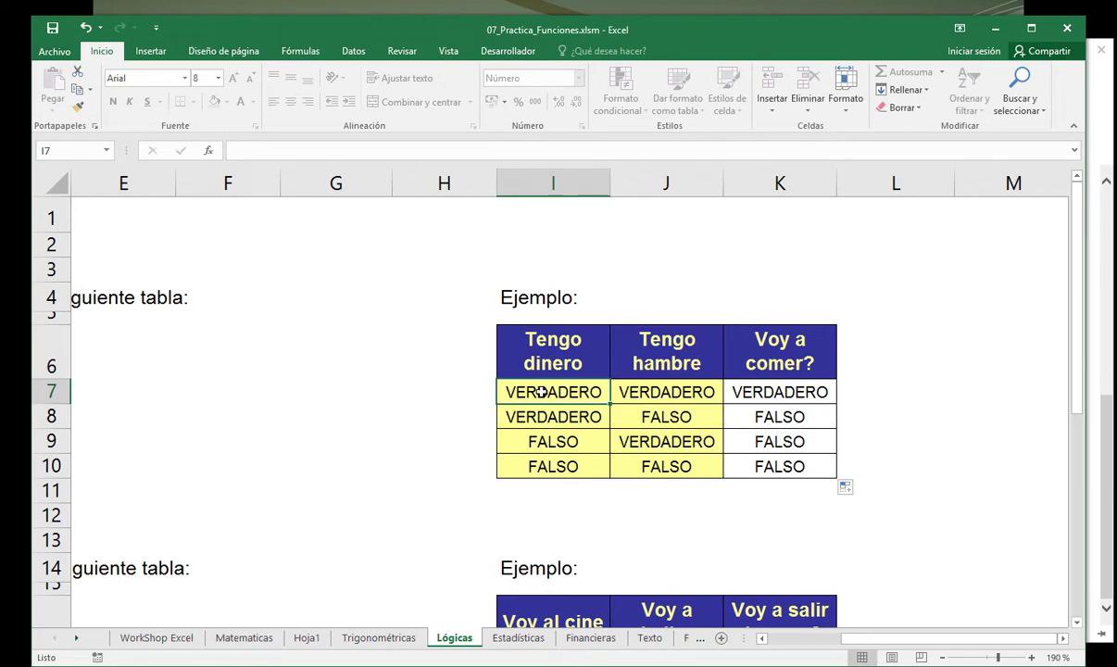
pyautogui.moveTo(542, 394); pyautogui.dragTo(542, 353)
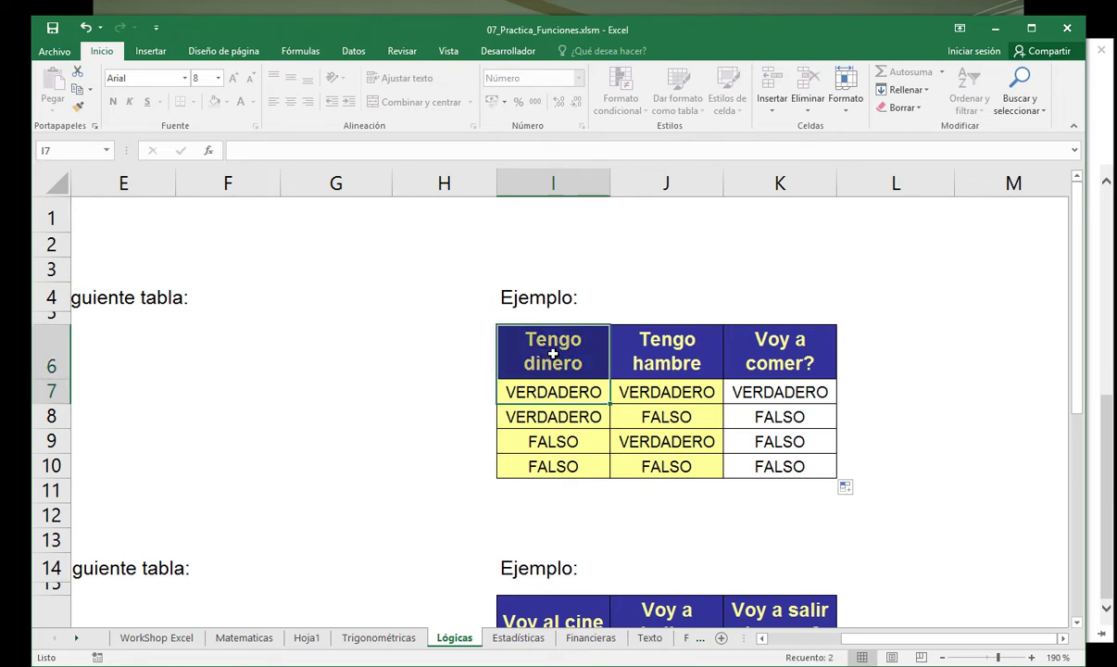
pyautogui.moveTo(664, 397); pyautogui.dragTo(652, 359)
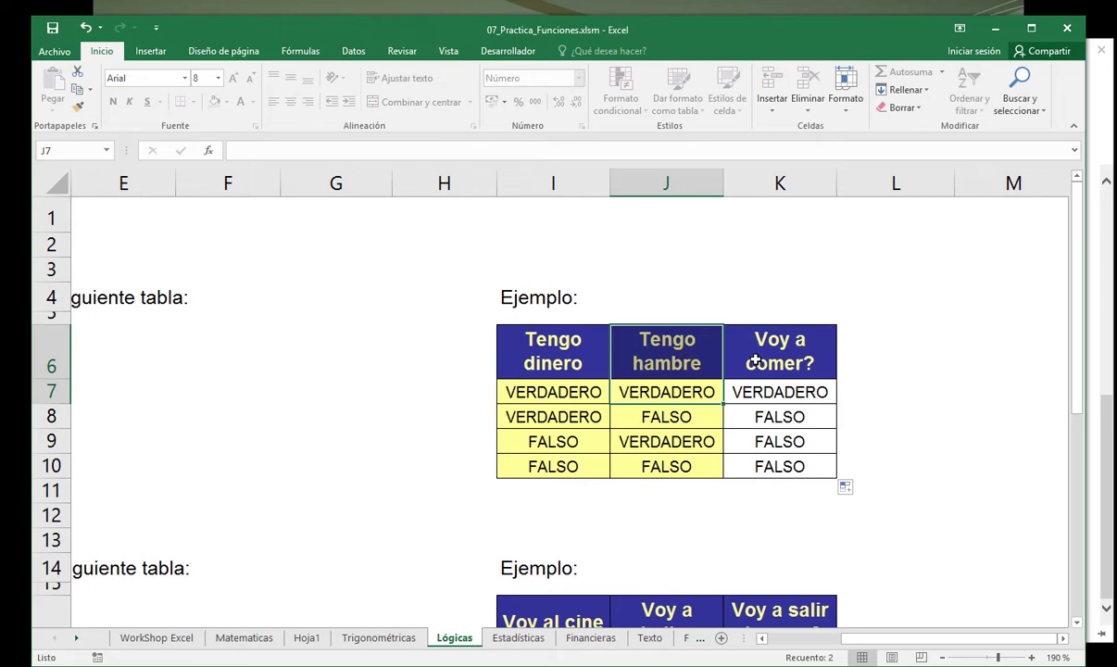
pyautogui.moveTo(745, 357); pyautogui.dragTo(766, 392)
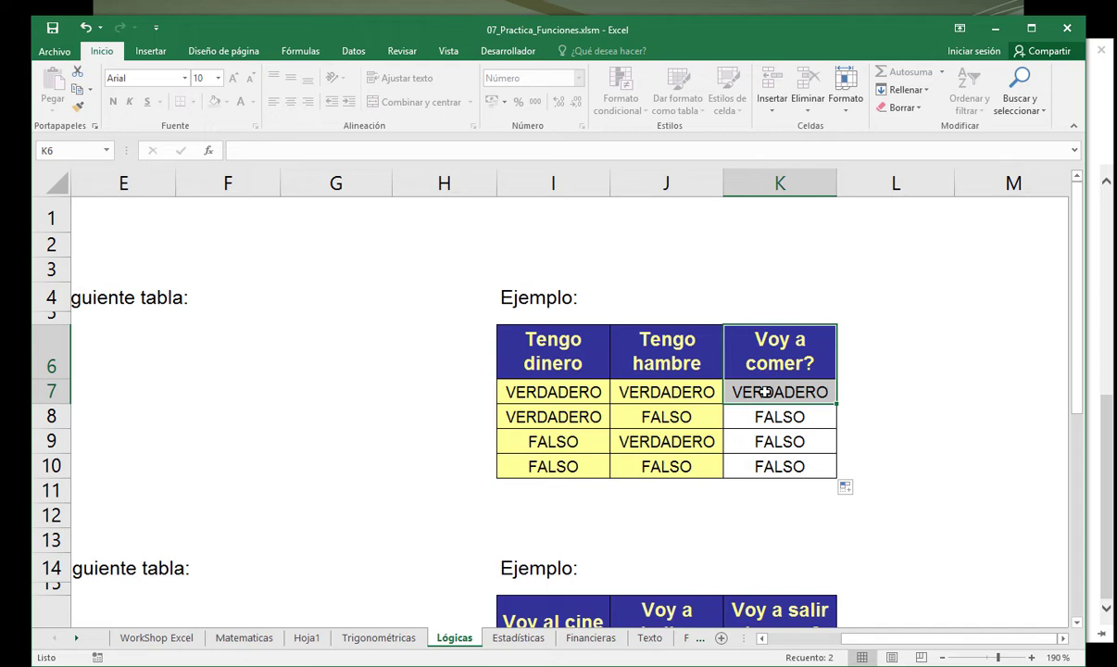
# Examine how the money and hunger values in rows 8 and 10 determine the "Voy a comer?" results.
pyautogui.click(556, 416)
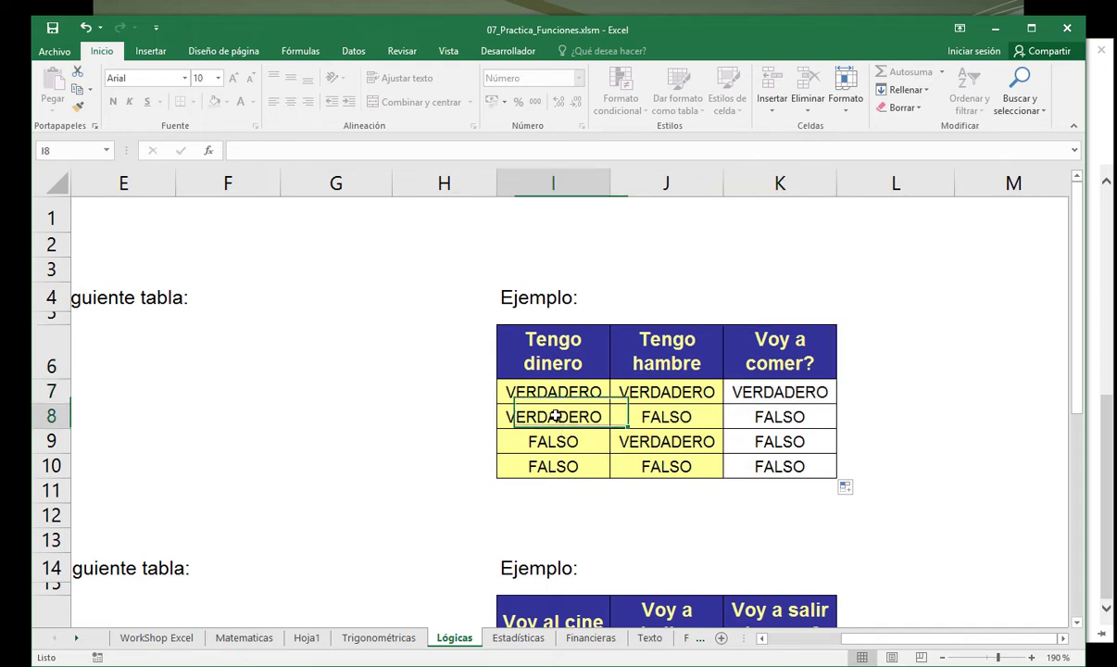
pyautogui.click(550, 362)
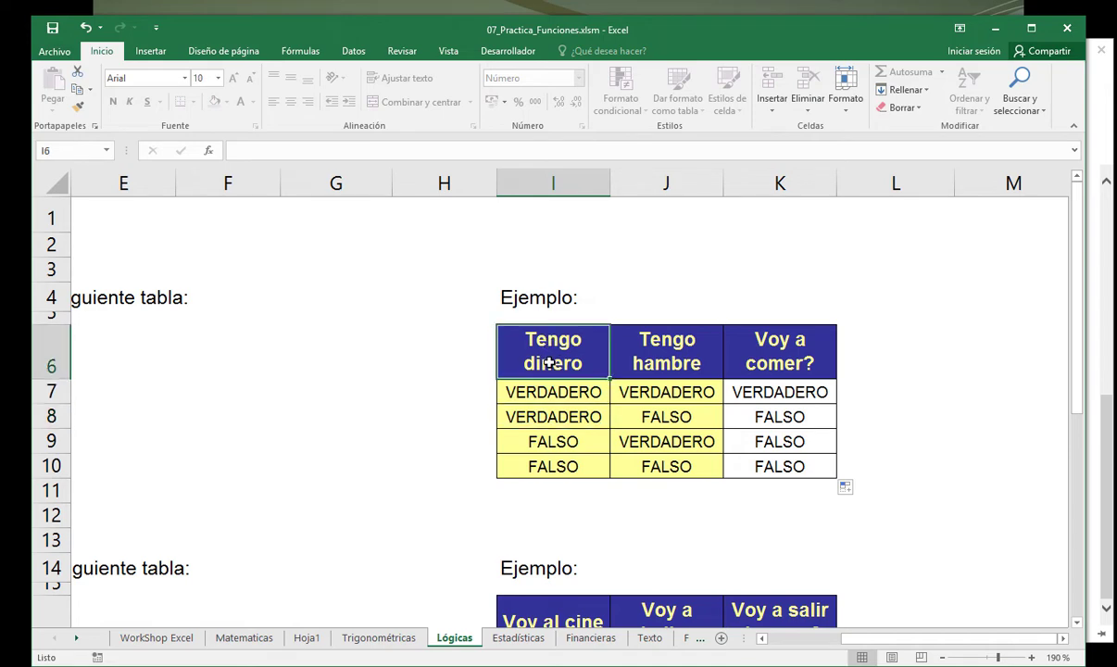
pyautogui.click(550, 413)
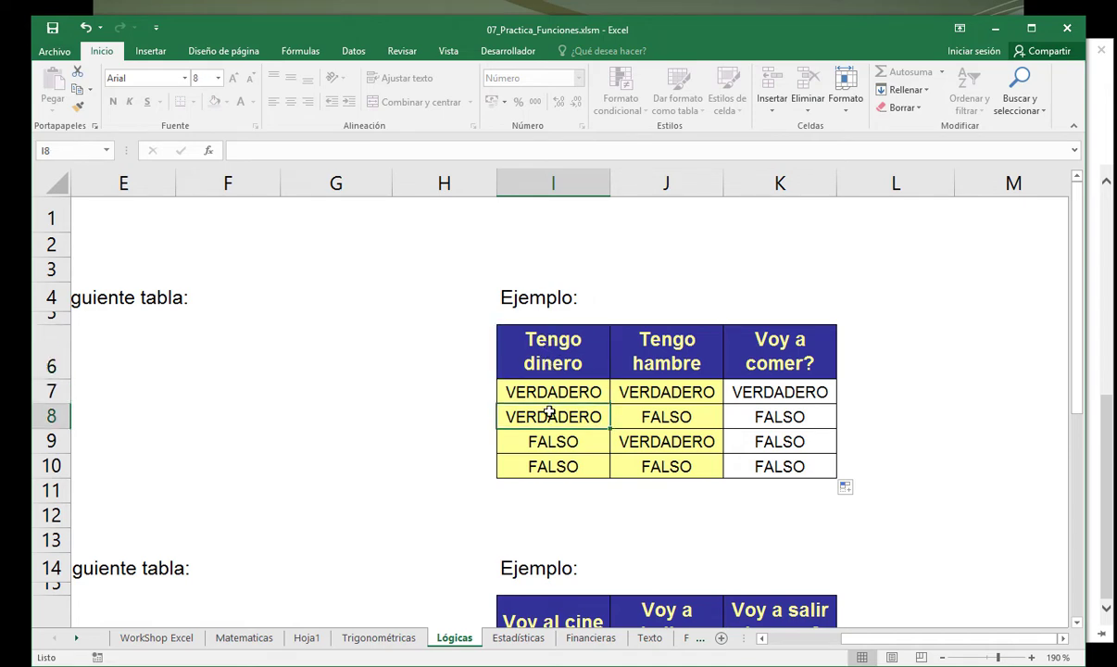
pyautogui.click(649, 417)
pyautogui.click(652, 375)
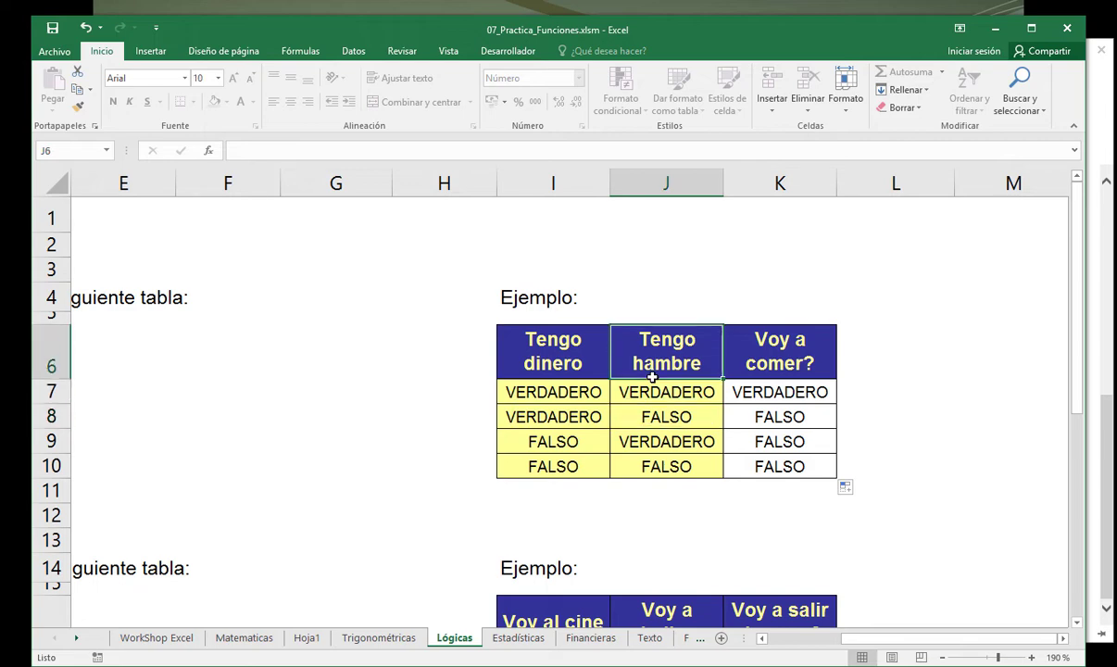
pyautogui.click(654, 415)
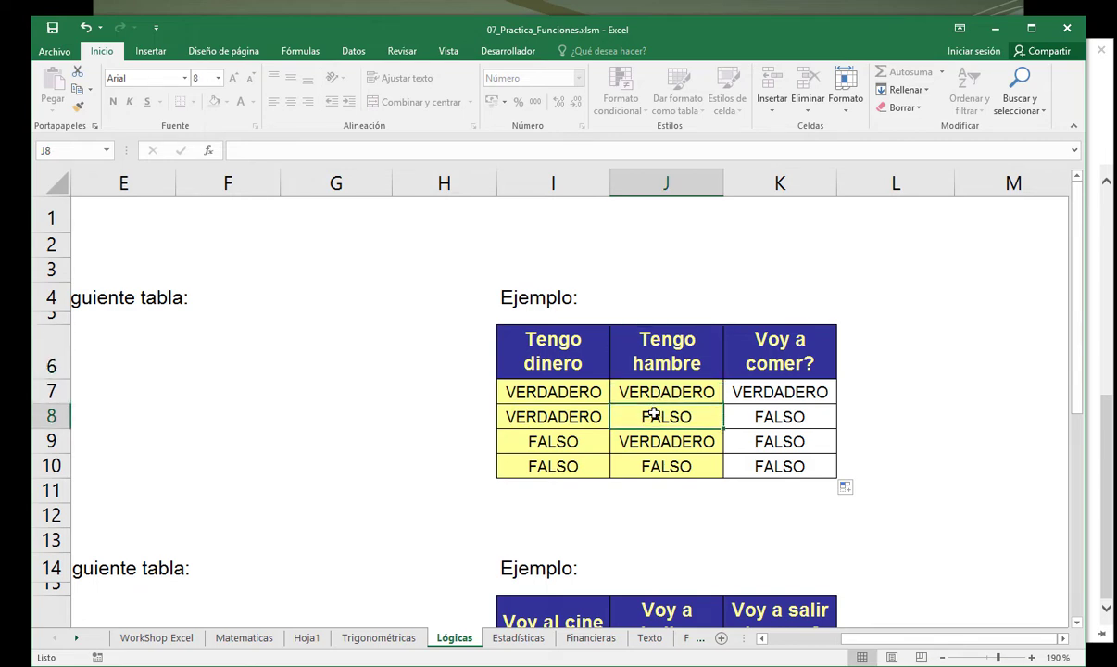
pyautogui.click(741, 416)
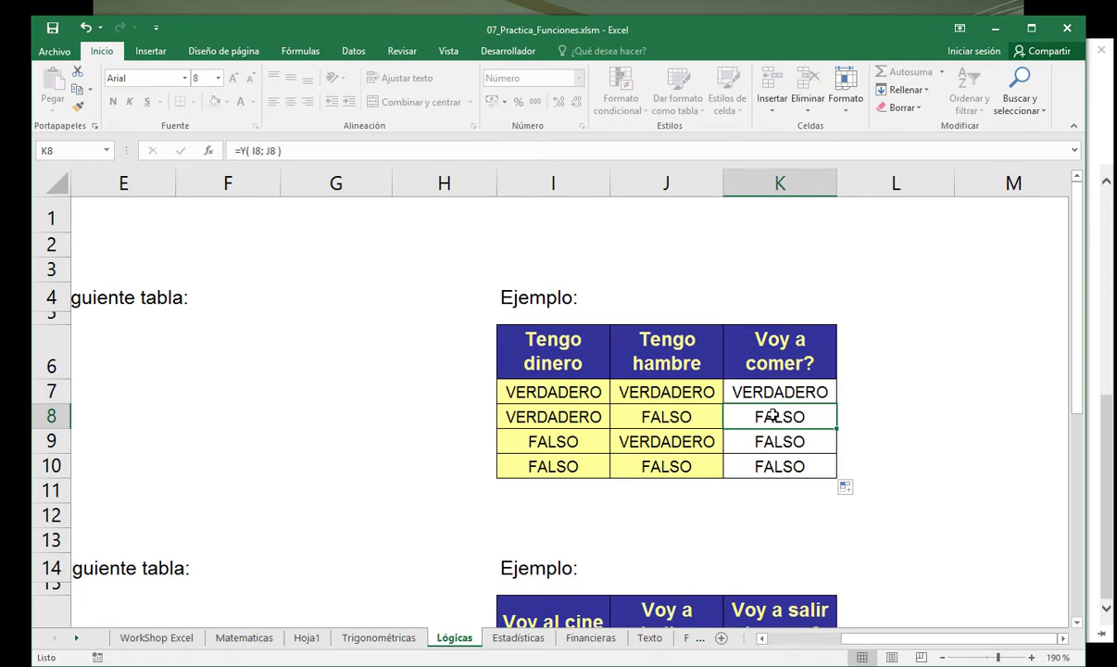
pyautogui.click(567, 417)
pyautogui.click(642, 416)
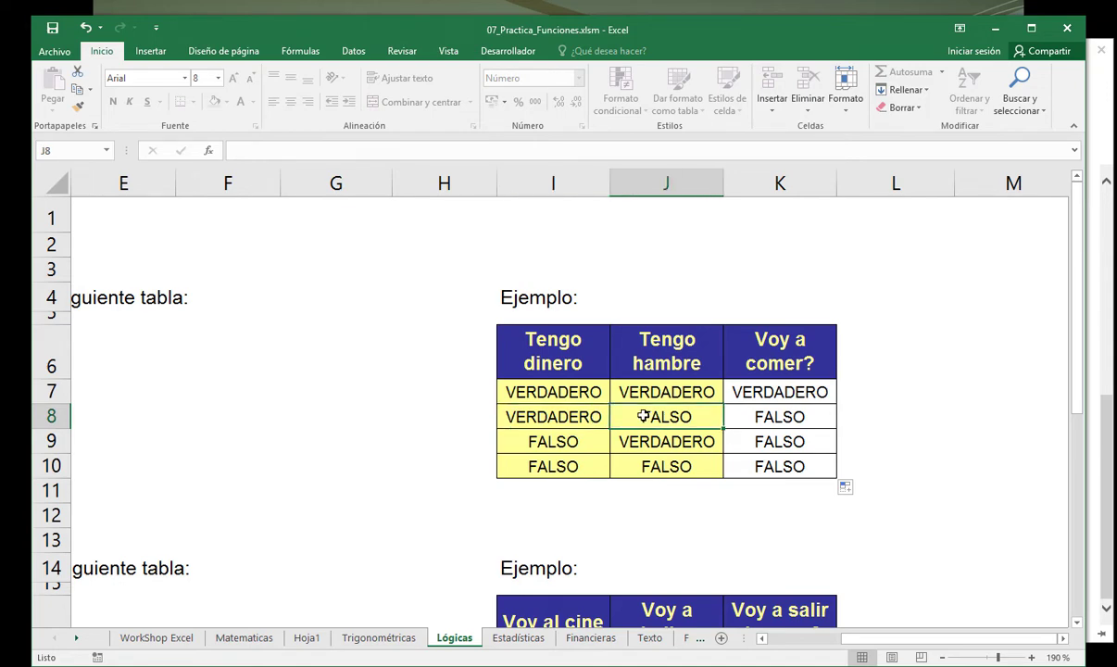
pyautogui.click(571, 468)
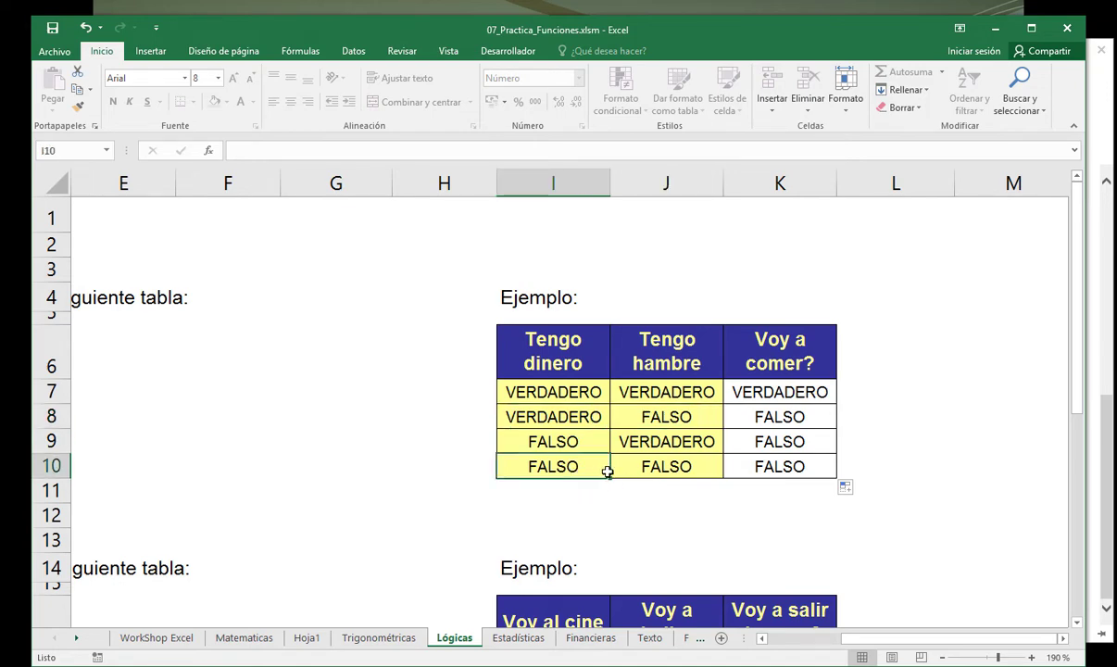
pyautogui.moveTo(574, 470); pyautogui.dragTo(752, 459)
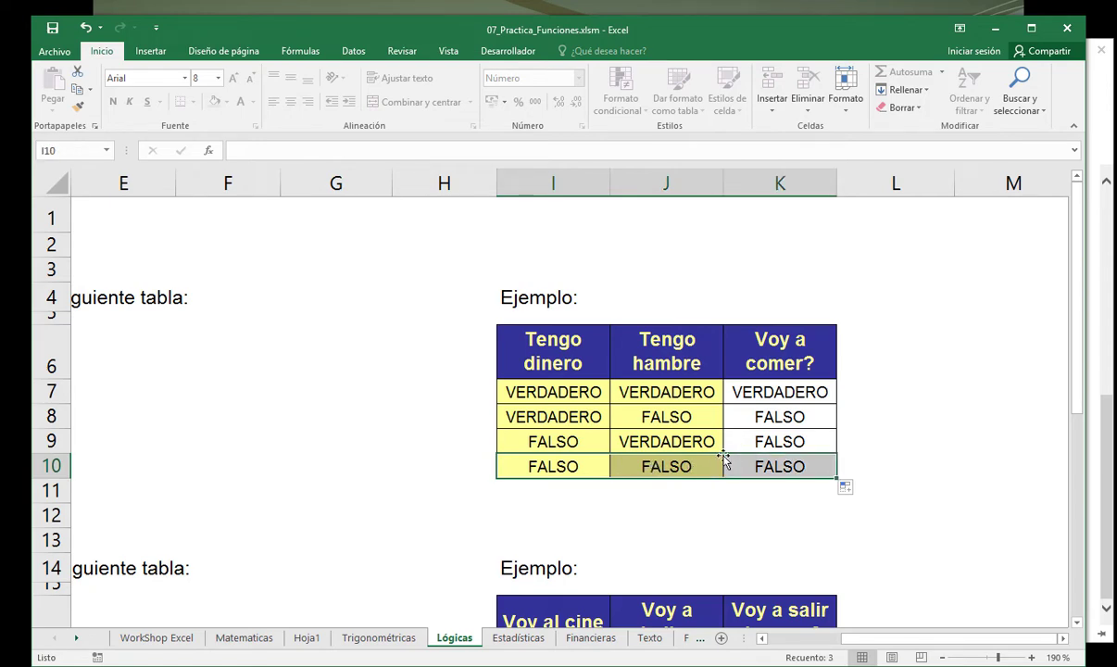
# Enter the formula =O(I17;J17) in K17 of the "Voy a salir de casa?" example and copy it down through K20.
pyautogui.scroll(-2, 613, 488)
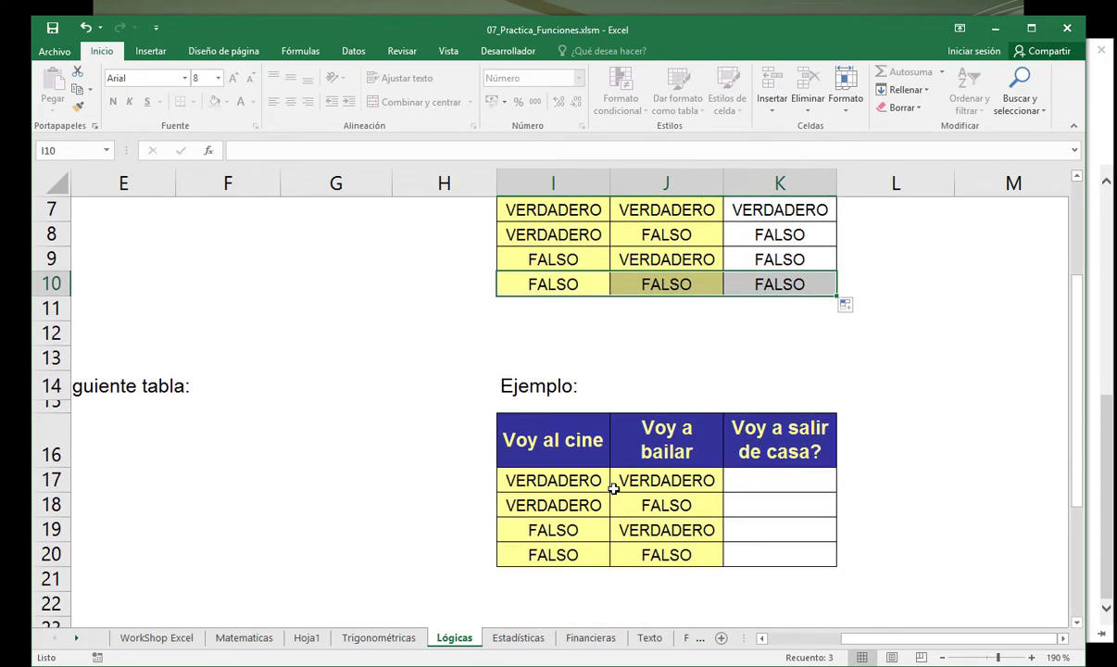
pyautogui.click(746, 483)
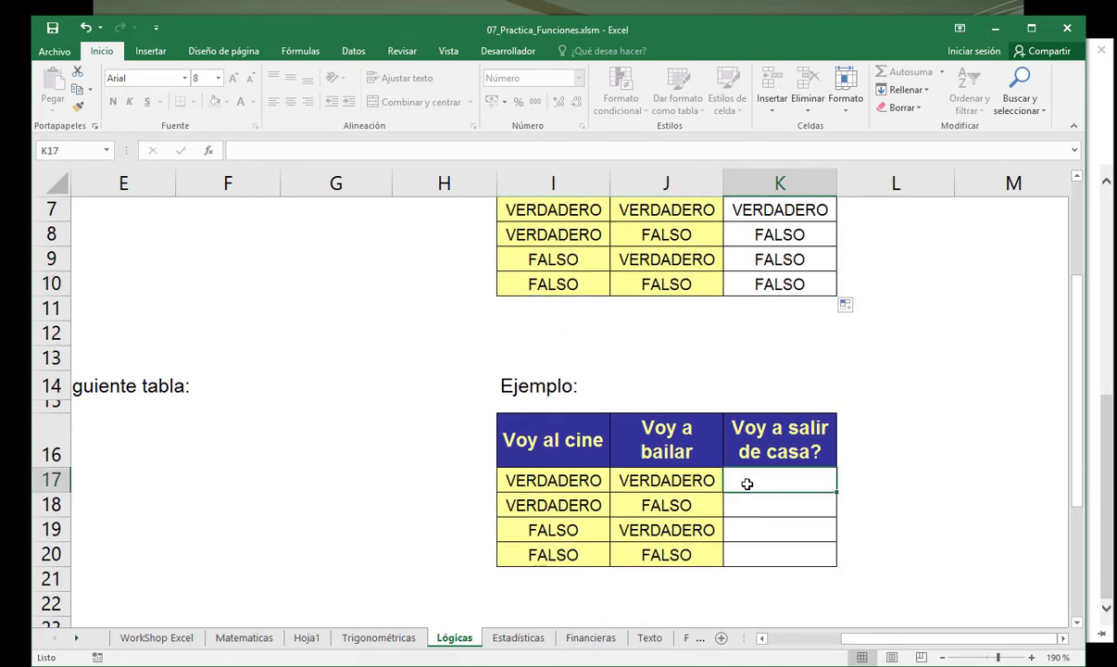
pyautogui.write('=o')
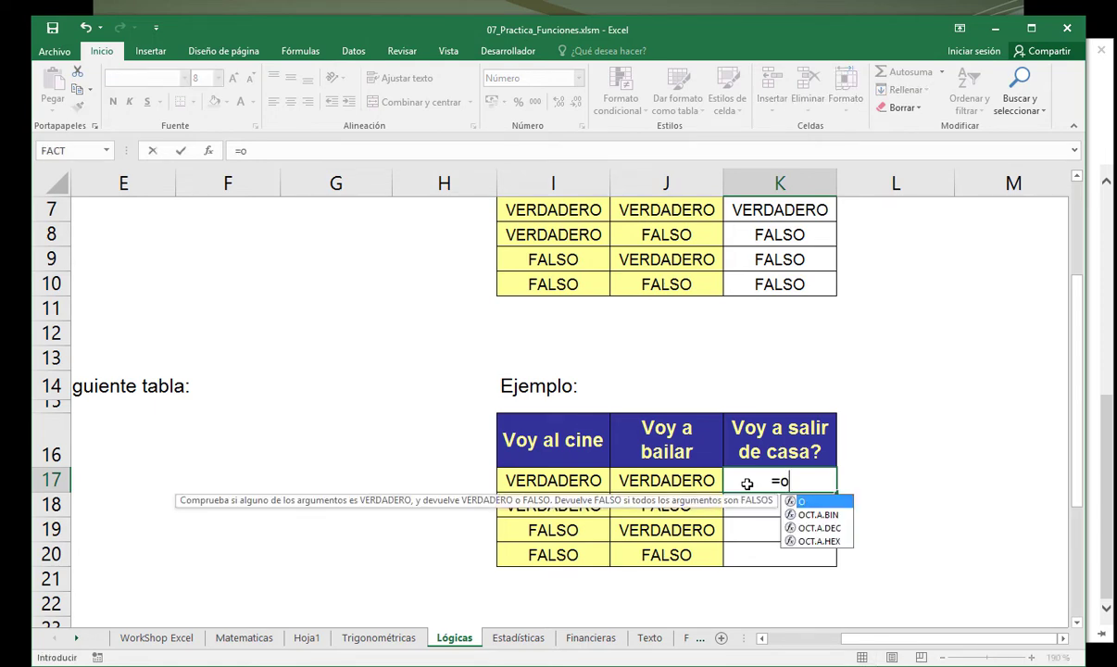
pyautogui.write('(')
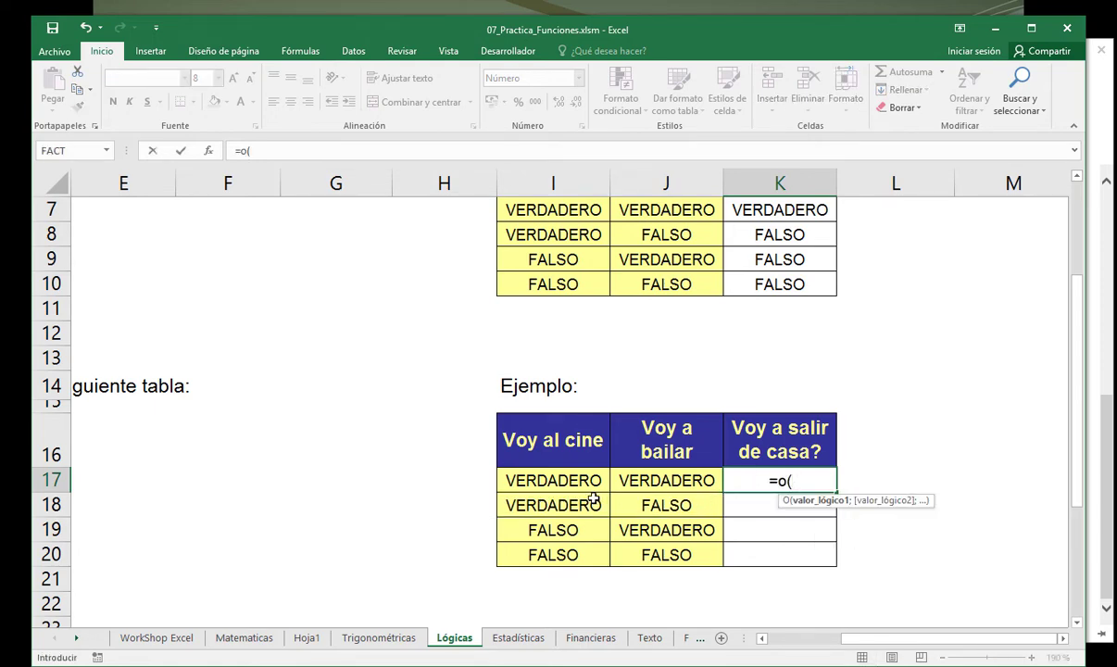
pyautogui.click(584, 479)
pyautogui.write(';')
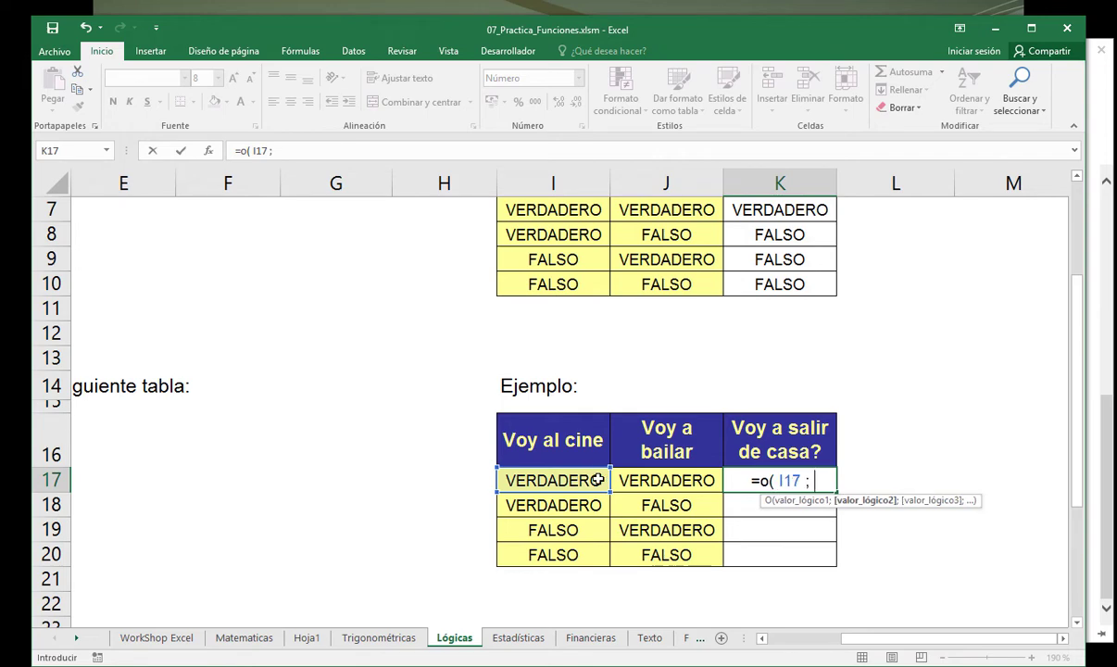
pyautogui.click(655, 479)
pyautogui.write(')')
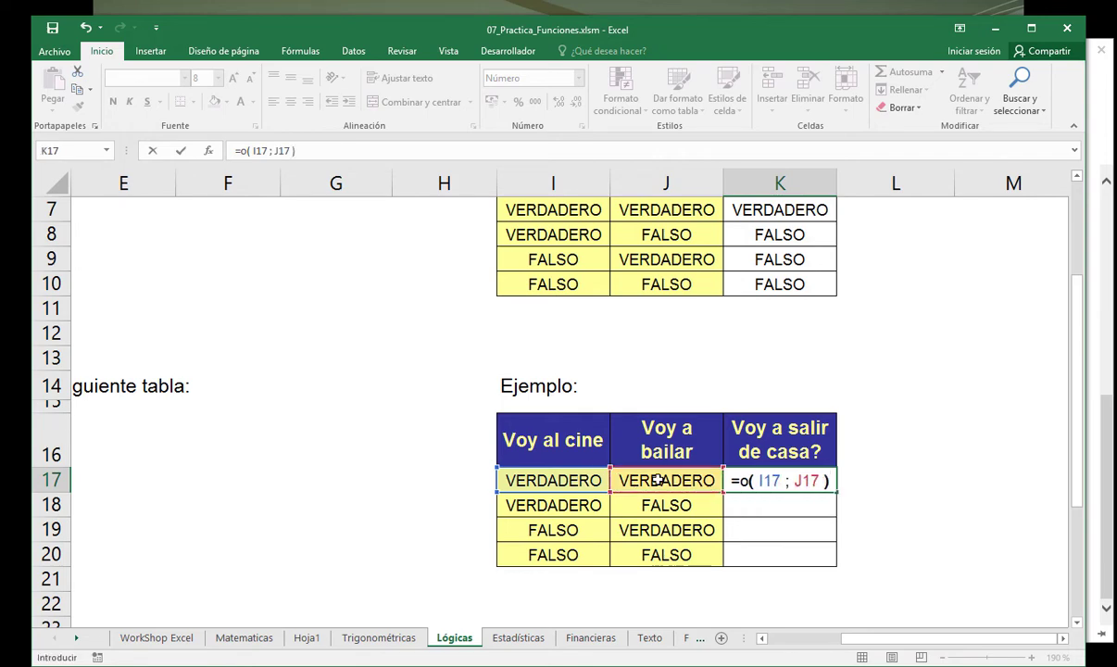
pyautogui.press('Return')
pyautogui.click(765, 484)
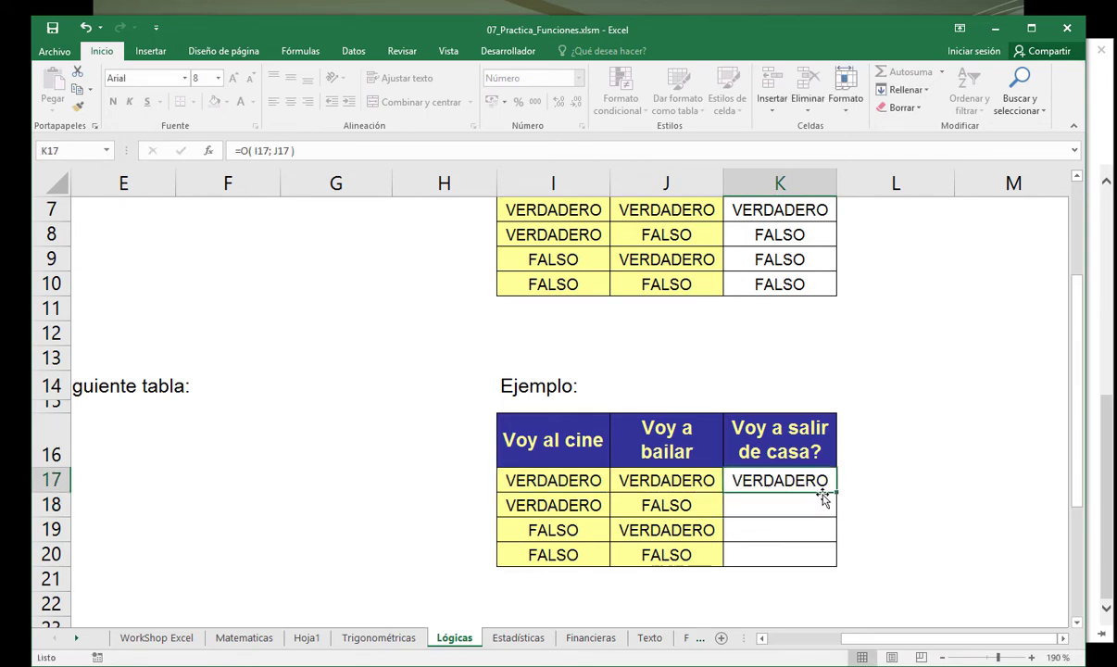
pyautogui.moveTo(837, 492); pyautogui.dragTo(830, 555)
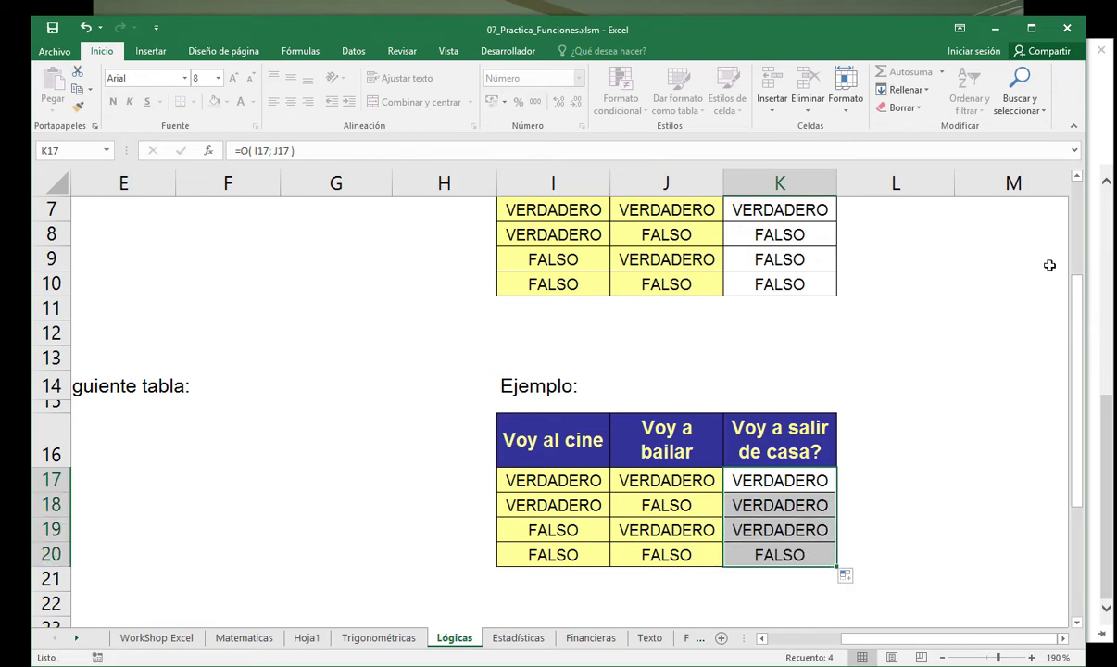
# Highlight rows 7 and 8 of the "Voy a comer?" example to review the Y() results.
pyautogui.click(1077, 181)
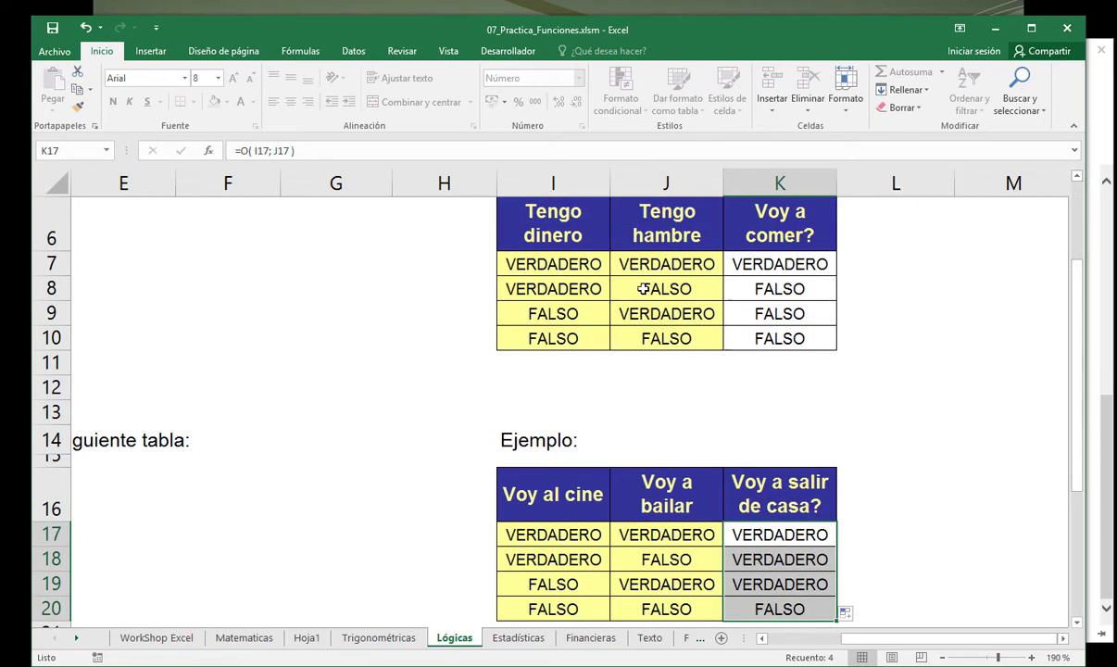
pyautogui.click(562, 264)
pyautogui.moveTo(561, 264); pyautogui.dragTo(749, 268)
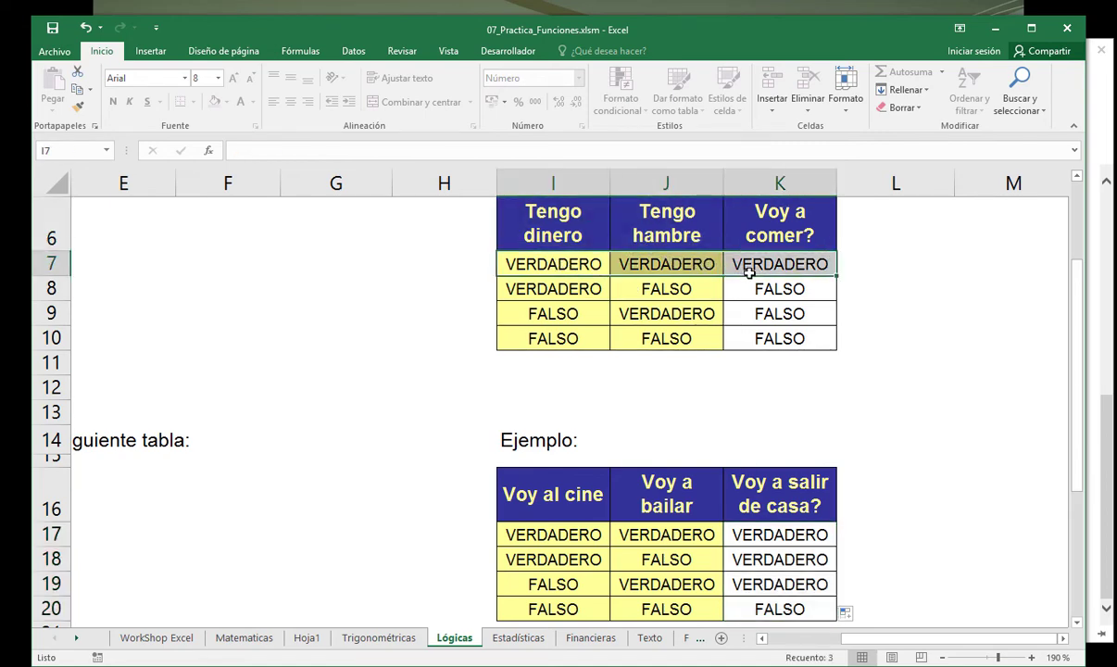
pyautogui.moveTo(600, 293); pyautogui.dragTo(754, 295)
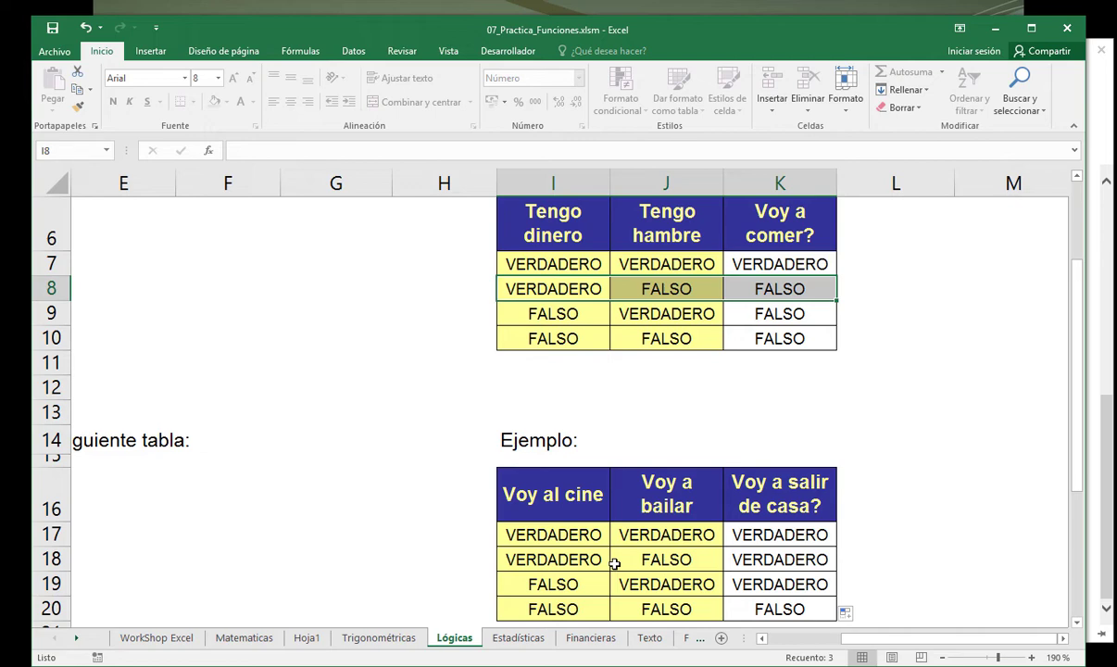
# Highlight rows 17, 18 and 19 of the "Voy a salir de casa?" example to compare the inputs with the O() results.
pyautogui.click(563, 535)
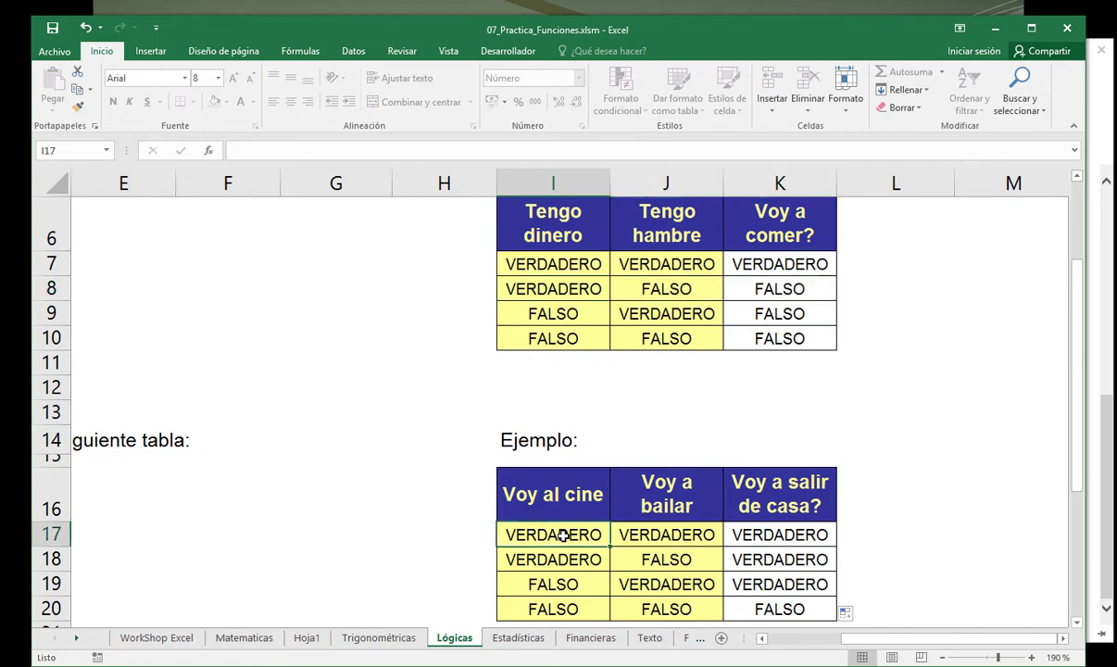
pyautogui.moveTo(563, 535); pyautogui.dragTo(737, 537)
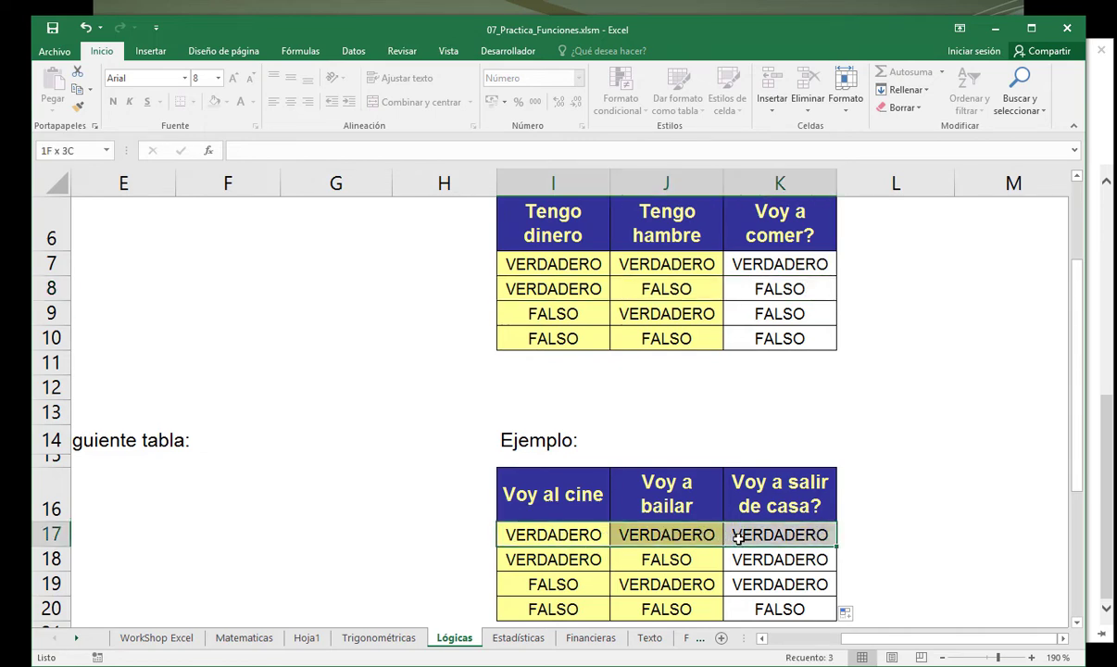
pyautogui.moveTo(738, 535); pyautogui.dragTo(738, 535)
pyautogui.click(590, 564)
pyautogui.moveTo(590, 567); pyautogui.dragTo(768, 559)
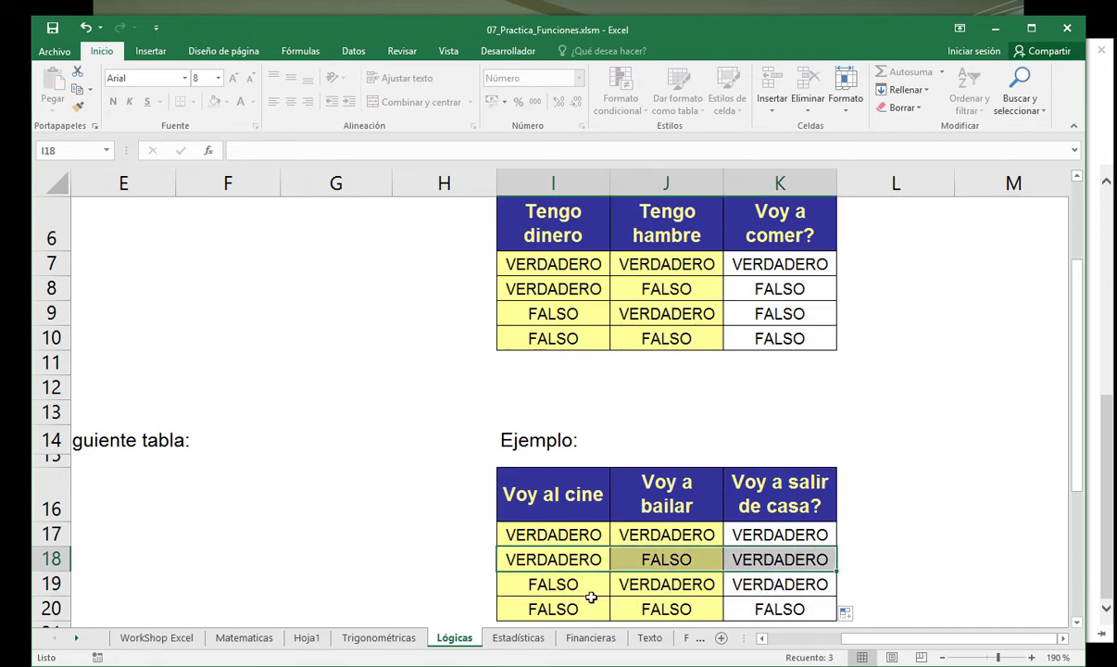
pyautogui.moveTo(565, 585); pyautogui.dragTo(729, 586)
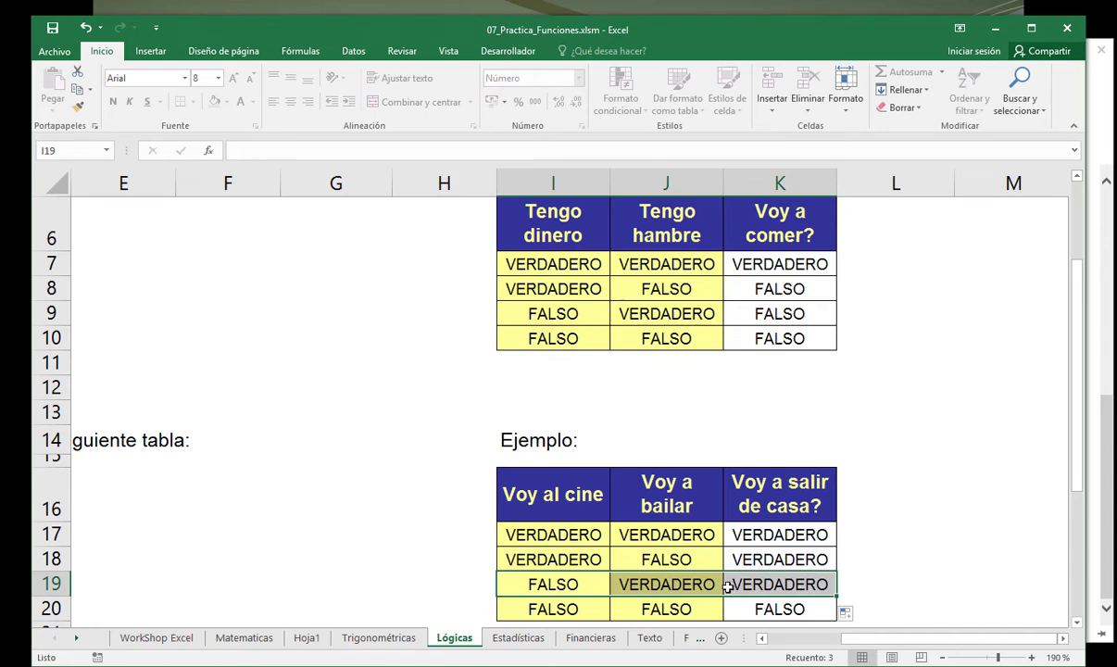
# Highlight rows 20, 18 and 19 of the "Voy a salir de casa?" example, then row 20 again, to review the O() results.
pyautogui.moveTo(570, 607); pyautogui.dragTo(750, 611)
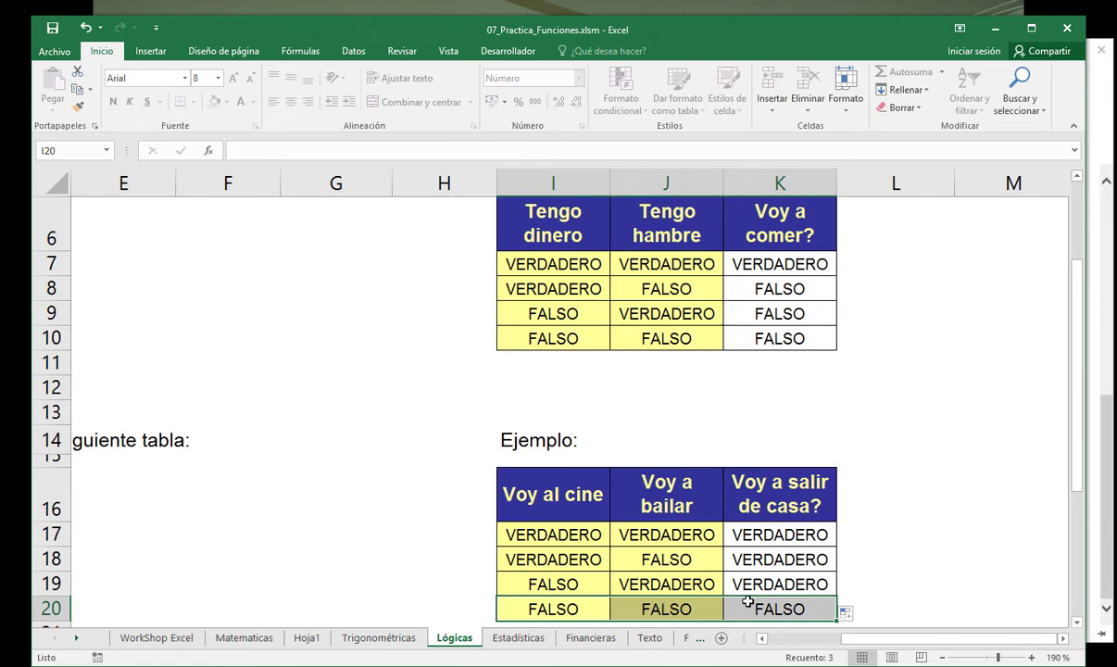
pyautogui.click(565, 563)
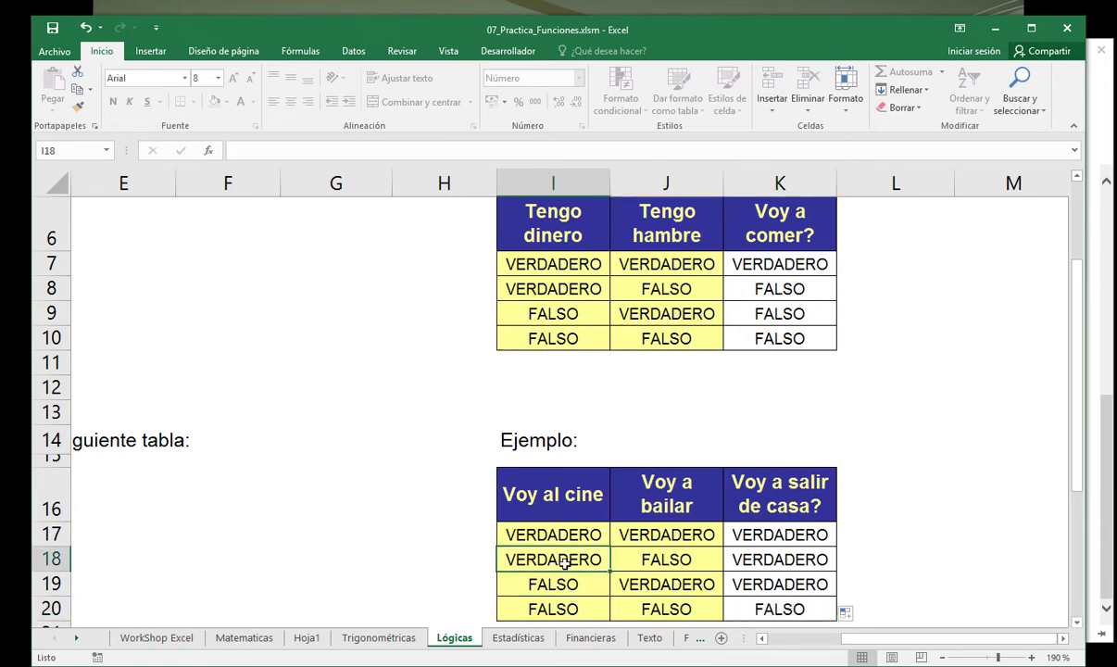
pyautogui.moveTo(565, 563); pyautogui.dragTo(755, 563)
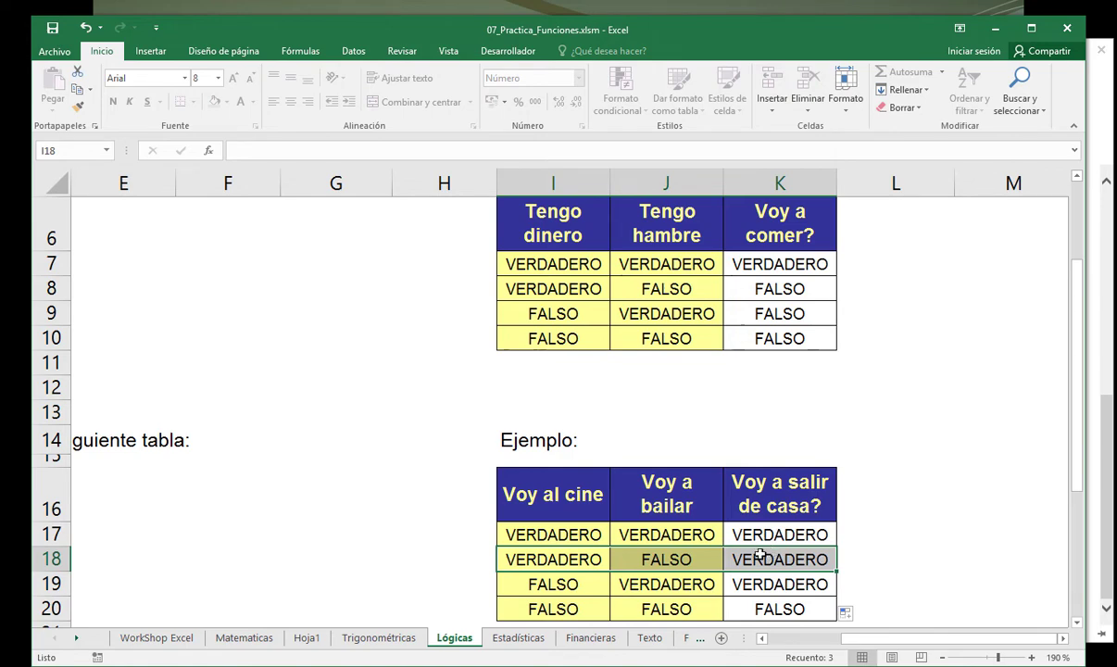
pyautogui.click(563, 586)
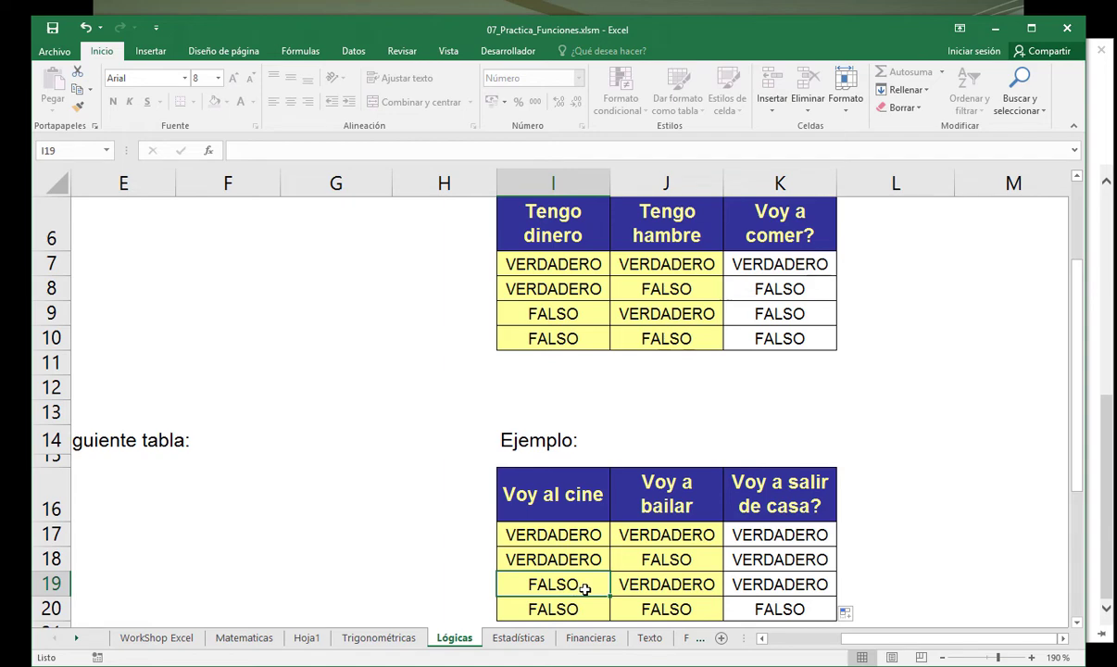
pyautogui.moveTo(585, 589); pyautogui.dragTo(737, 586)
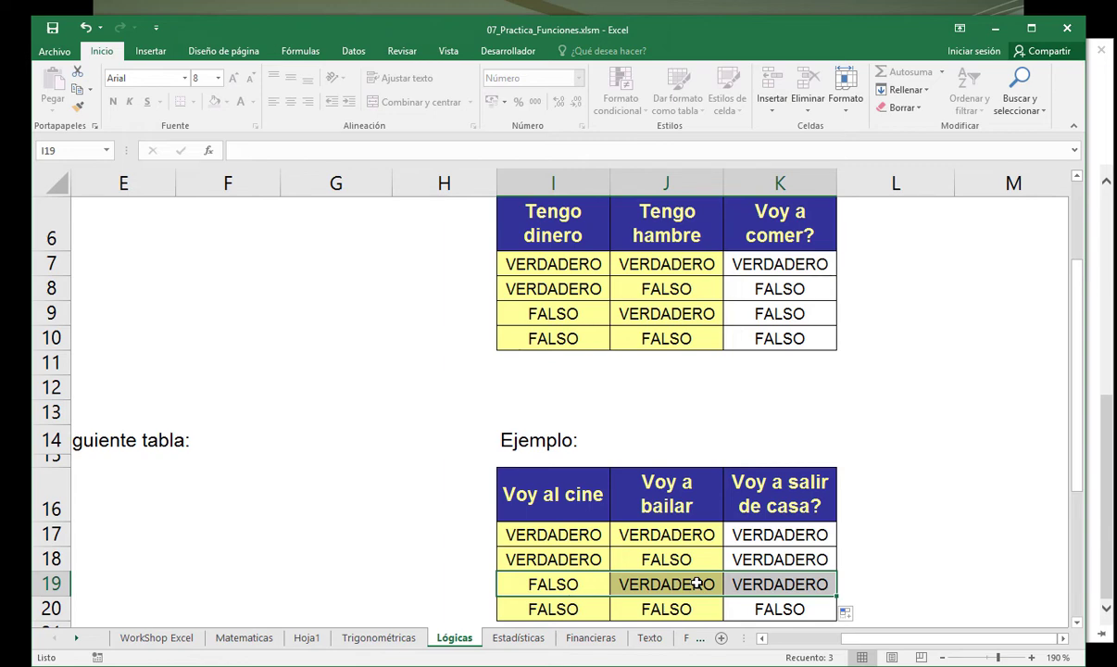
pyautogui.click(738, 607)
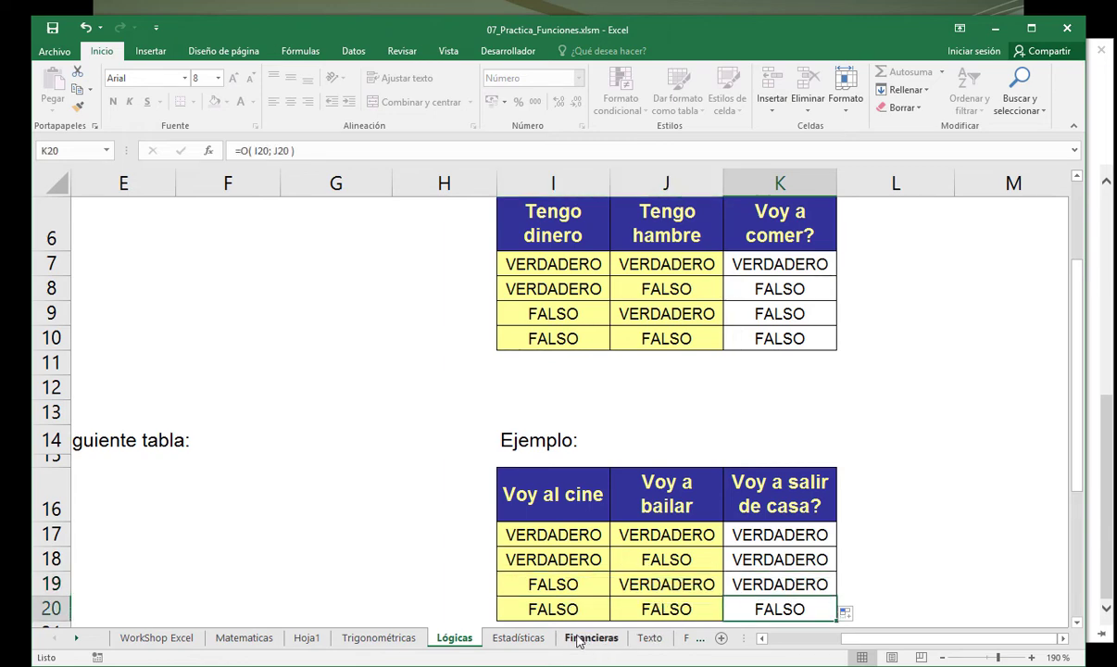
pyautogui.click(566, 608)
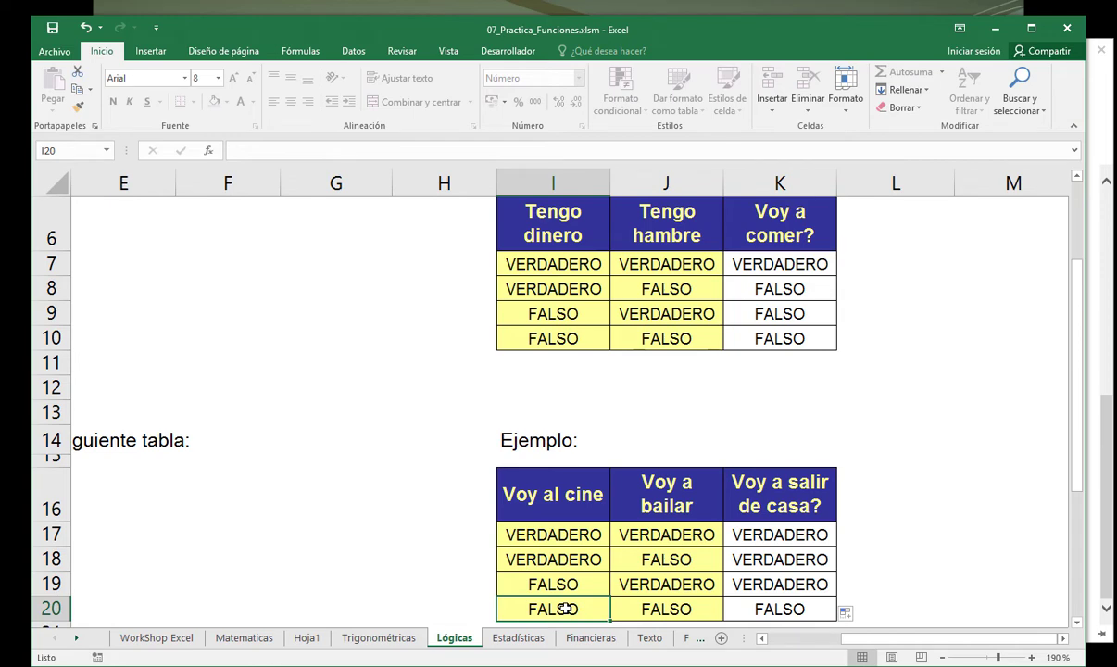
pyautogui.moveTo(566, 609); pyautogui.dragTo(742, 603)
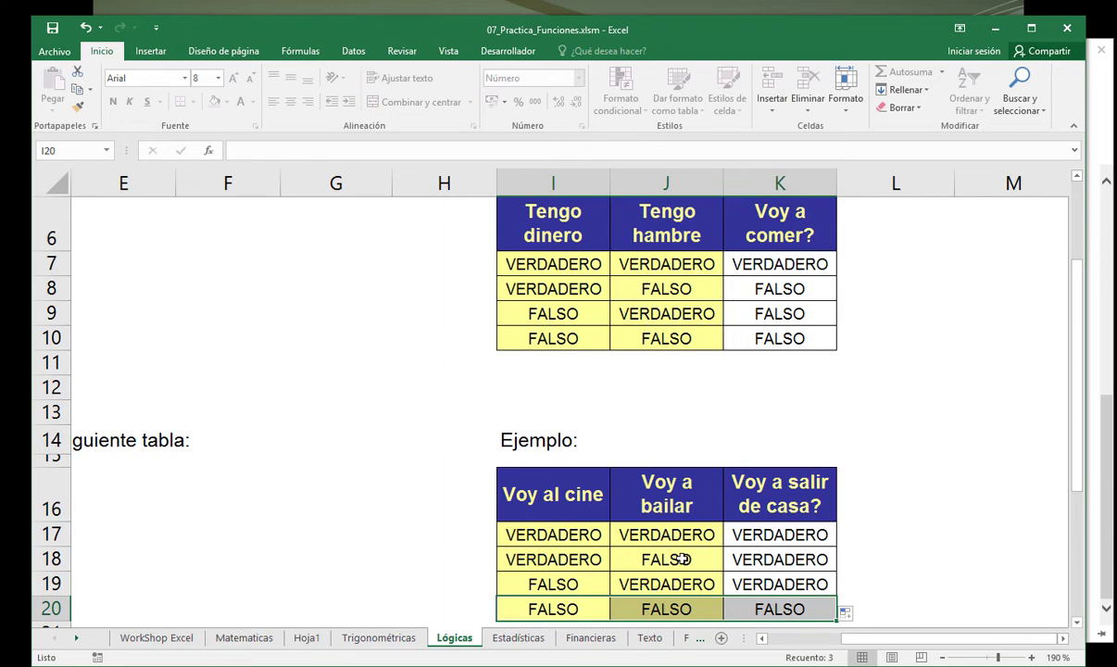
# On the Estadísticas sheet, begin a PROMEDIO formula in the Media Arit. cell H35 of Paso 1.
pyautogui.click(522, 637)
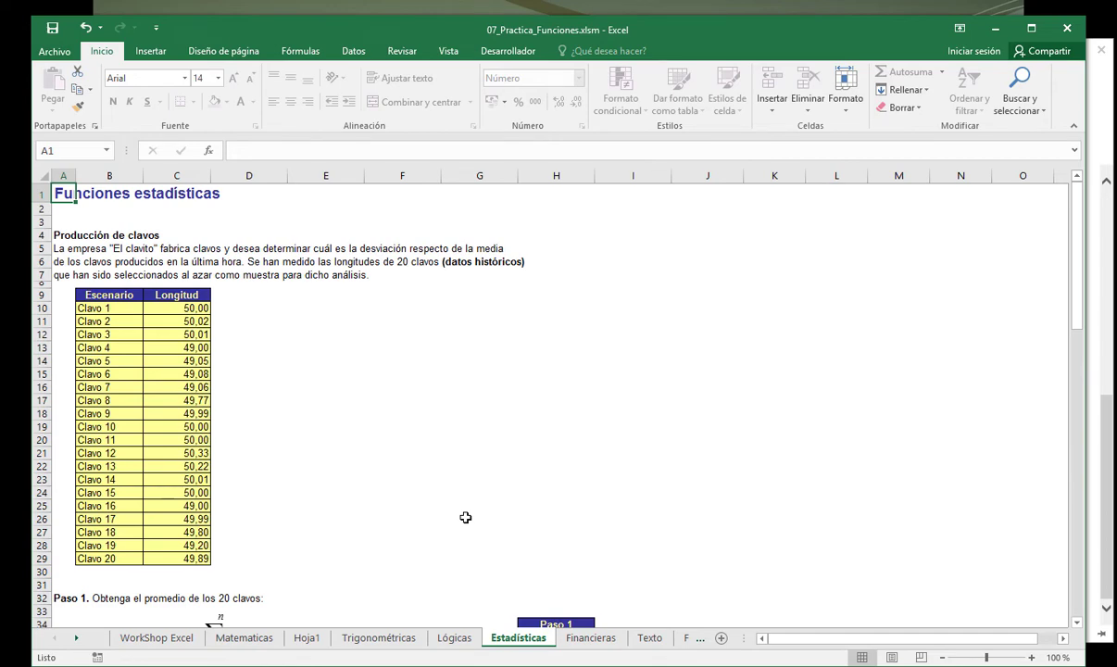
pyautogui.scroll(-3, 465, 517)
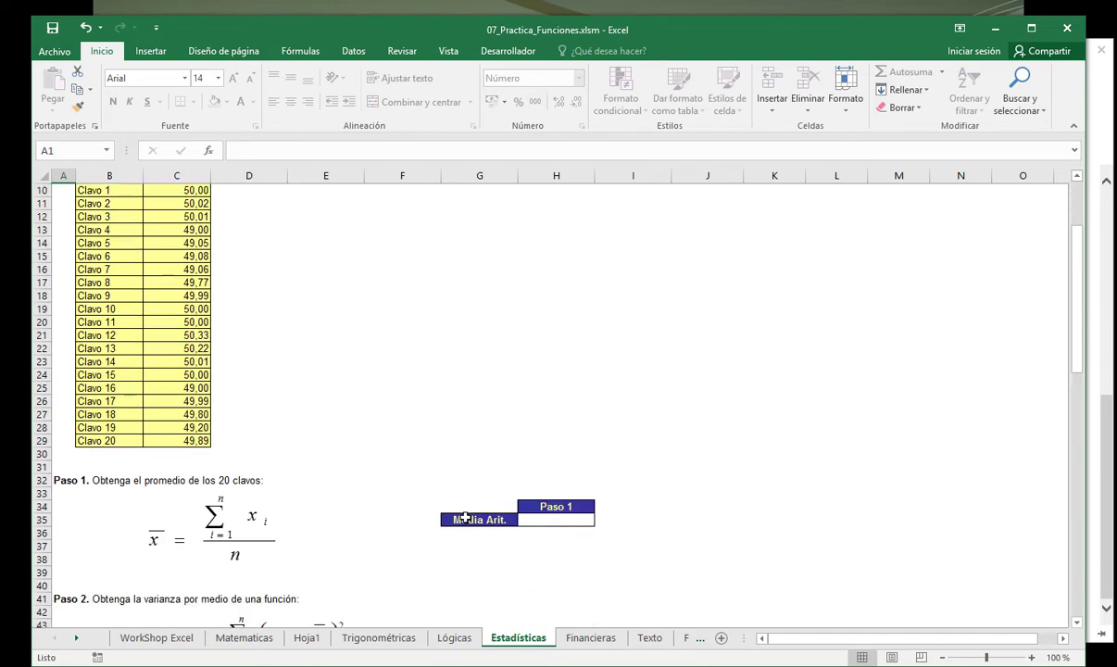
pyautogui.scroll(-2, 465, 517)
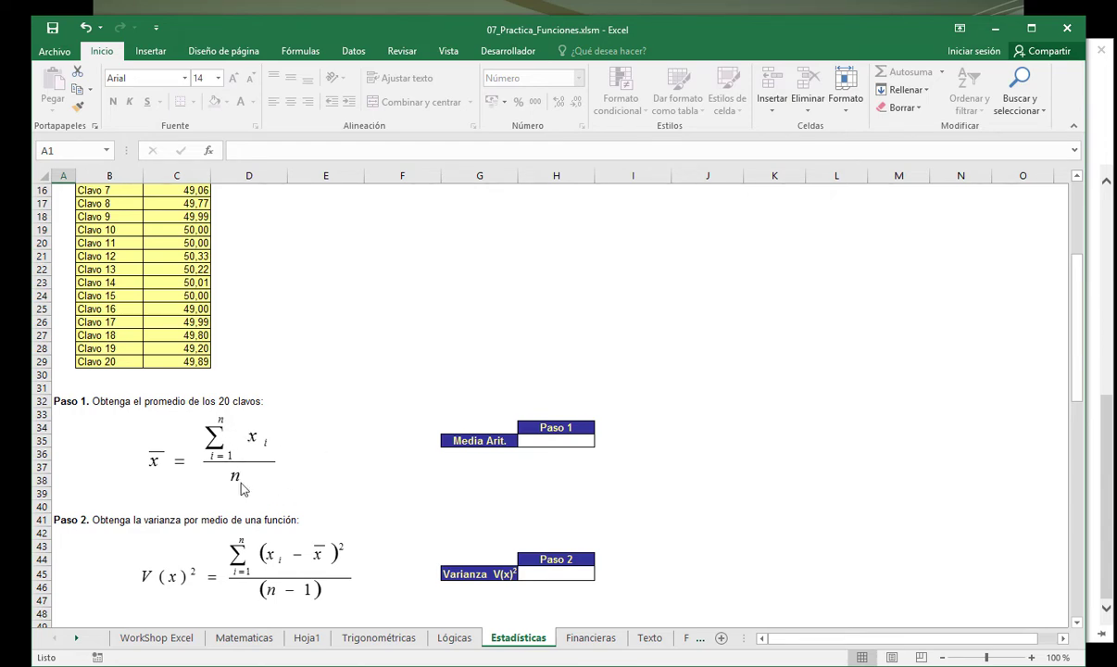
pyautogui.click(576, 447)
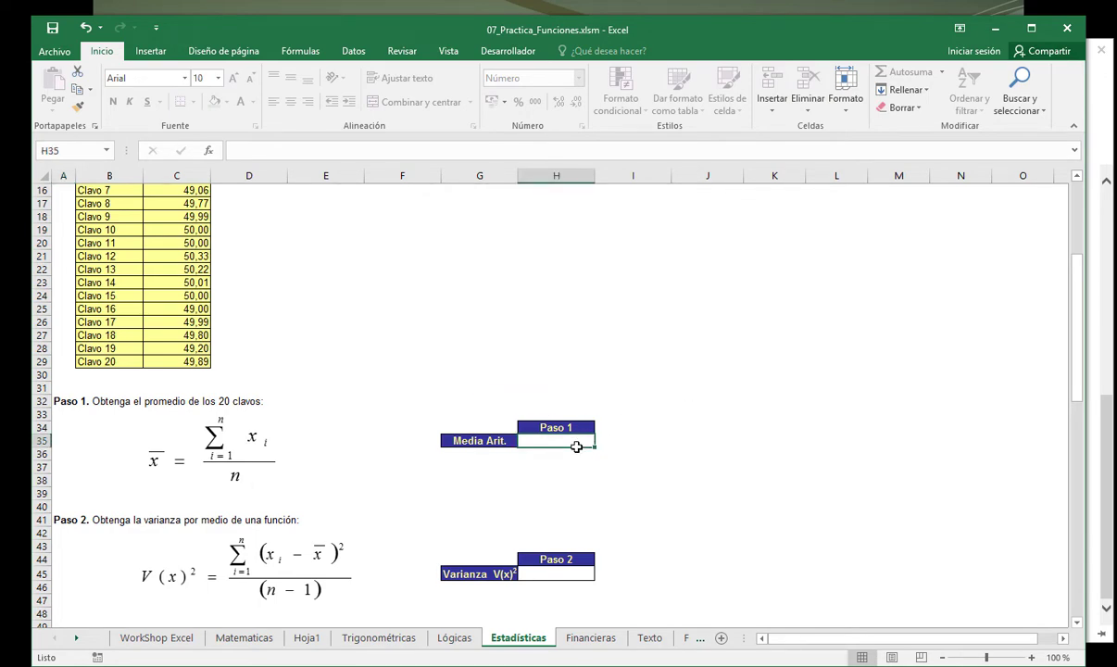
pyautogui.write('=pr')
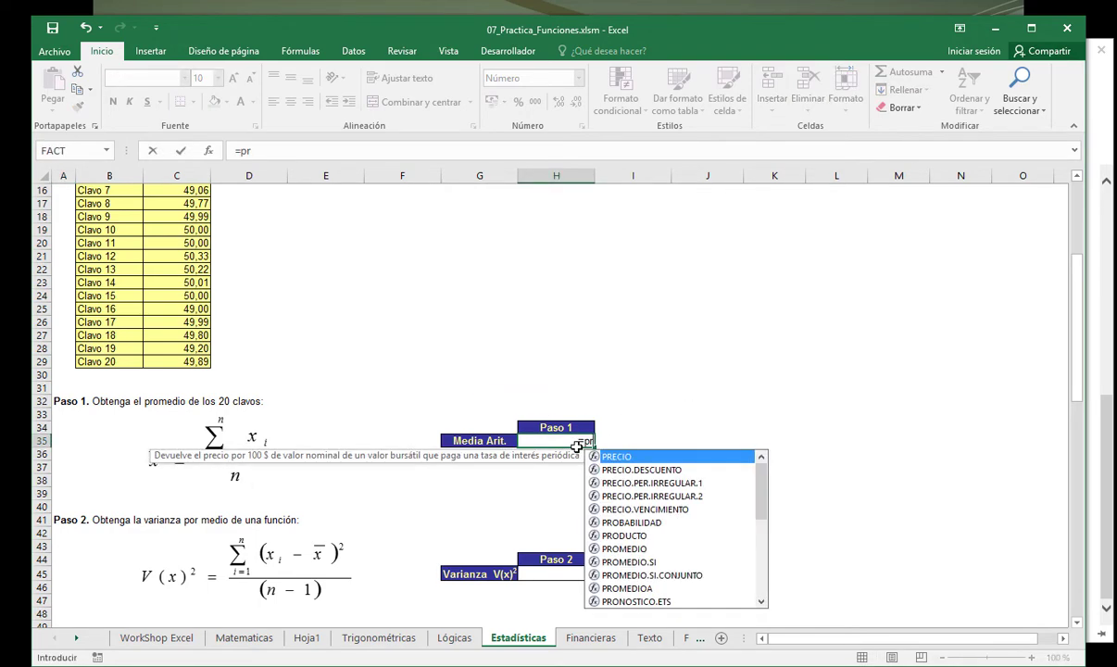
pyautogui.write('om')
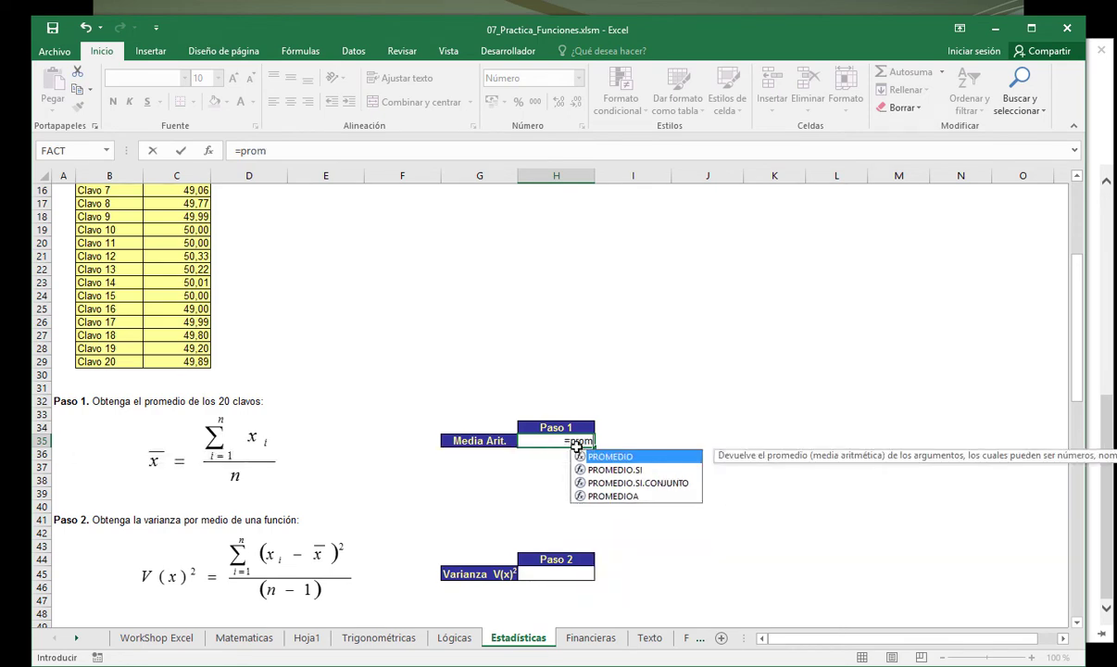
pyautogui.press('Tab')
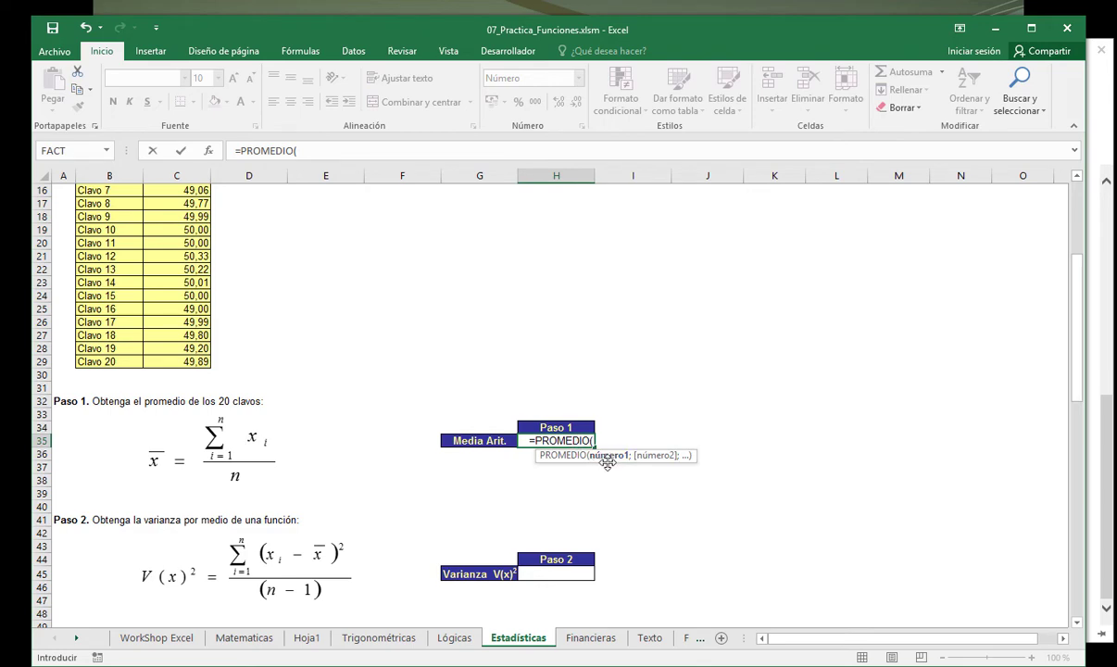
pyautogui.click(193, 371)
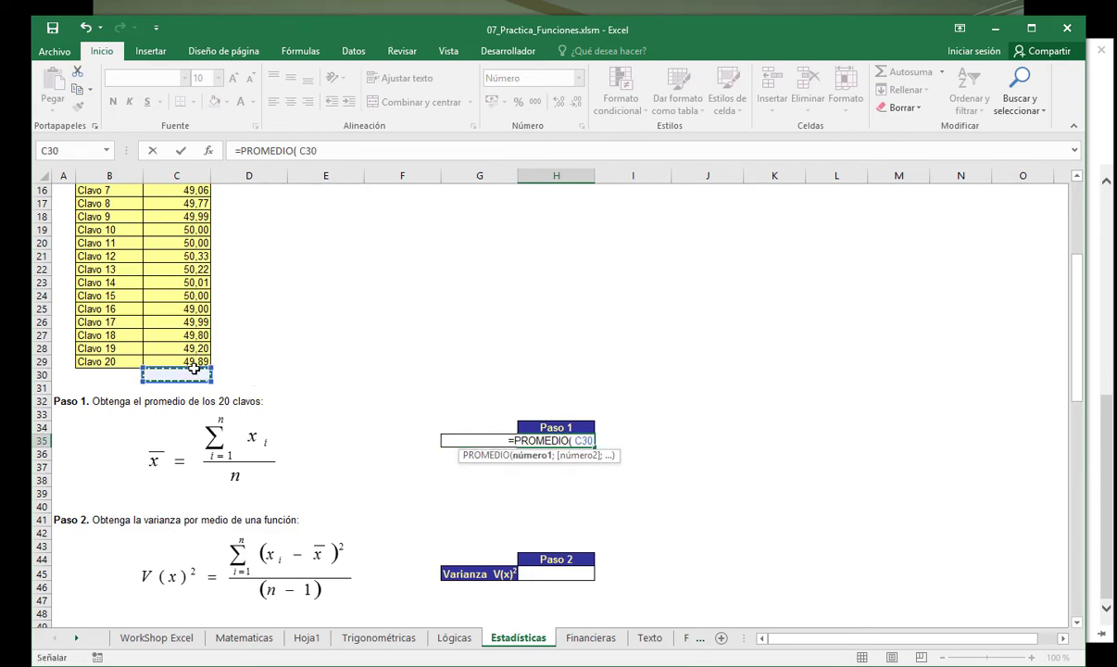
pyautogui.click(193, 367)
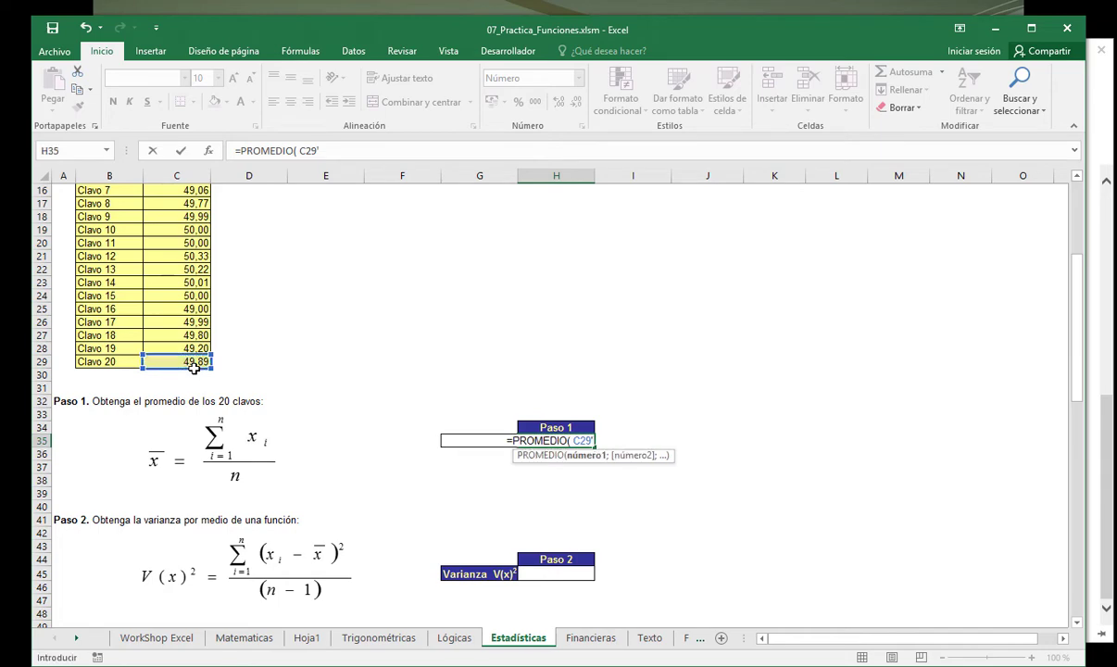
pyautogui.click(186, 351)
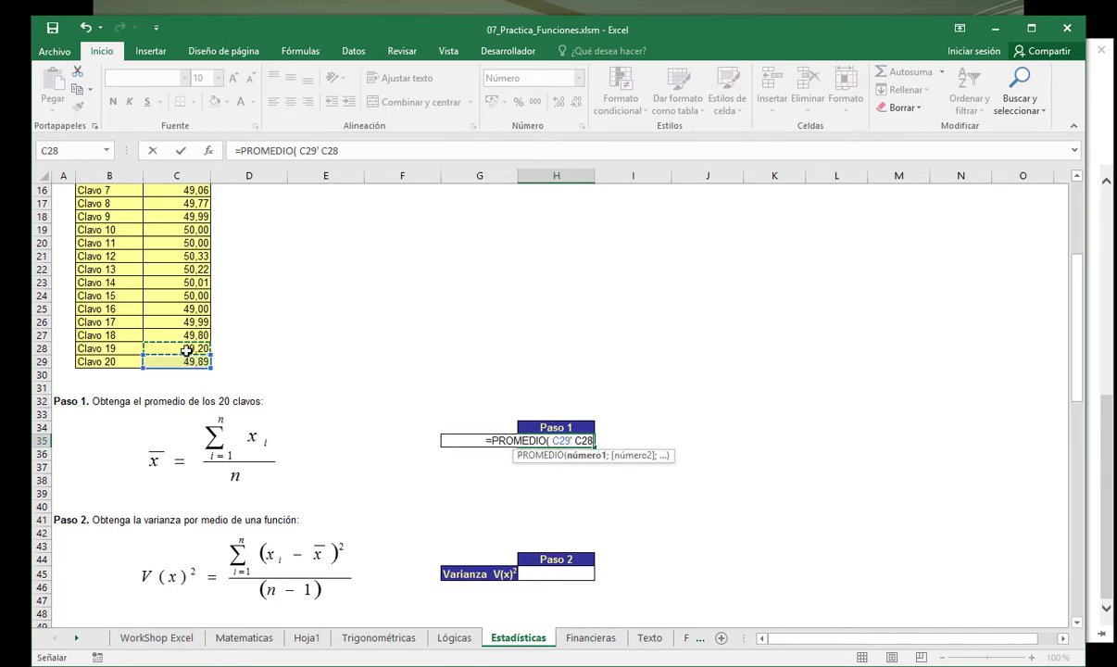
pyautogui.press('BackSpace')
pyautogui.press('BackSpace')
pyautogui.press('BackSpace')
pyautogui.press('BackSpace')
pyautogui.press('BackSpace')
pyautogui.press('BackSpace')
pyautogui.press('BackSpace')
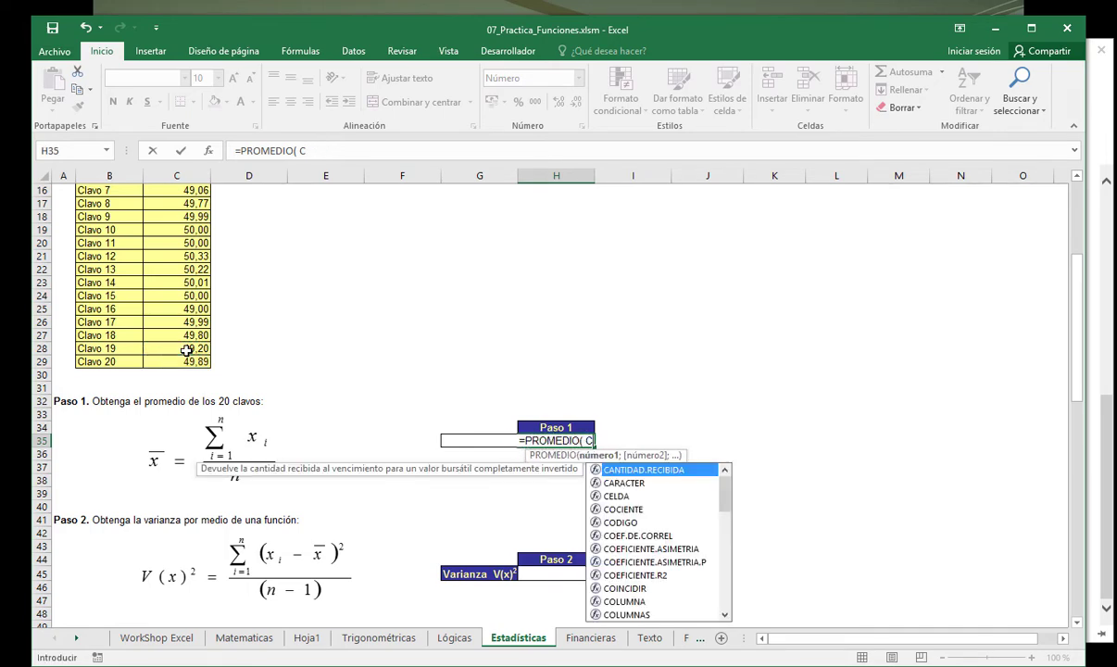
pyautogui.press('BackSpace')
pyautogui.press('BackSpace')
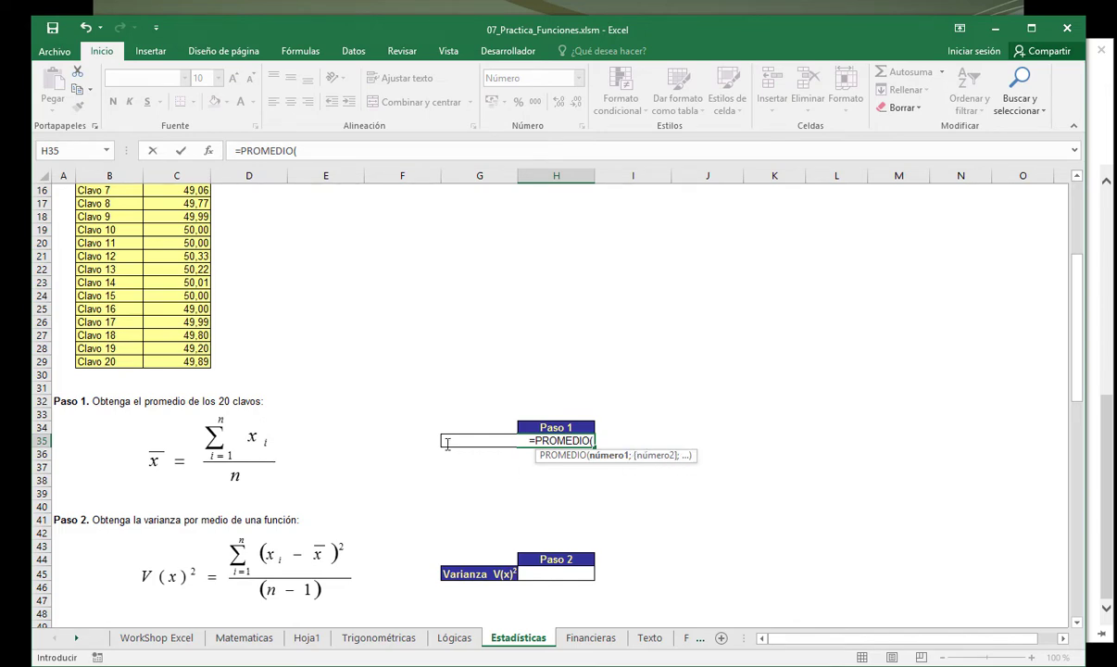
# Complete the Media Arit. formula in H35 as =PROMEDIO(C10:C29), averaging the Longitud values of the 20 nails.
pyautogui.click(173, 363)
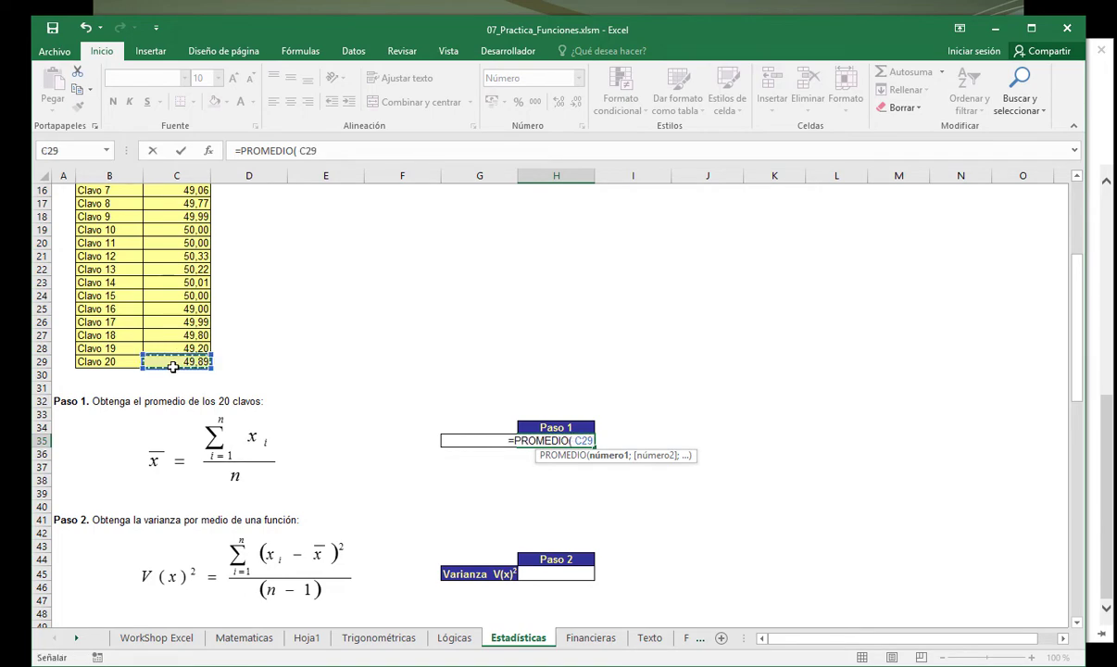
pyautogui.hotkey('ctrl', 'shift', 'Up')
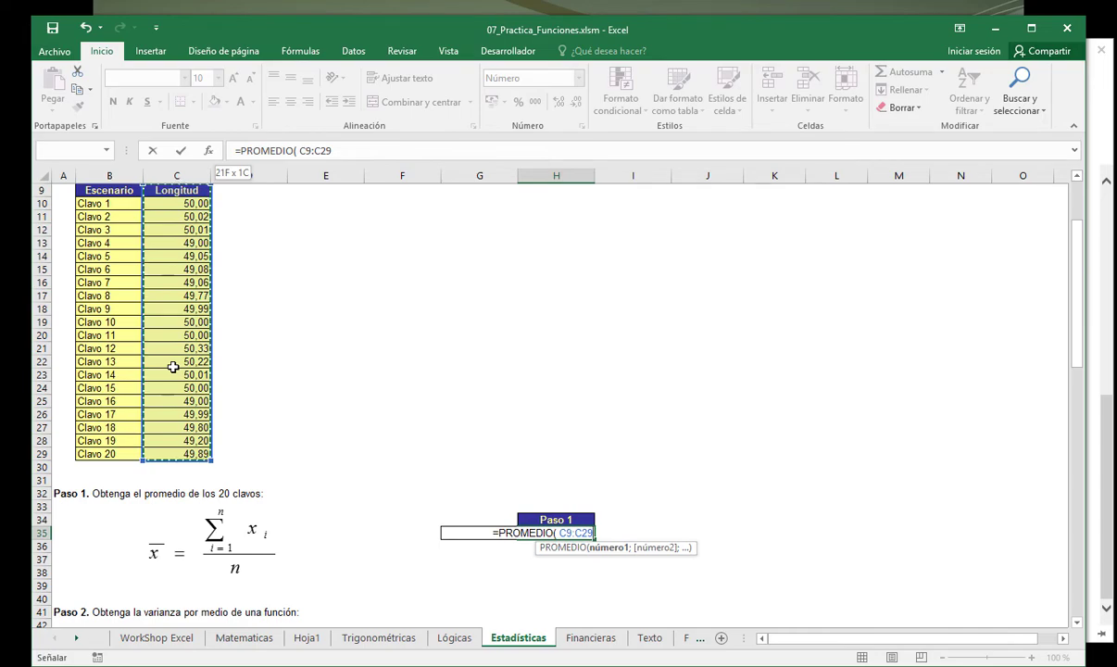
pyautogui.scroll(1, 173, 368)
pyautogui.scroll(-3, 174, 368)
pyautogui.scroll(2, 173, 368)
pyautogui.hotkey('shift', 'Down')
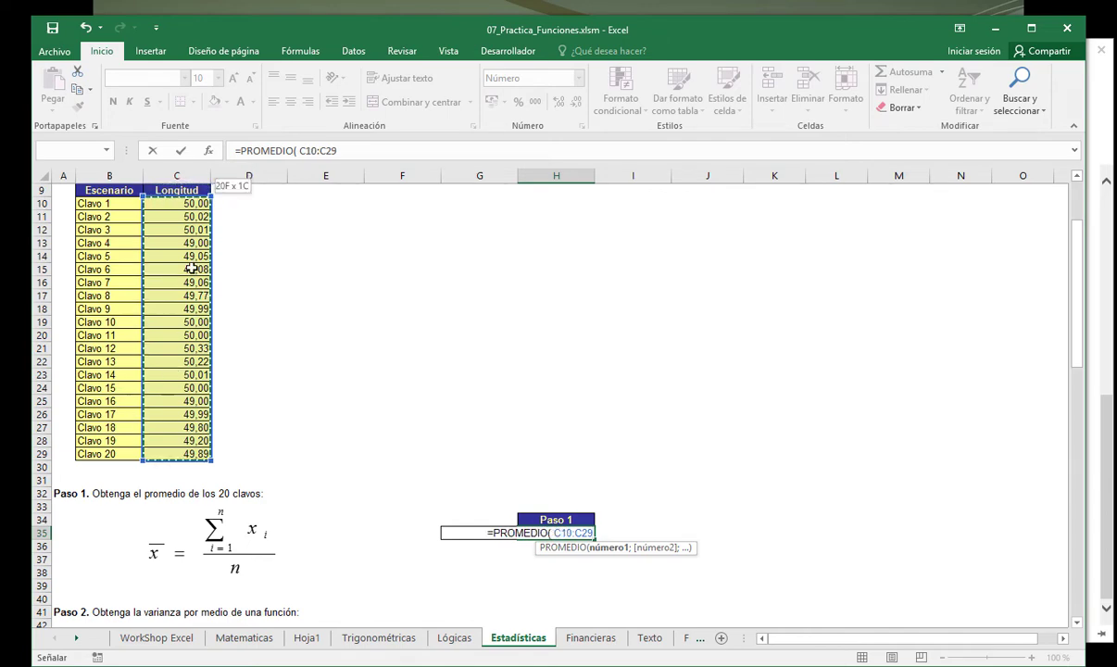
pyautogui.click(564, 533)
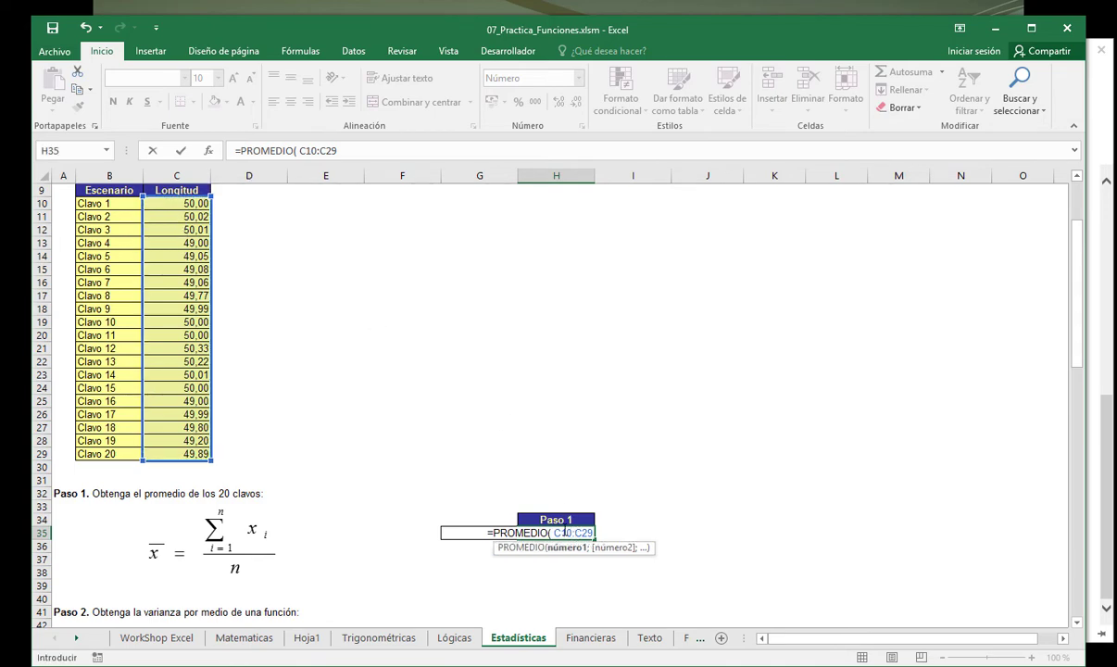
pyautogui.write('=')
pyautogui.press('BackSpace')
pyautogui.press('BackSpace')
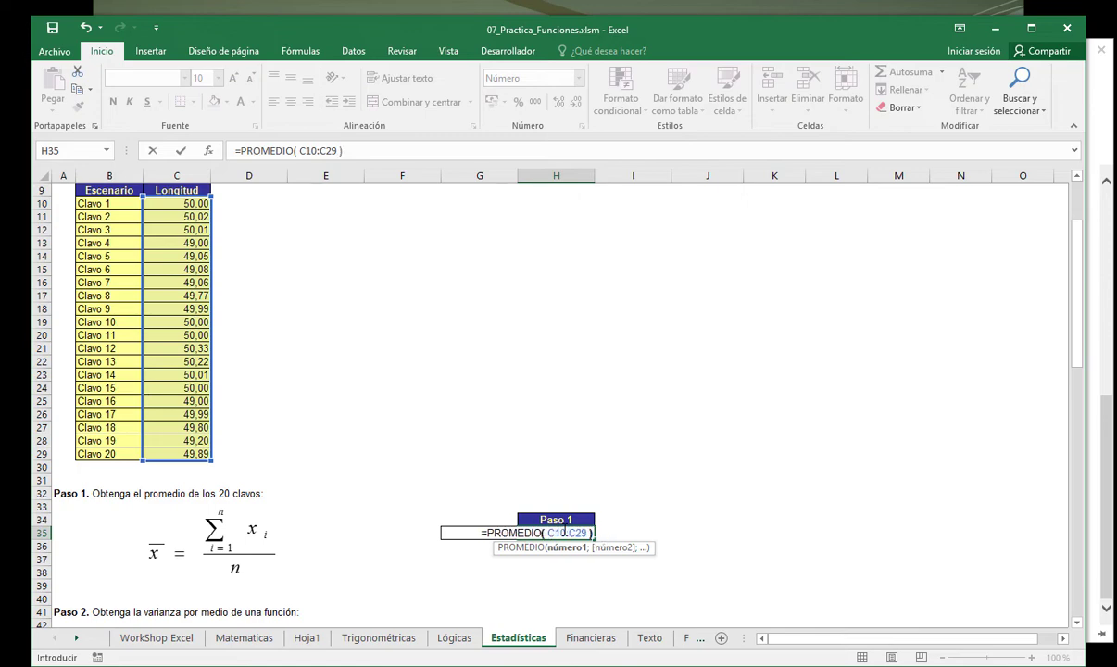
pyautogui.write(')')
pyautogui.press('Return')
pyautogui.click(563, 528)
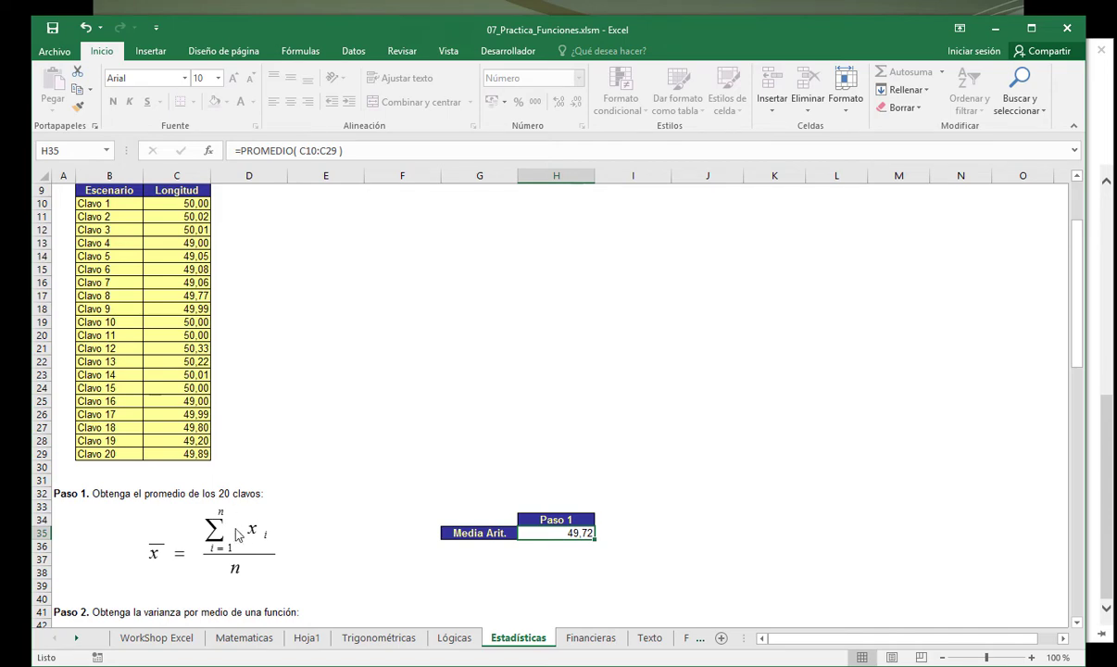
# Go through the Longitud values from Clavo 1 to Clavo 20 to review the data behind the average.
pyautogui.click(176, 208)
pyautogui.press('Down')
pyautogui.press('Down')
pyautogui.press('Down')
pyautogui.press('Down')
pyautogui.press('Down')
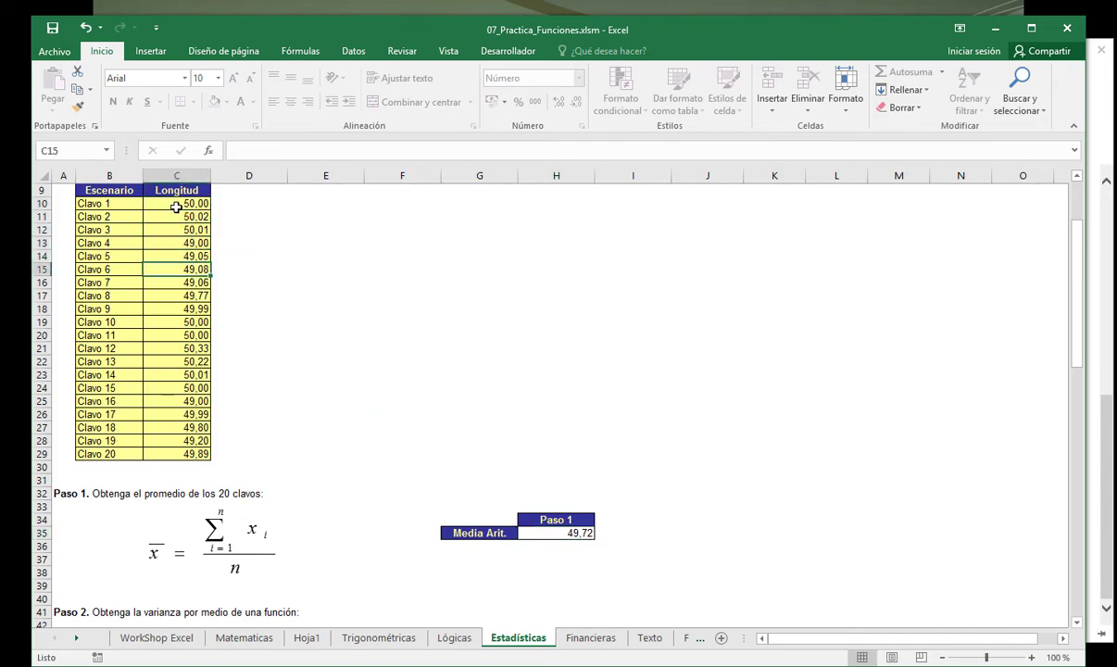
pyautogui.press('Down')
pyautogui.press('Down')
pyautogui.press('Down')
pyautogui.press('Down')
pyautogui.press('Down')
pyautogui.press('Down')
pyautogui.press('Down')
pyautogui.press('Down')
pyautogui.press('Down')
pyautogui.press('Down')
pyautogui.press('Down')
pyautogui.press('Down')
pyautogui.press('Down')
pyautogui.press('Down')
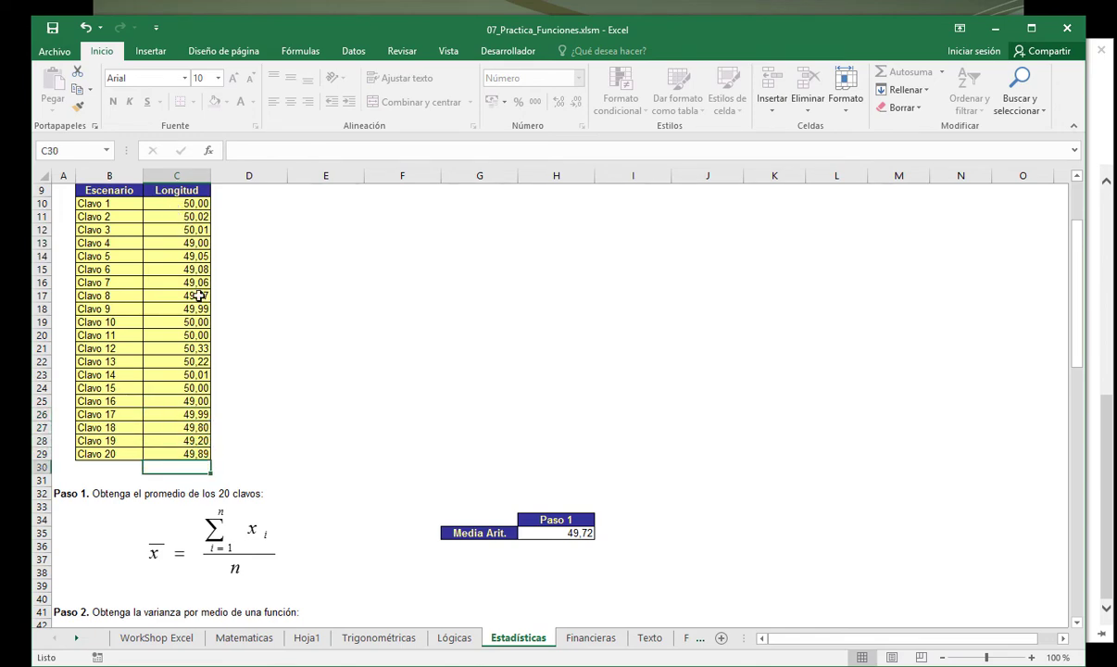
# Start a variance formula for Paso 2 by entering =var in the Varianza V(x)² cell H45.
pyautogui.scroll(-3, 199, 296)
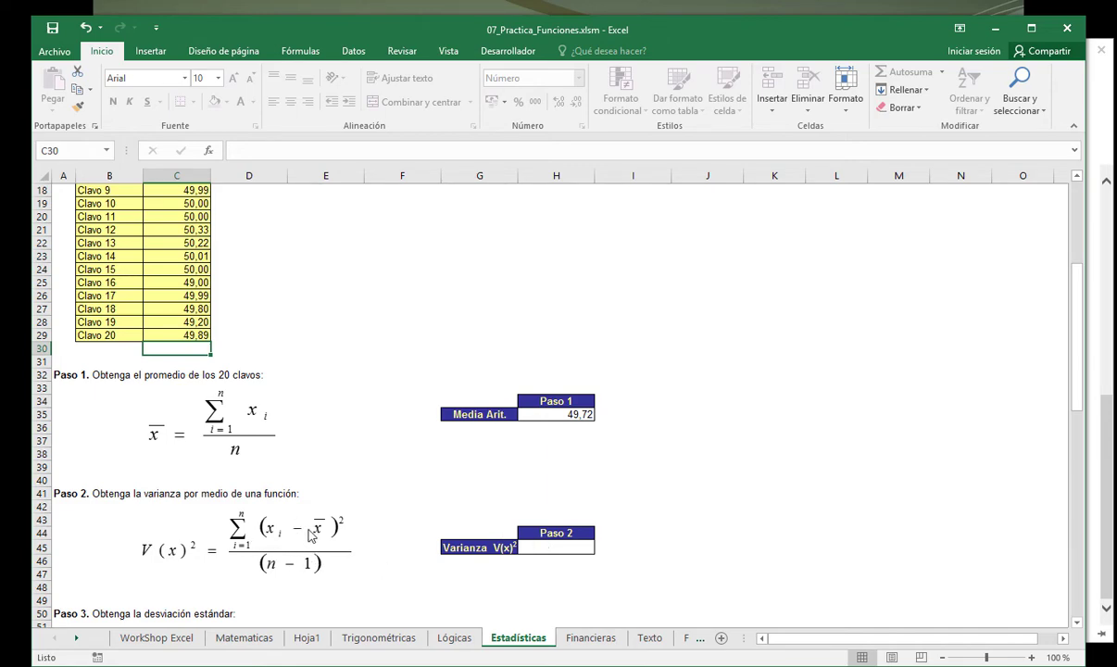
pyautogui.click(557, 548)
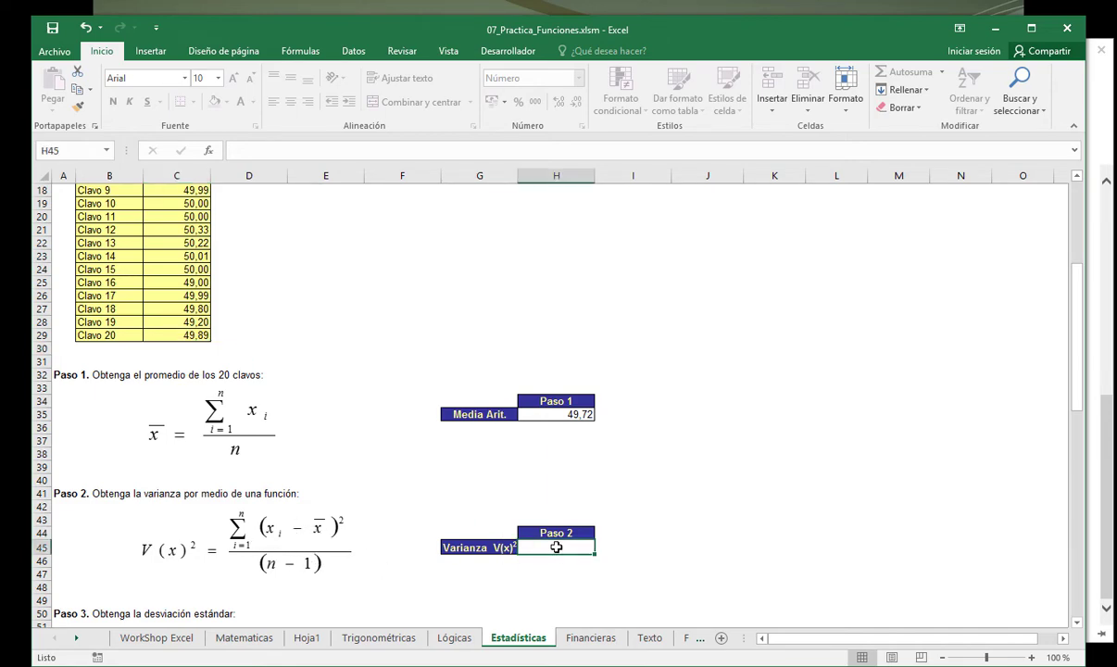
pyautogui.write('=va')
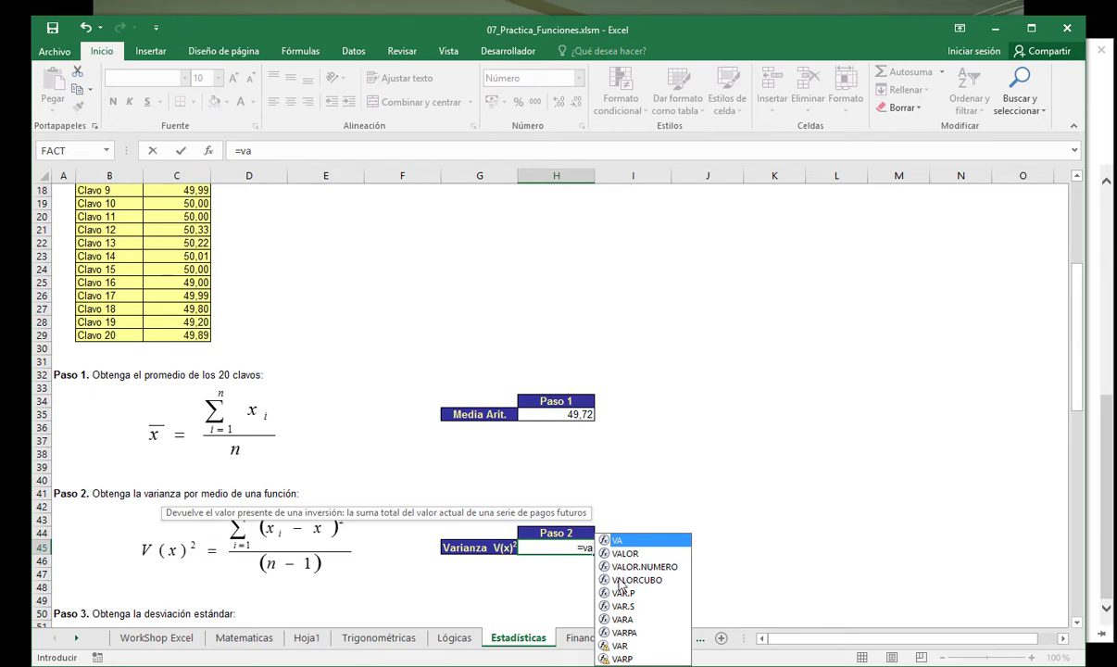
pyautogui.write('r')
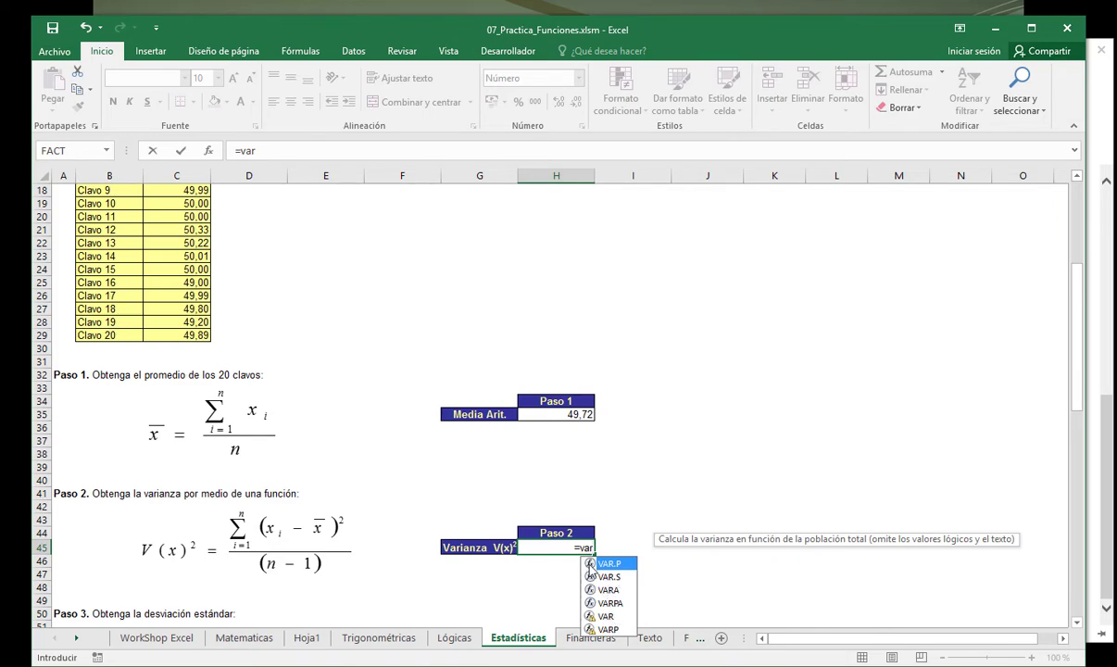
# Compare the descriptions of the suggested variance functions VAR.P, VAR.S, VARA, VARPA and VAR.
pyautogui.click(604, 616)
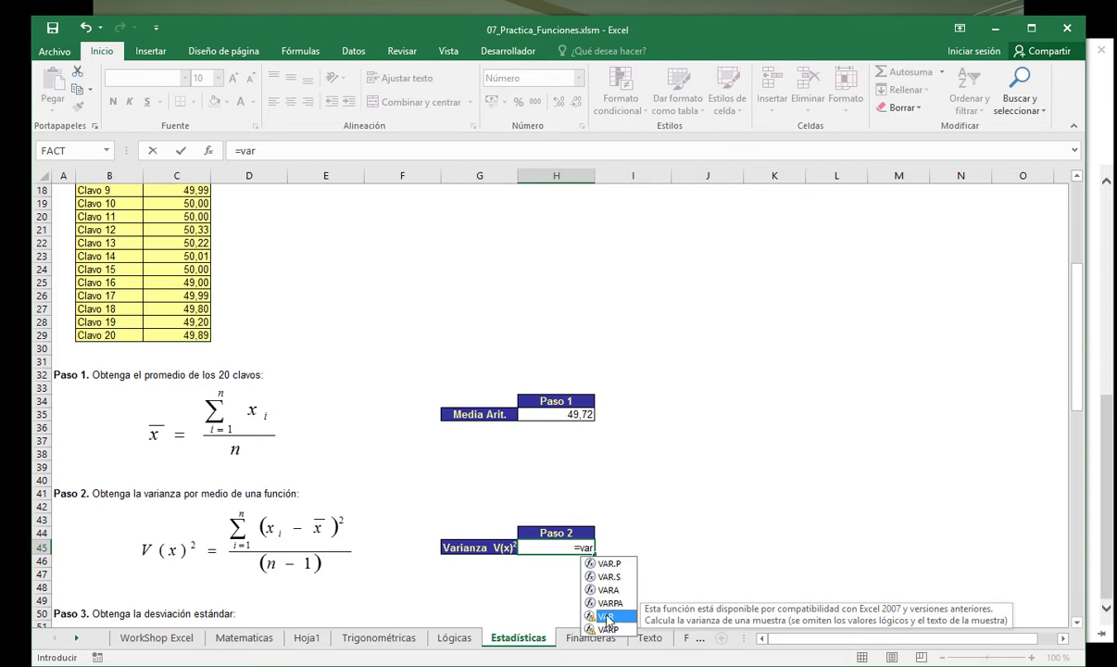
pyautogui.click(602, 577)
pyautogui.click(602, 591)
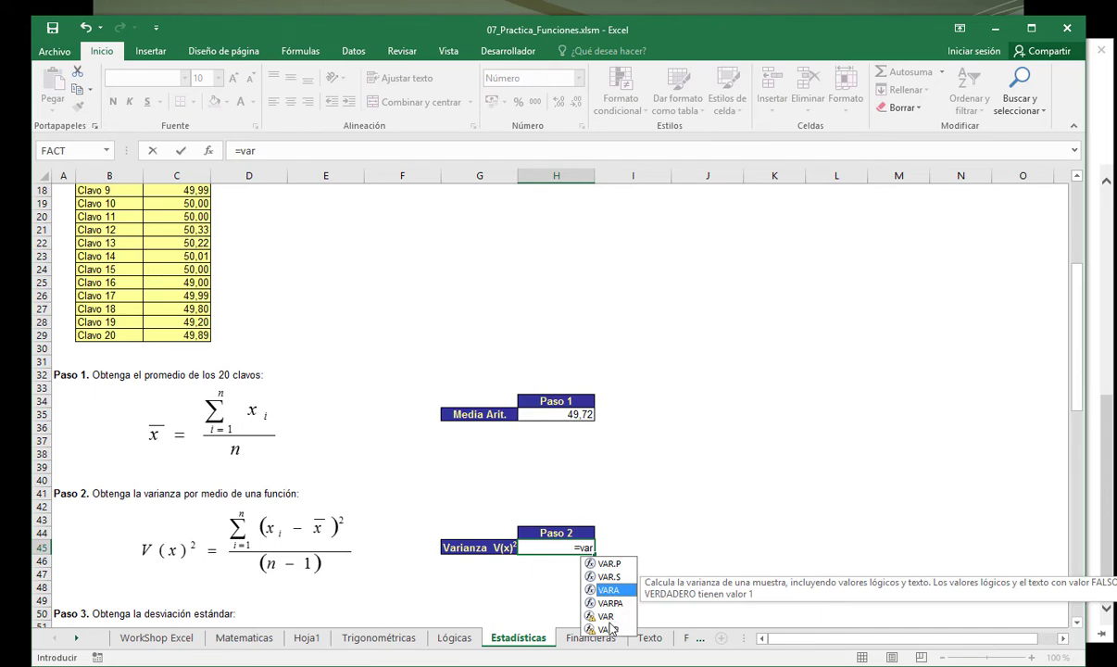
pyautogui.press('Down')
pyautogui.press('Down')
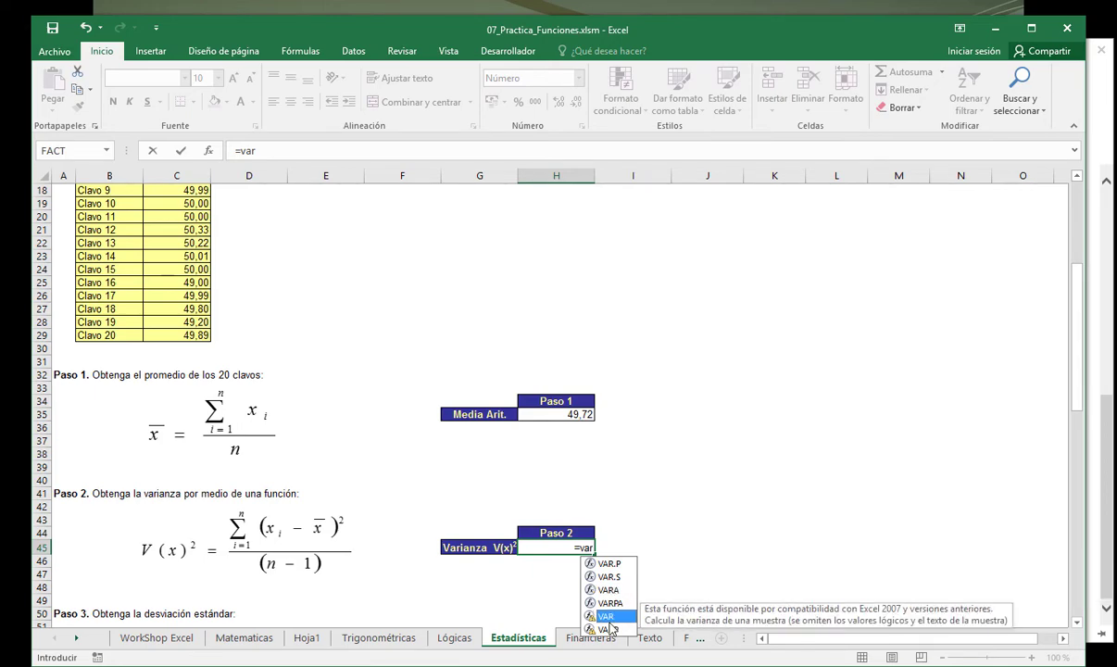
pyautogui.press('Up')
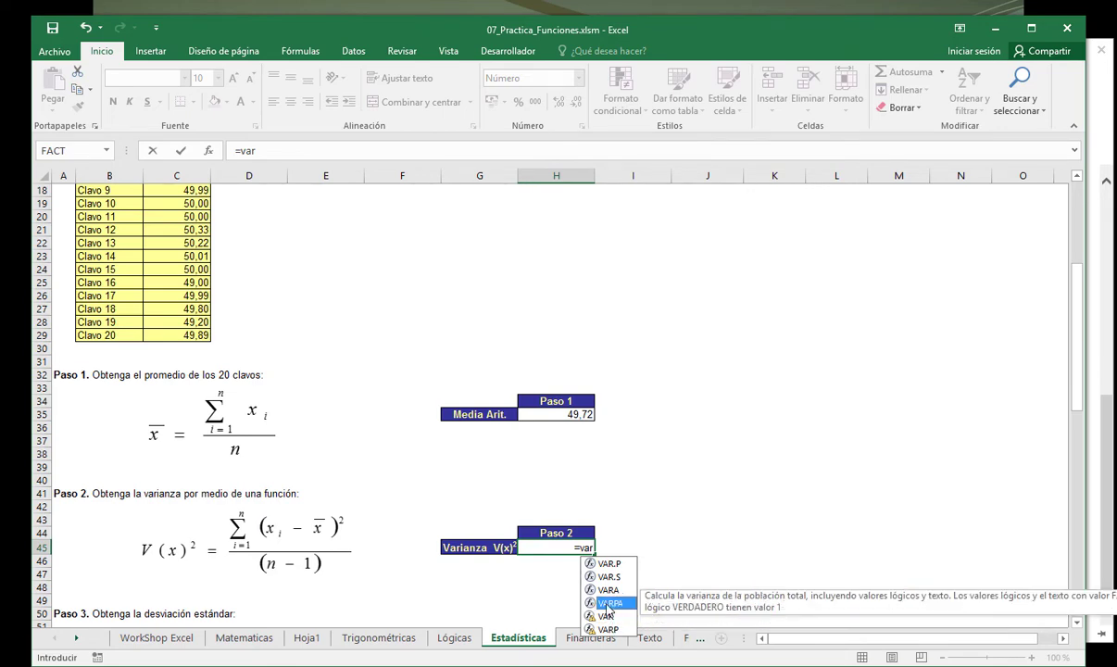
pyautogui.press('Up')
pyautogui.press('Up')
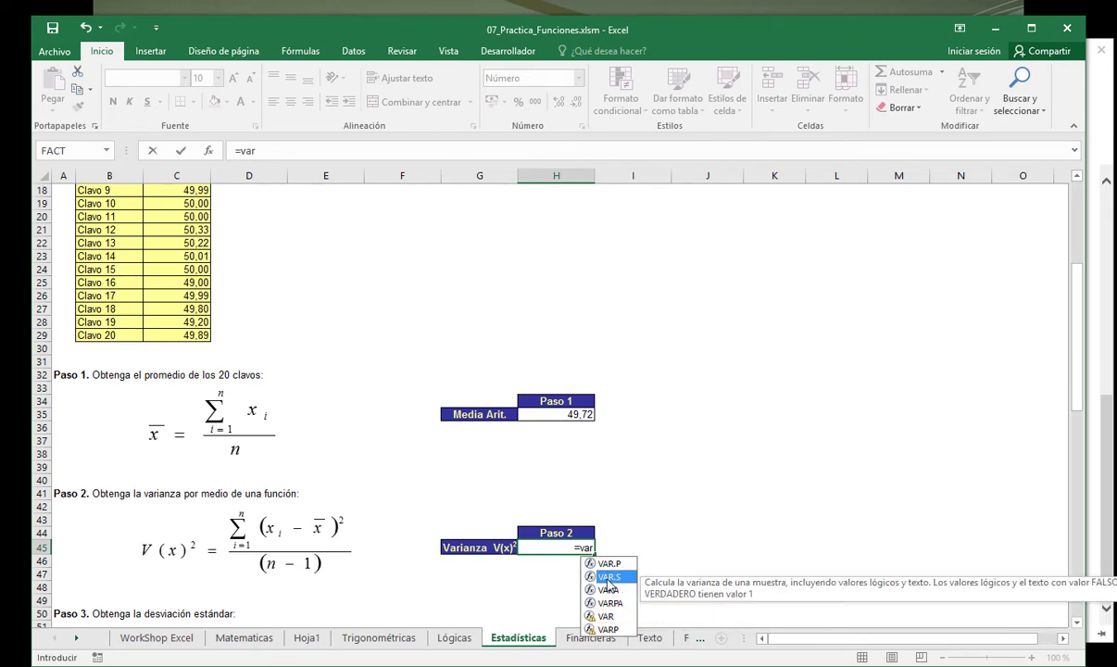
pyautogui.click(608, 565)
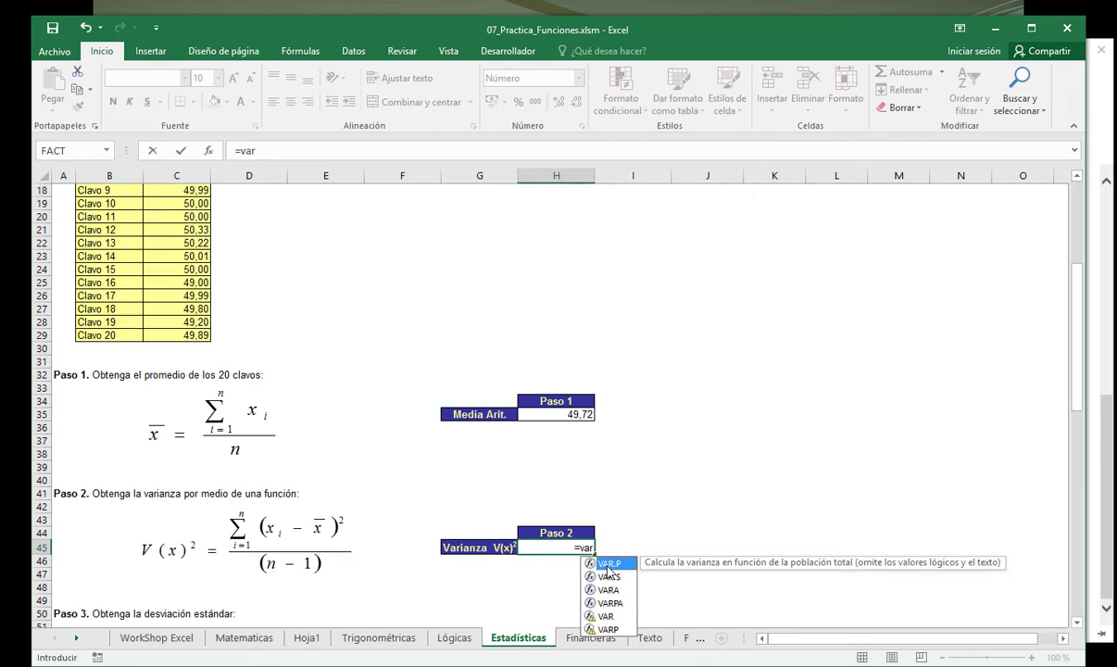
pyautogui.click(607, 616)
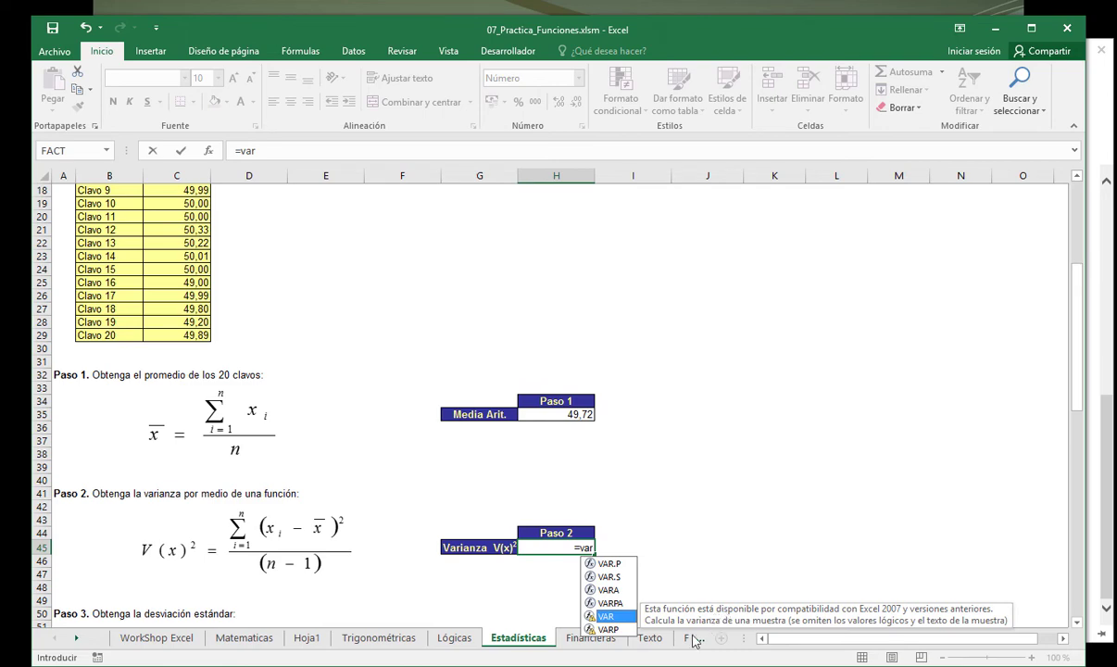
# Complete the variance formula in H45 as =VAR(C10:C29) over the 20 Longitud values, and select the cell to review it.
pyautogui.doubleClick(611, 617)
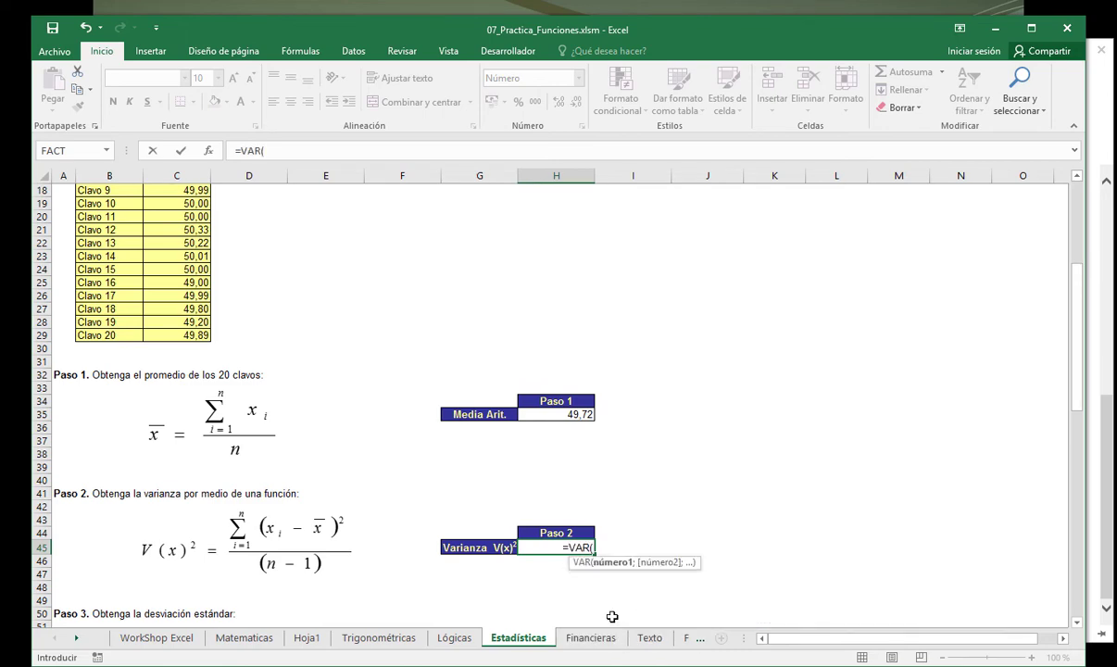
pyautogui.scroll(4, 366, 526)
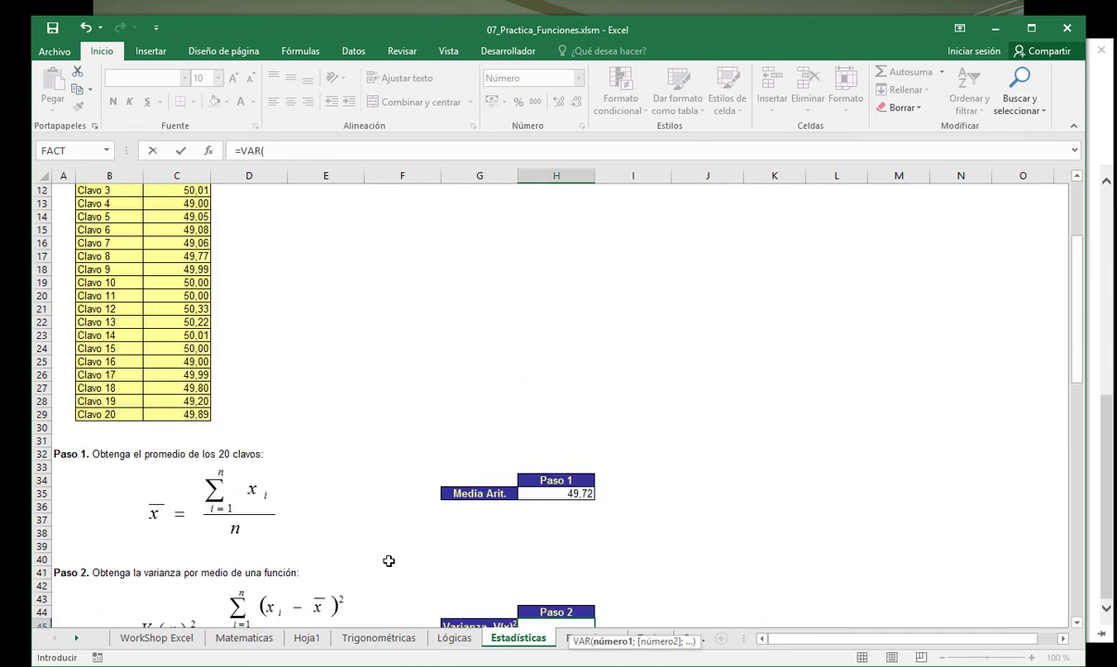
pyautogui.scroll(2, 332, 501)
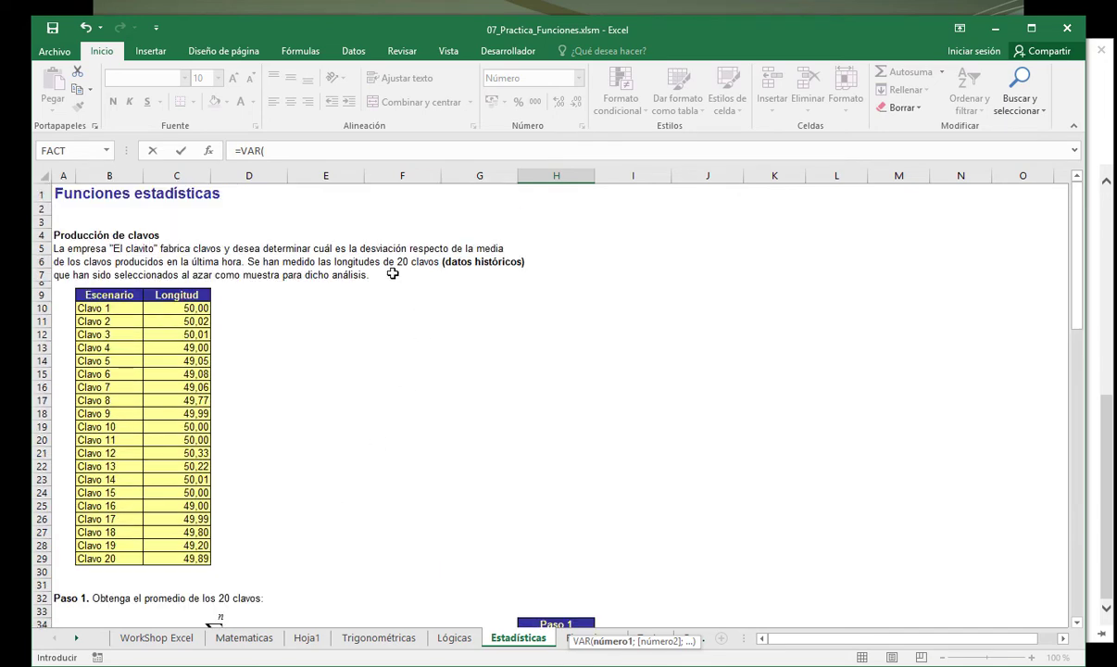
pyautogui.click(183, 309)
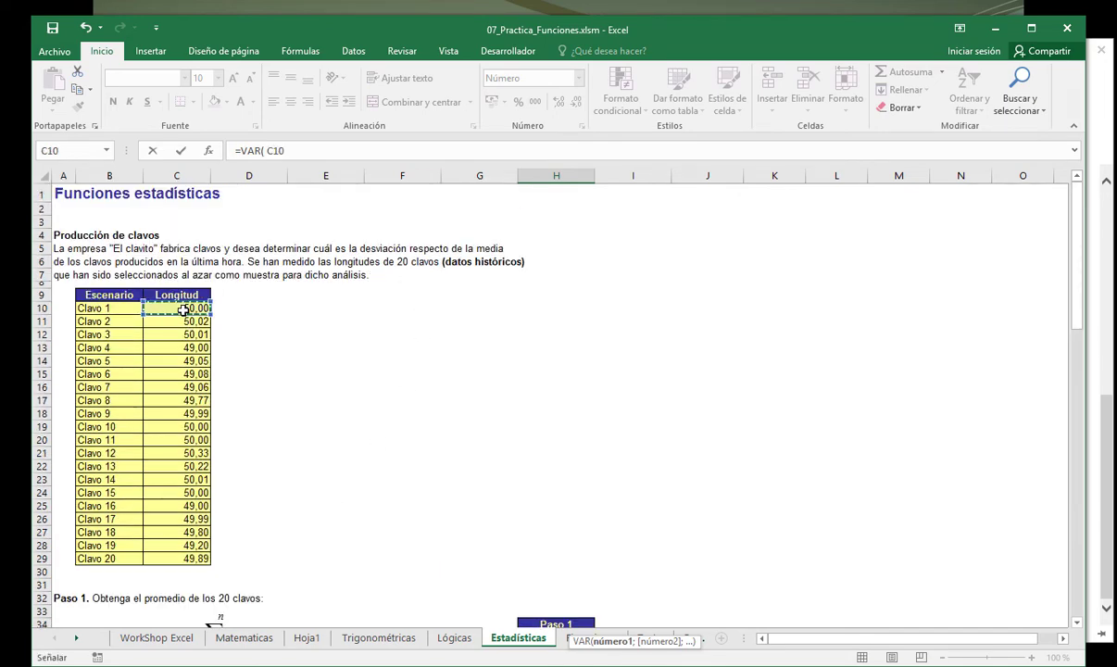
pyautogui.hotkey('ctrl', 'shift', 'Down')
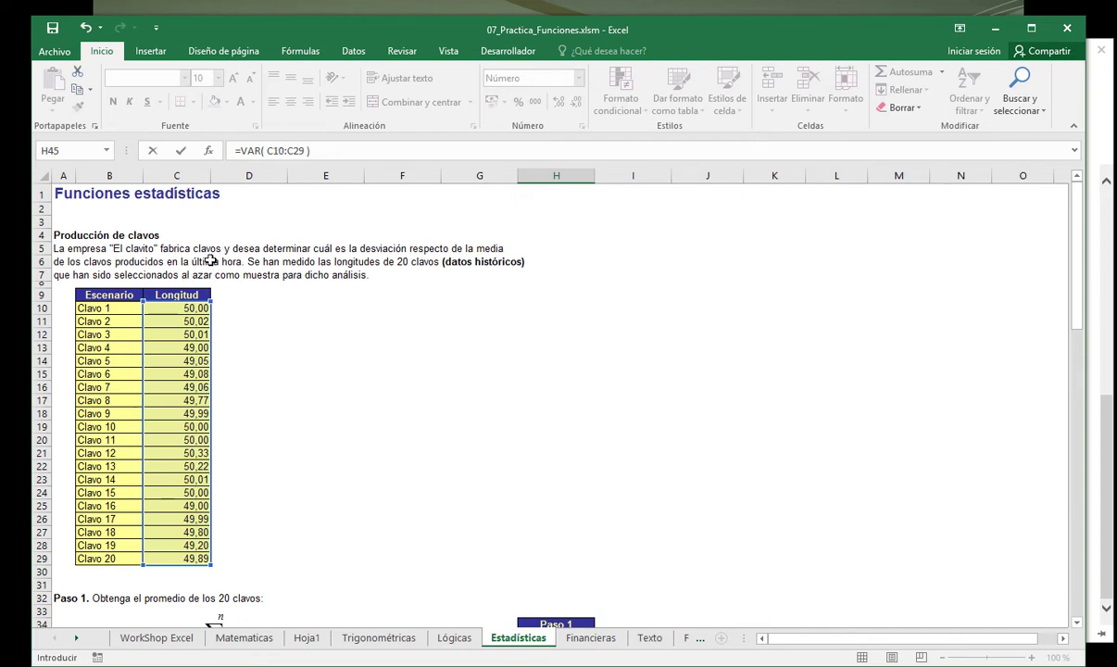
pyautogui.press('Return')
pyautogui.scroll(-3, 556, 277)
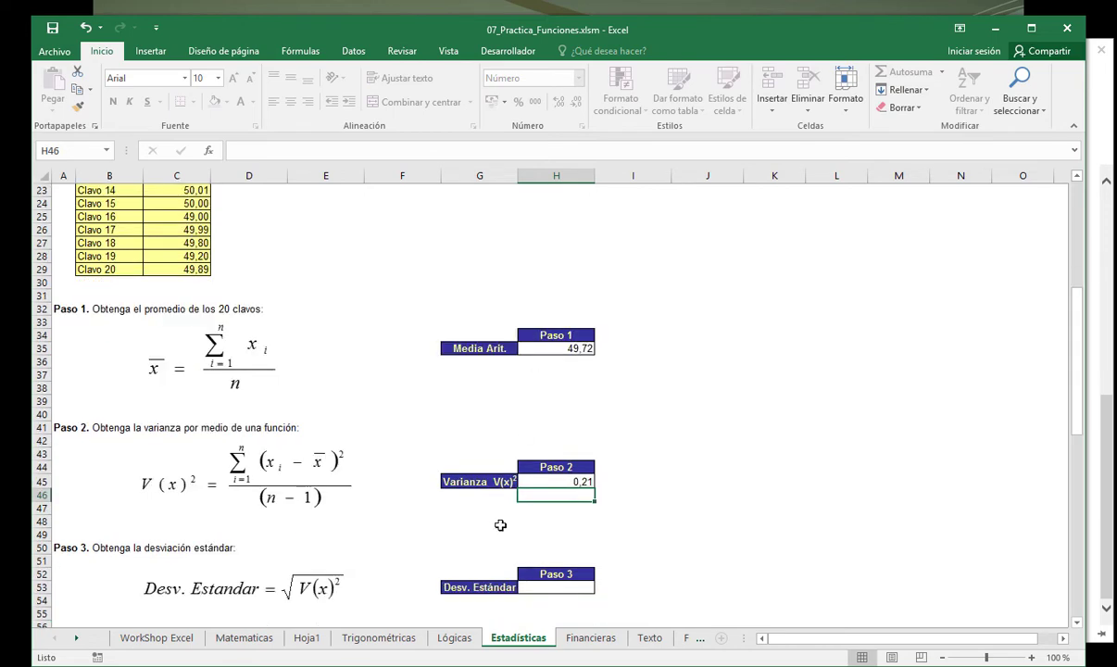
pyautogui.click(553, 481)
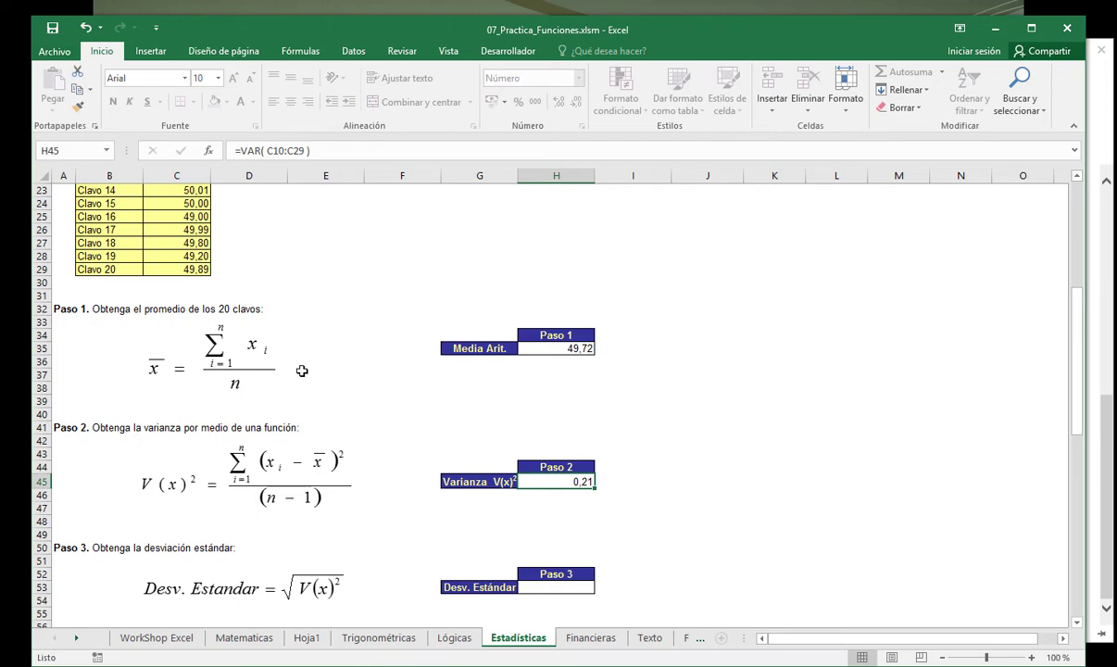
# Begin a DESVEST formula in the Desv. Estándar cell H53 of Paso 3 after comparing the DESVEST and DESVESTP descriptions.
pyautogui.click(529, 588)
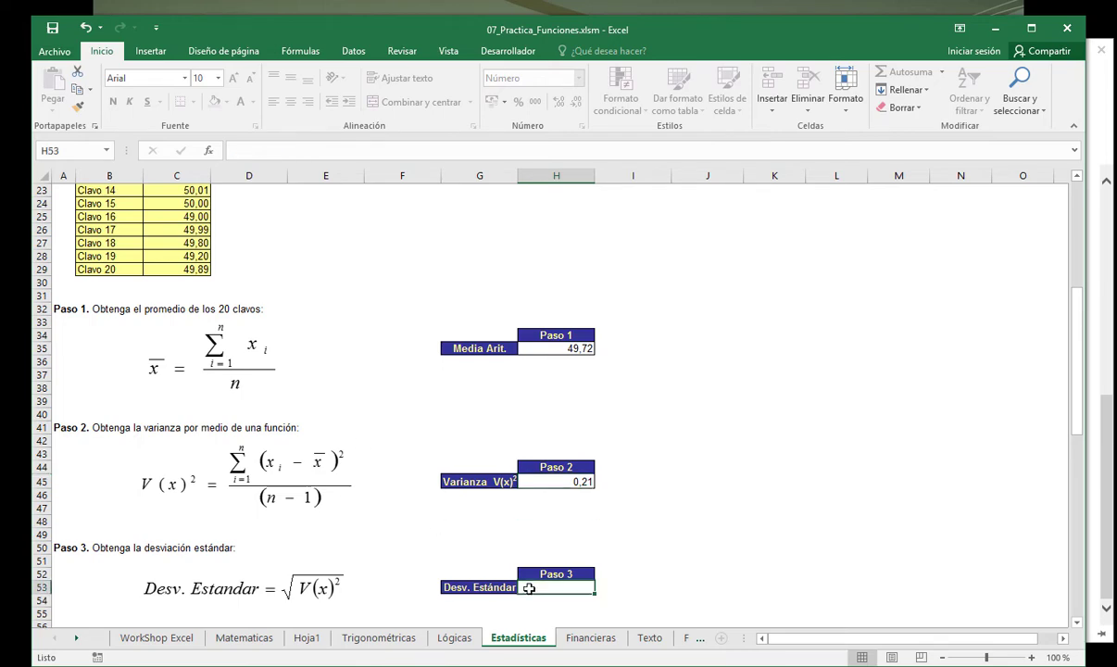
pyautogui.write('=des')
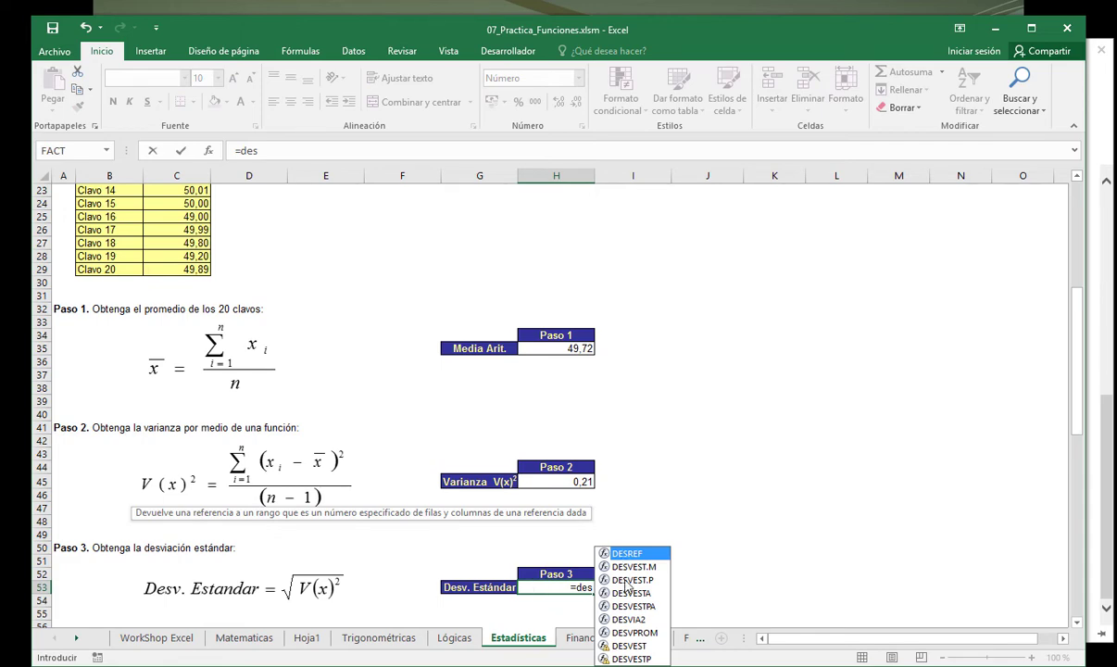
pyautogui.click(620, 648)
pyautogui.click(623, 659)
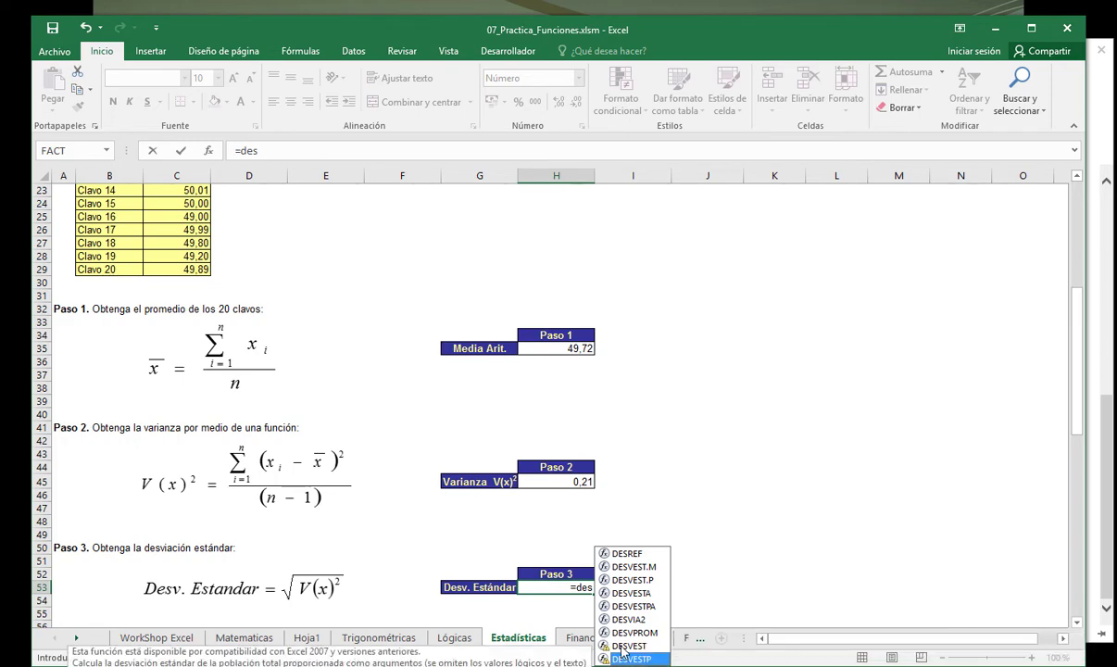
pyautogui.click(621, 649)
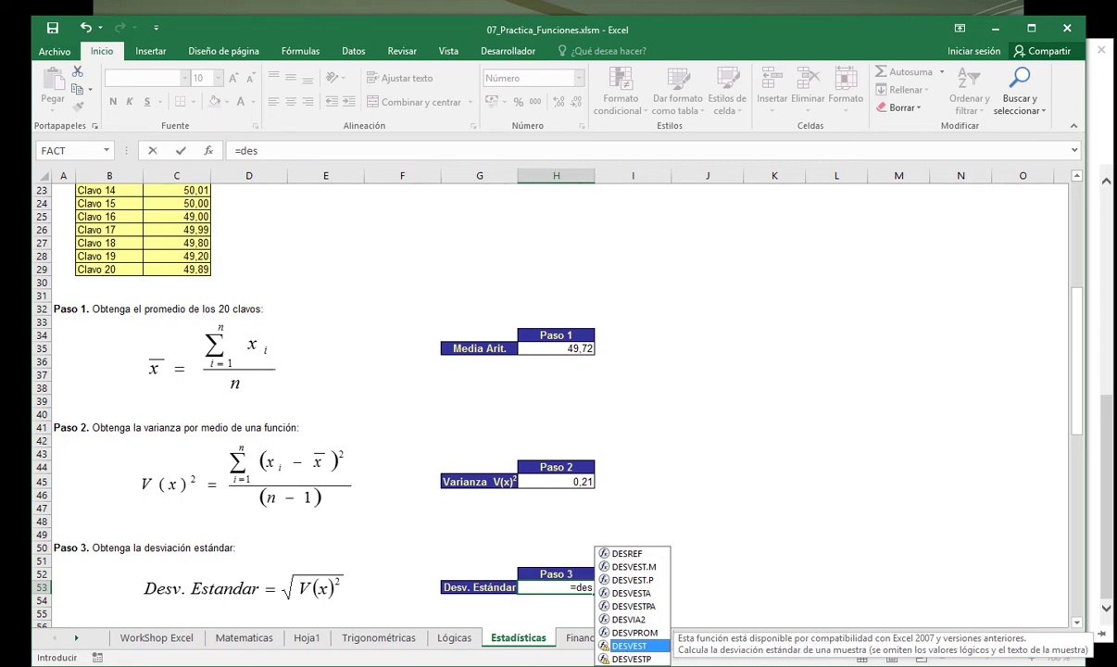
pyautogui.click(649, 661)
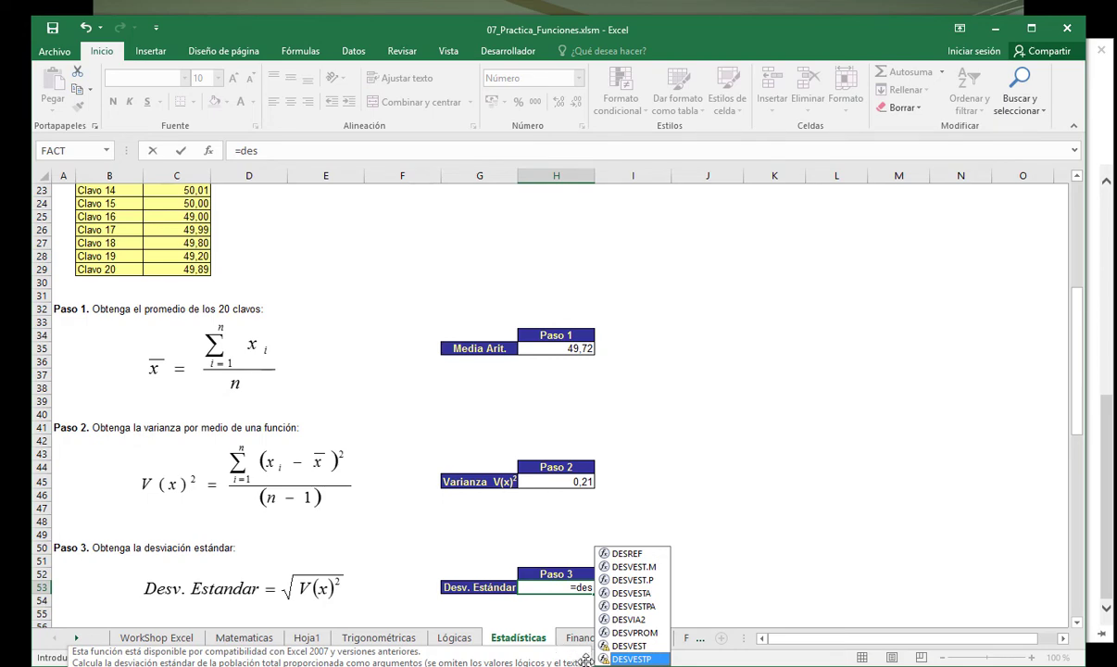
pyautogui.click(630, 646)
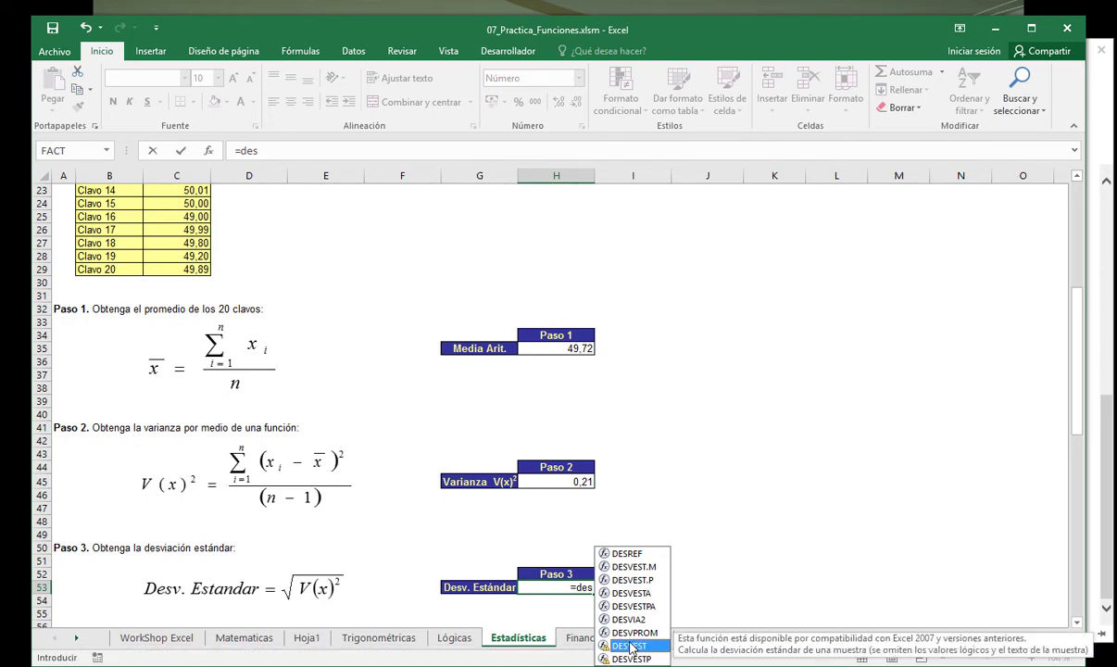
pyautogui.doubleClick(630, 646)
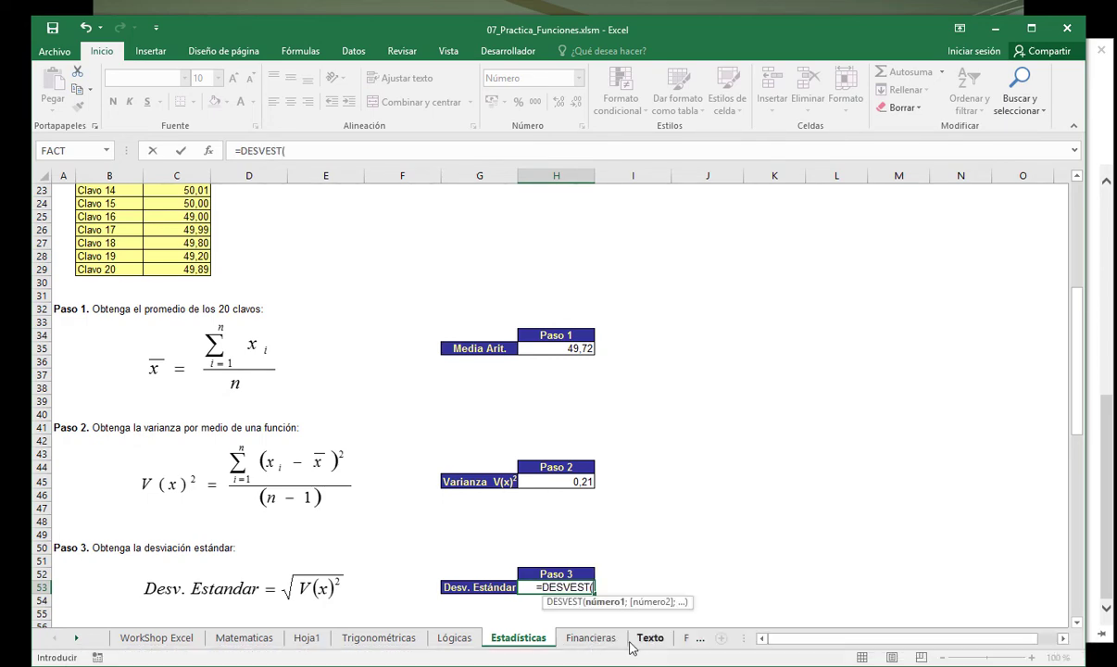
# Complete the standard deviation formula in H53 as =DESVEST(C10:C29), covering the Longitud values of the 20 nails.
pyautogui.click(183, 270)
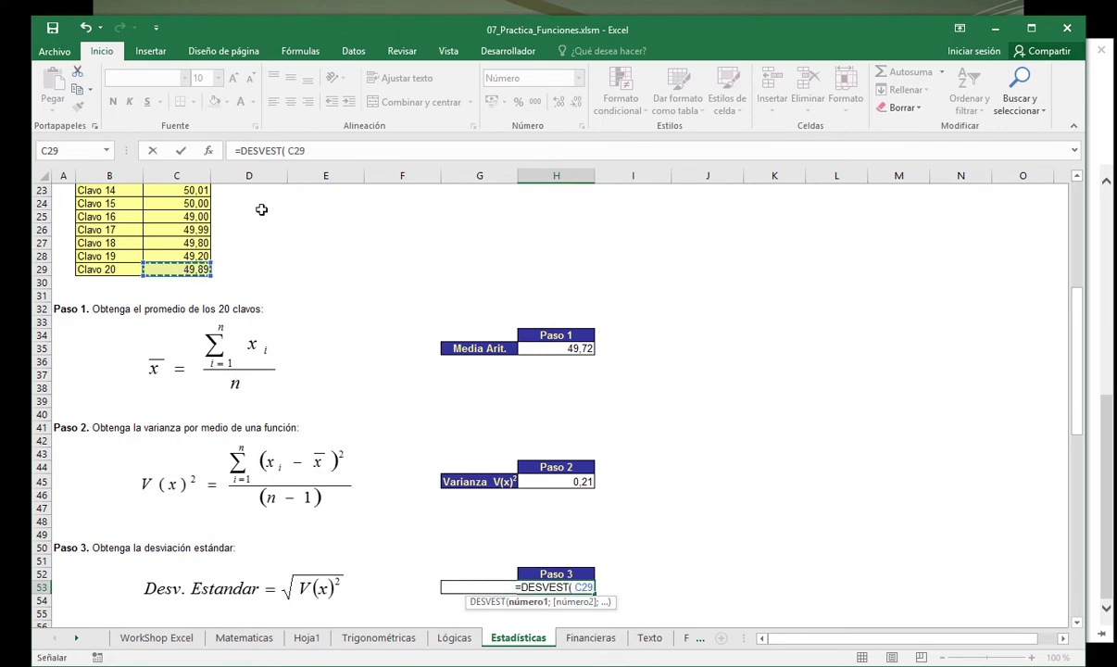
pyautogui.hotkey('ctrl', 'shift', 'Up')
pyautogui.hotkey('shift', 'Down')
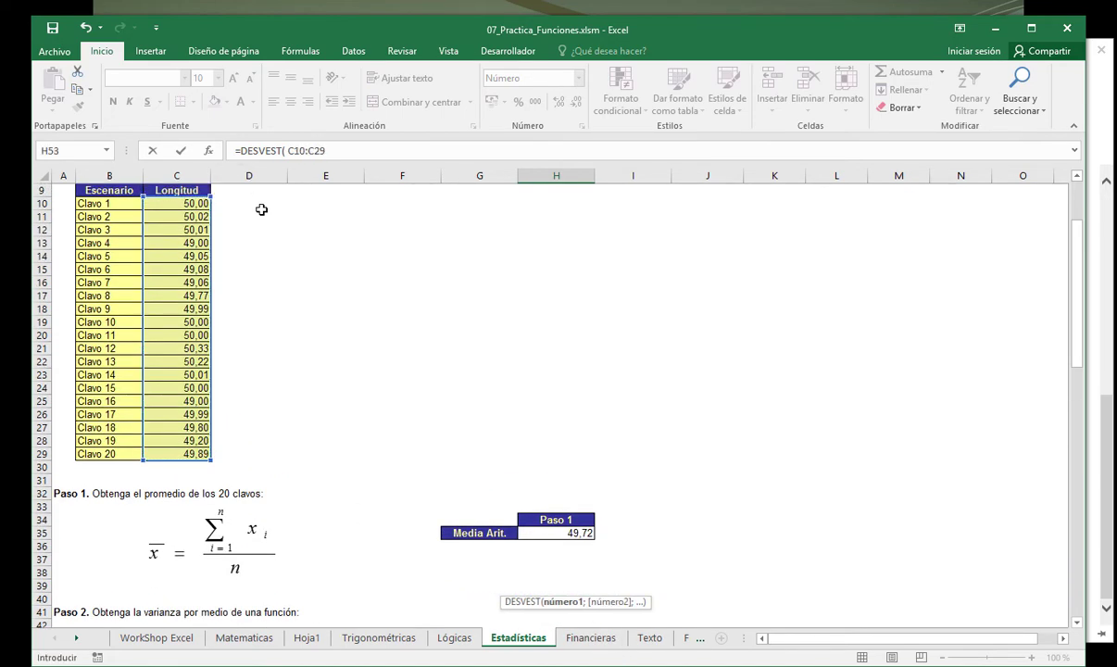
pyautogui.write(')')
pyautogui.press('Return')
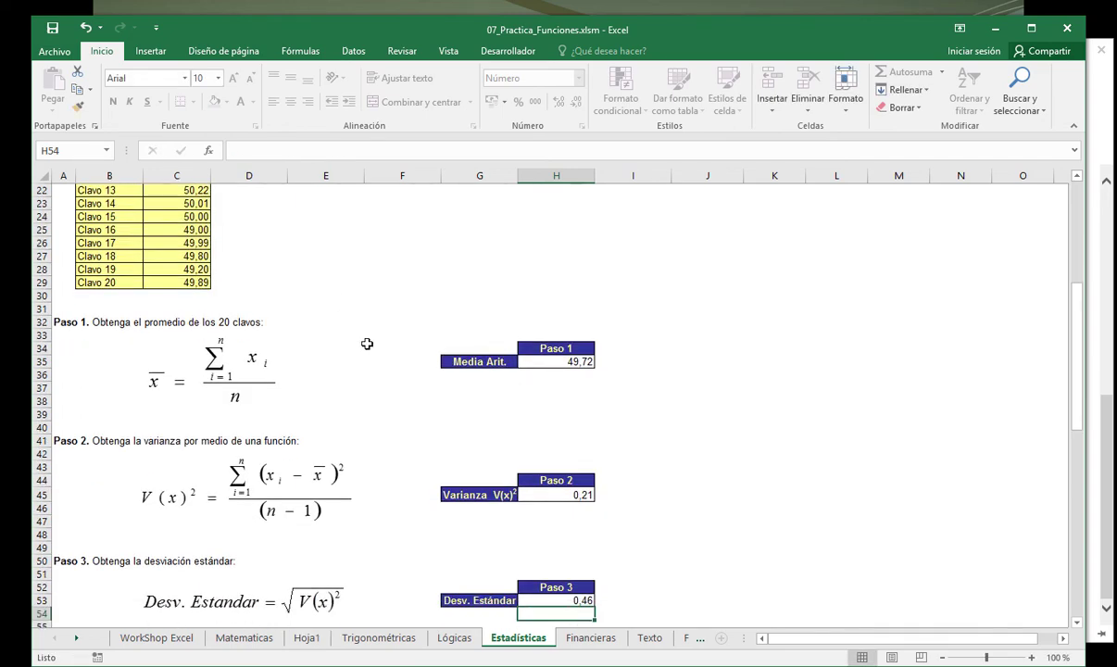
pyautogui.scroll(-1, 377, 450)
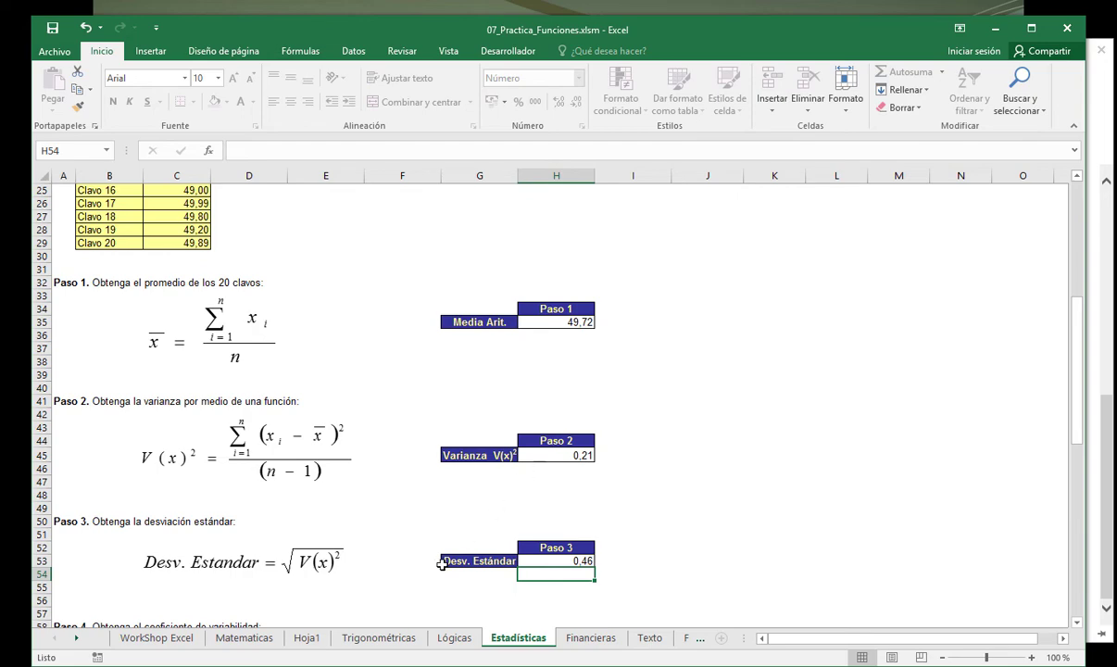
# Start a PERCENTIL formula in the percentil 10 cell F72 of Paso 5 and open the function's help article.
pyautogui.scroll(-8, 426, 587)
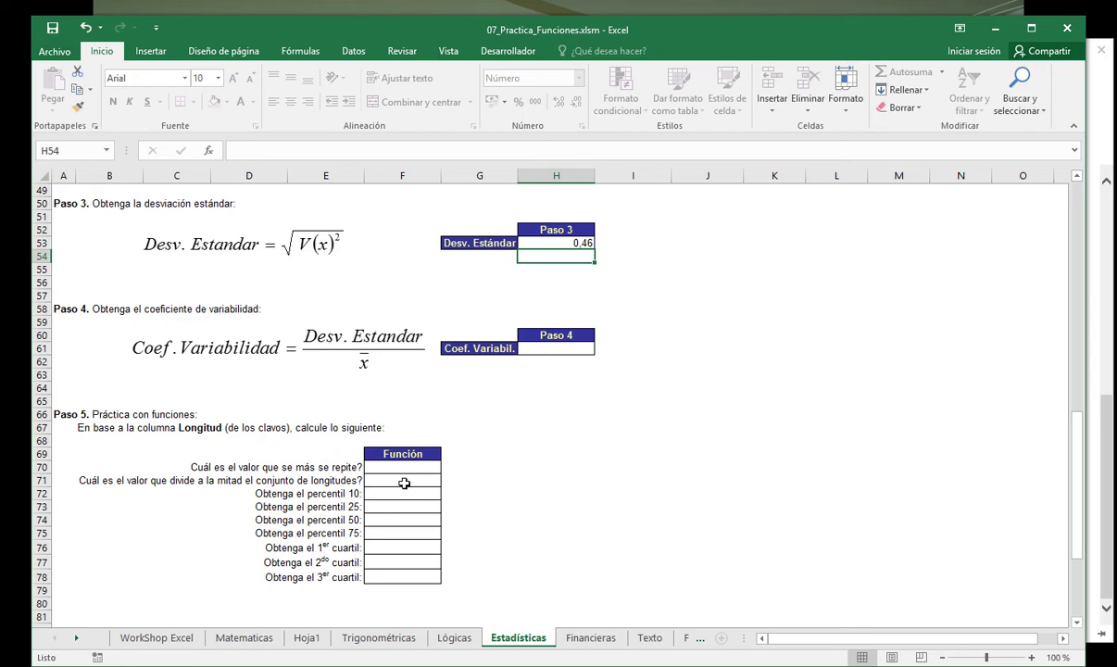
pyautogui.click(396, 490)
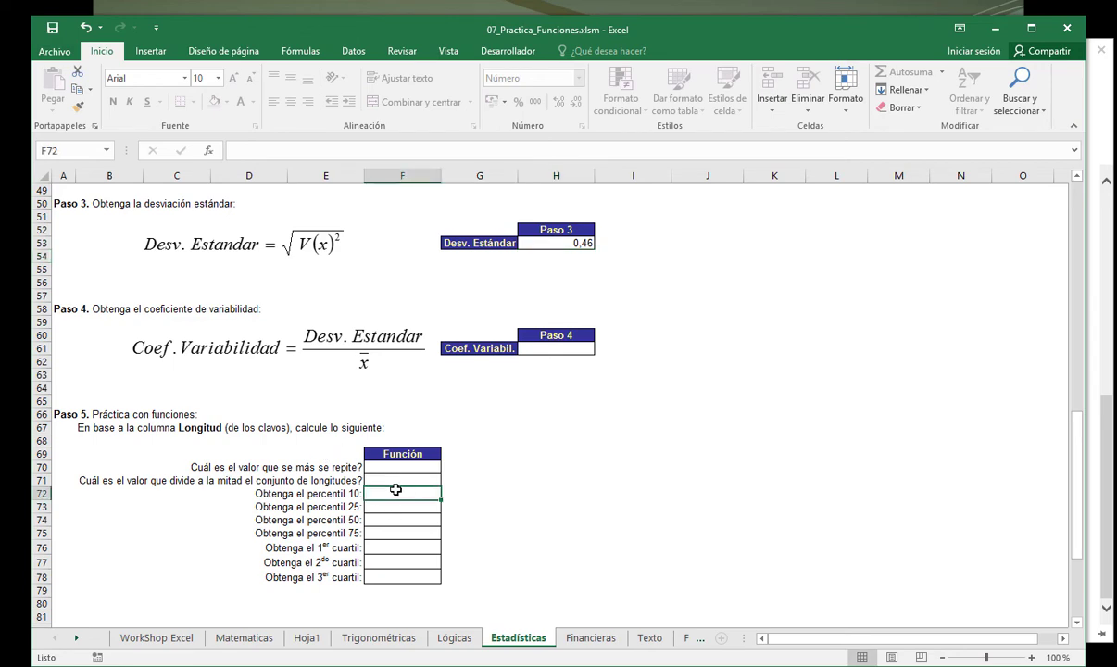
pyautogui.write('=per')
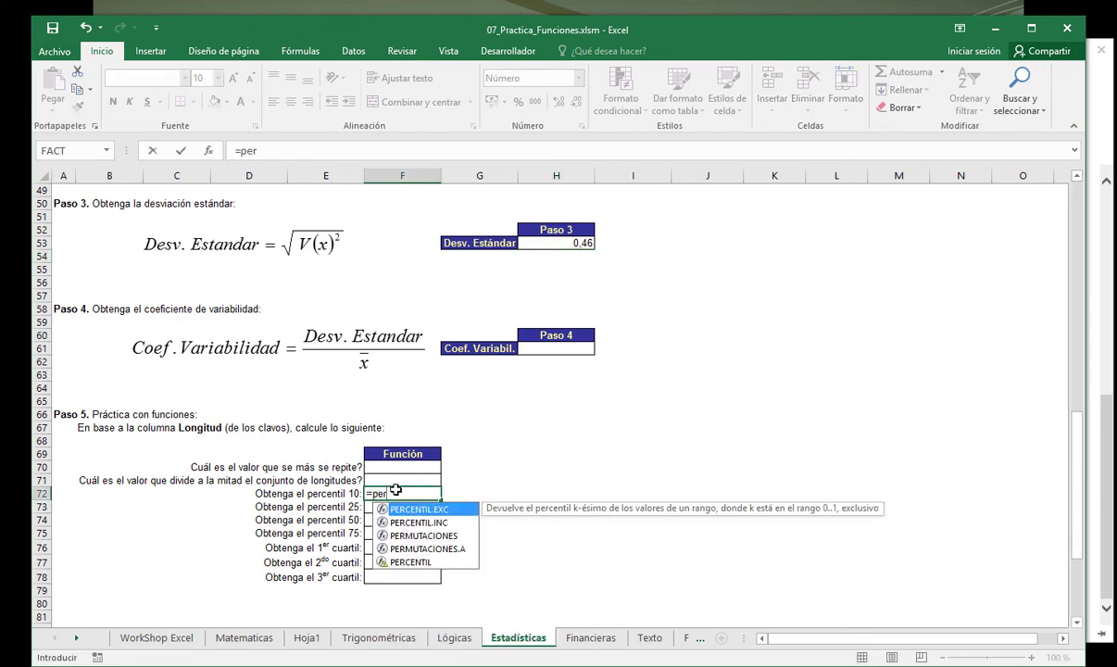
pyautogui.click(405, 565)
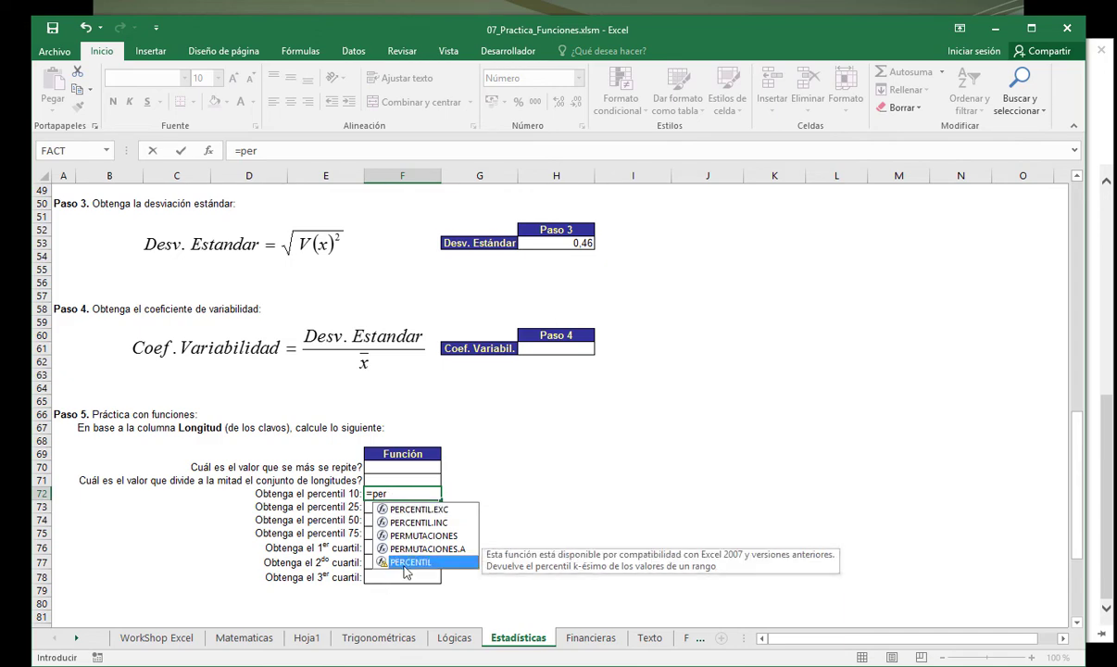
pyautogui.doubleClick(405, 564)
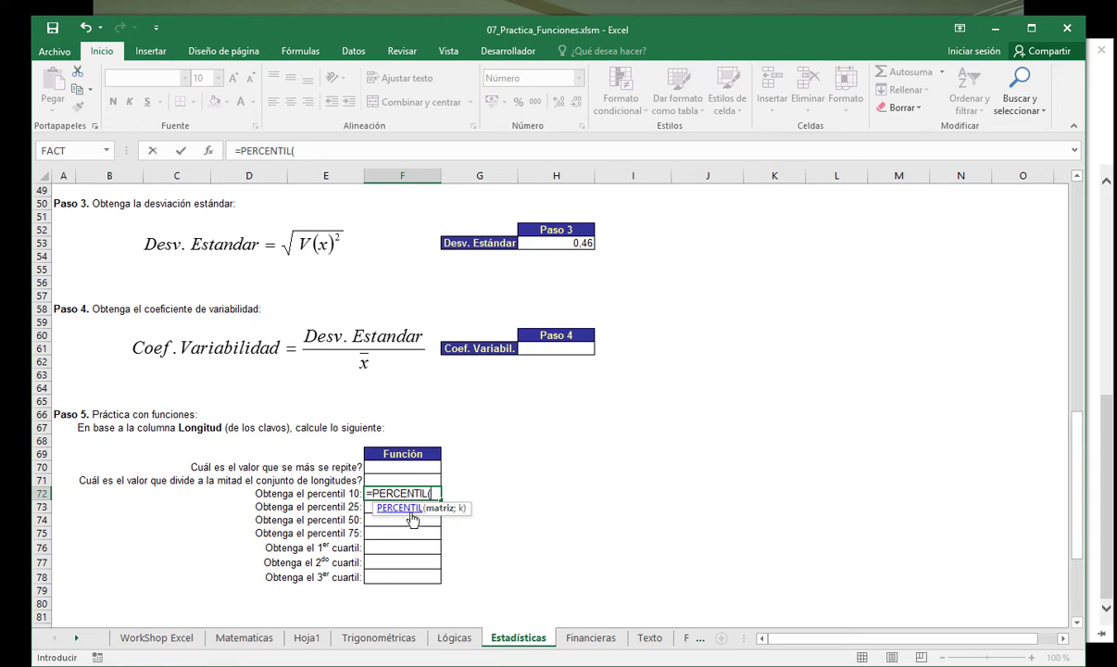
pyautogui.click(412, 511)
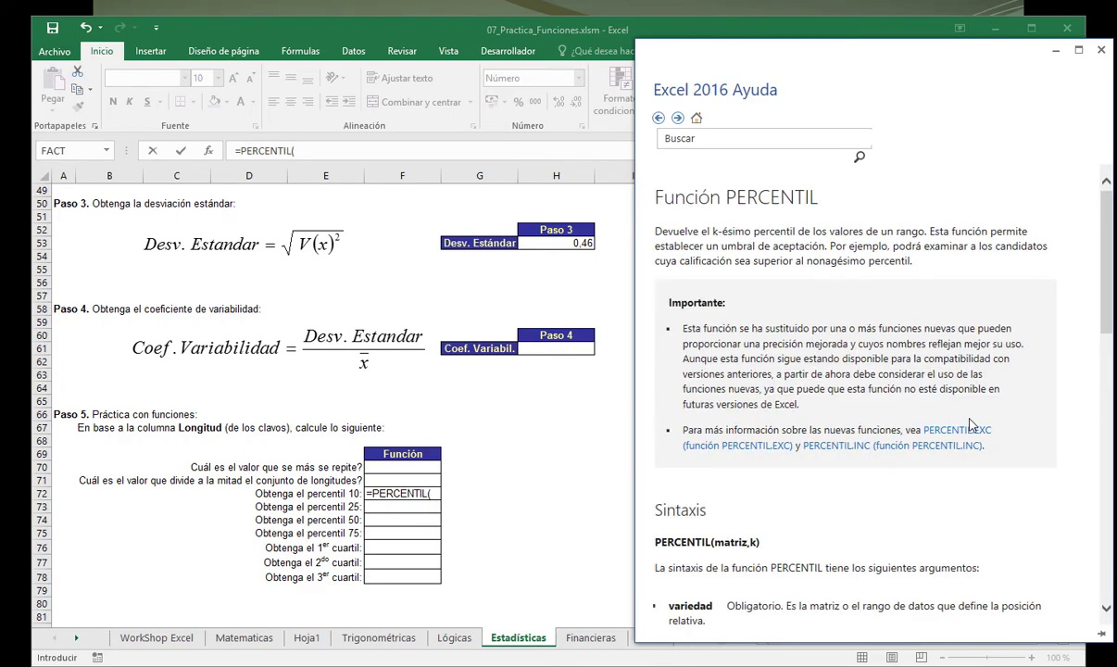
# Read the PERCENTIL syntax, remarks and percentile 30 example in the help article, and cancel the unfinished formula in F72.
pyautogui.scroll(-3, 971, 425)
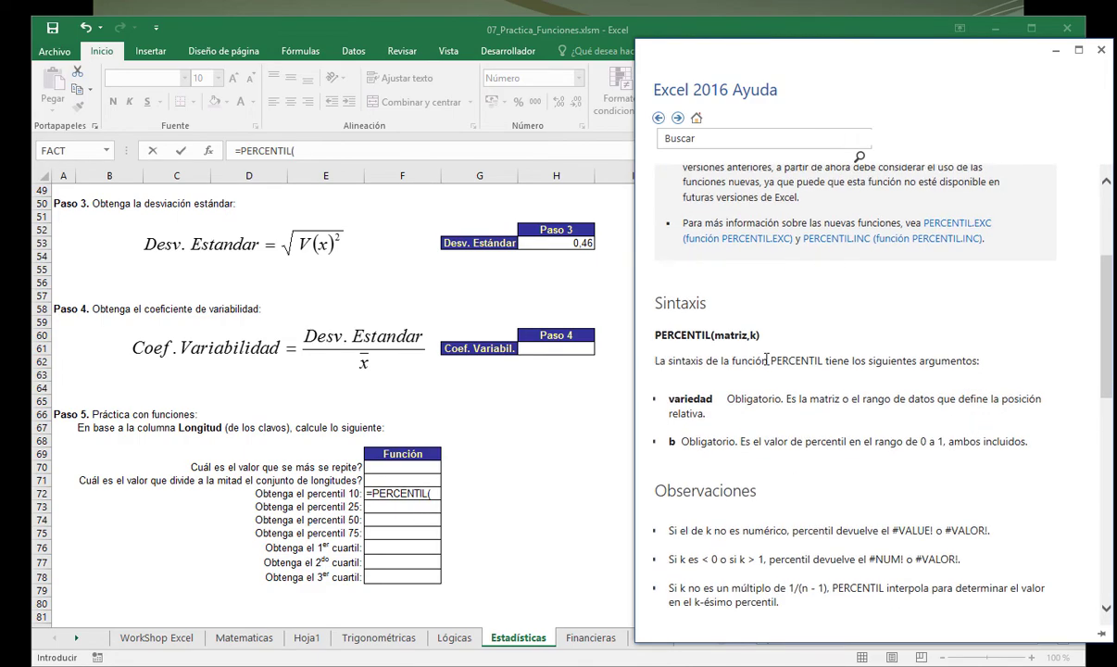
pyautogui.scroll(-7, 772, 361)
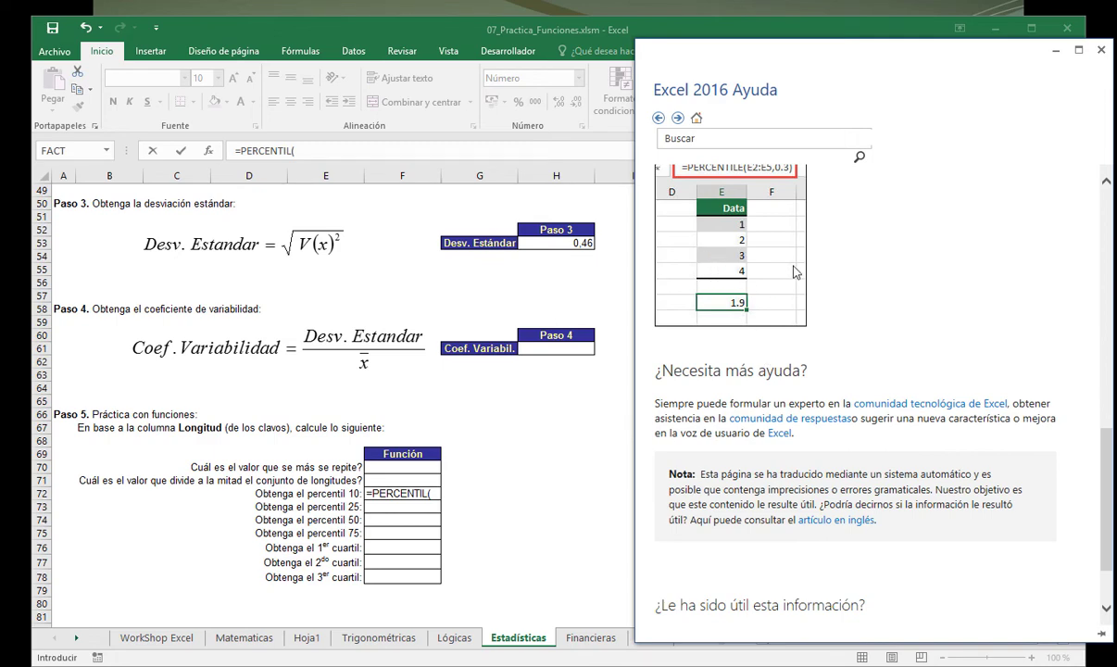
pyautogui.scroll(1, 795, 271)
pyautogui.scroll(3, 795, 271)
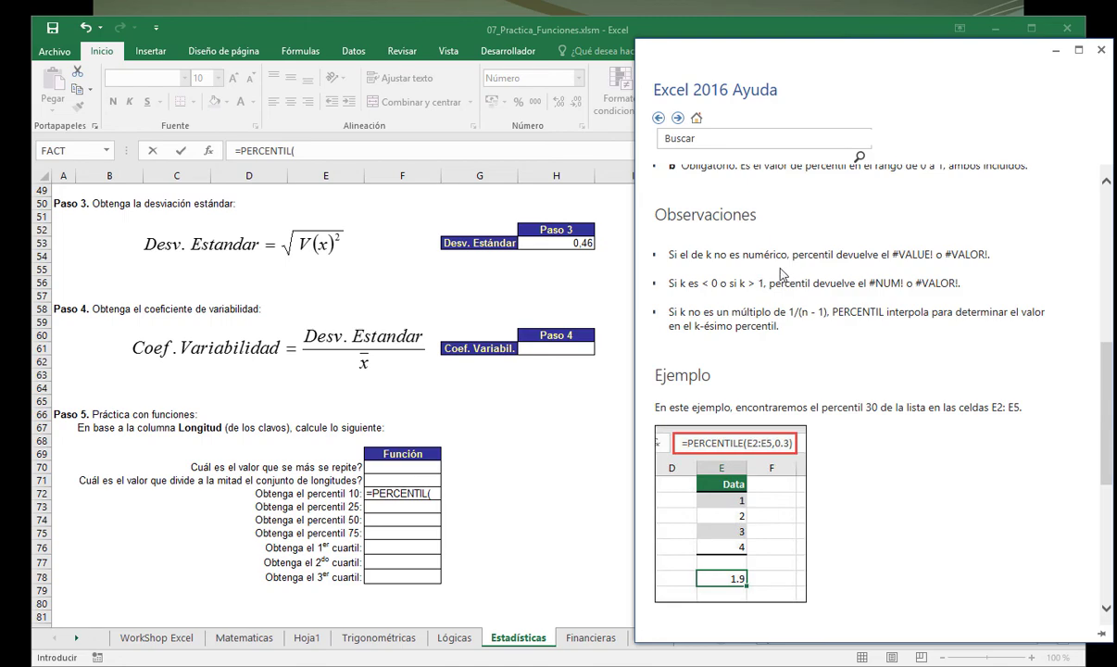
pyautogui.scroll(4, 781, 273)
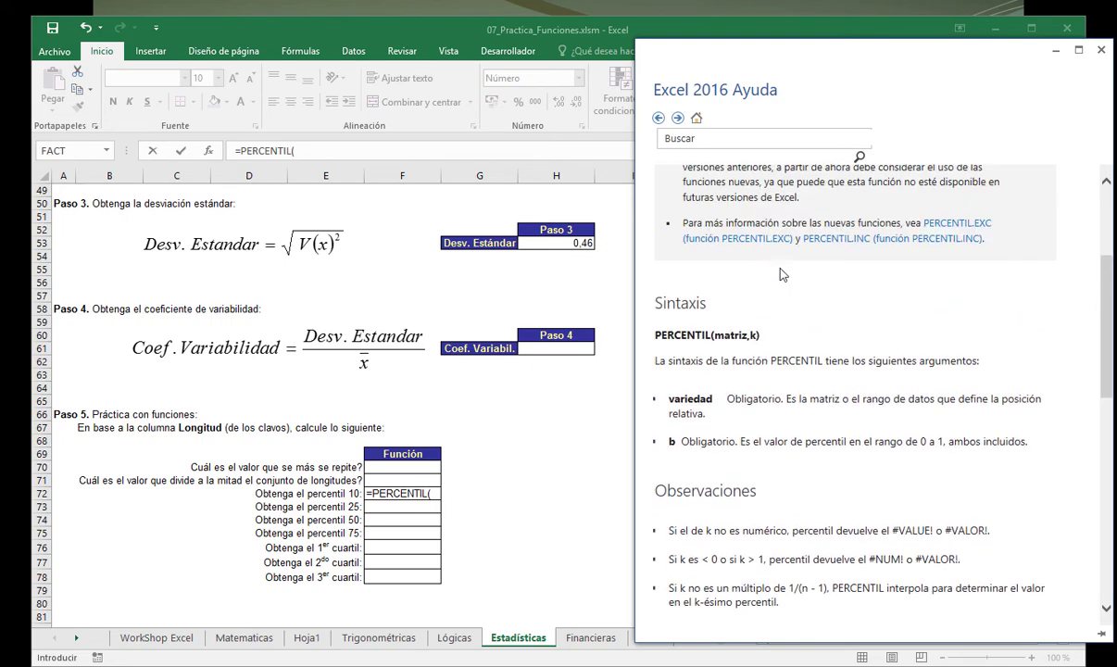
pyautogui.scroll(-5, 782, 274)
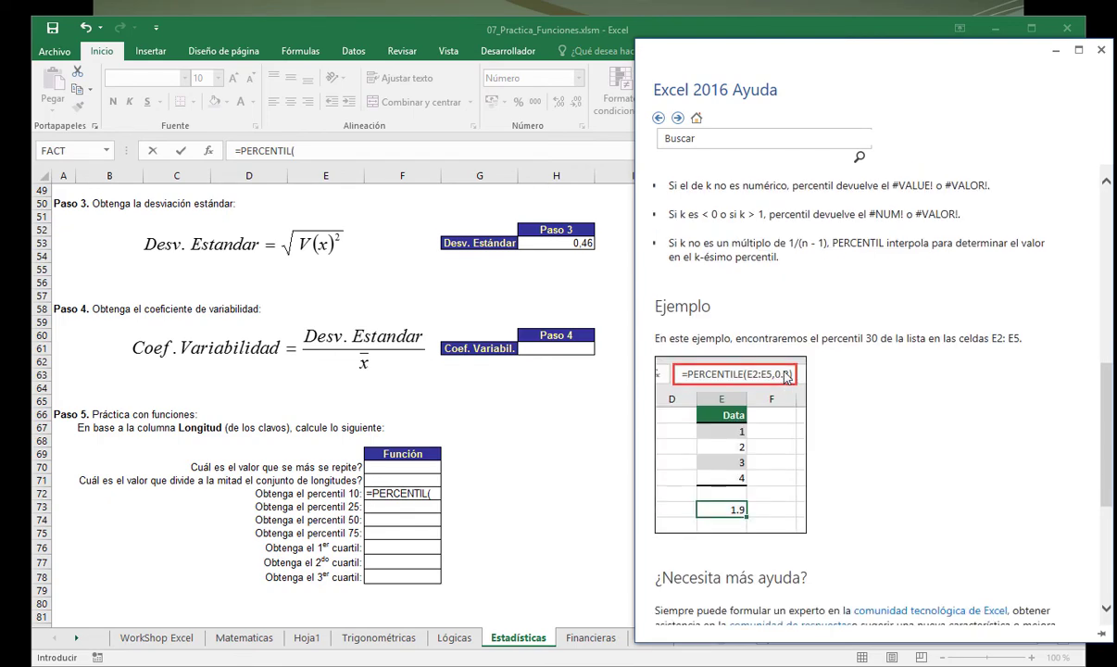
pyautogui.scroll(-3, 786, 375)
pyautogui.scroll(3, 786, 375)
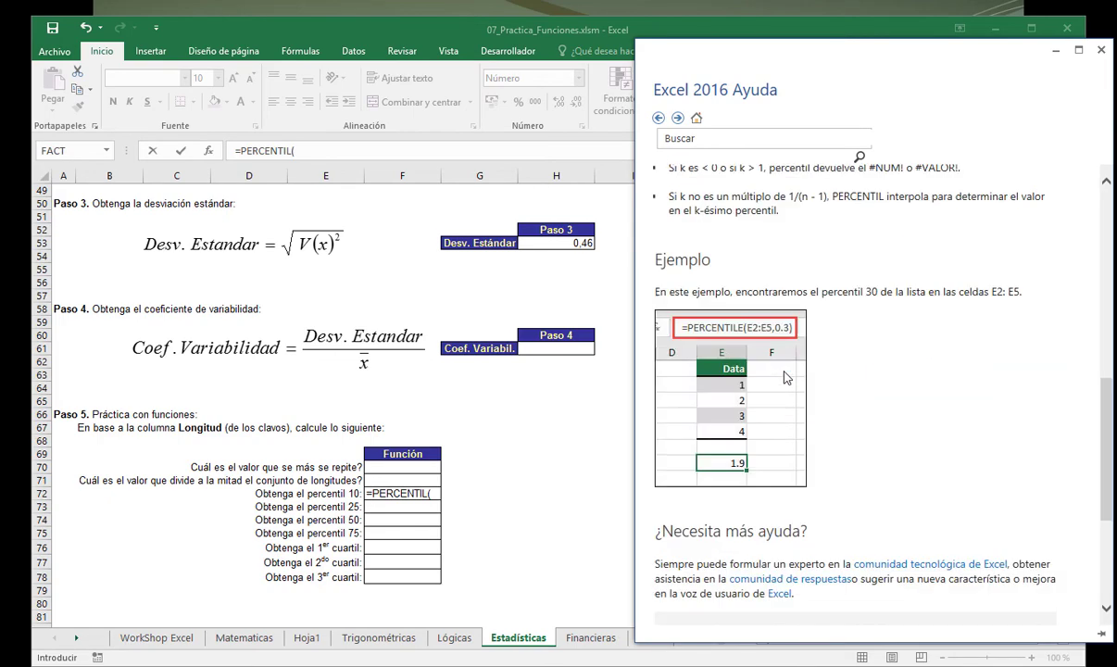
pyautogui.scroll(2, 786, 376)
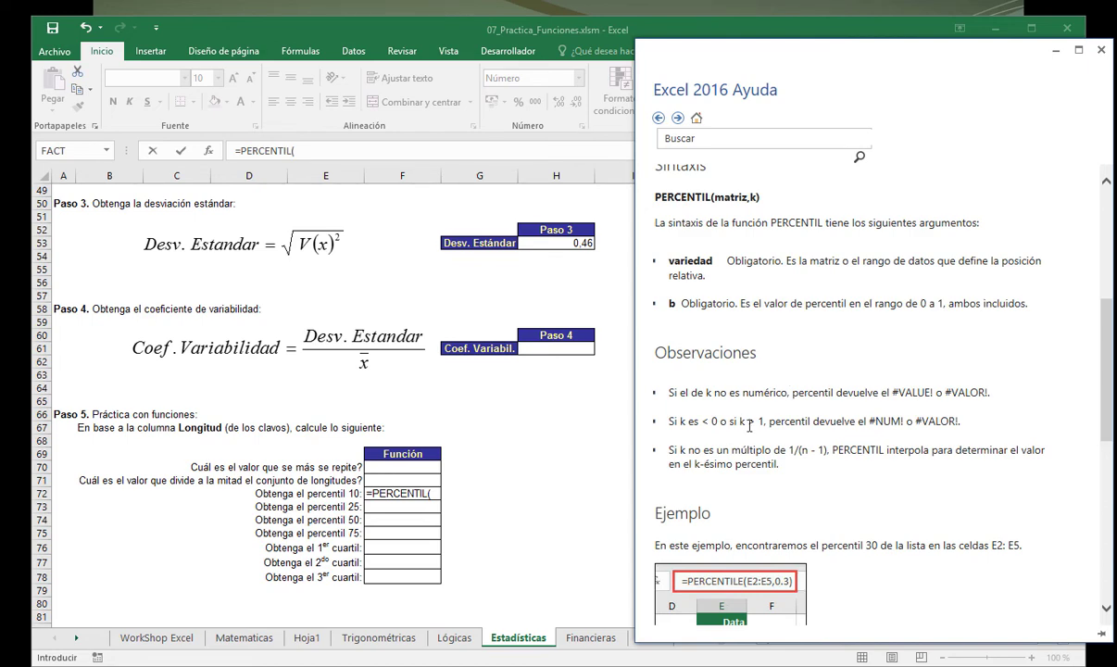
pyautogui.scroll(-2, 749, 425)
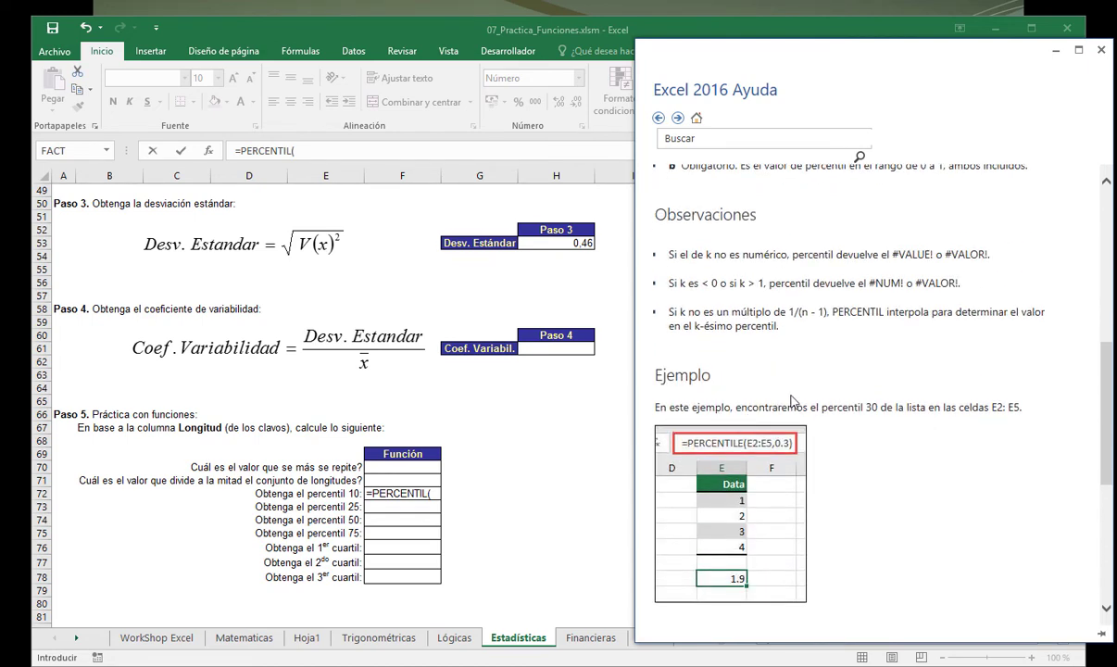
pyautogui.moveTo(820, 407); pyautogui.dragTo(1025, 417)
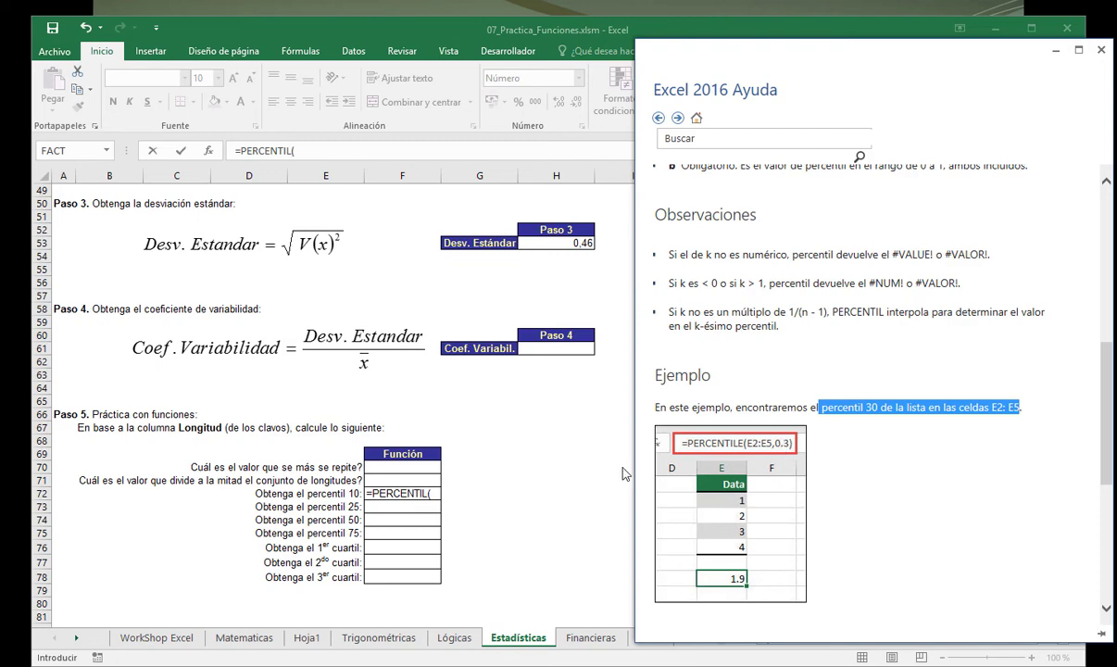
pyautogui.click(334, 460)
pyautogui.press('Escape')
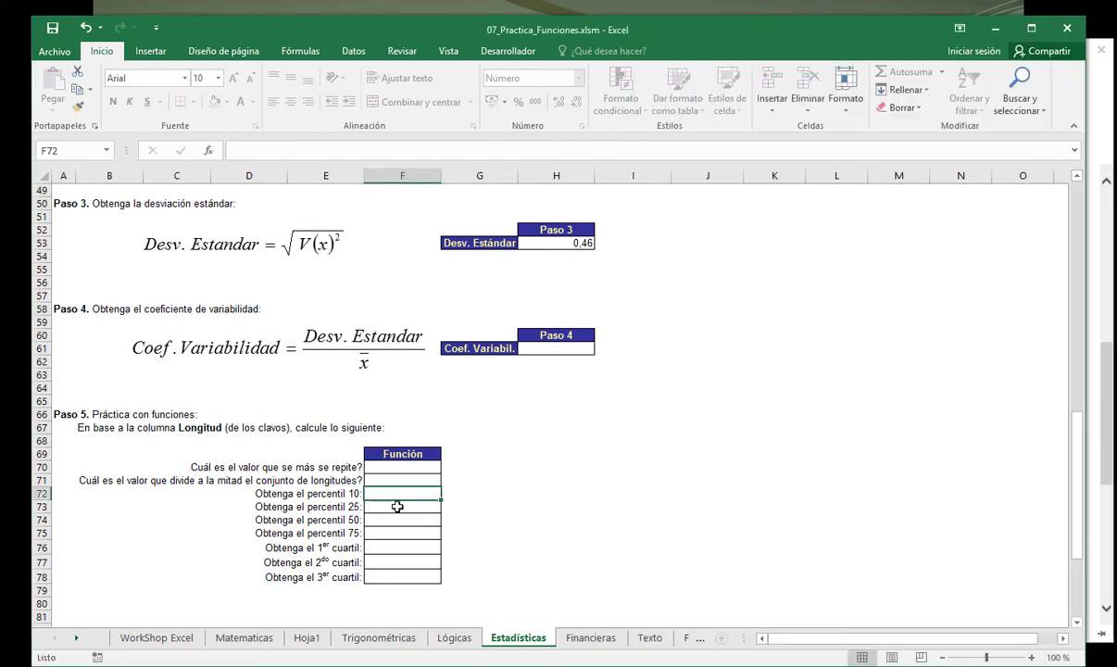
# Start a CUARTIL formula in the first quartile cell F76 and open the function's help article.
pyautogui.click(394, 548)
pyautogui.write('=cu')
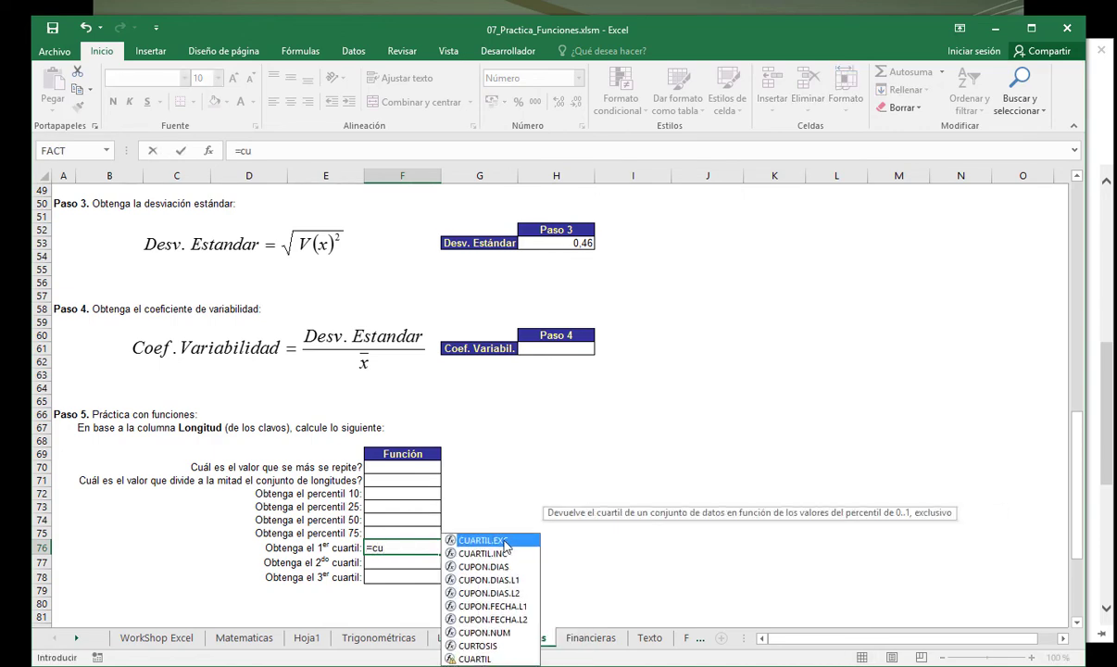
pyautogui.click(477, 658)
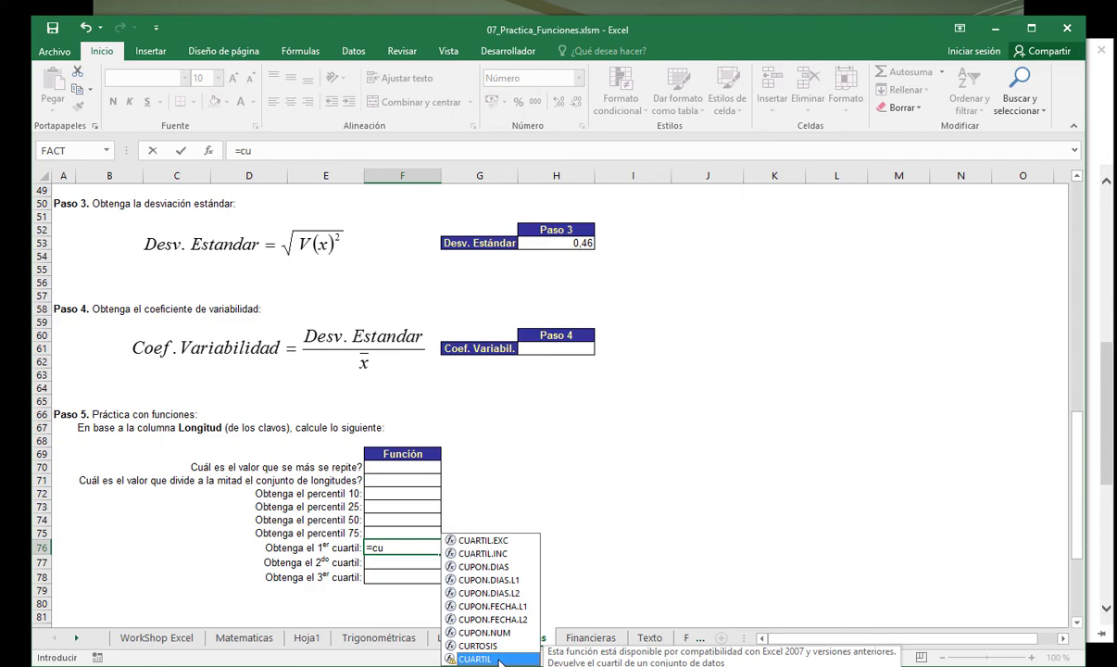
pyautogui.doubleClick(499, 659)
pyautogui.click(400, 565)
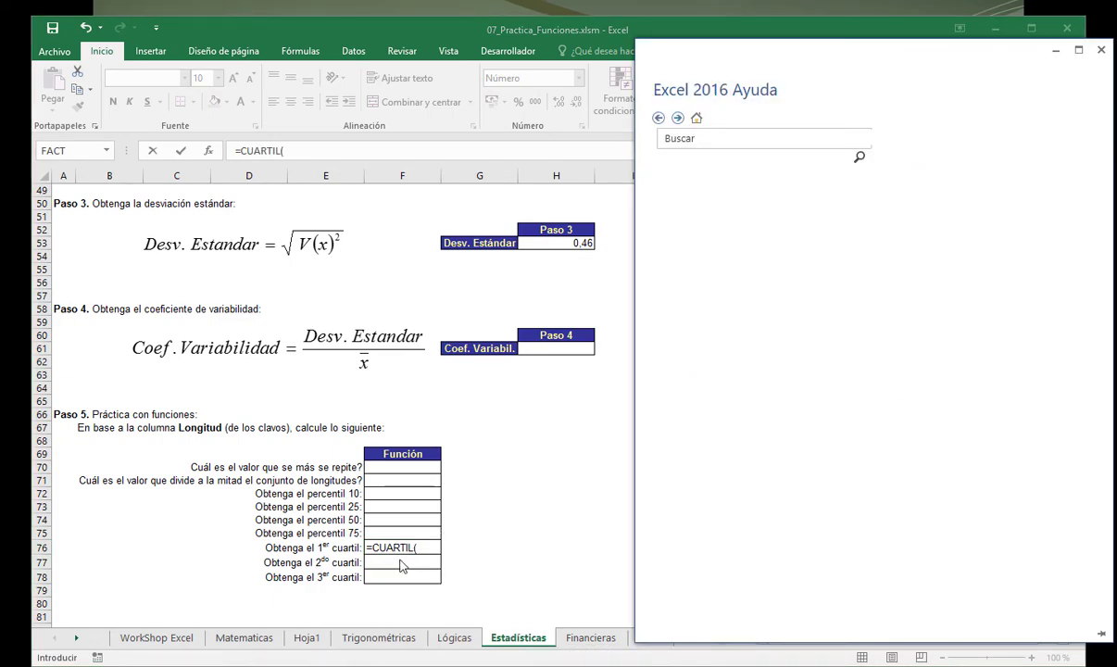
# Examine the CUARTIL arguments, quartile value table and example formula in the help article, and cancel the unfinished formula in F76.
pyautogui.scroll(-5, 792, 450)
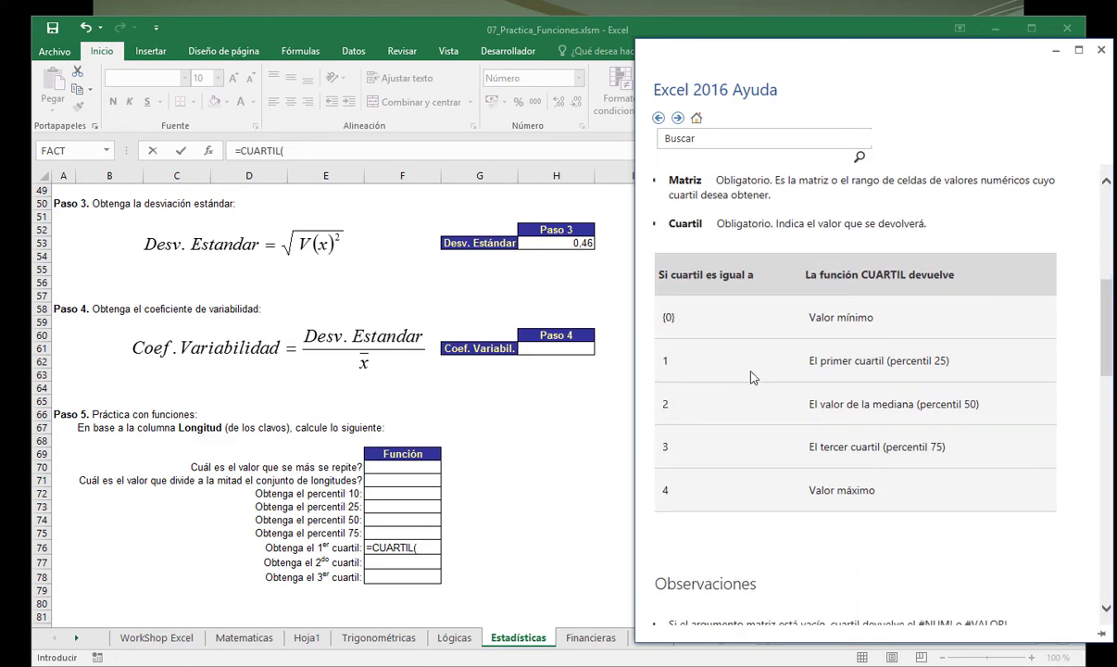
pyautogui.scroll(-10, 753, 377)
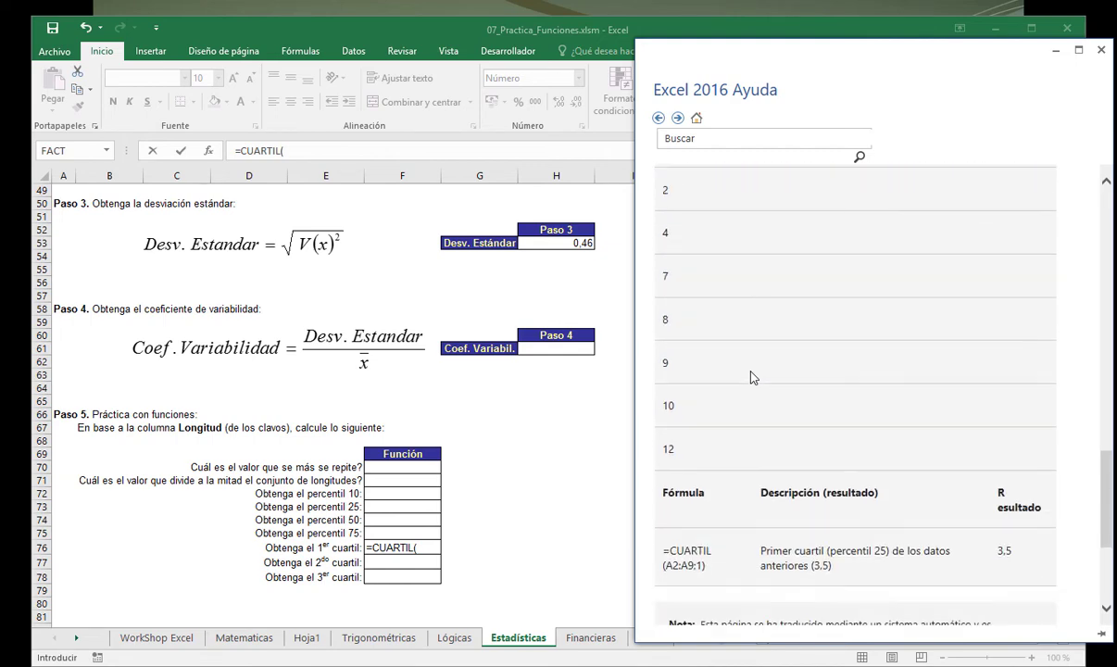
pyautogui.scroll(-3, 752, 377)
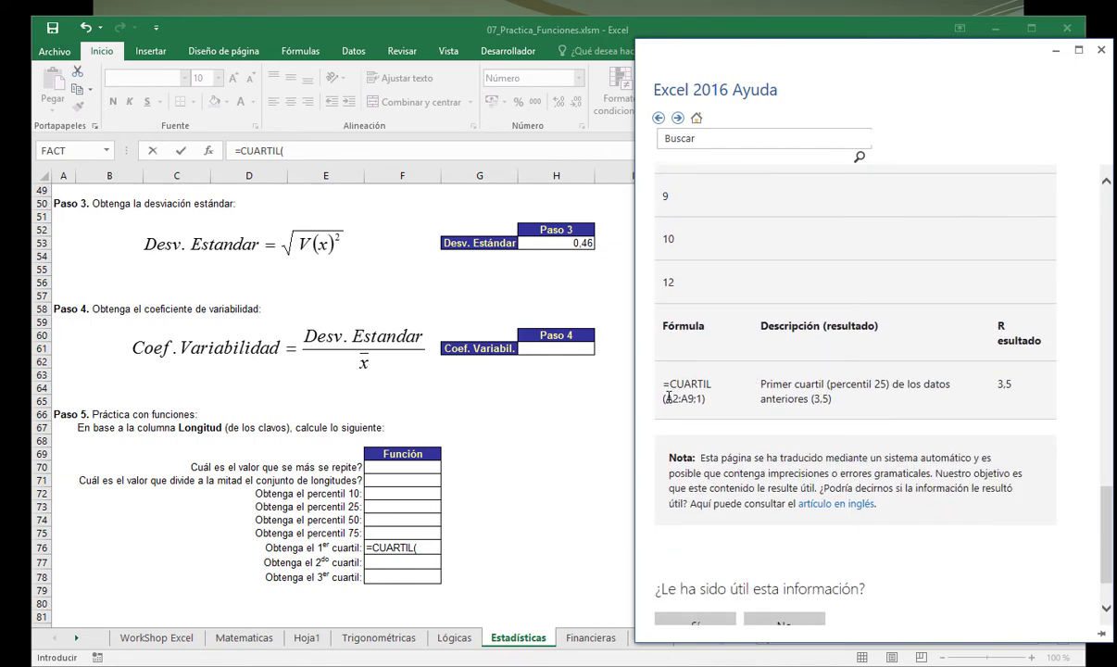
pyautogui.moveTo(663, 398); pyautogui.dragTo(692, 396)
pyautogui.click(696, 398)
pyautogui.scroll(12, 699, 398)
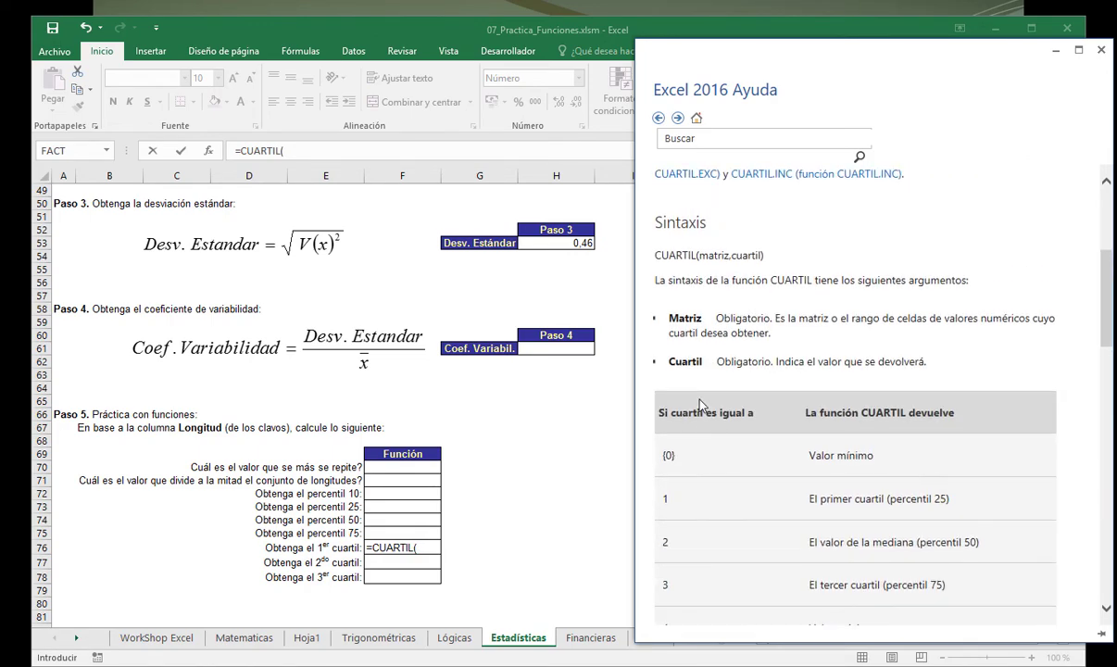
pyautogui.scroll(-1, 701, 405)
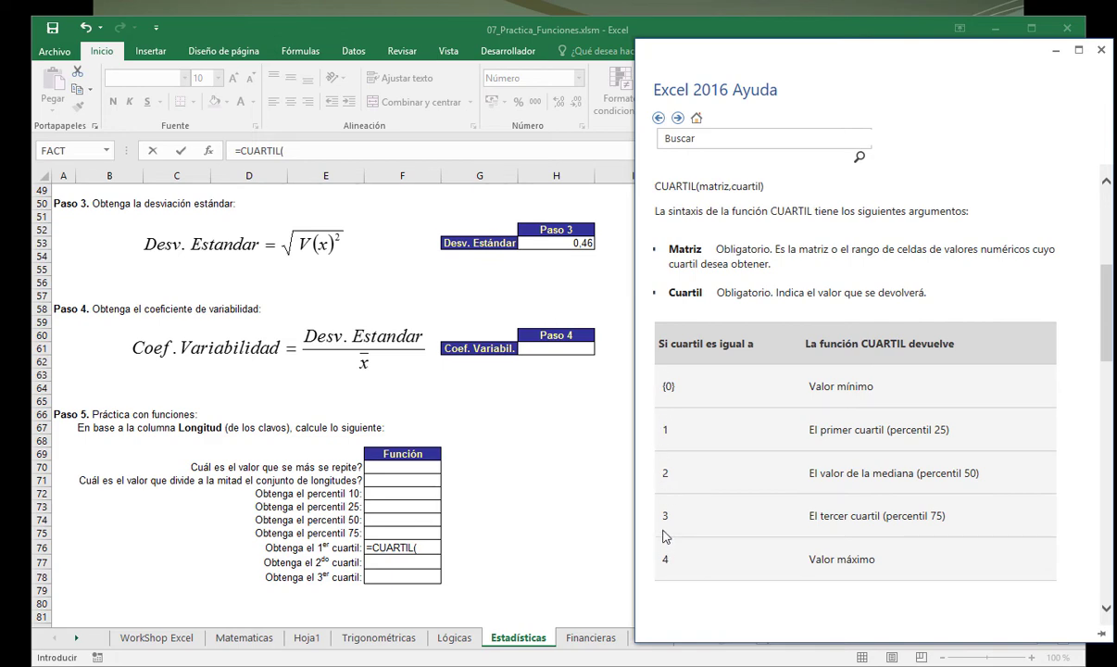
pyautogui.click(458, 540)
pyautogui.press('Escape')
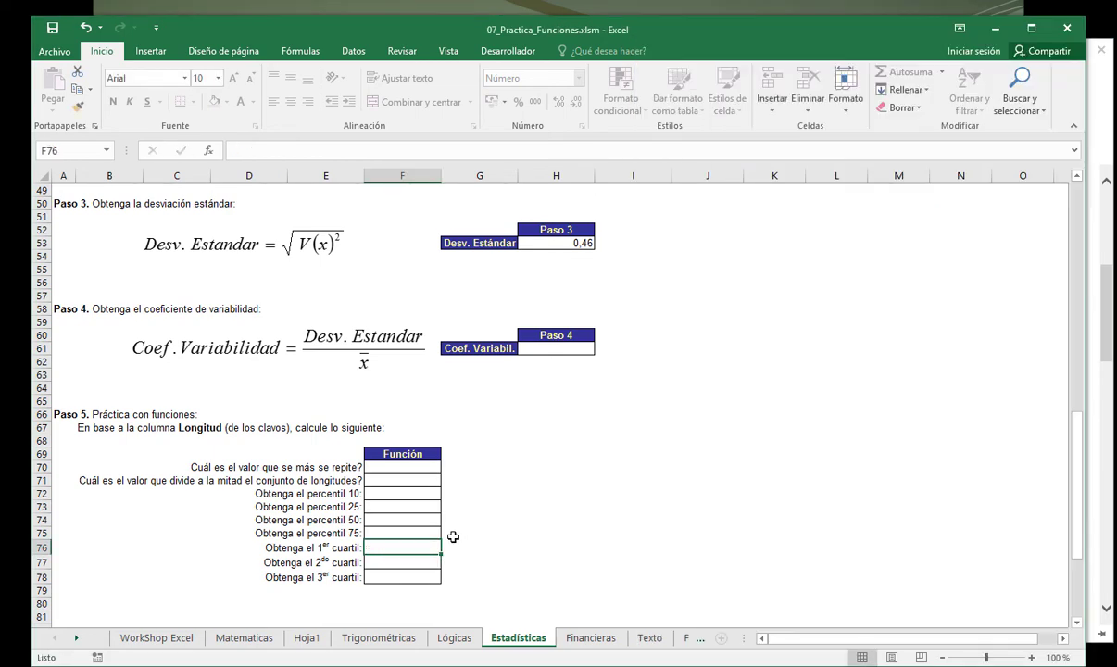
# Open the Financieras sheet and review the Paso 1 Valor Actual Neto statement, its formula and the input tables.
pyautogui.click(591, 638)
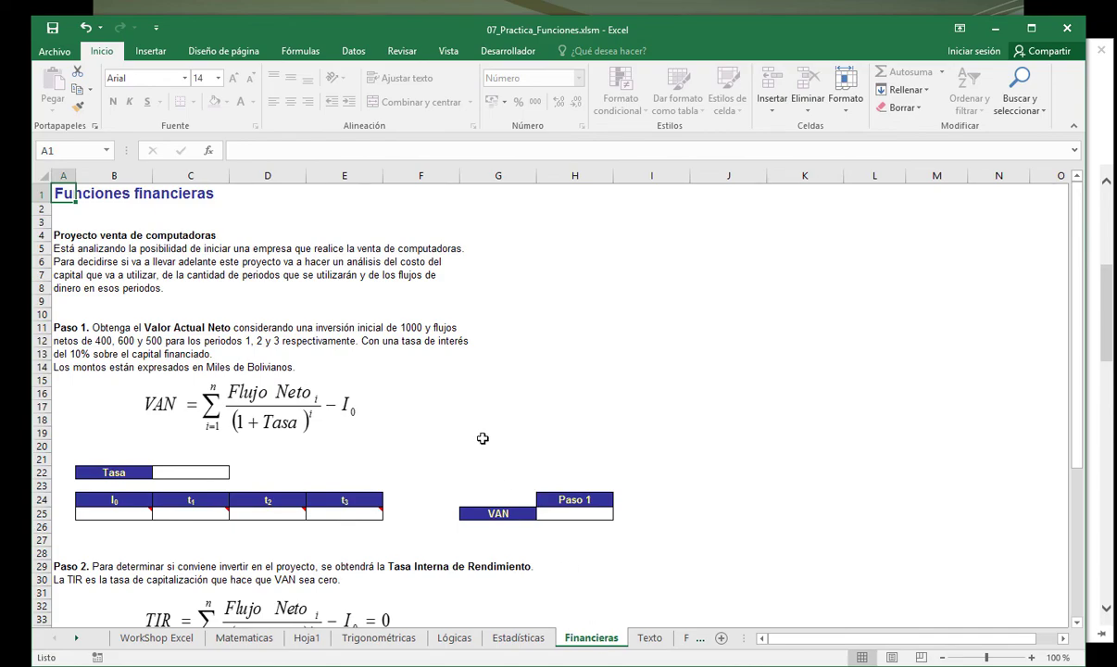
pyautogui.scroll(-2, 482, 438)
pyautogui.scroll(9, 483, 438)
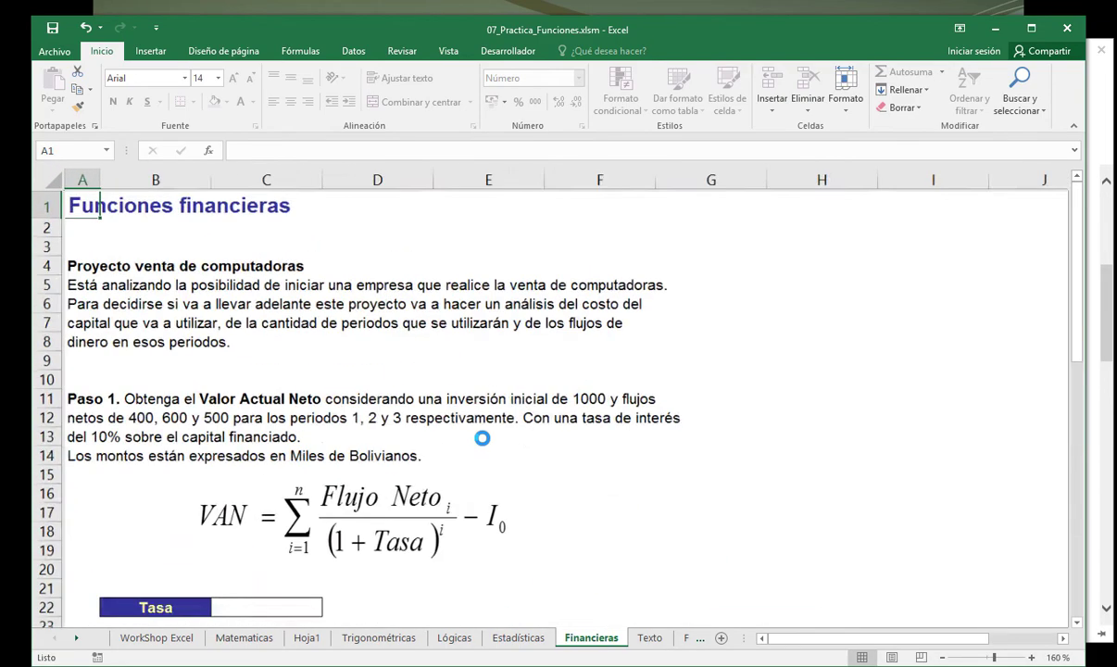
pyautogui.scroll(-1, 483, 439)
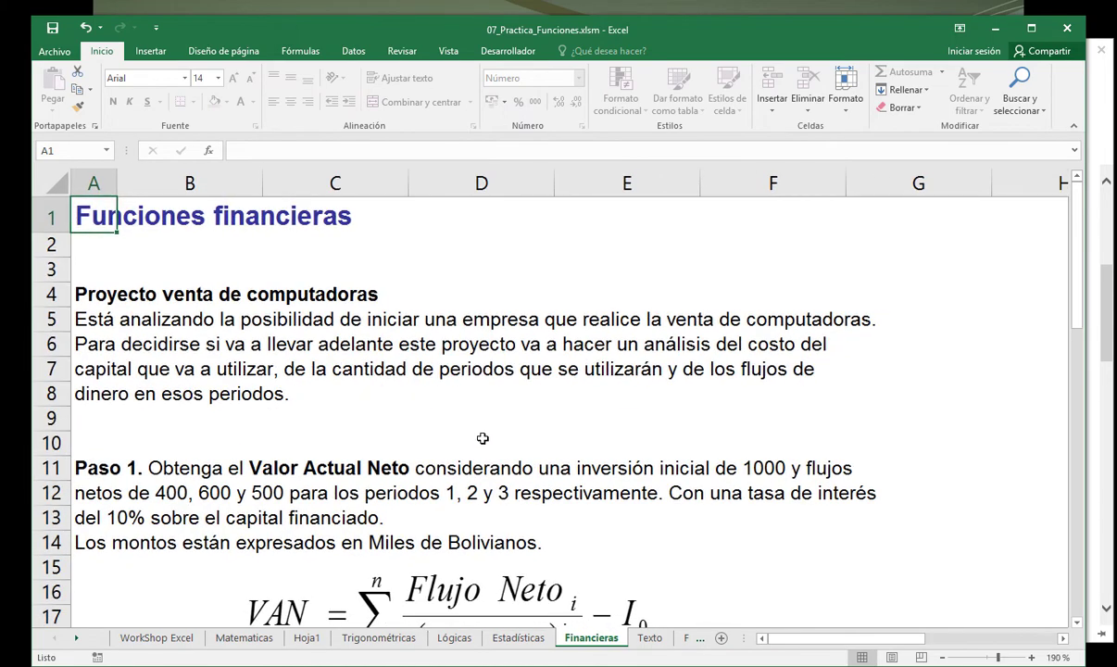
pyautogui.scroll(-2, 482, 438)
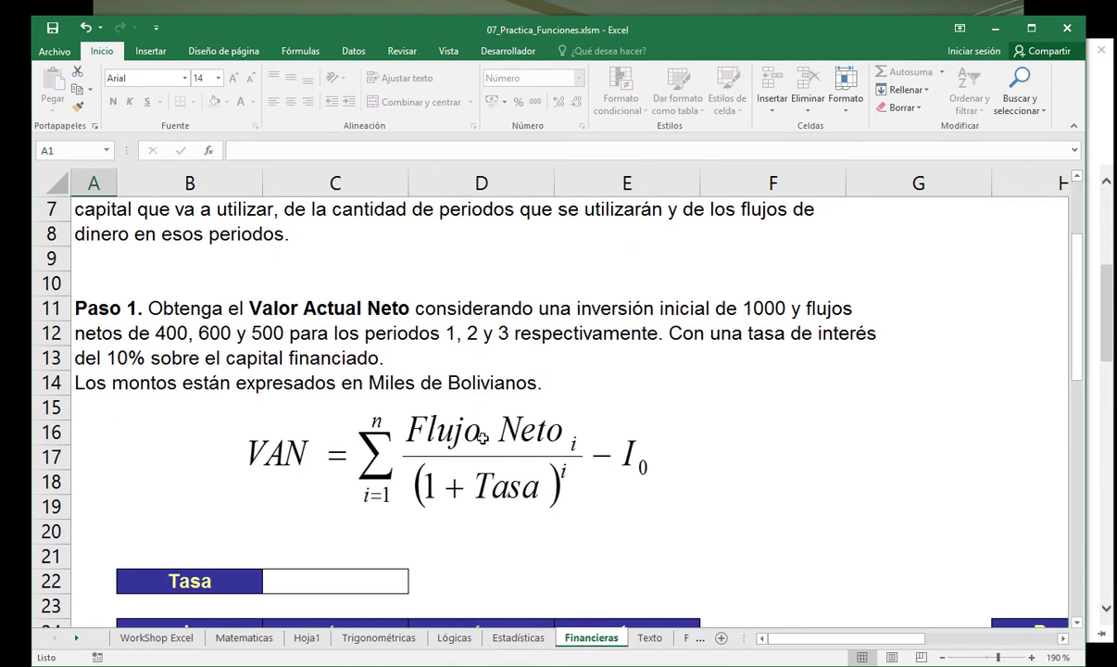
pyautogui.scroll(-1, 483, 439)
pyautogui.scroll(-1, 483, 438)
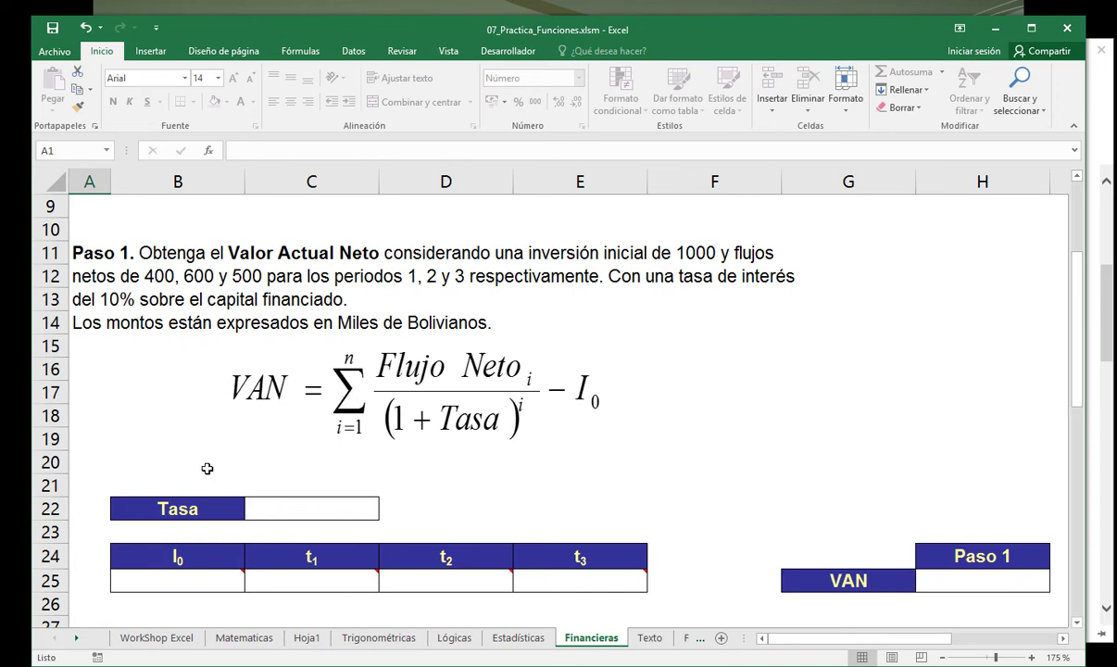
# Enter the initial investment of 1000 in B25 and the interest rate of 10% in the Tasa cell C22.
pyautogui.click(180, 575)
pyautogui.write('1000')
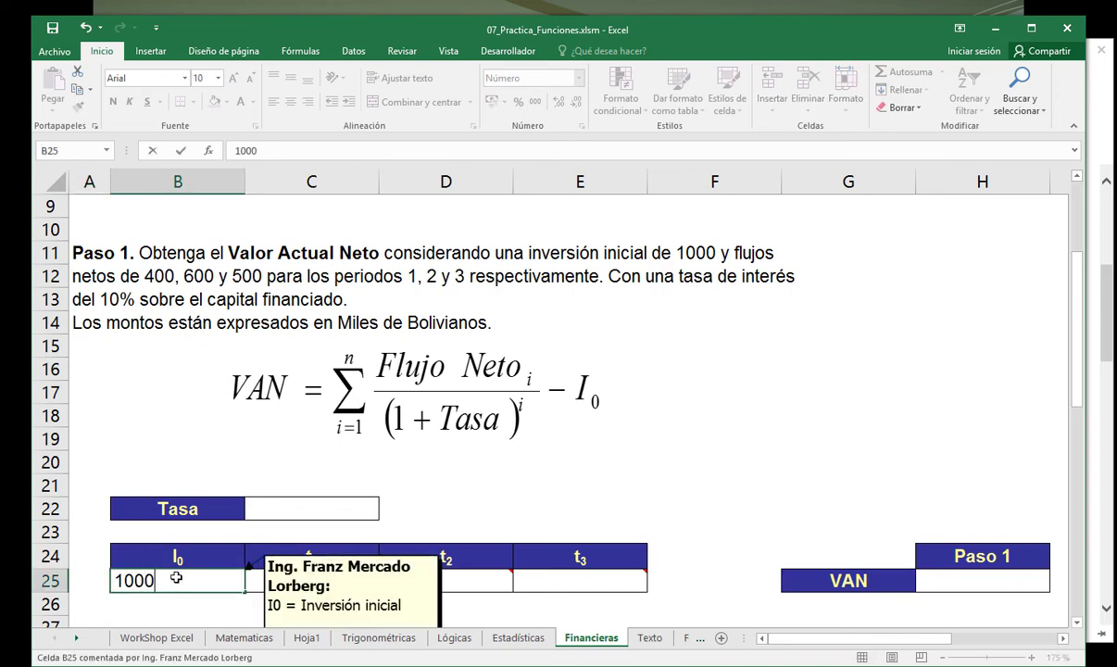
pyautogui.press('Return')
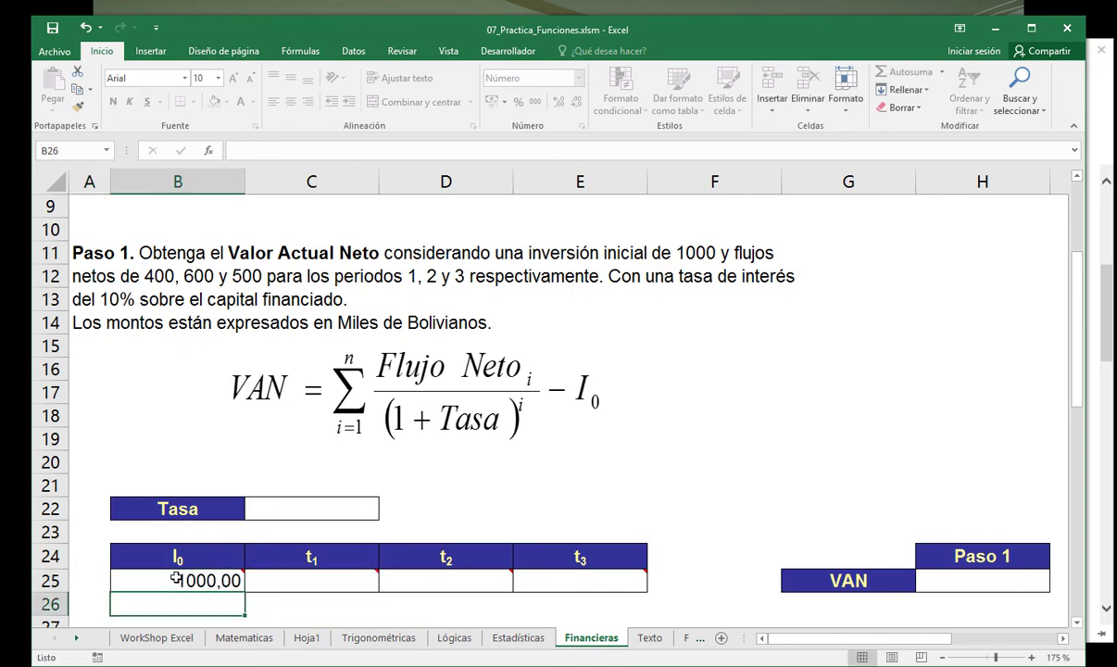
pyautogui.click(299, 509)
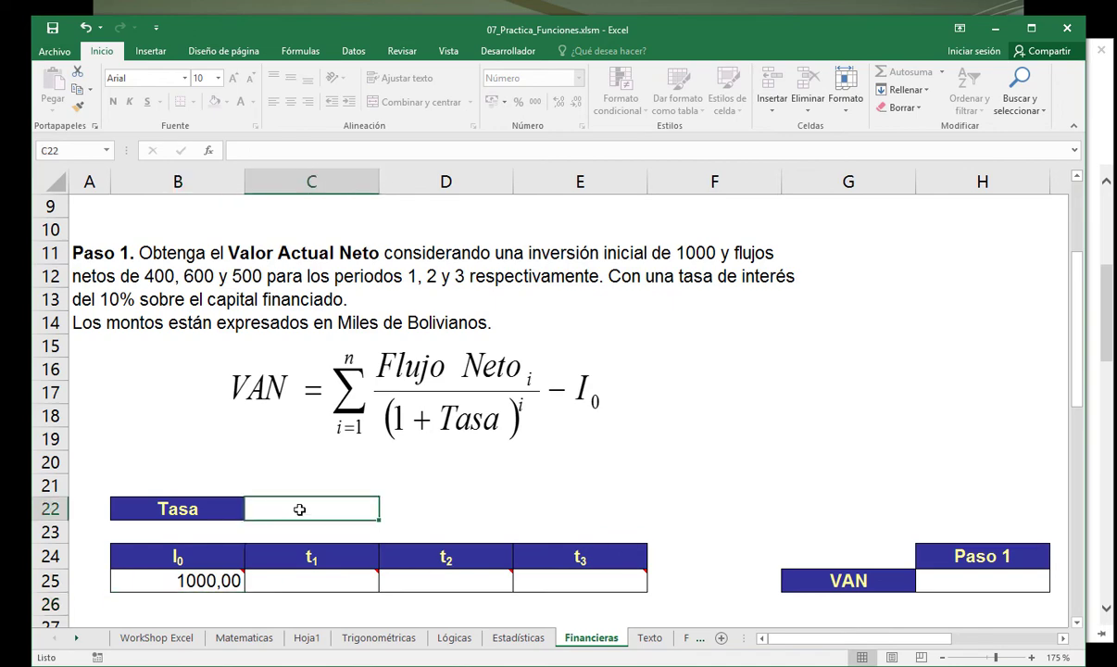
pyautogui.write('10%')
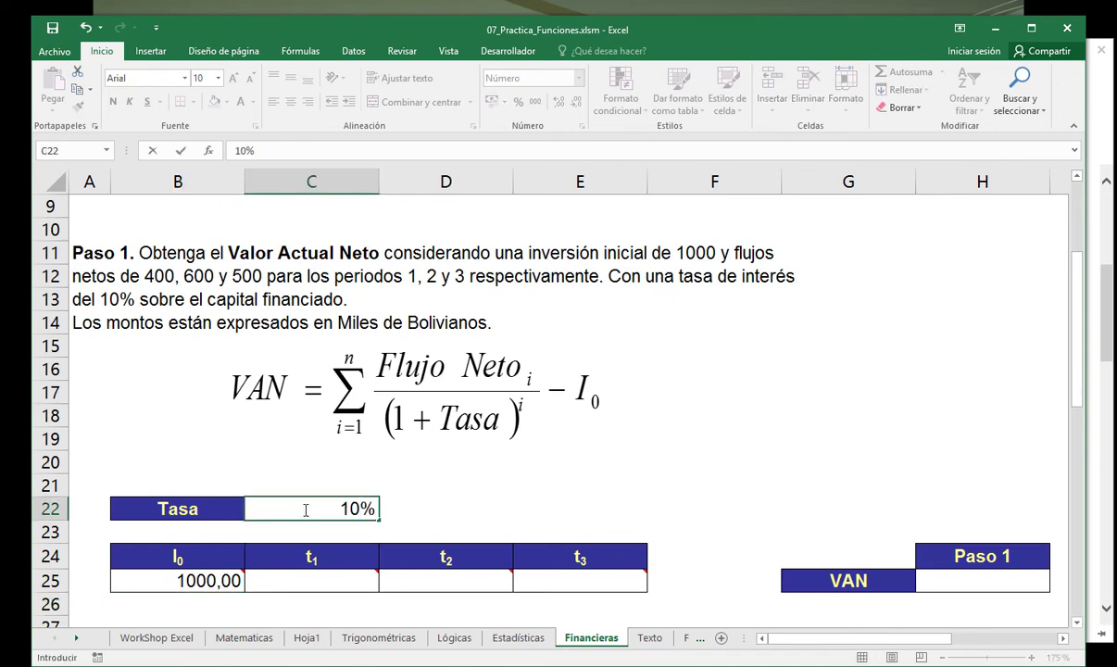
pyautogui.click(321, 580)
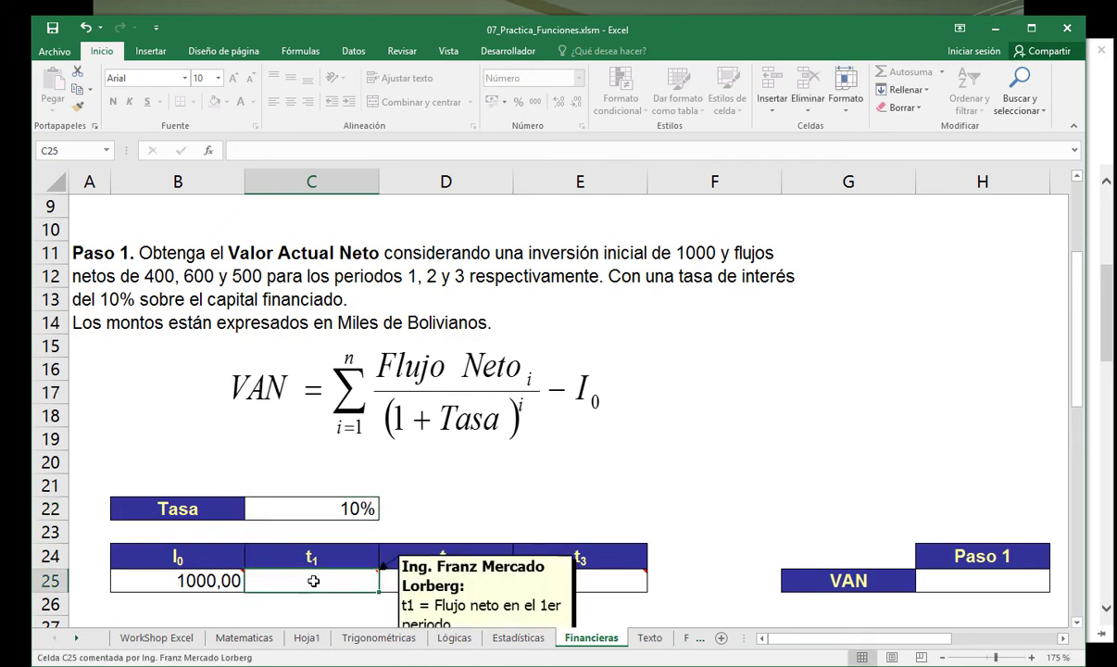
# Enter the net flows 400, 600 and 500 for periods t1, t2 and t3 in cells C25 to E25.
pyautogui.write('400')
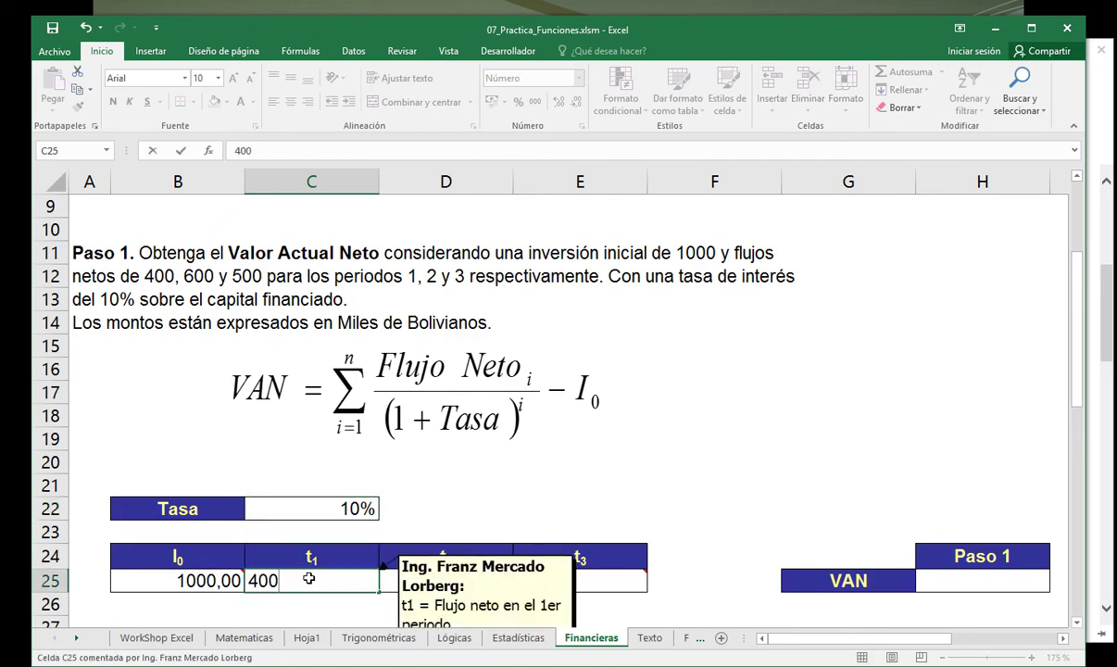
pyautogui.press('Tab')
pyautogui.write('600')
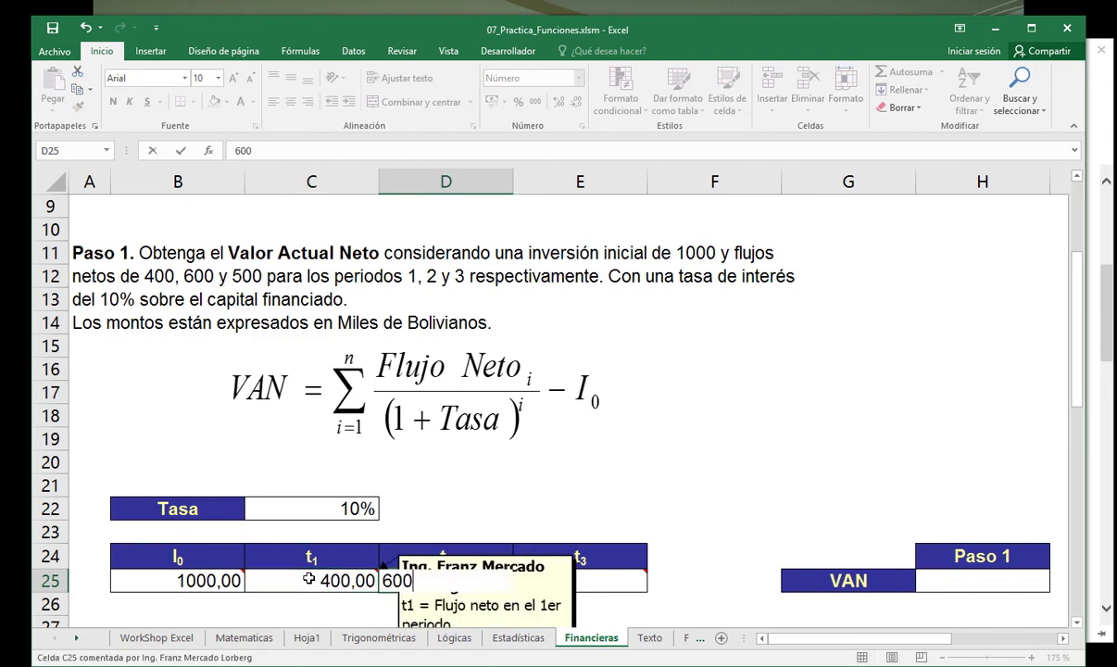
pyautogui.press('Tab')
pyautogui.write('500')
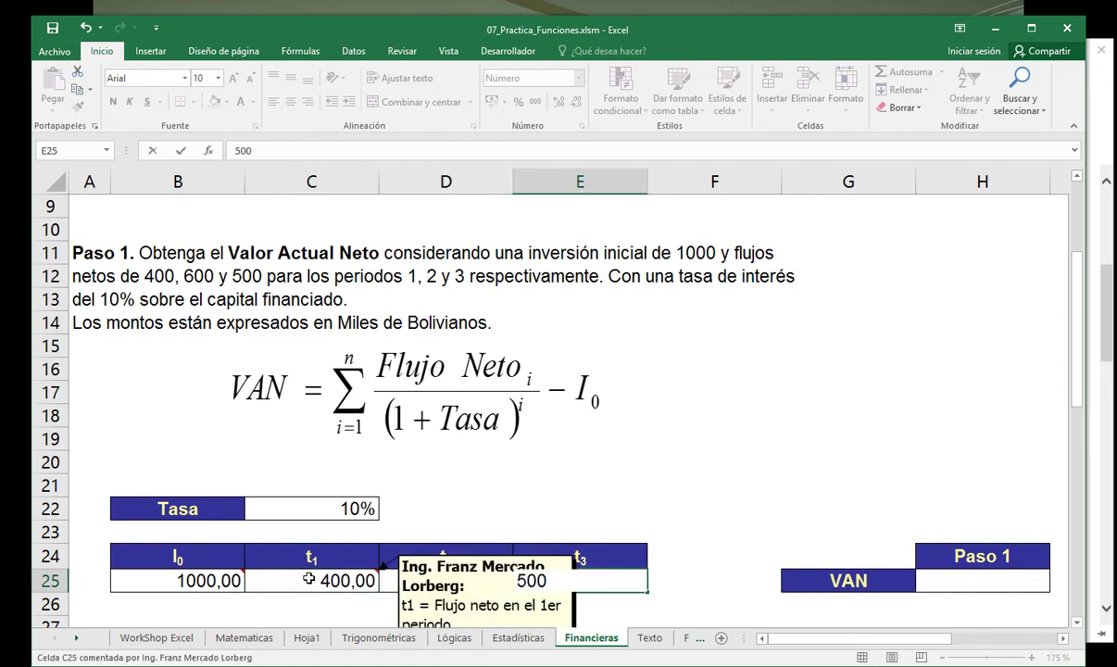
pyautogui.press('Tab')
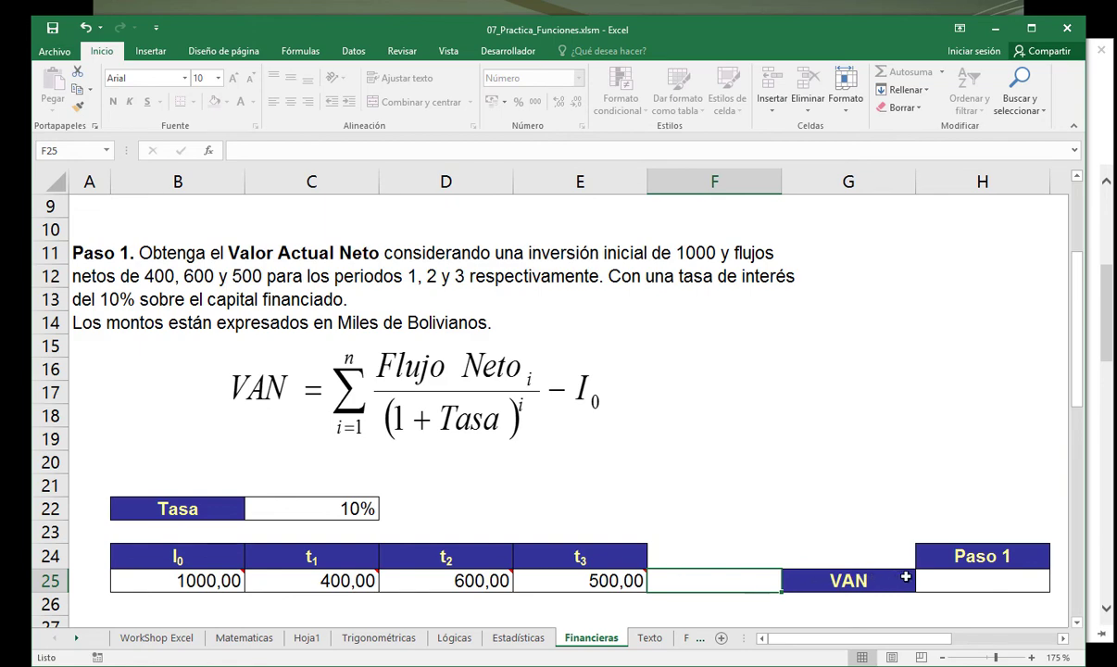
# Review the initial investment, the Tasa cell and the three net flows that feed the VAN calculation.
pyautogui.click(212, 581)
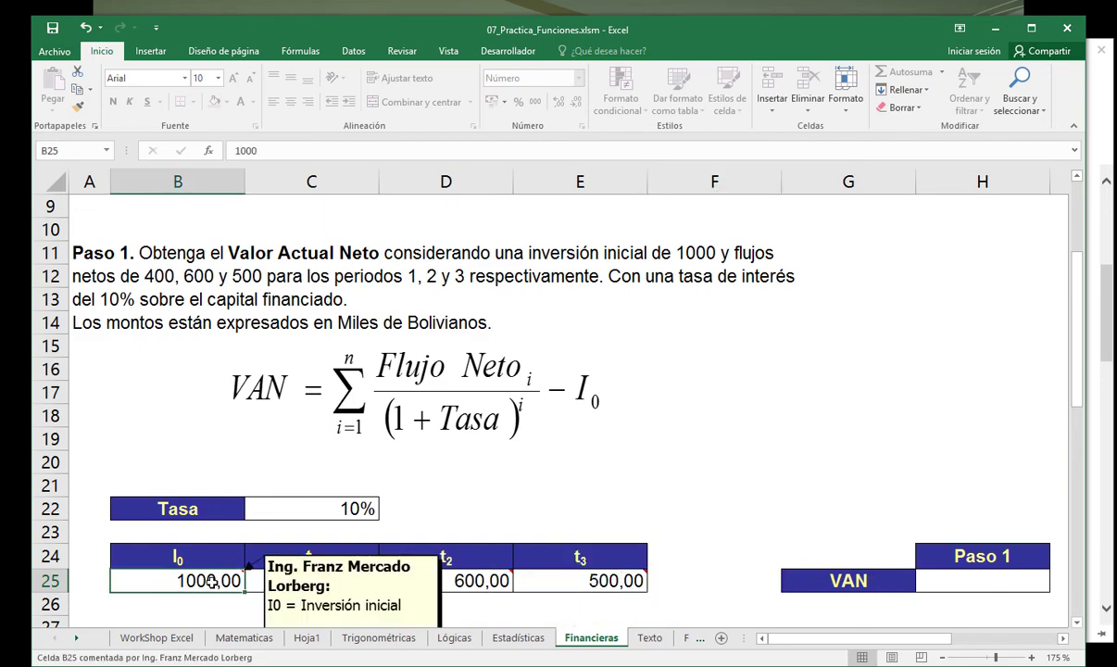
pyautogui.click(290, 507)
pyautogui.moveTo(318, 554); pyautogui.dragTo(541, 581)
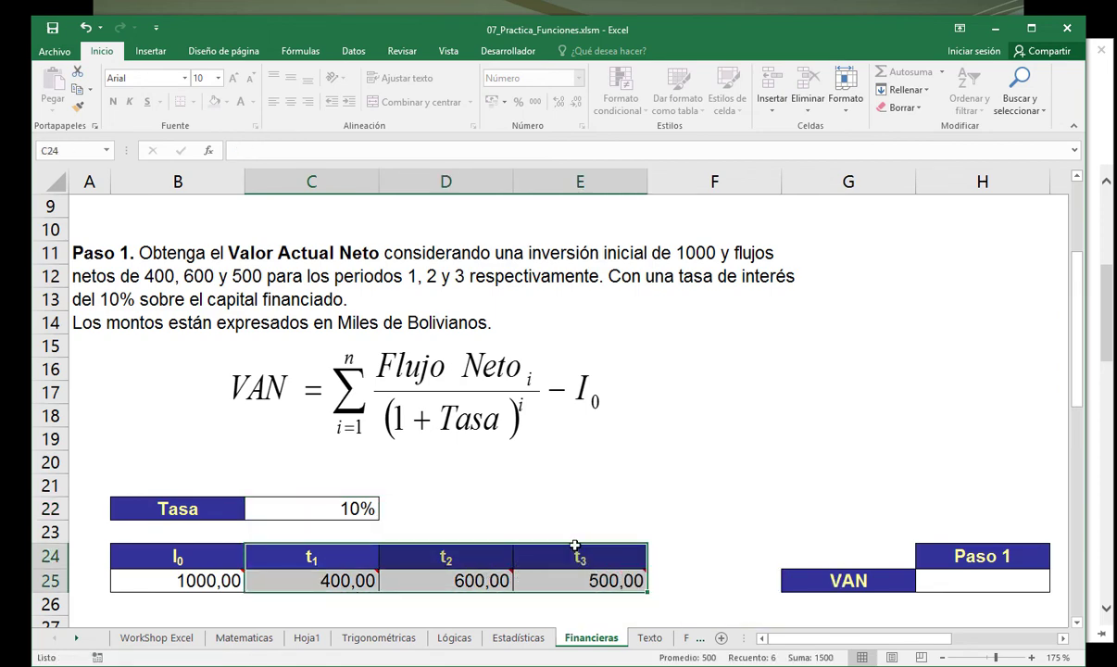
pyautogui.click(214, 552)
pyautogui.moveTo(223, 579); pyautogui.dragTo(224, 581)
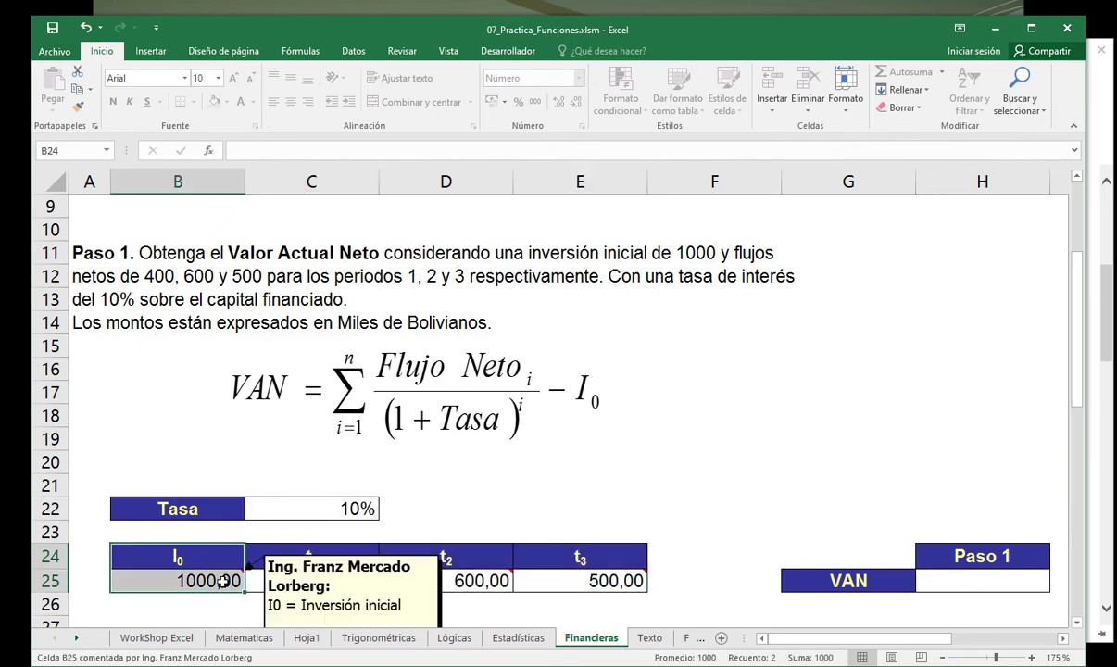
pyautogui.click(303, 510)
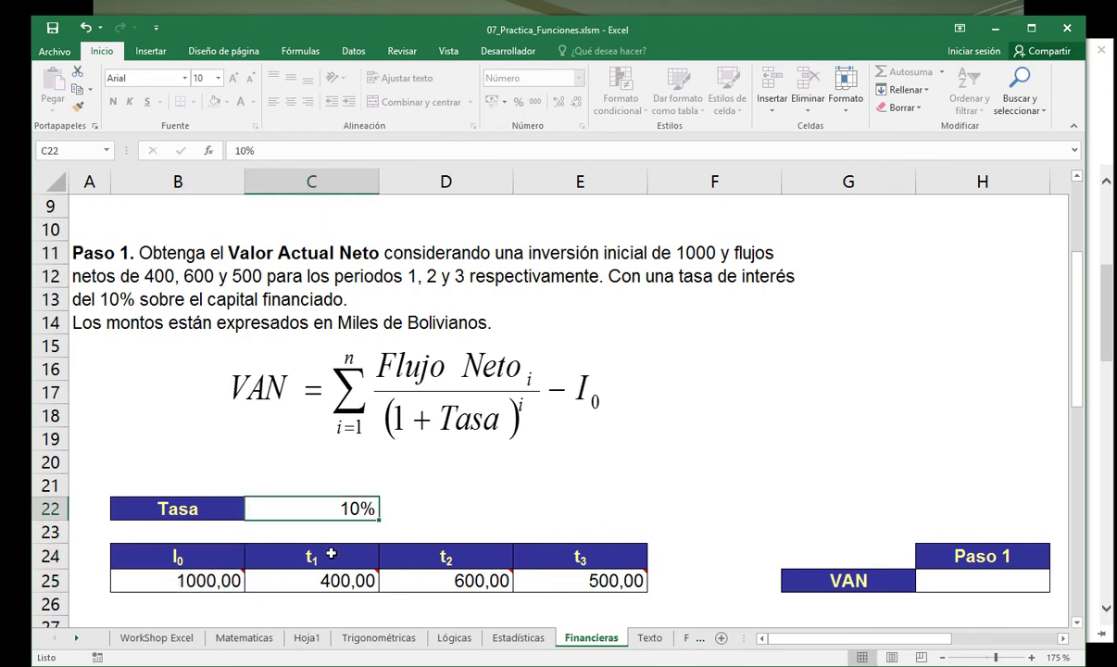
pyautogui.moveTo(327, 551); pyautogui.dragTo(547, 590)
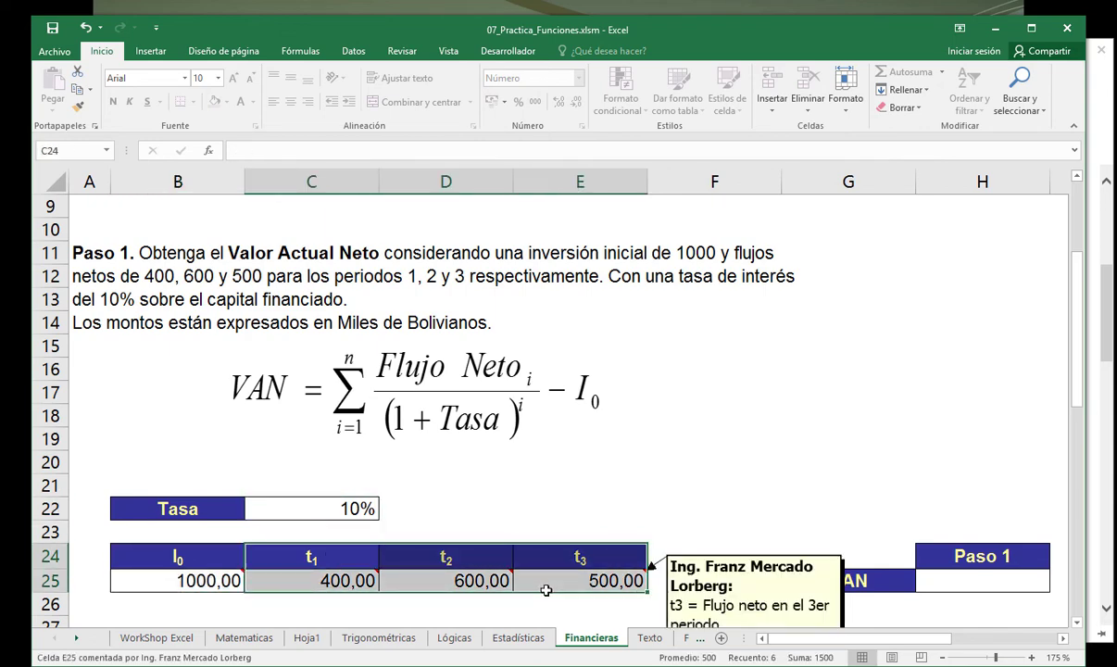
pyautogui.click(982, 587)
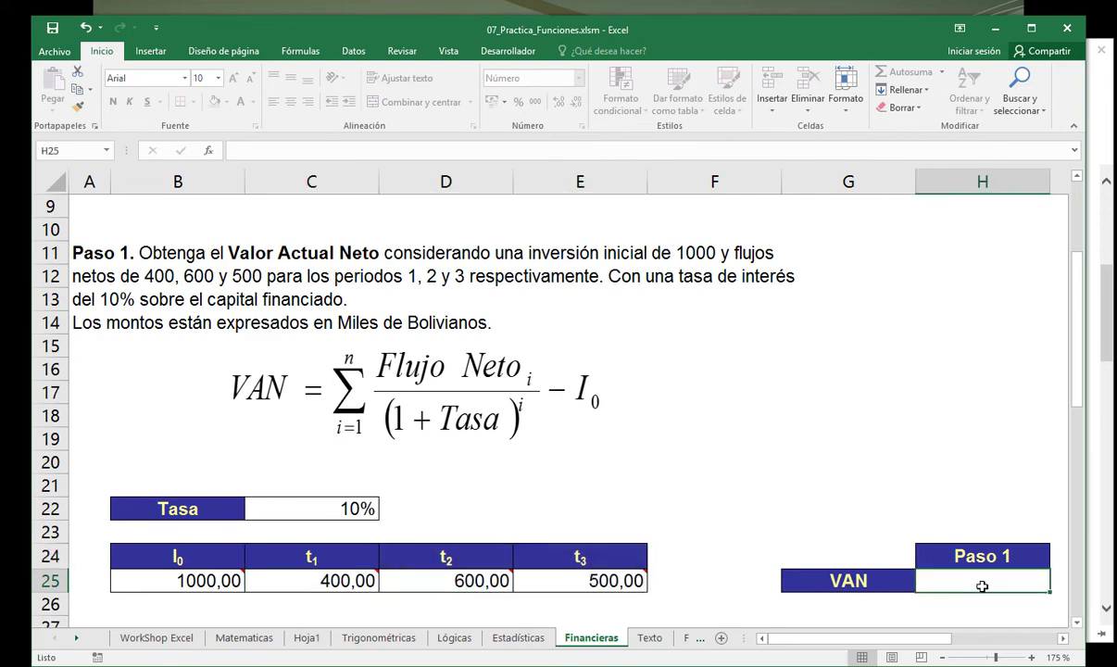
pyautogui.write('=')
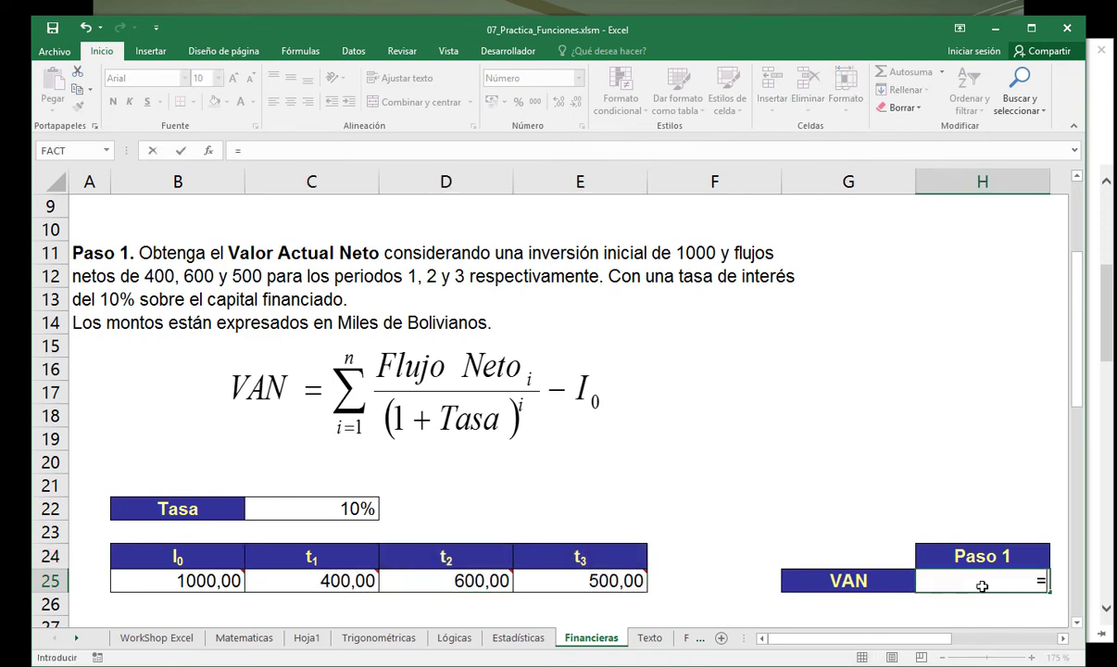
pyautogui.write('van')
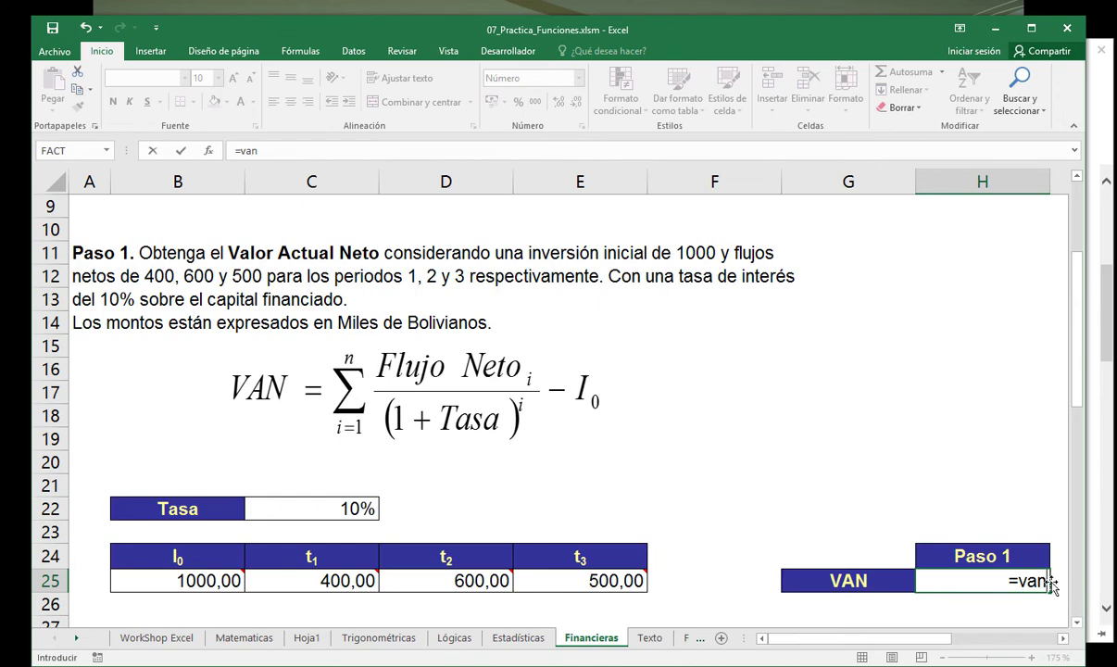
pyautogui.press('BackSpace')
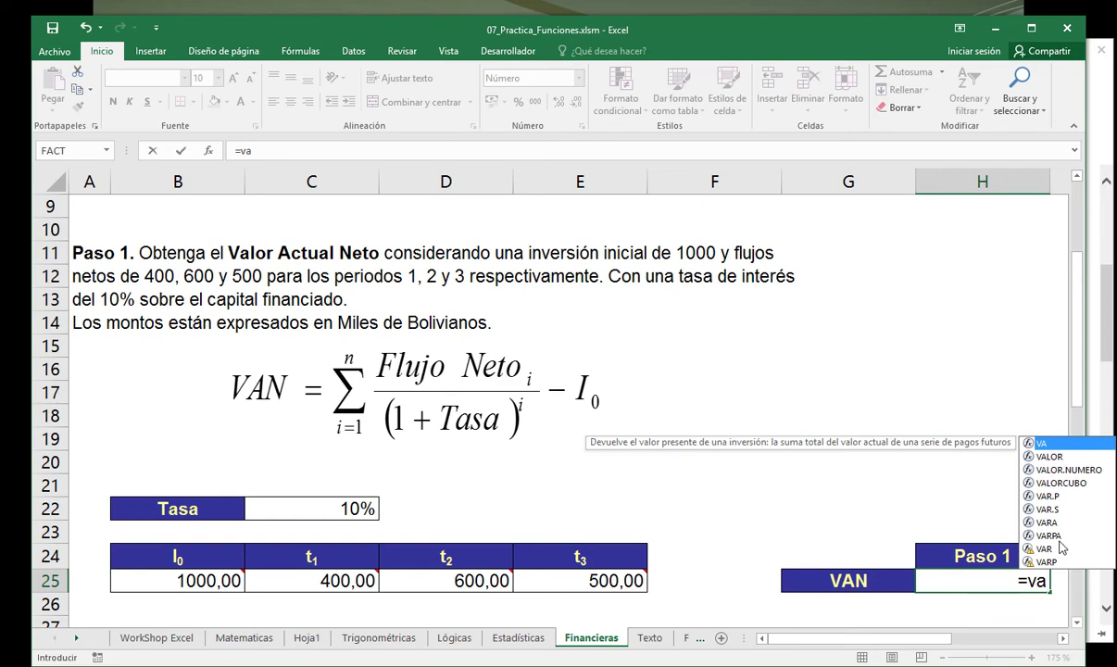
pyautogui.press('Escape')
pyautogui.press('Escape')
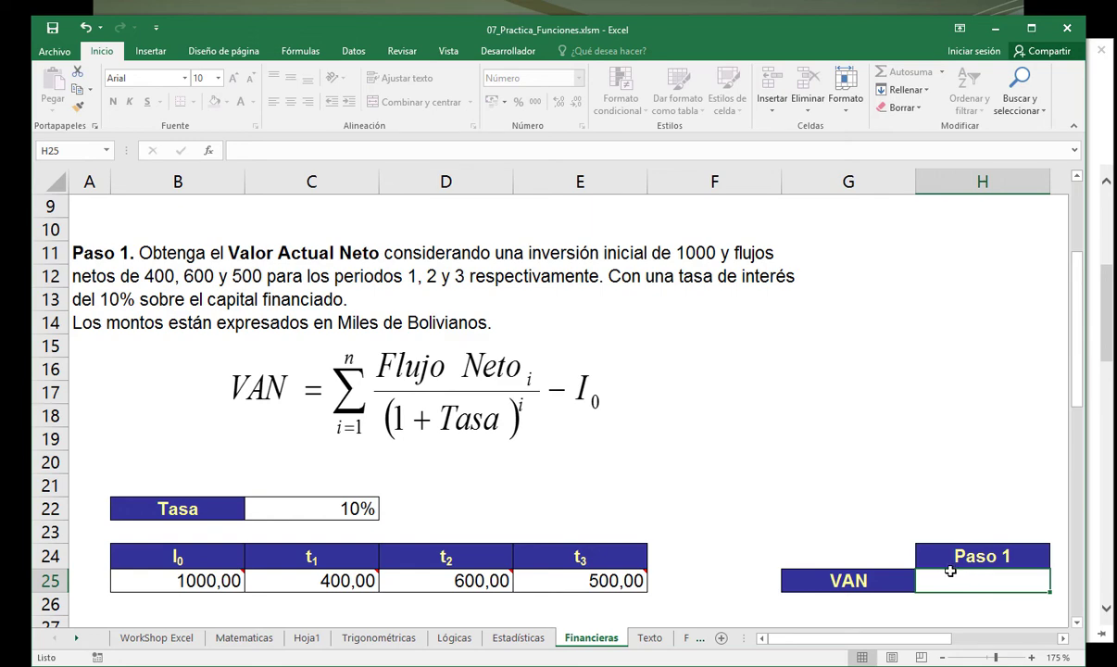
# Start inserting a function in the VAN cell H25 and search the function library for "van".
pyautogui.click(310, 55)
pyautogui.click(53, 104)
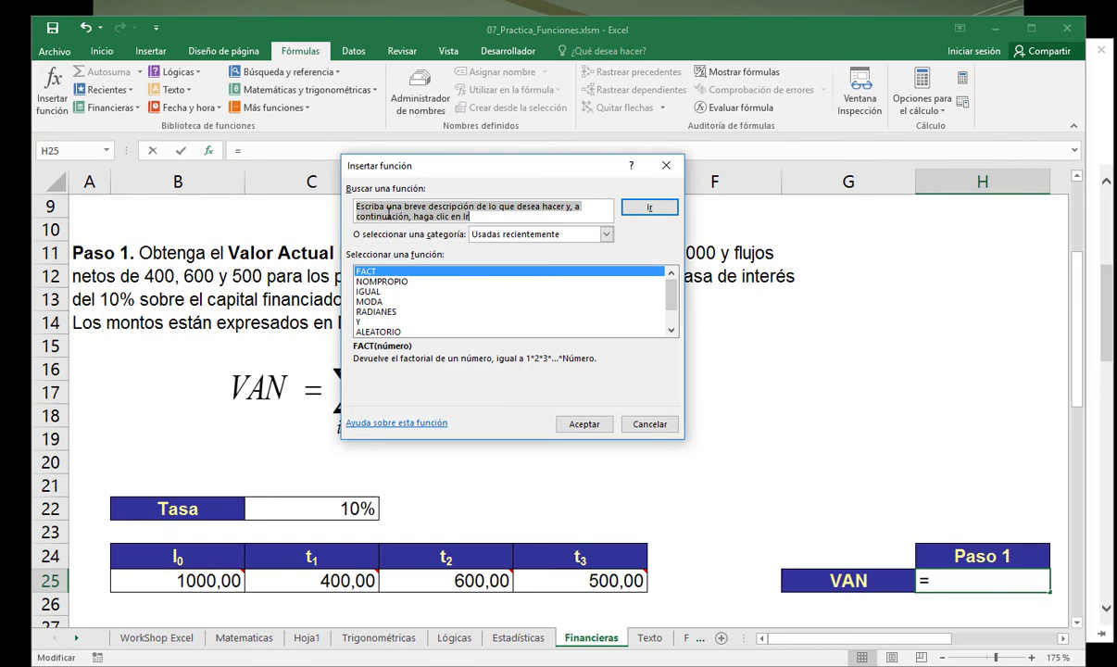
pyautogui.write('van')
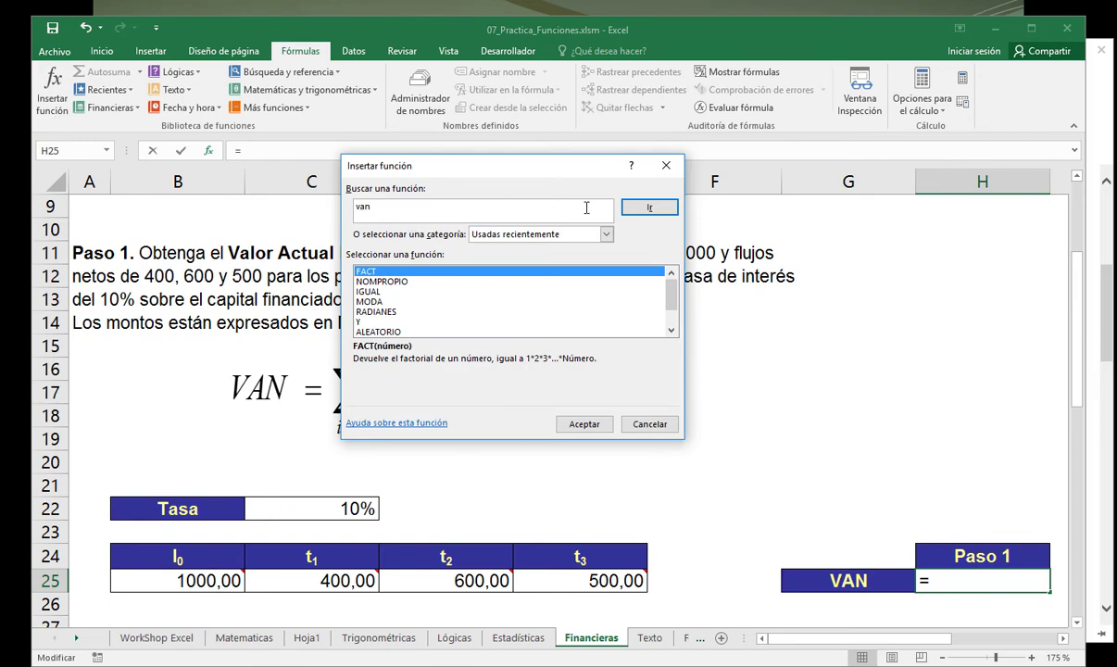
pyautogui.click(654, 208)
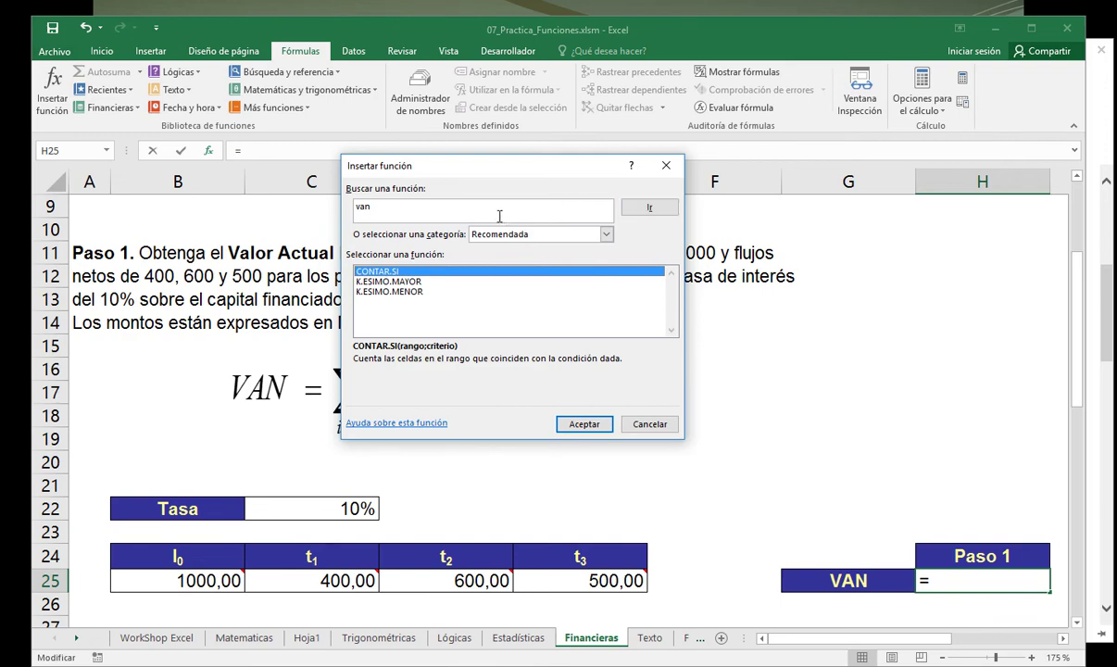
# Search the function library for "valor actual neto" and compare the TIR and VNA descriptions, leaving VNA selected.
pyautogui.moveTo(381, 206); pyautogui.dragTo(353, 201)
pyautogui.write('v')
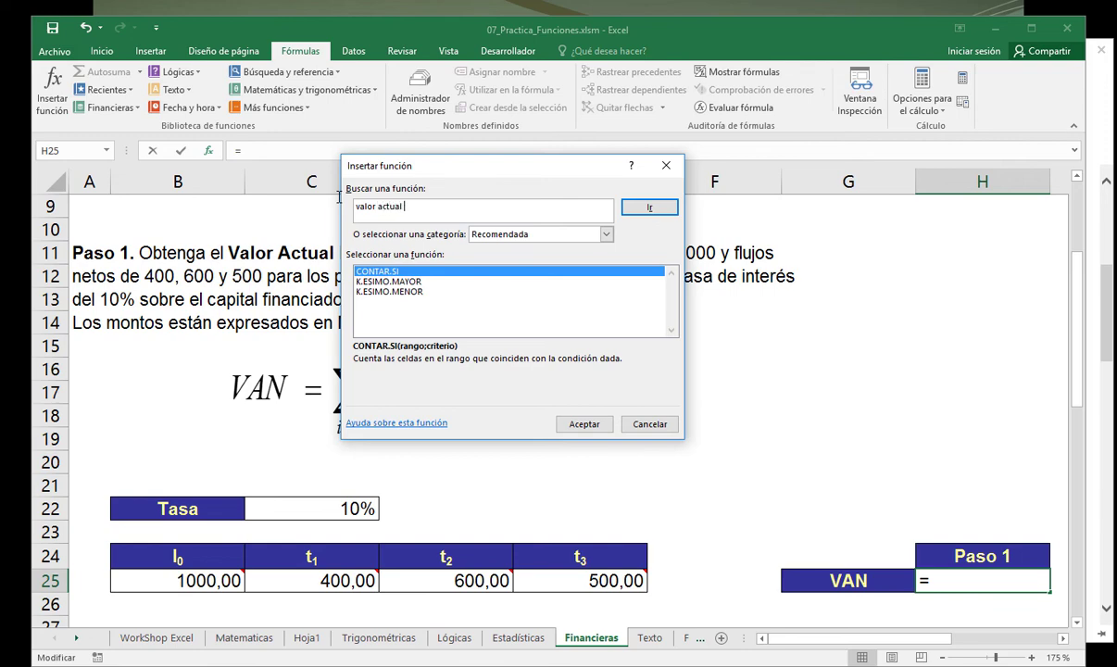
pyautogui.click(637, 211)
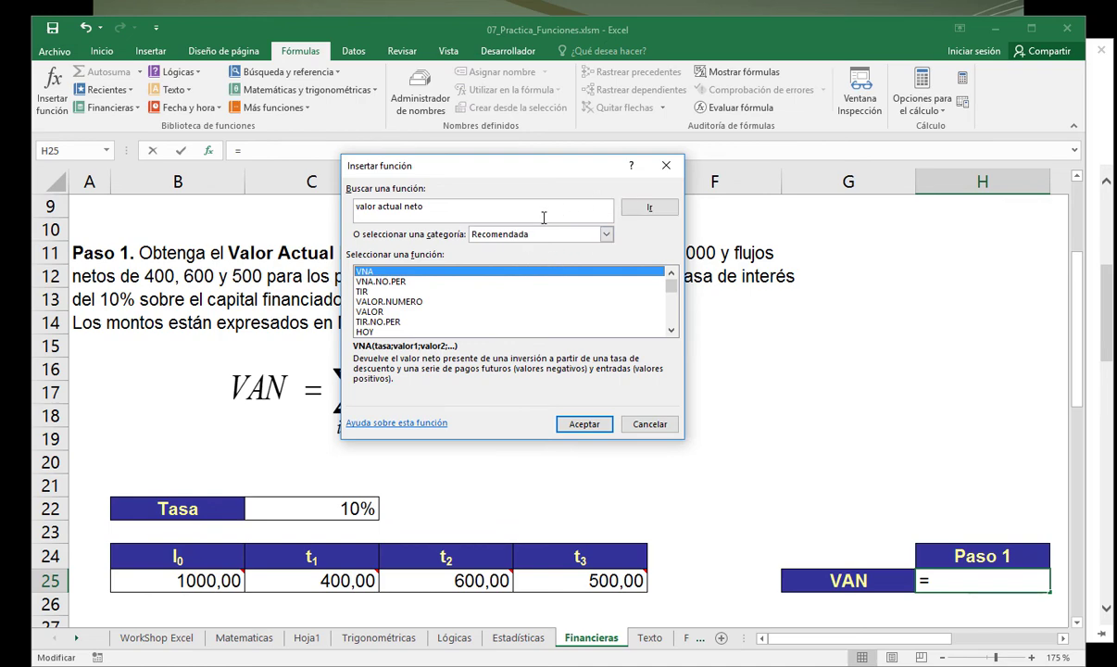
pyautogui.click(373, 291)
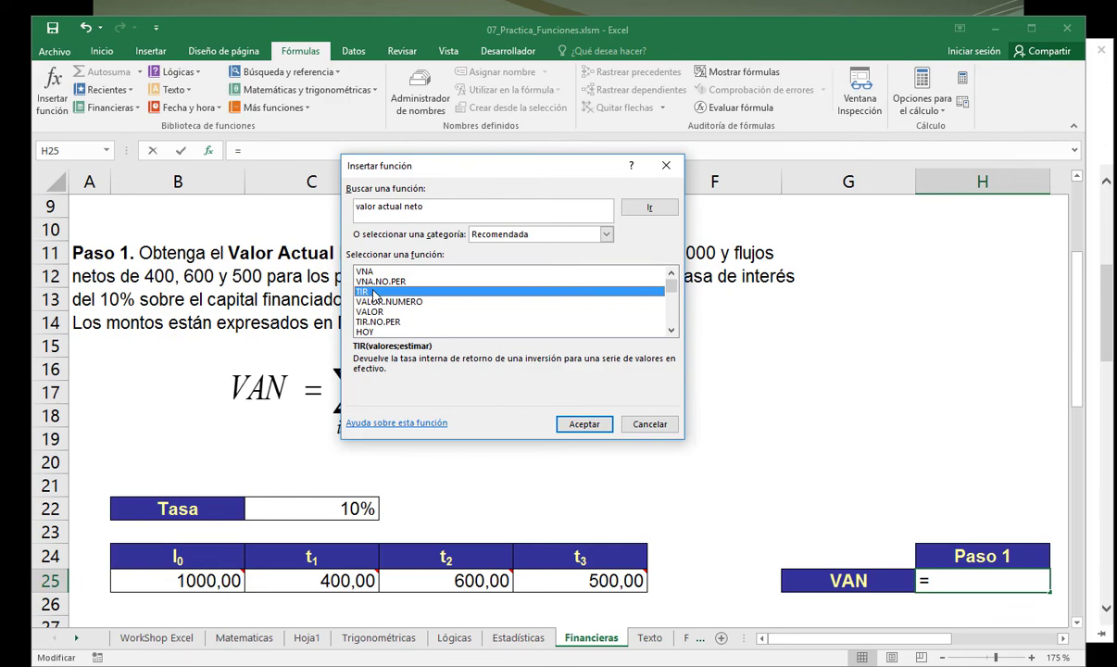
pyautogui.click(373, 271)
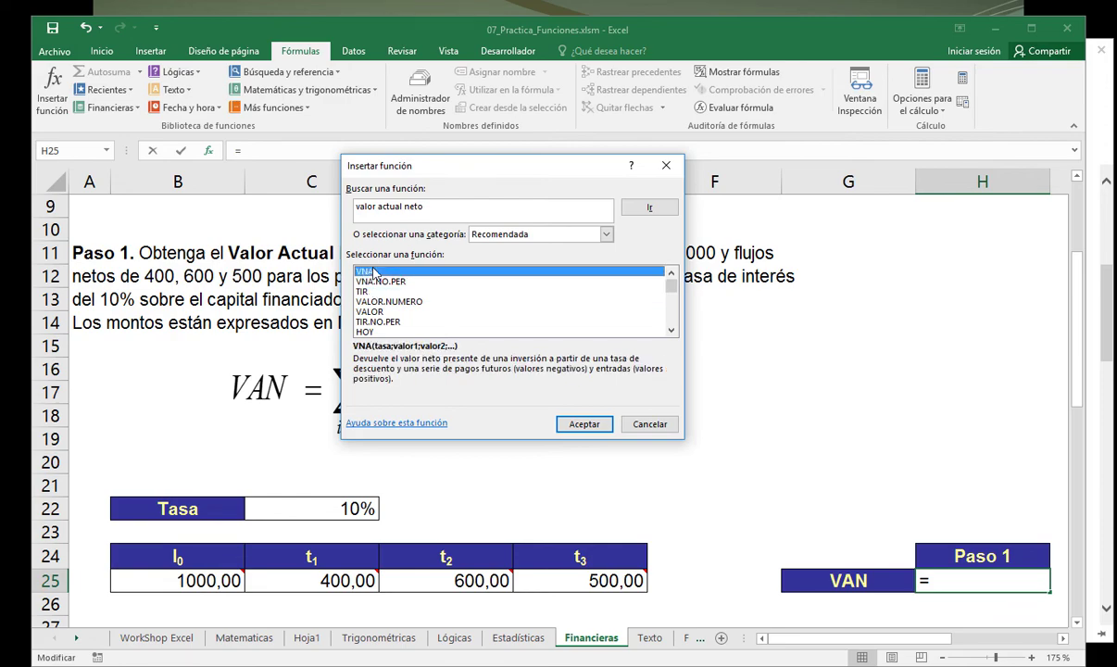
# Open the VNA help article down to its Observaciones section and close the function search without inserting anything.
pyautogui.click(397, 424)
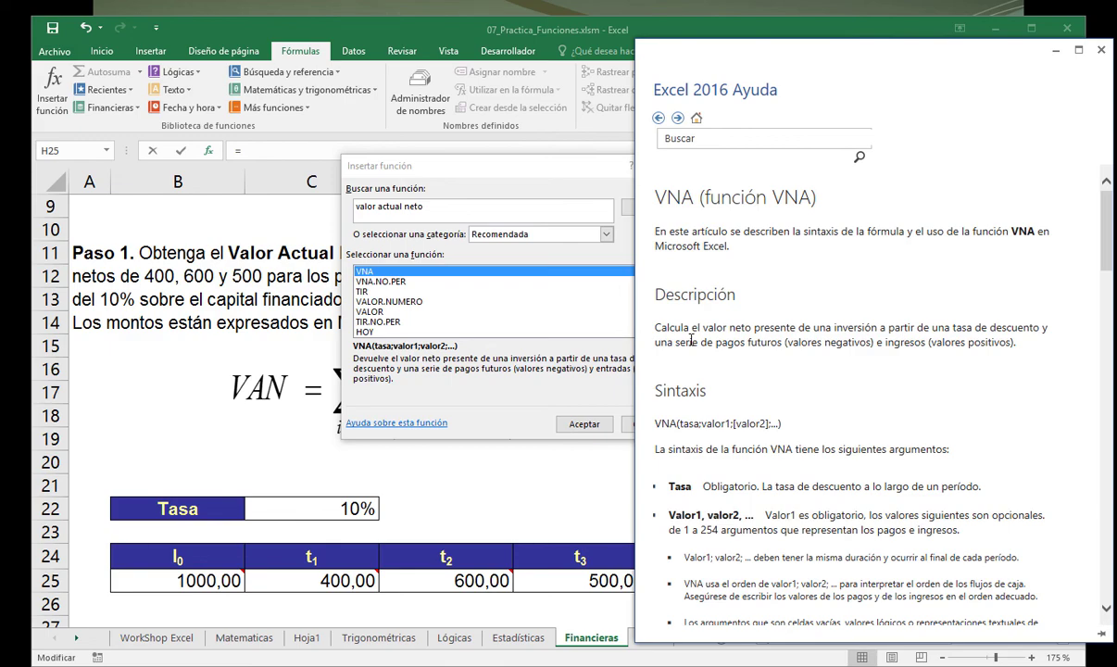
pyautogui.scroll(-10, 691, 340)
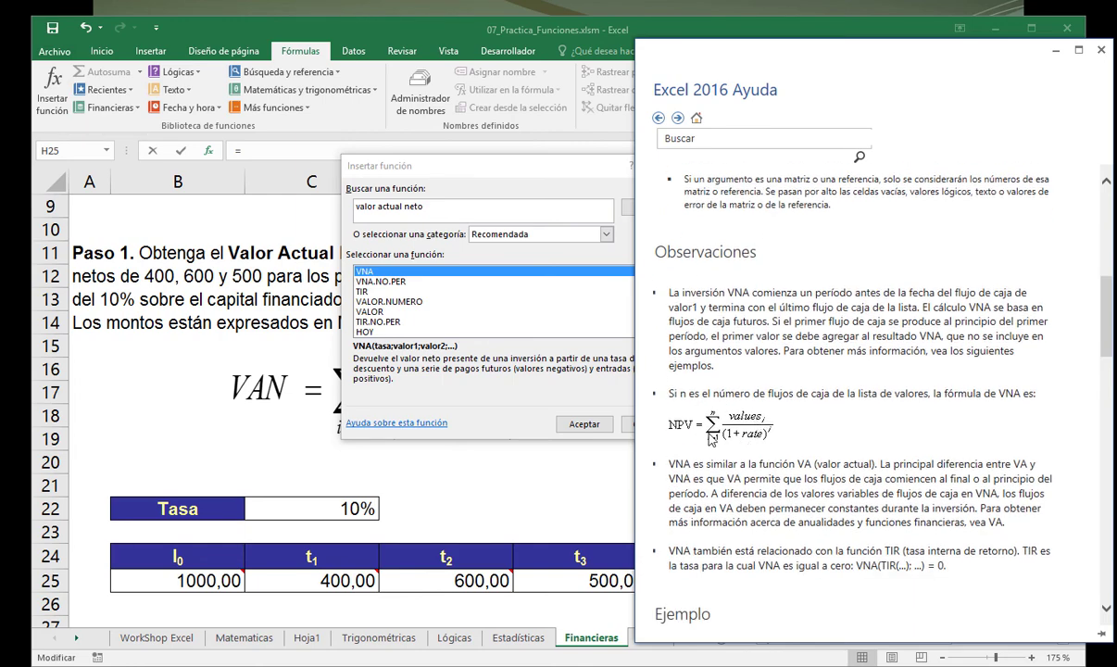
pyautogui.click(533, 161)
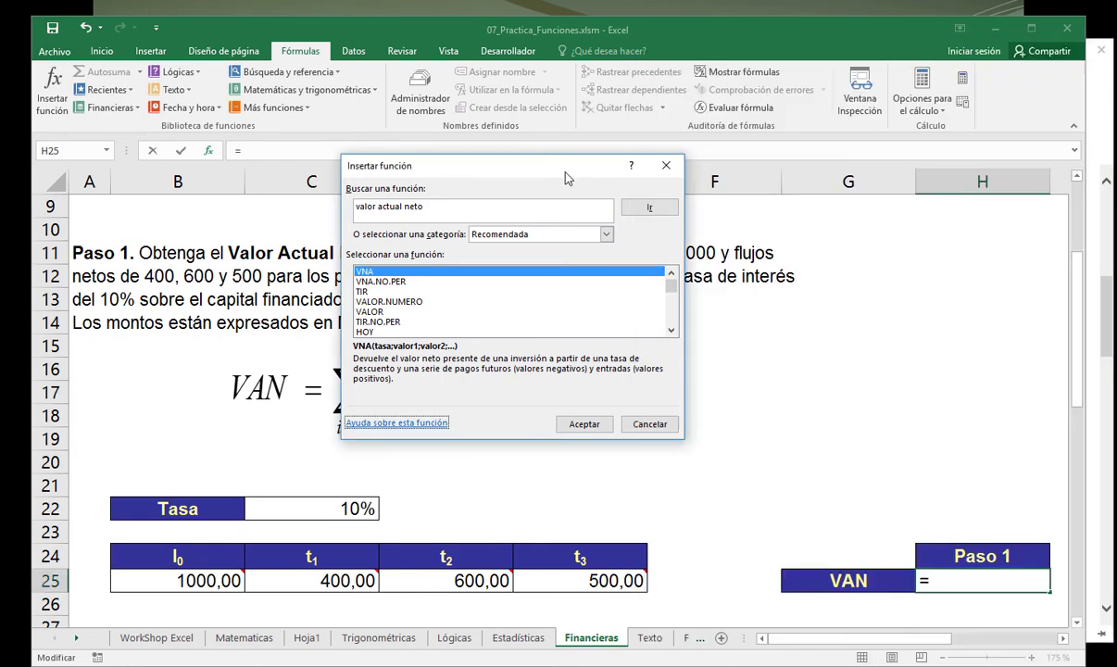
pyautogui.click(664, 166)
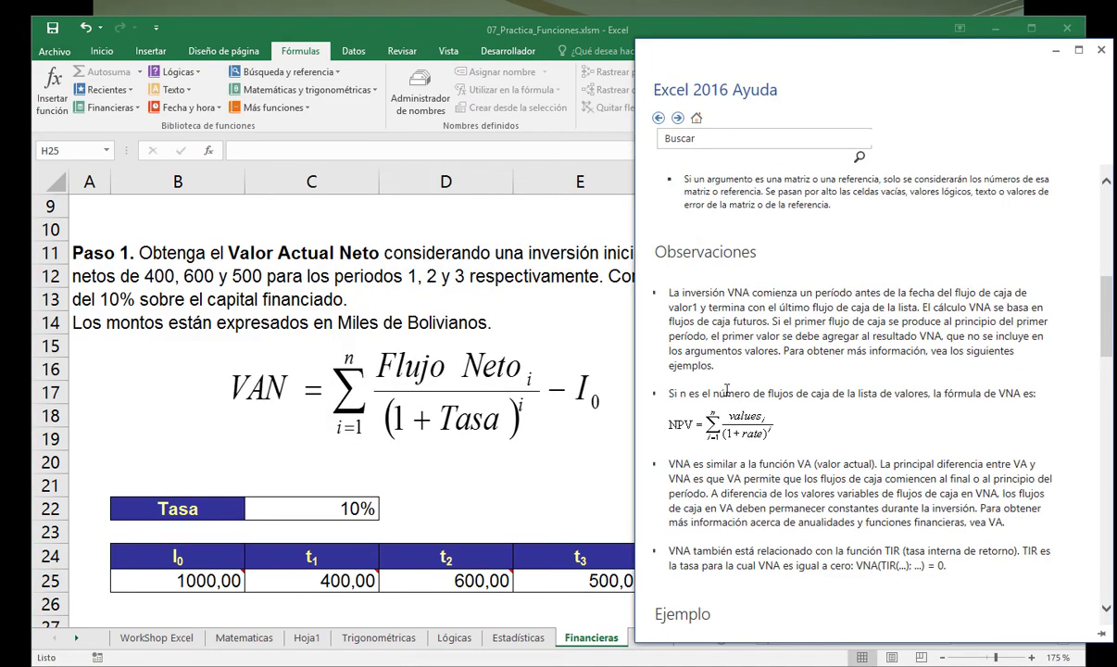
# Examine the VNA description, syntax, arguments and NPV formula in the help article, and return to the Financieras sheet.
pyautogui.scroll(3, 726, 389)
pyautogui.scroll(2, 726, 390)
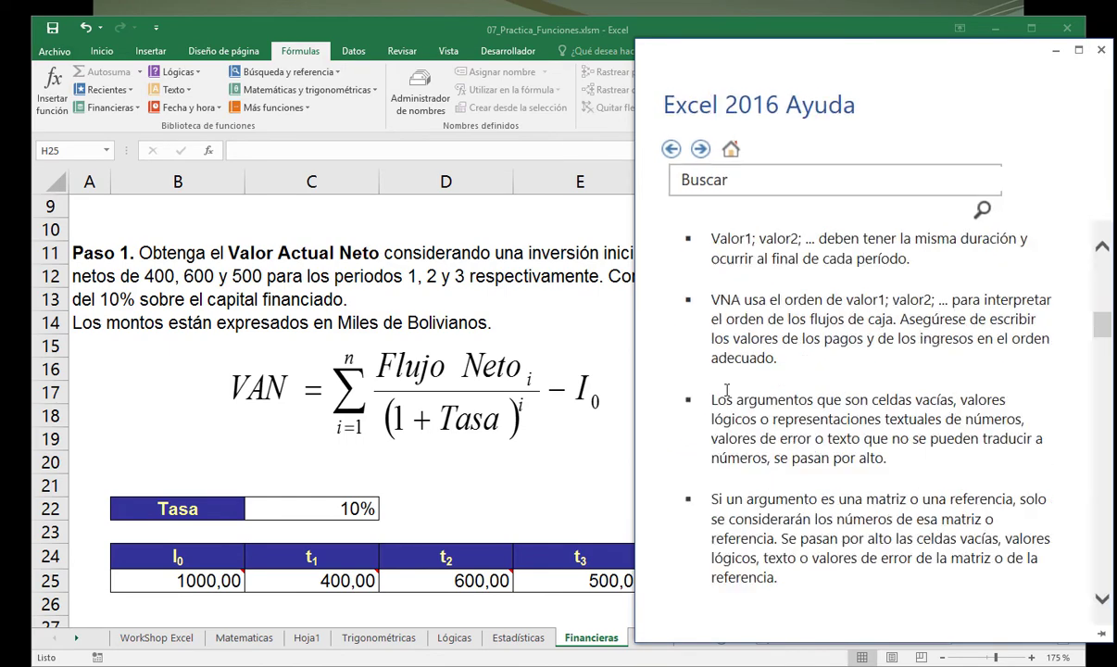
pyautogui.scroll(4, 726, 390)
pyautogui.scroll(-5, 726, 390)
pyautogui.scroll(-6, 726, 389)
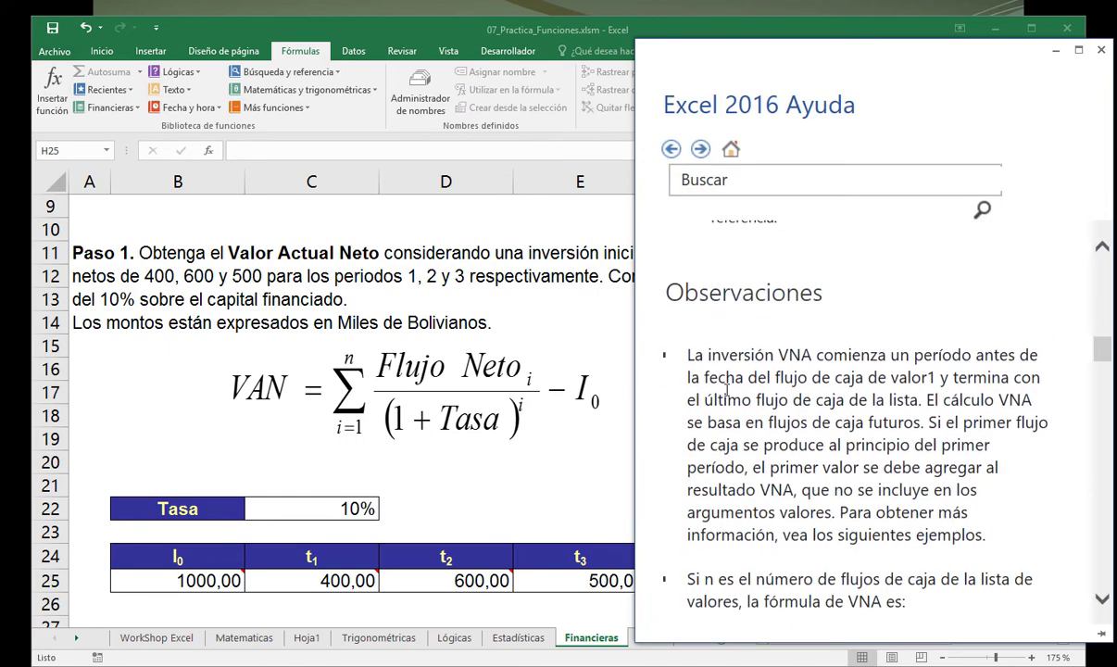
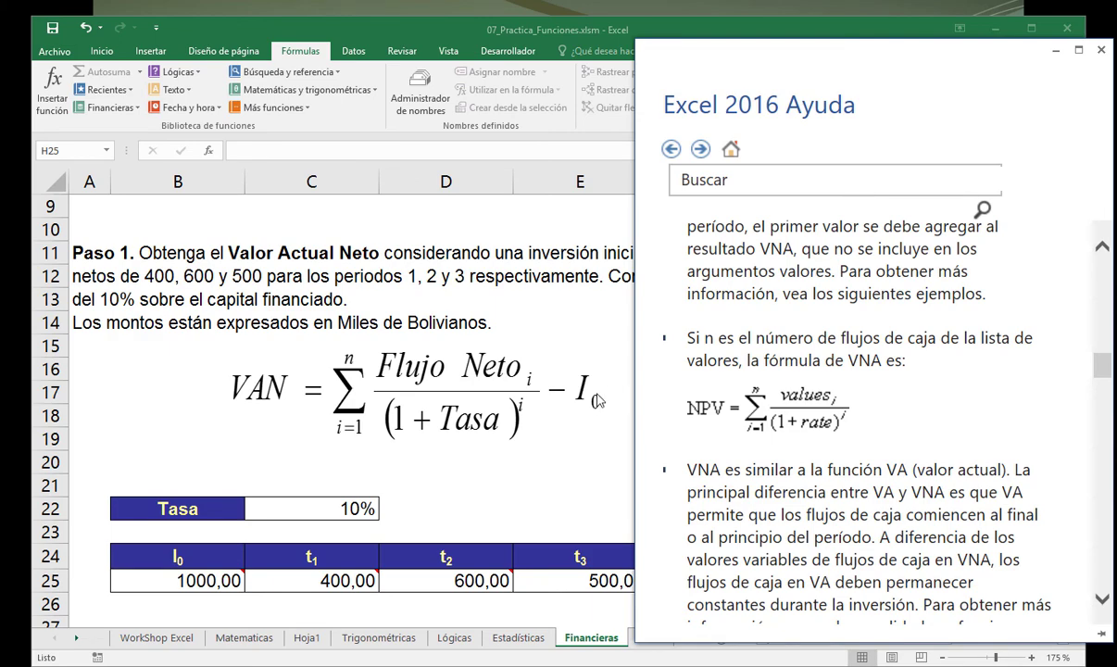
pyautogui.scroll(10, 763, 393)
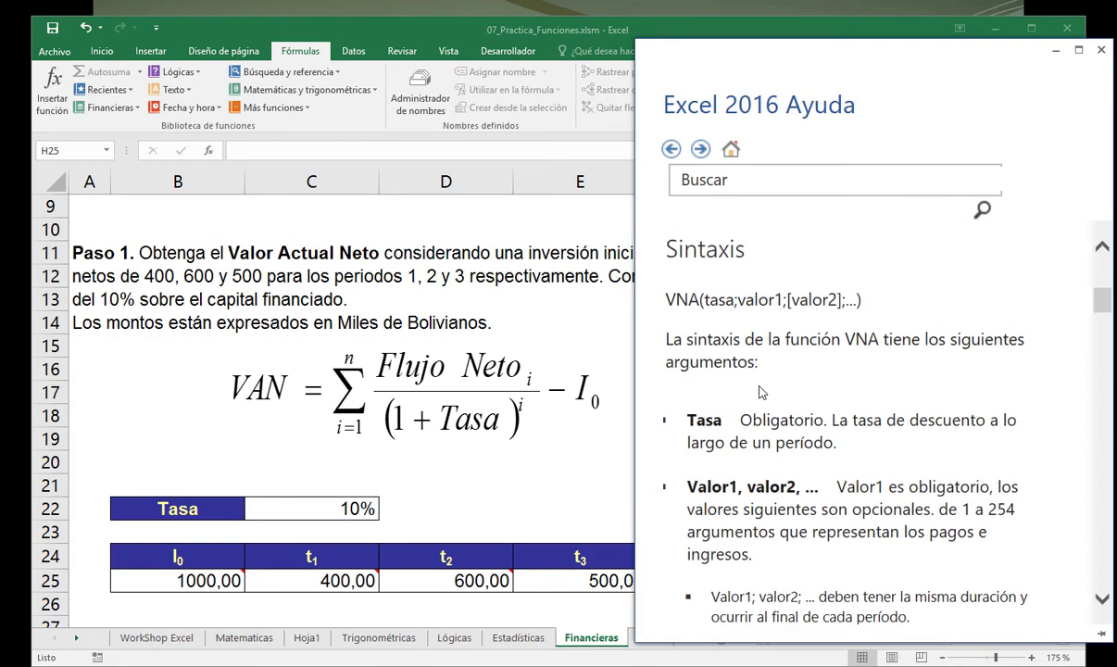
pyautogui.scroll(5, 762, 393)
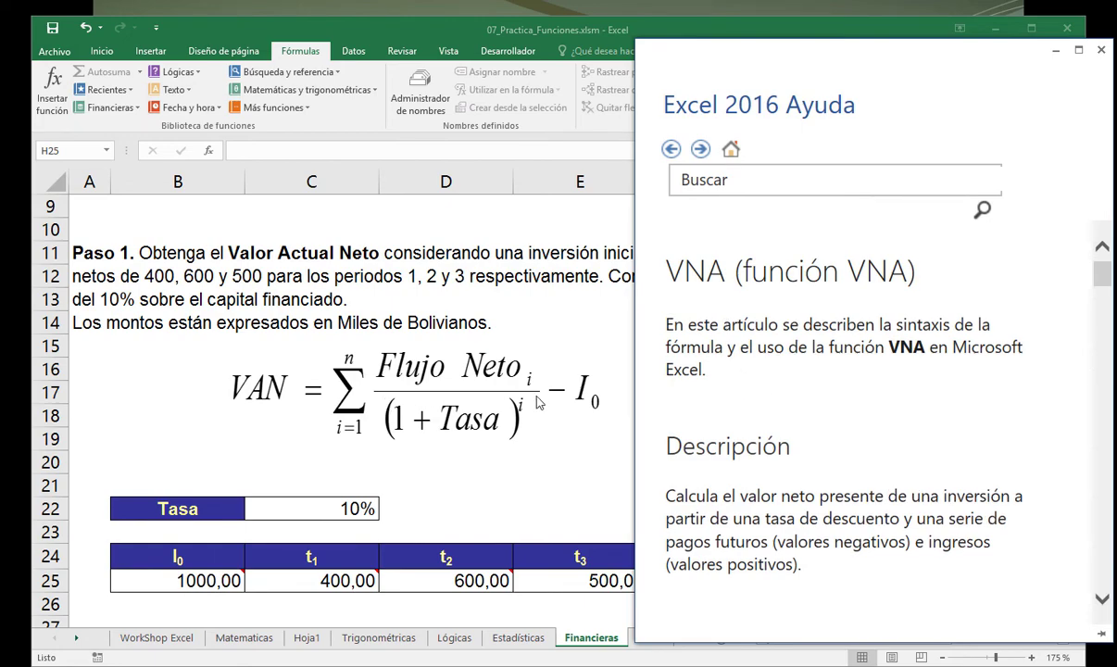
pyautogui.hotkey('alt', 'Tab')
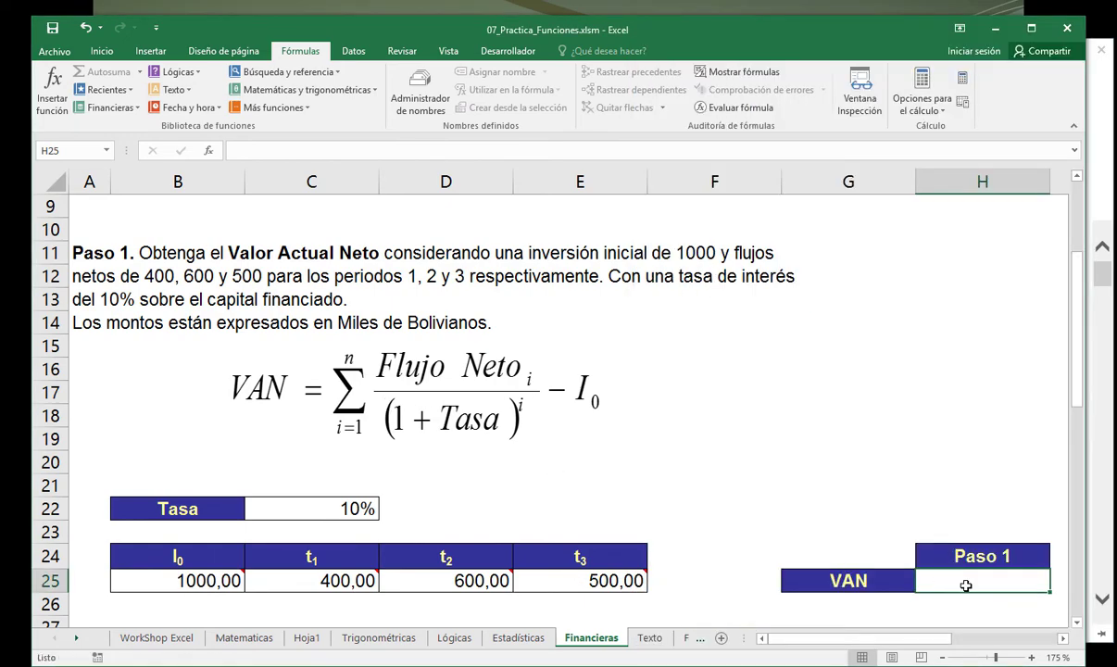
# Enter =VNA(C22;C25;D25;E25) in the VAN cell H25, using the rate and the three period cash flows.
pyautogui.write('=')
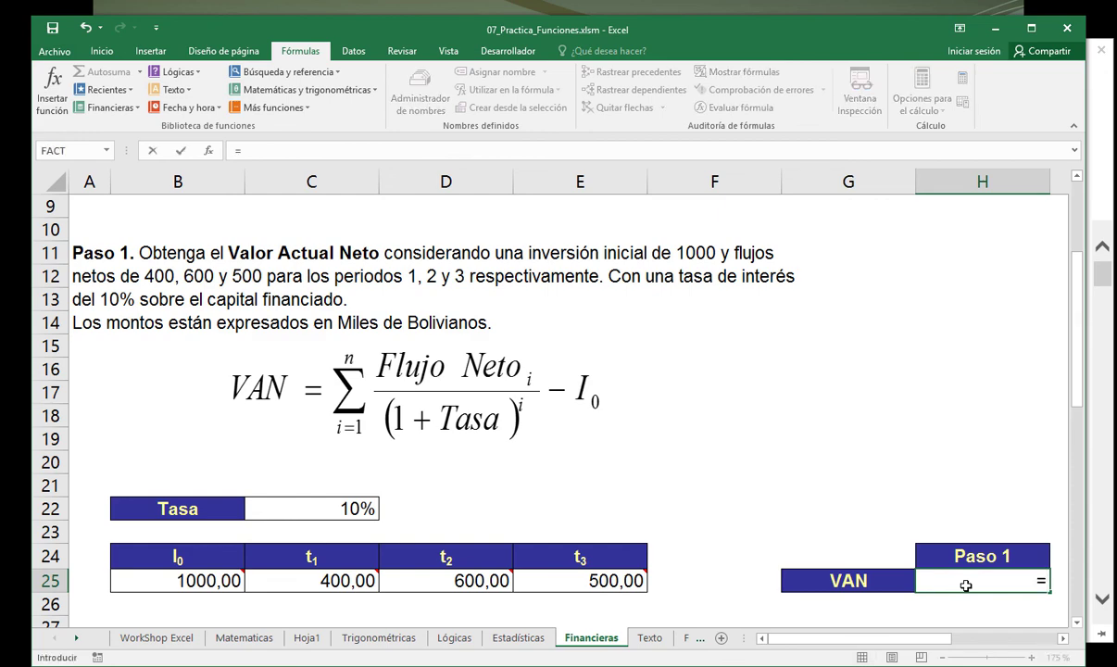
pyautogui.write('vn')
pyautogui.press('Tab')
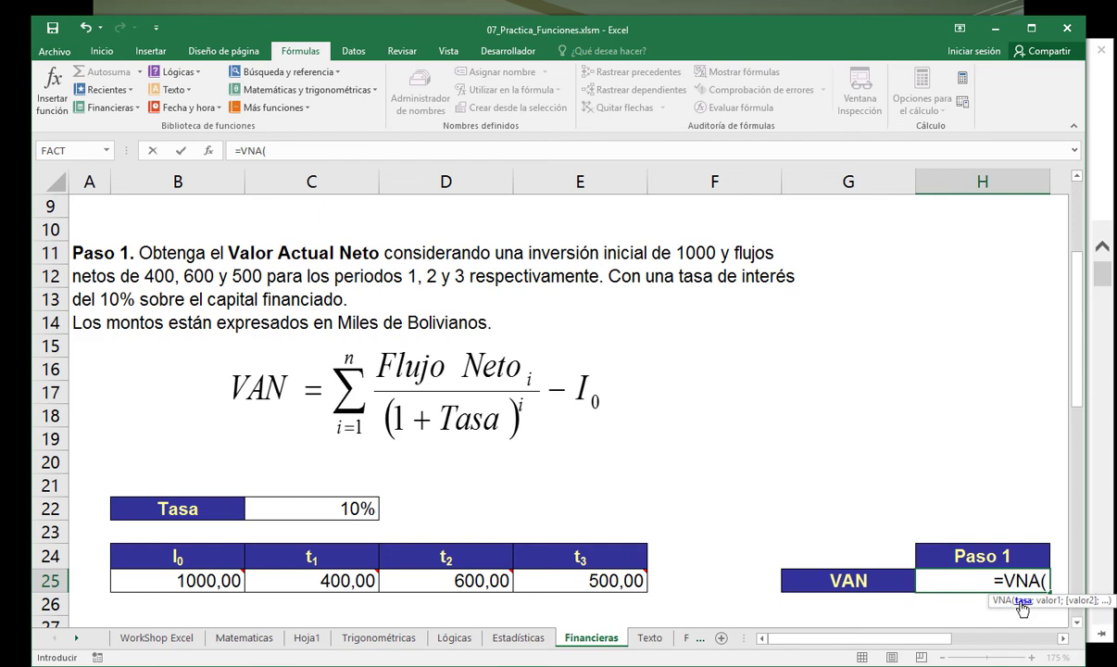
pyautogui.click(359, 511)
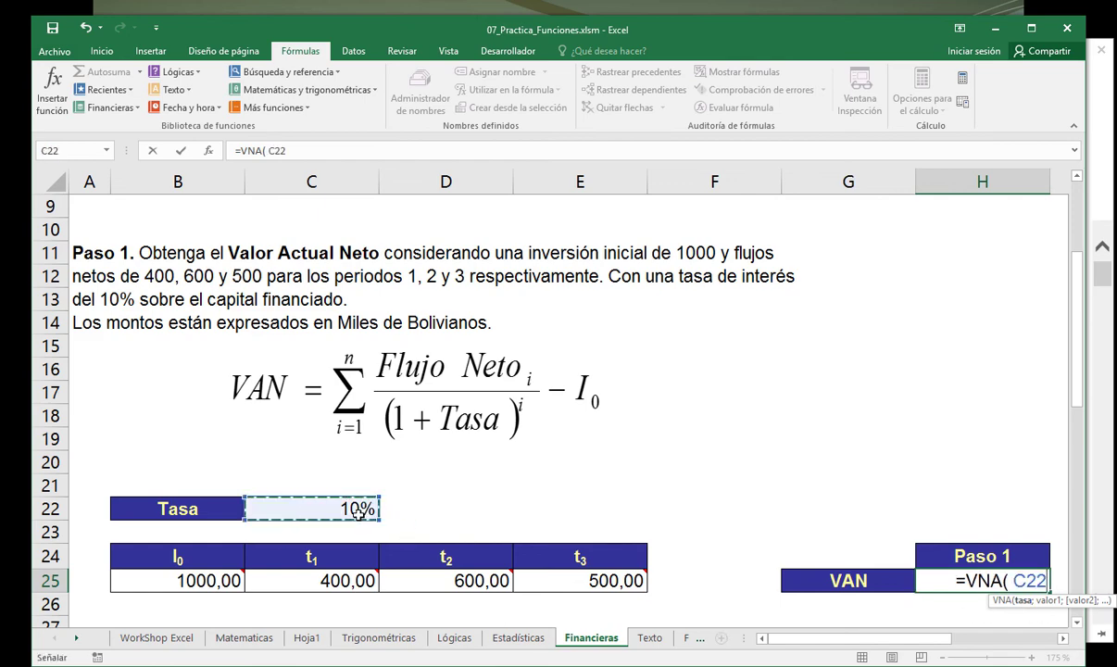
pyautogui.write(';')
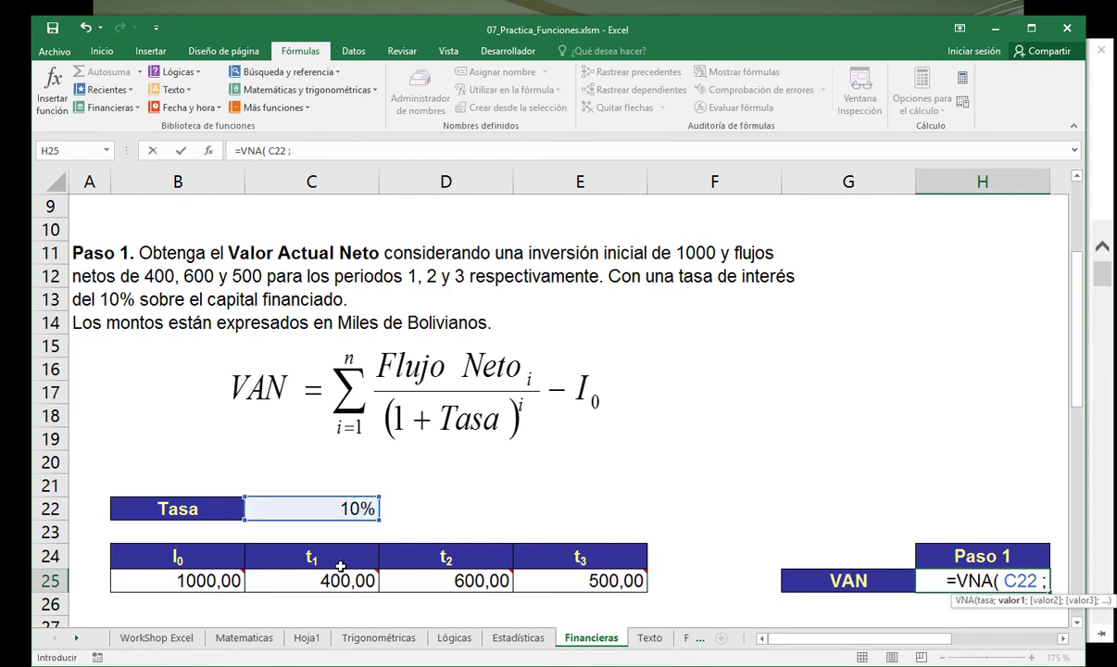
pyautogui.click(324, 579)
pyautogui.write(';')
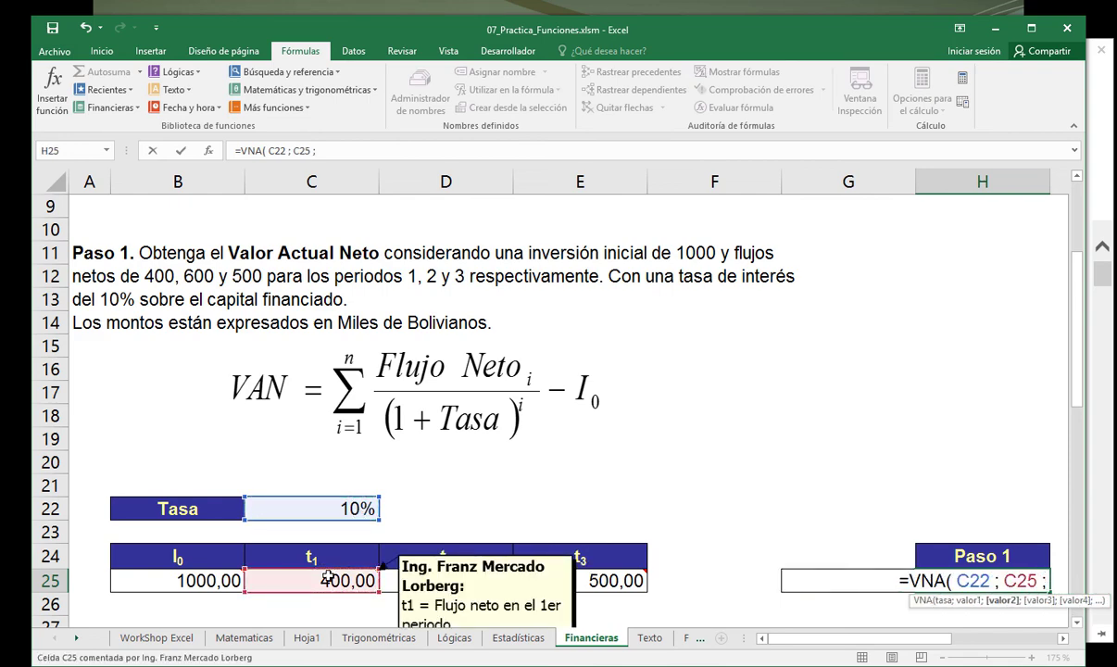
pyautogui.click(423, 580)
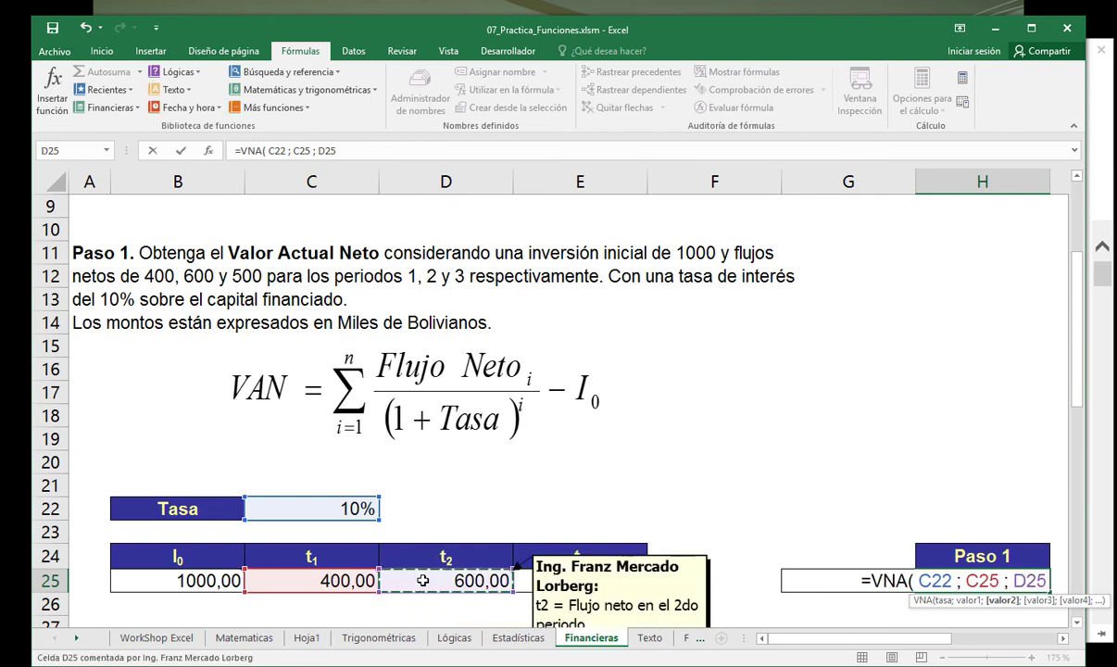
pyautogui.write(';')
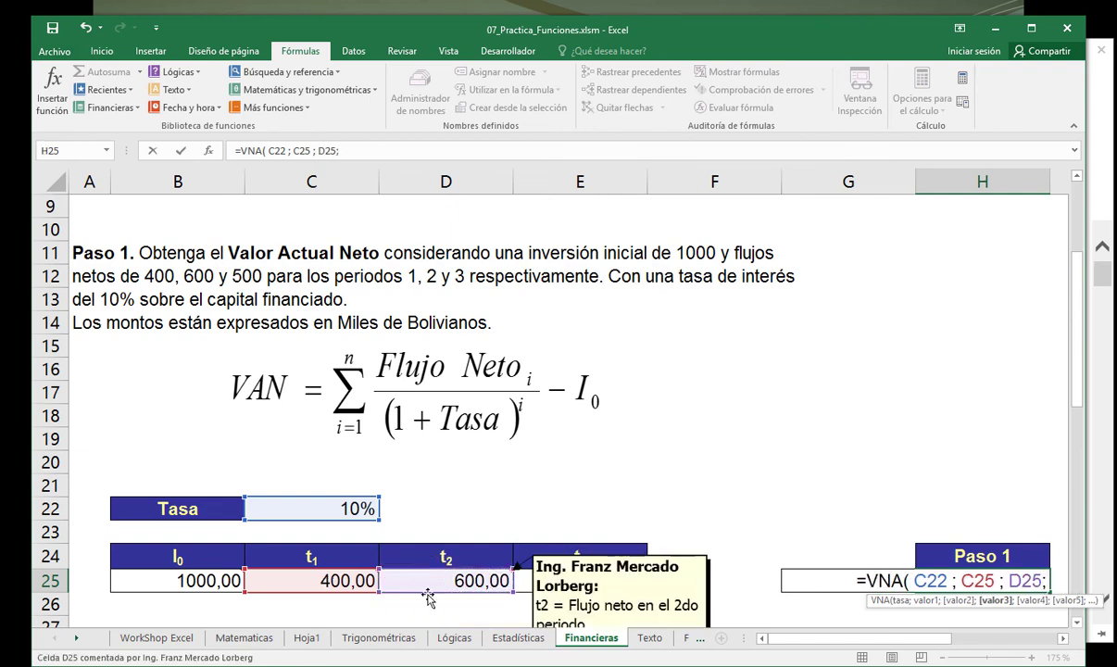
pyautogui.click(536, 582)
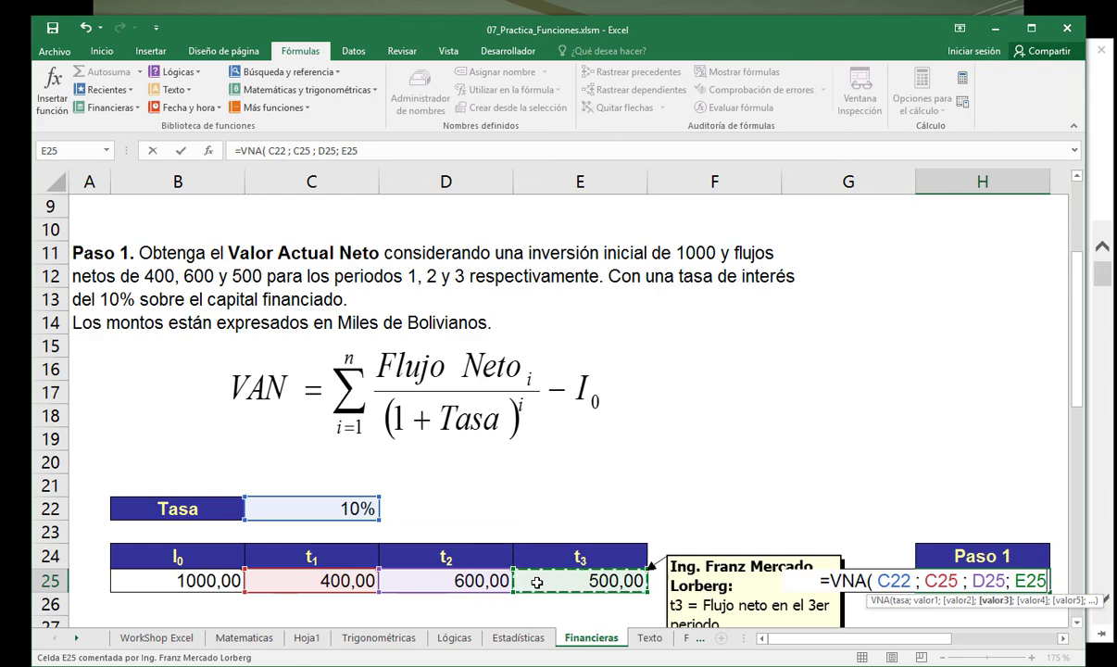
pyautogui.write(')')
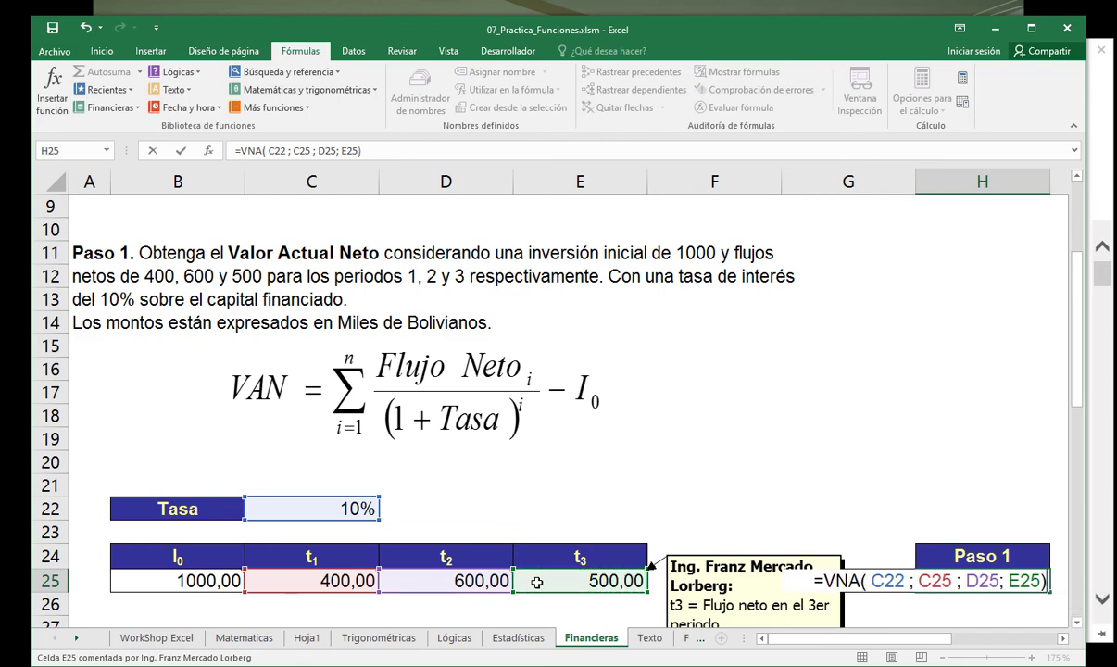
pyautogui.press('Return')
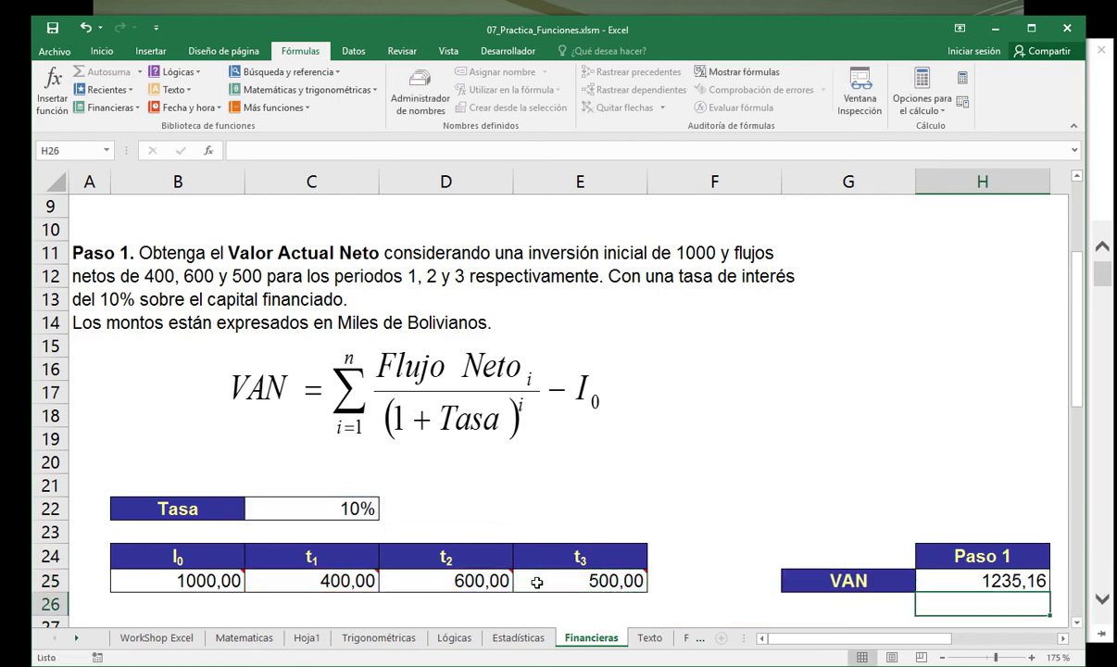
# Extend the VNA formula in H25 to subtract the initial investment in B25.
pyautogui.click(963, 577)
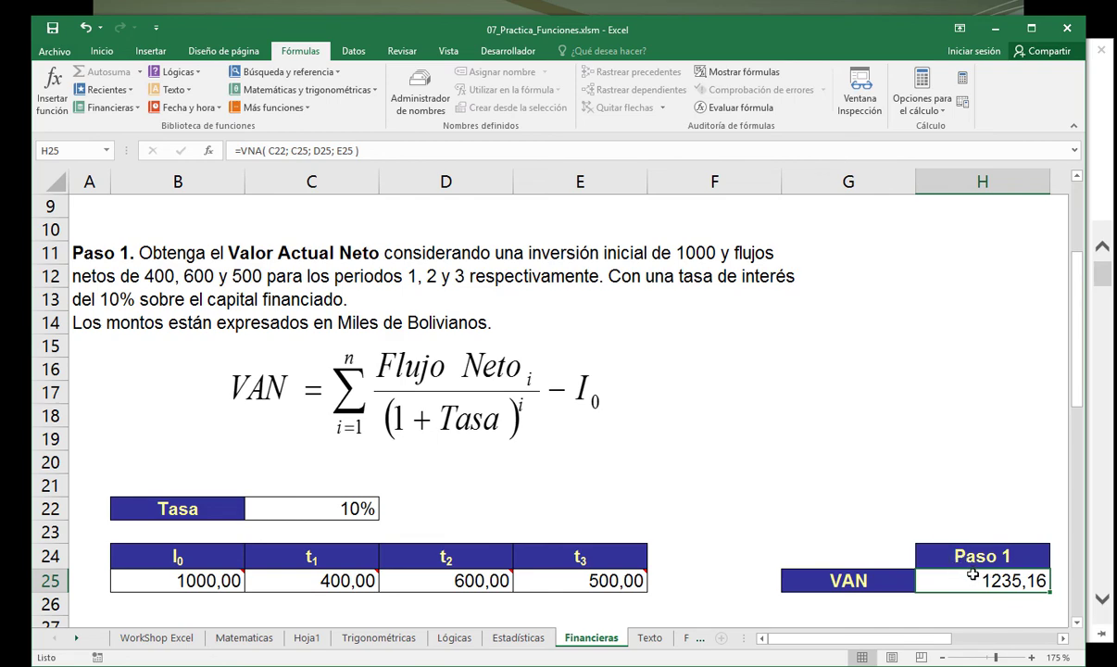
pyautogui.doubleClick(972, 575)
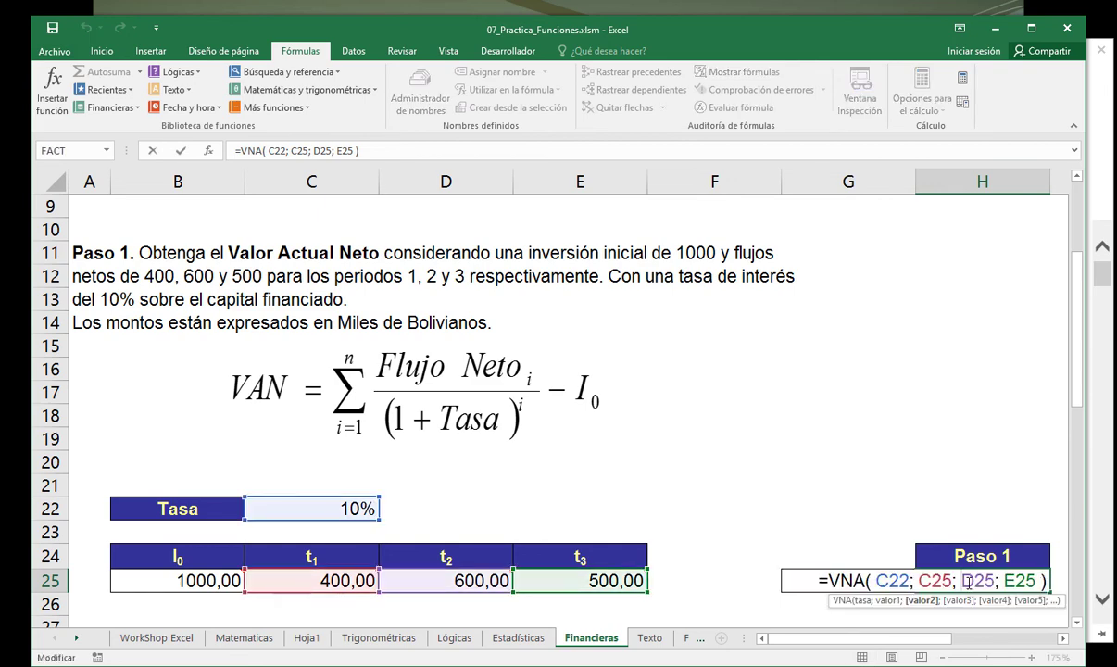
pyautogui.click(1042, 580)
pyautogui.press('End')
pyautogui.write('-')
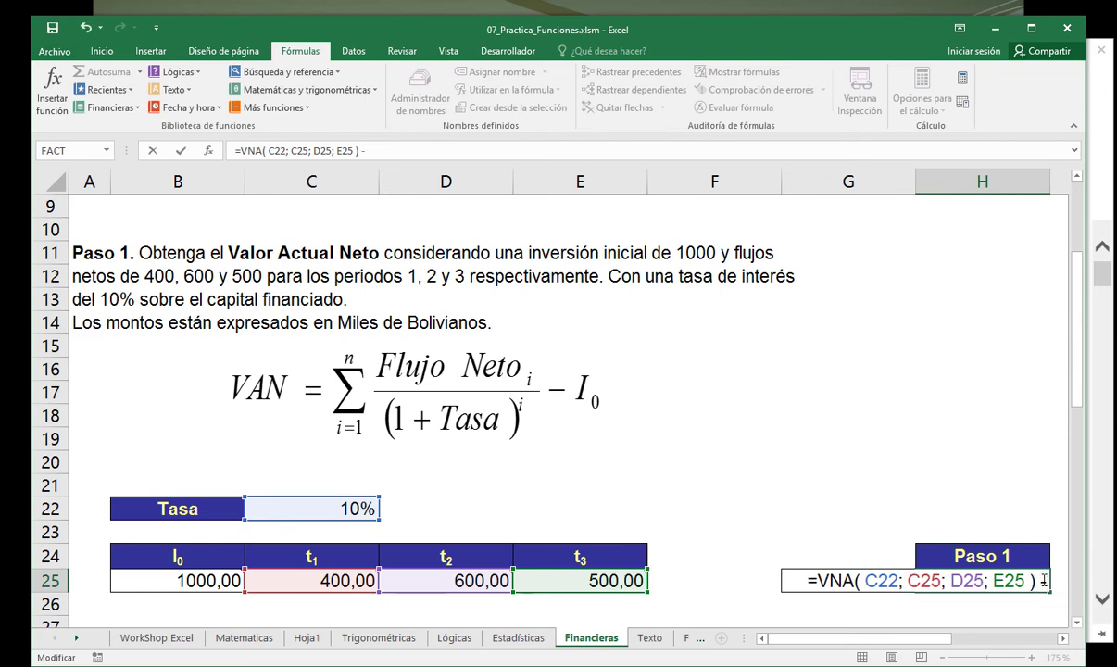
pyautogui.click(219, 580)
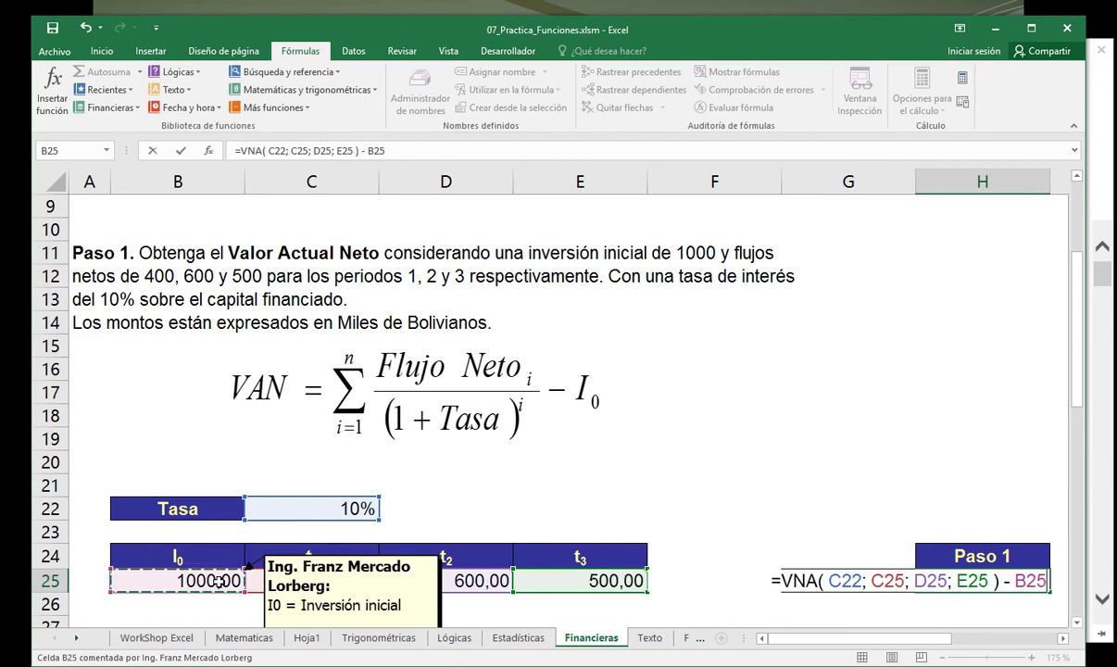
pyautogui.press('Return')
pyautogui.press('Up')
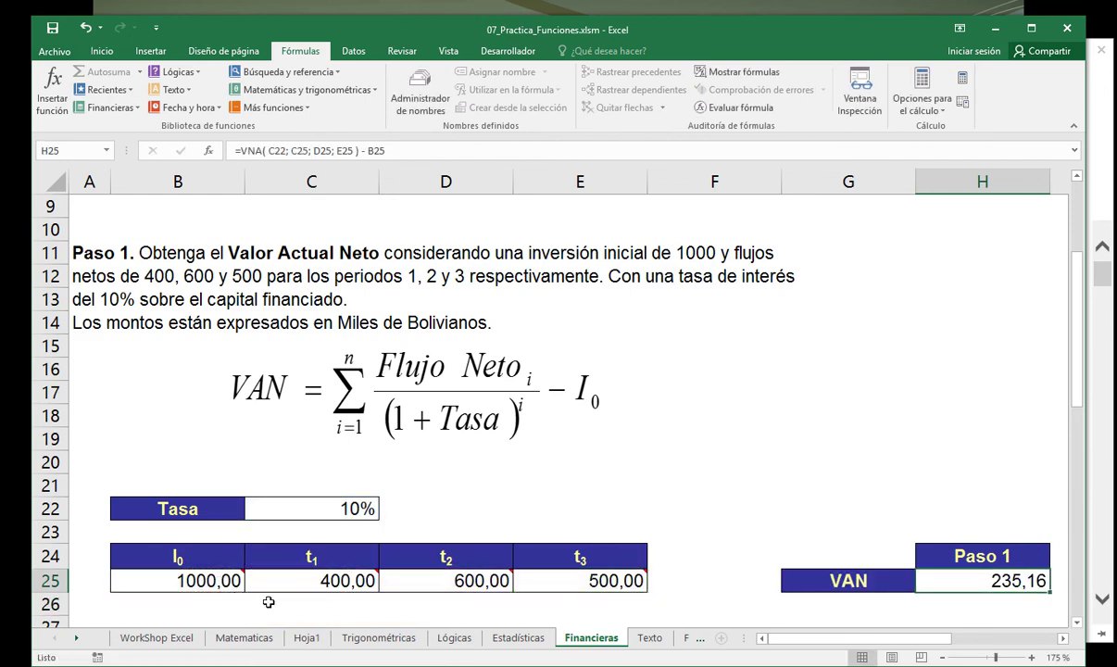
# Compare the NPV formula in the VNA help article with the sheet's VAN formula, and review the cell references used in H25.
pyautogui.press('F1')
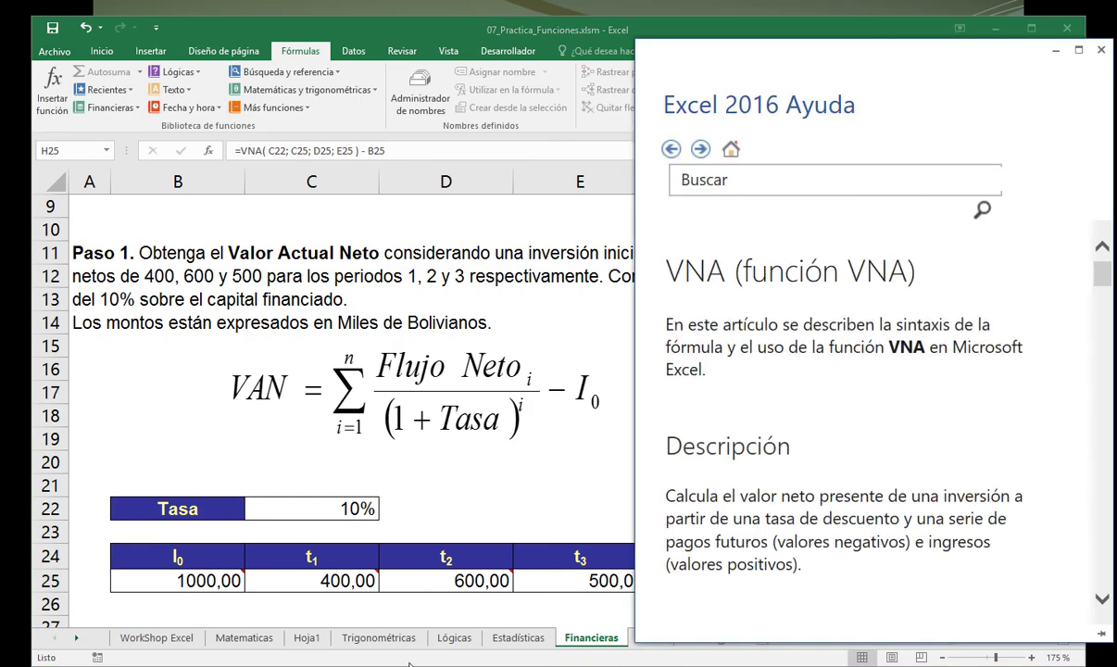
pyautogui.scroll(-8, 805, 398)
pyautogui.scroll(-5, 805, 401)
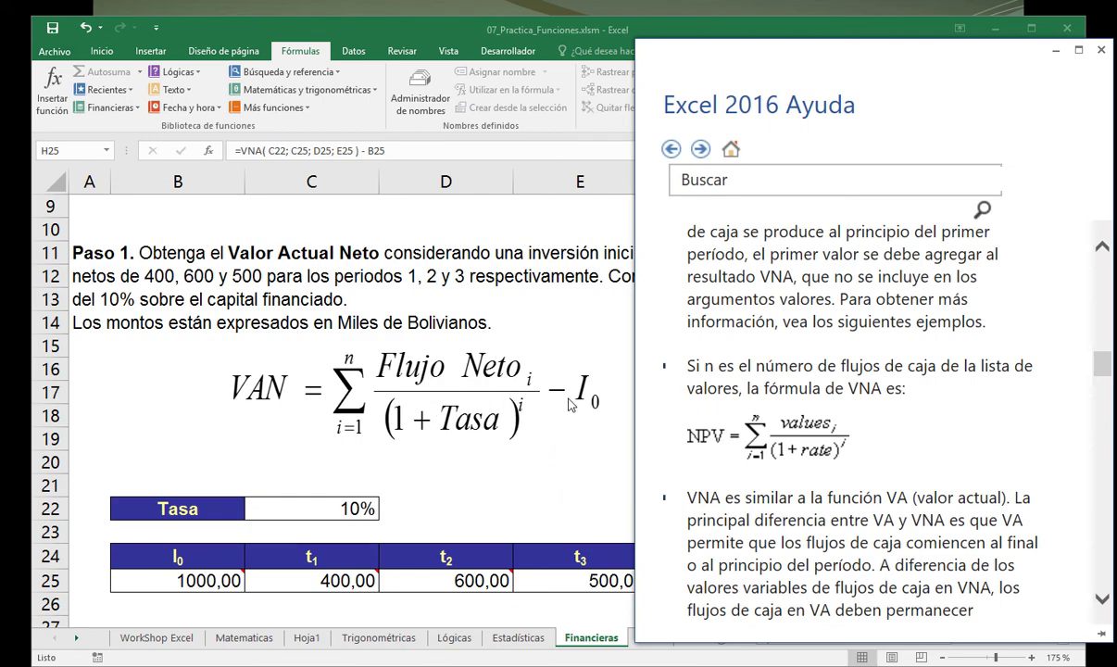
pyautogui.click(547, 581)
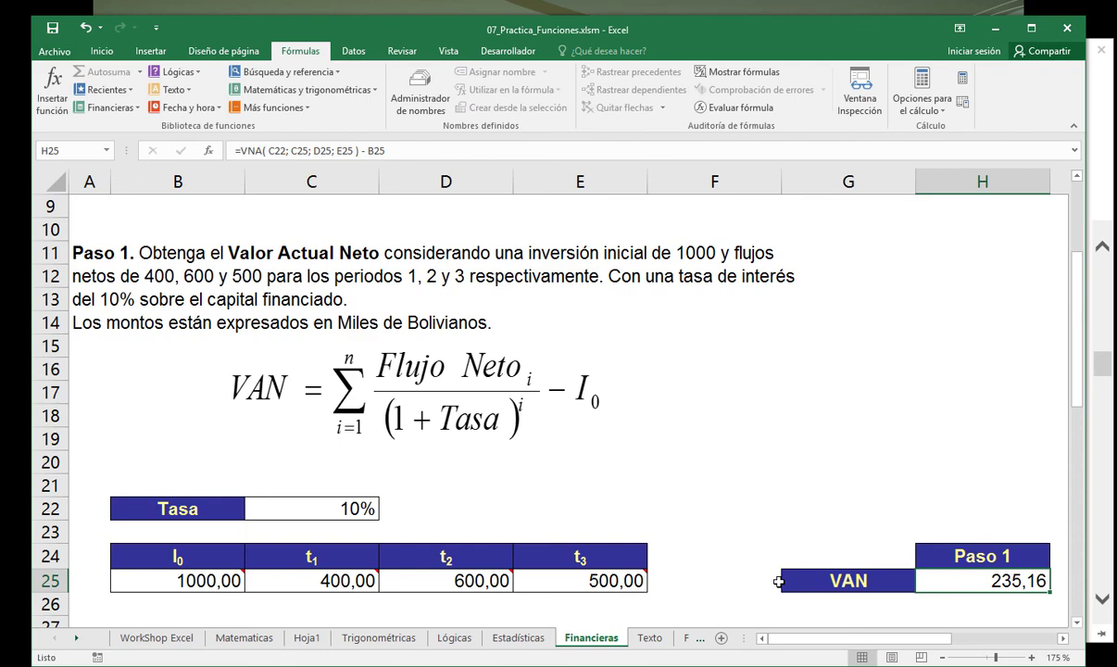
pyautogui.press('F2')
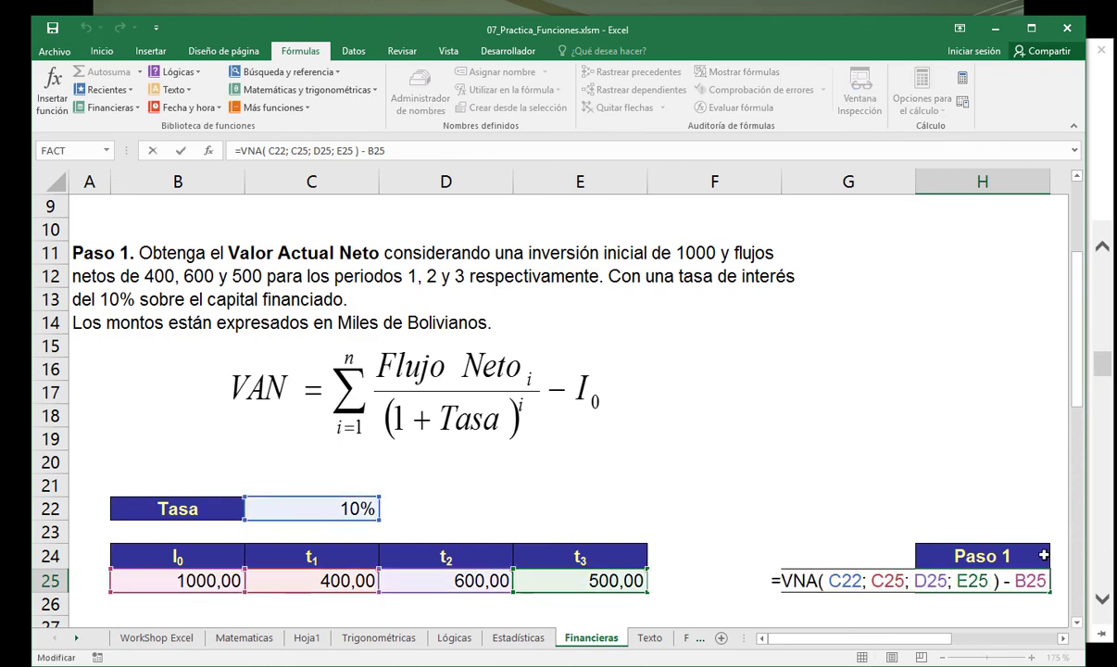
pyautogui.moveTo(211, 580)
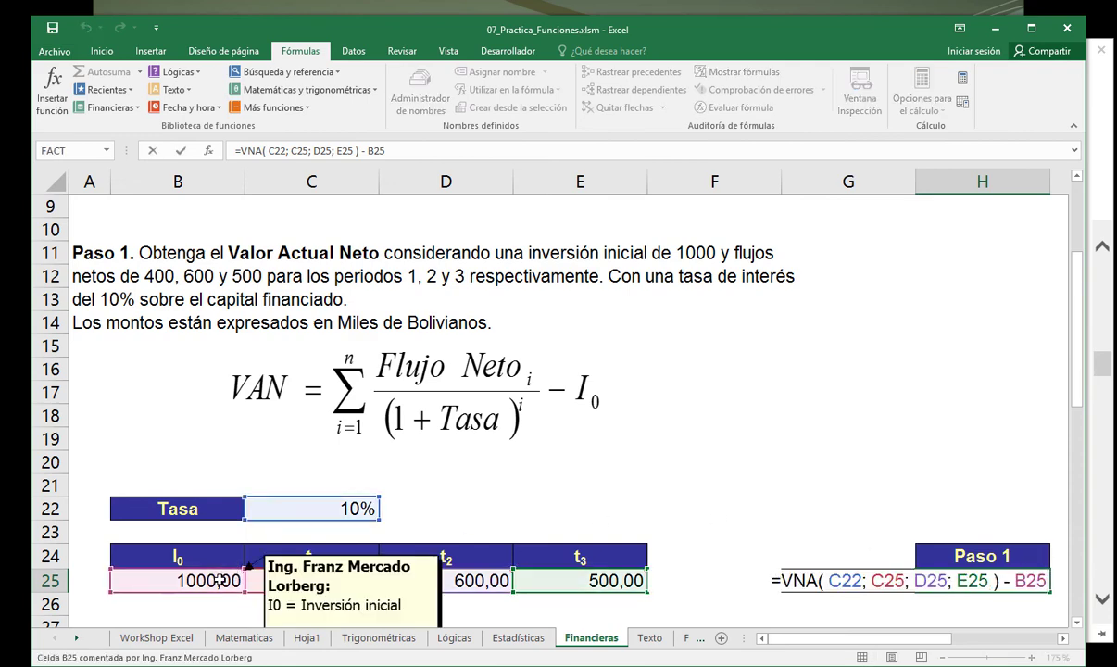
pyautogui.press('Return')
# Start a TIR formula in the Paso 2 TIR cell H39 and open the help article for the TIR function.
pyautogui.scroll(-7, 219, 580)
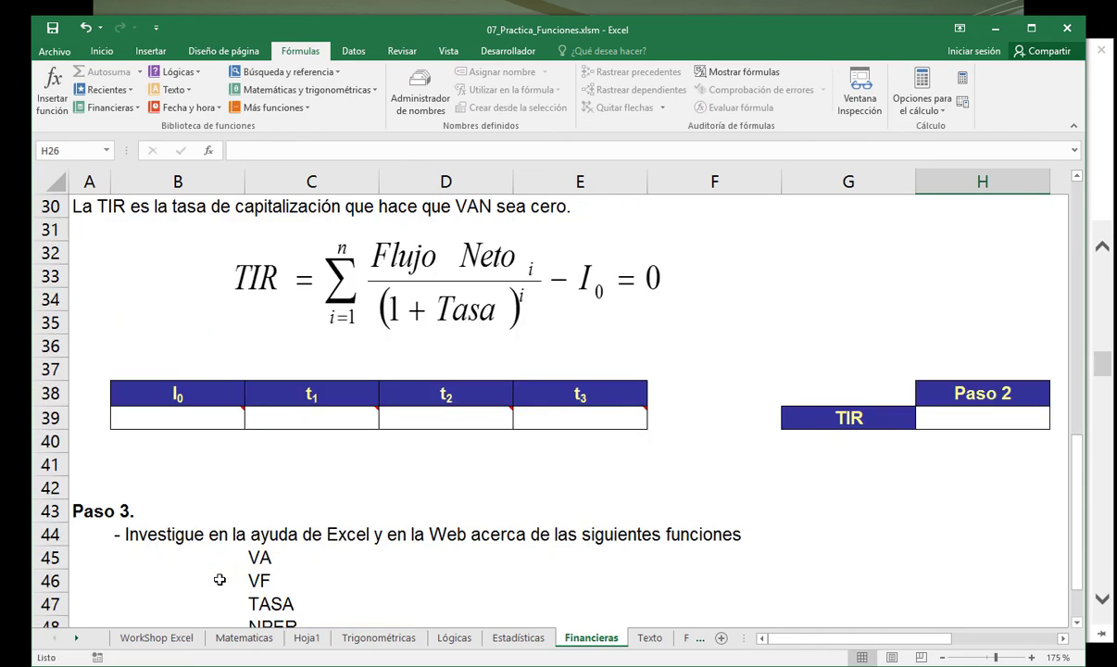
pyautogui.click(932, 407)
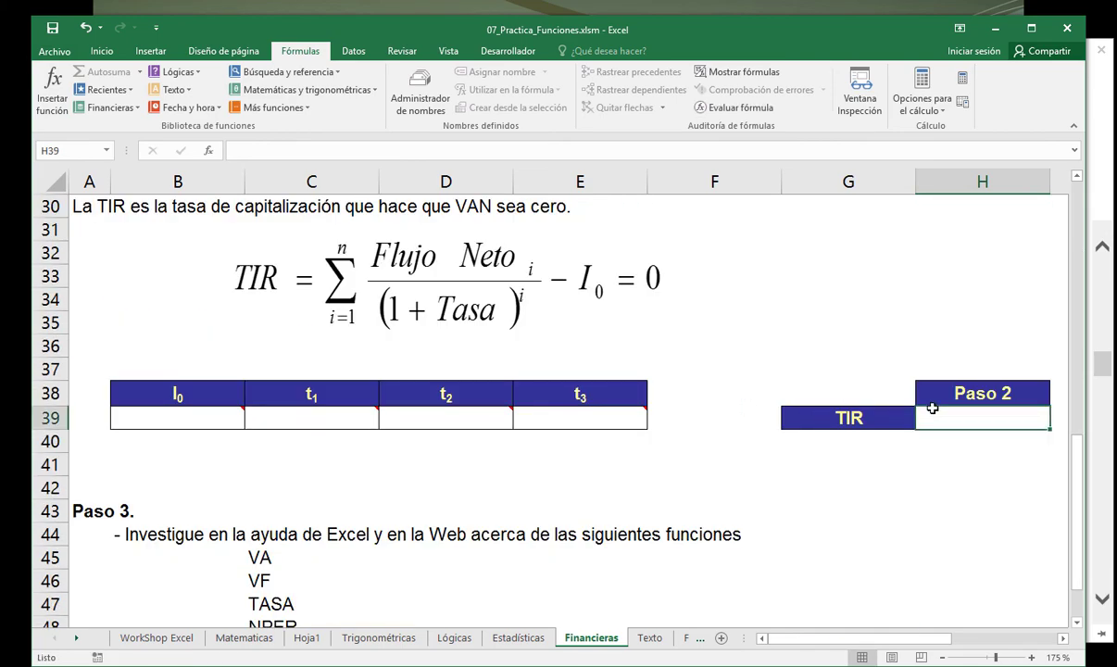
pyautogui.write('=')
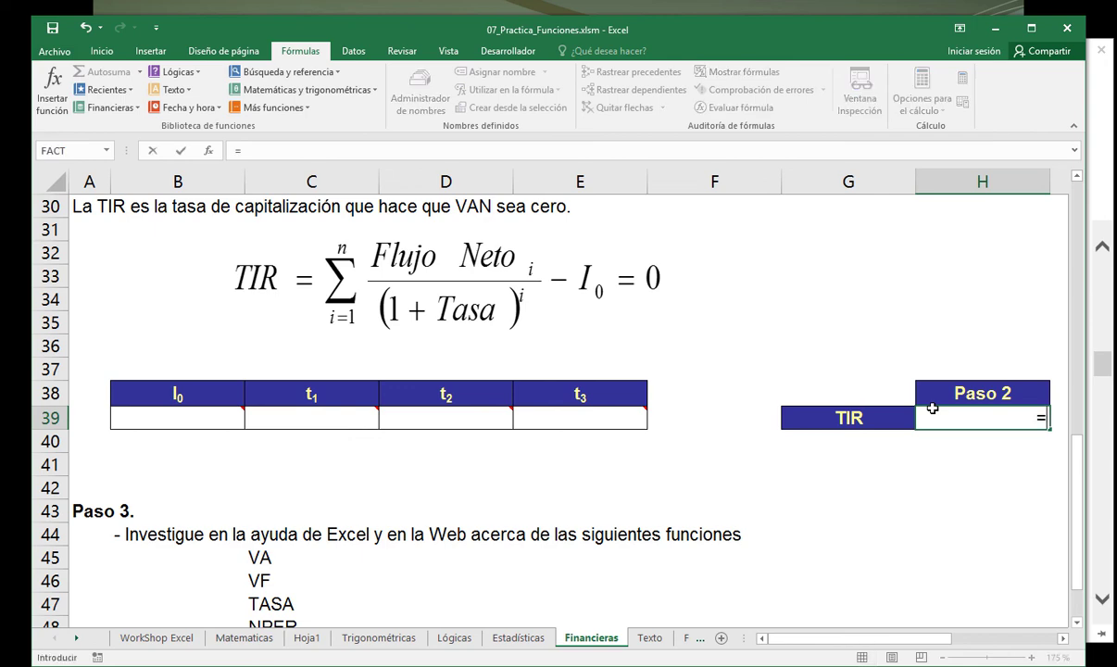
pyautogui.write('tir9')
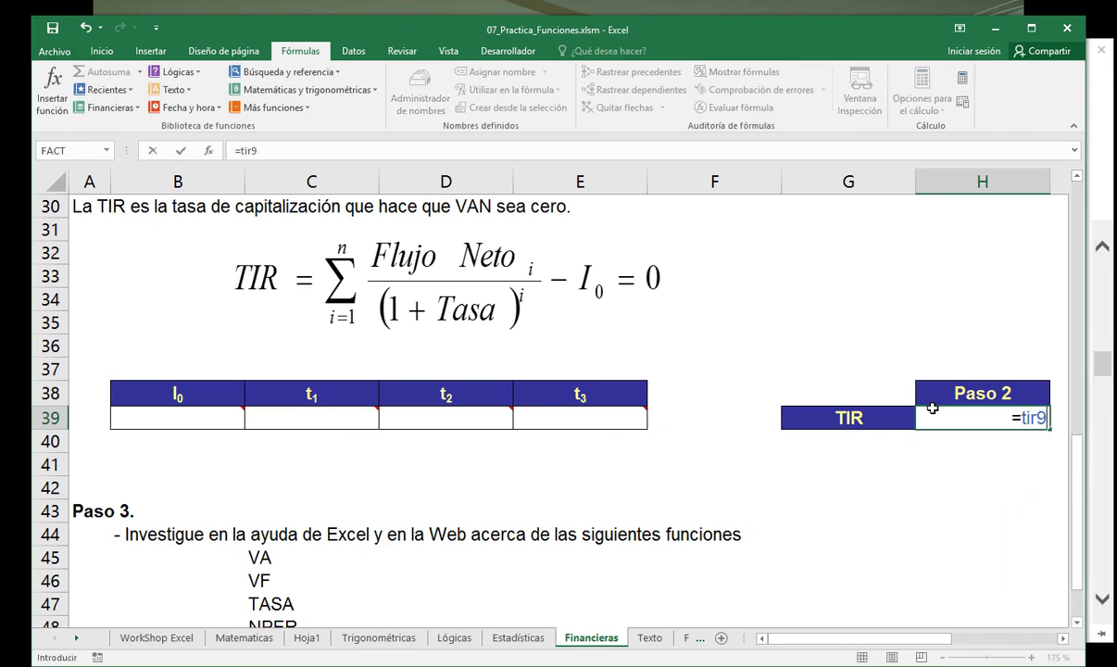
pyautogui.press('BackSpace')
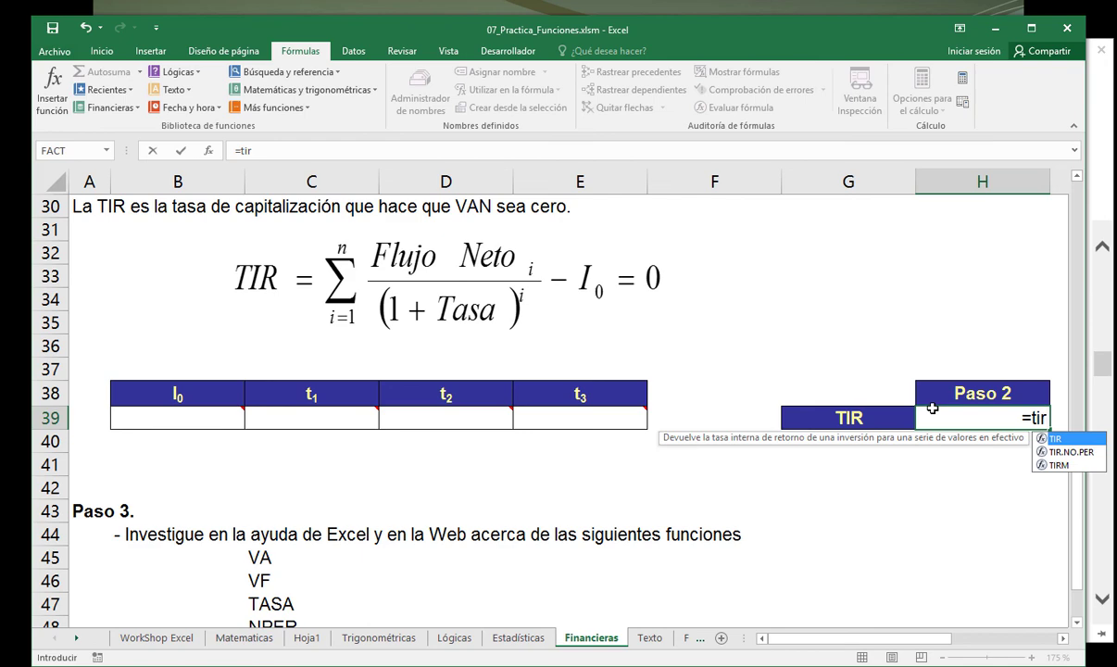
pyautogui.write('(')
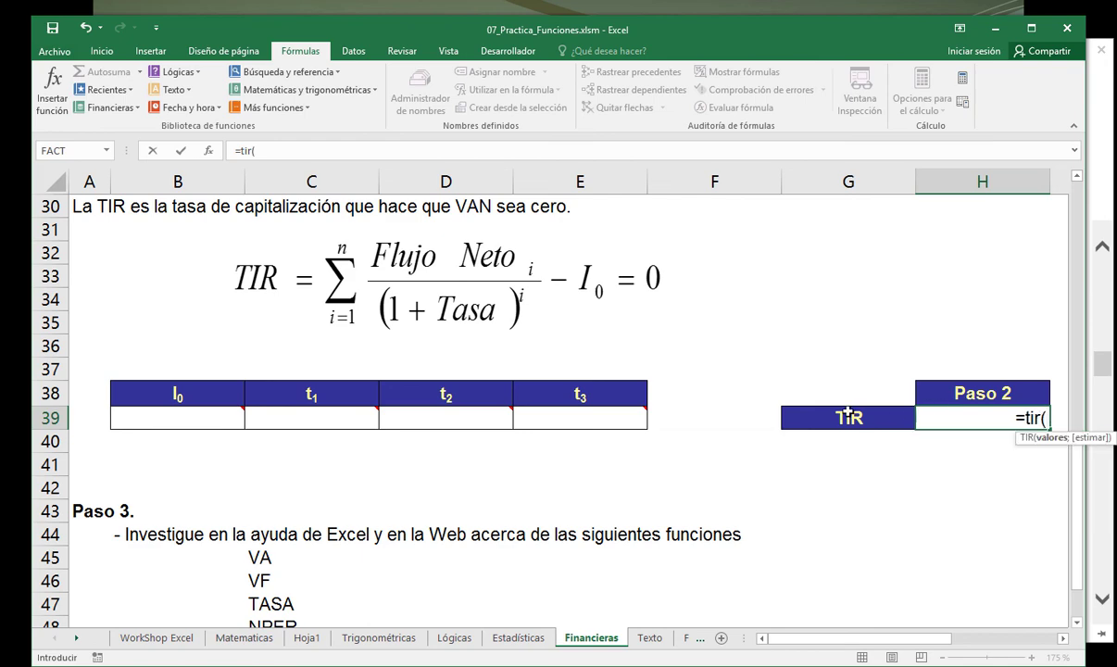
pyautogui.moveTo(208, 425)
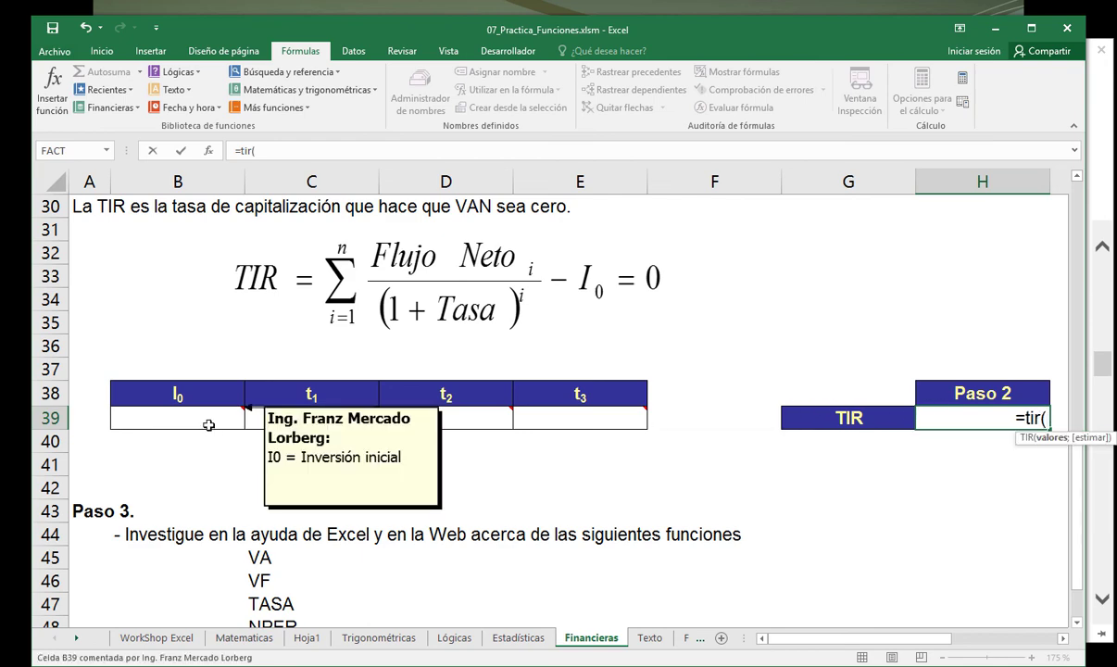
pyautogui.click(1025, 437)
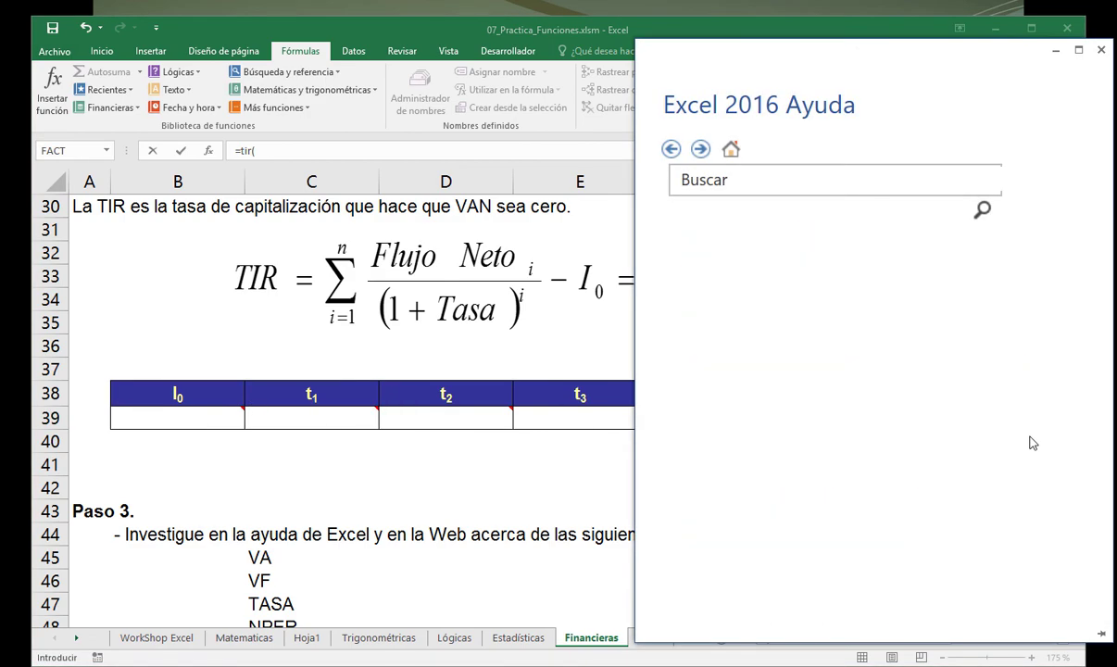
# Examine the TIR help article's description, syntax, notes on the estimar argument and example cash flow data.
pyautogui.scroll(-2, 918, 410)
pyautogui.scroll(-15, 917, 411)
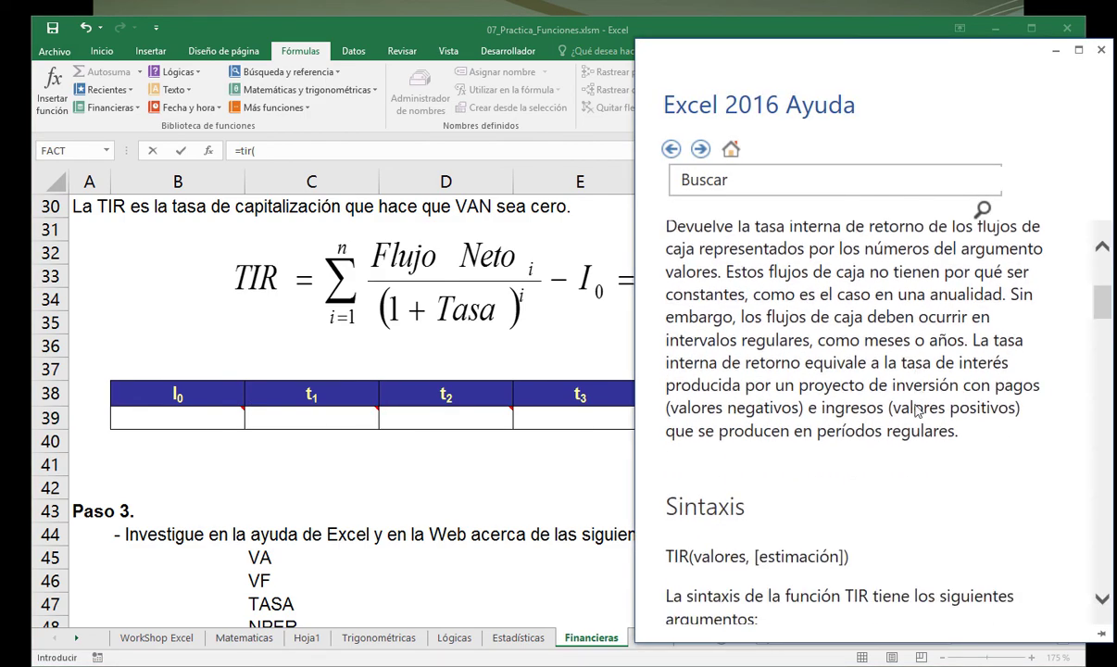
pyautogui.scroll(-5, 917, 410)
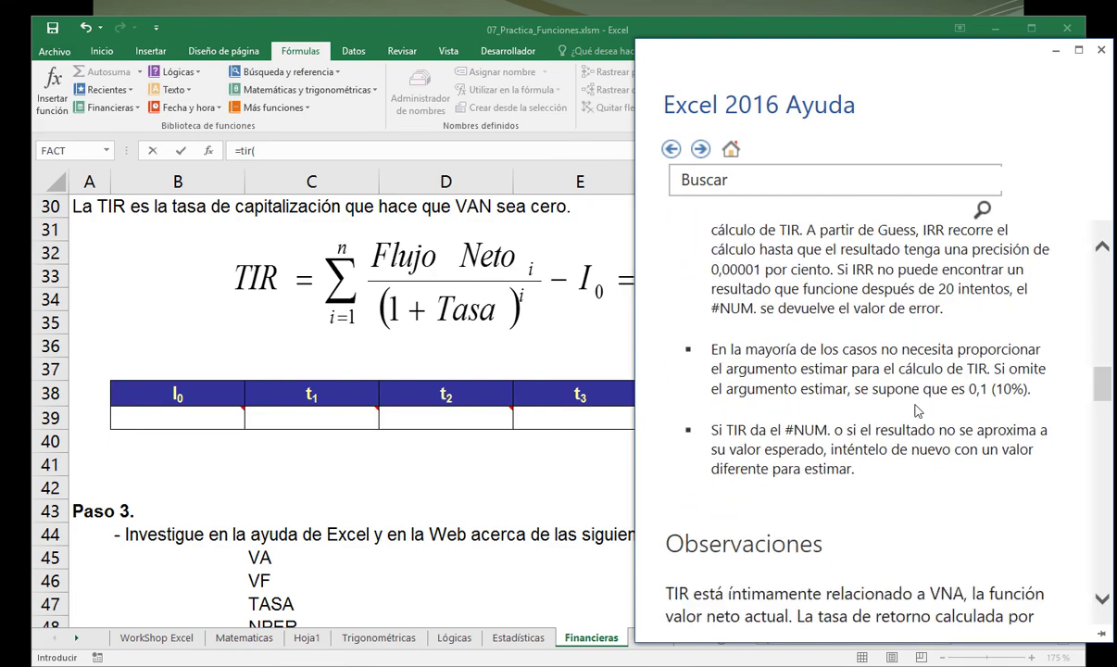
pyautogui.scroll(-10, 917, 411)
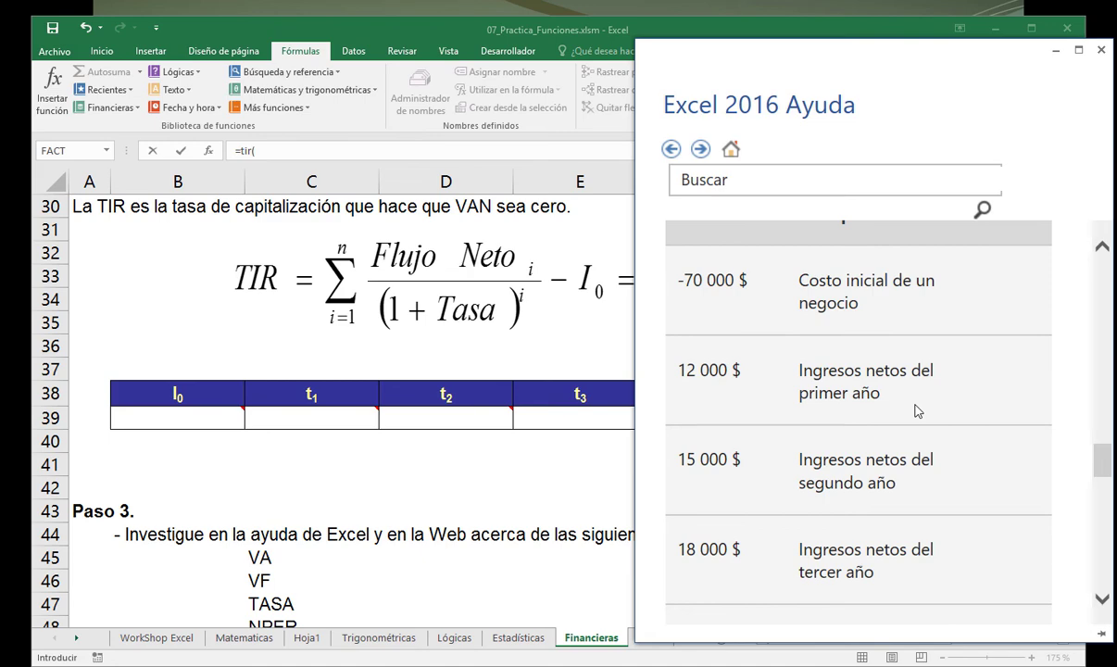
pyautogui.scroll(1, 918, 411)
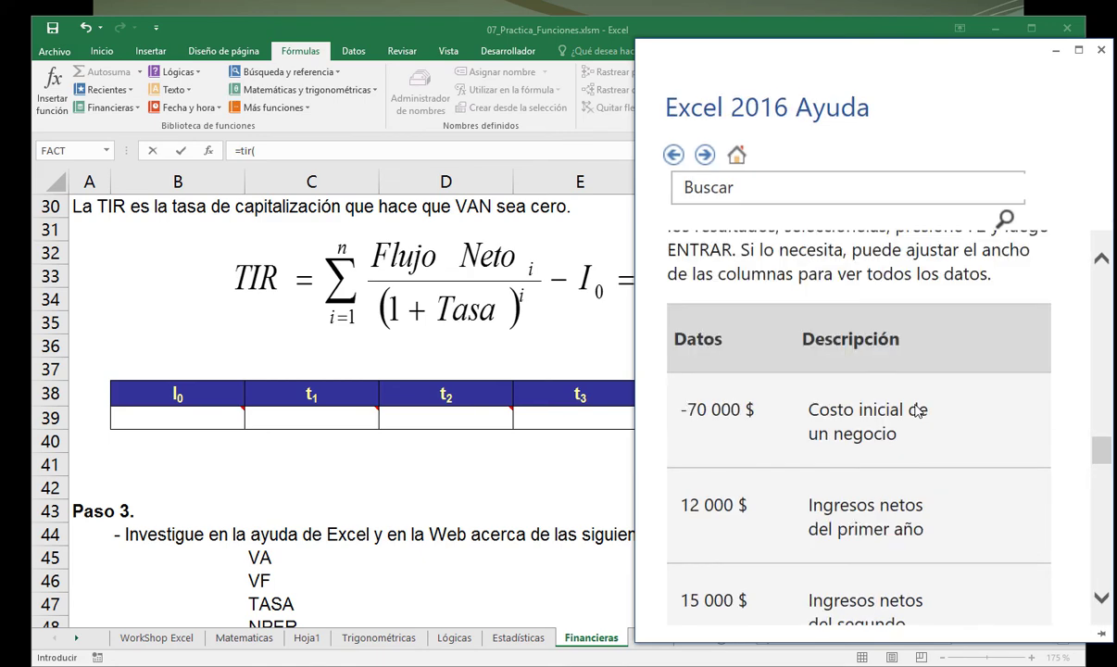
pyautogui.scroll(-2, 918, 411)
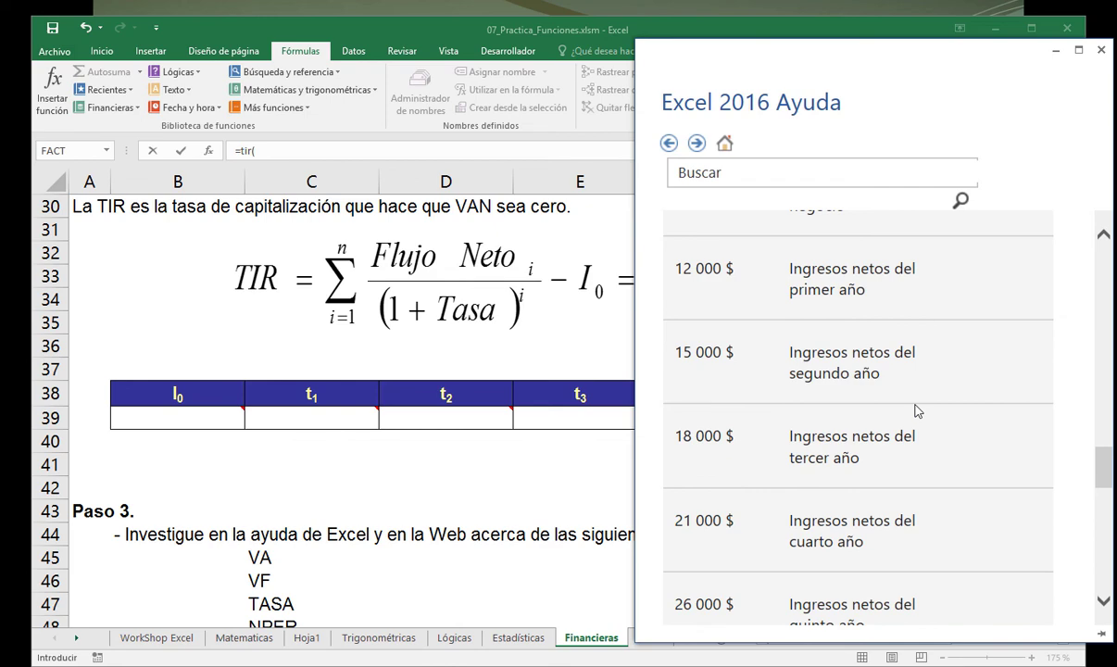
# Close the help, discard the unfinished TIR formula in H39 and switch to the Texto sheet.
pyautogui.click(1101, 50)
pyautogui.press('Escape')
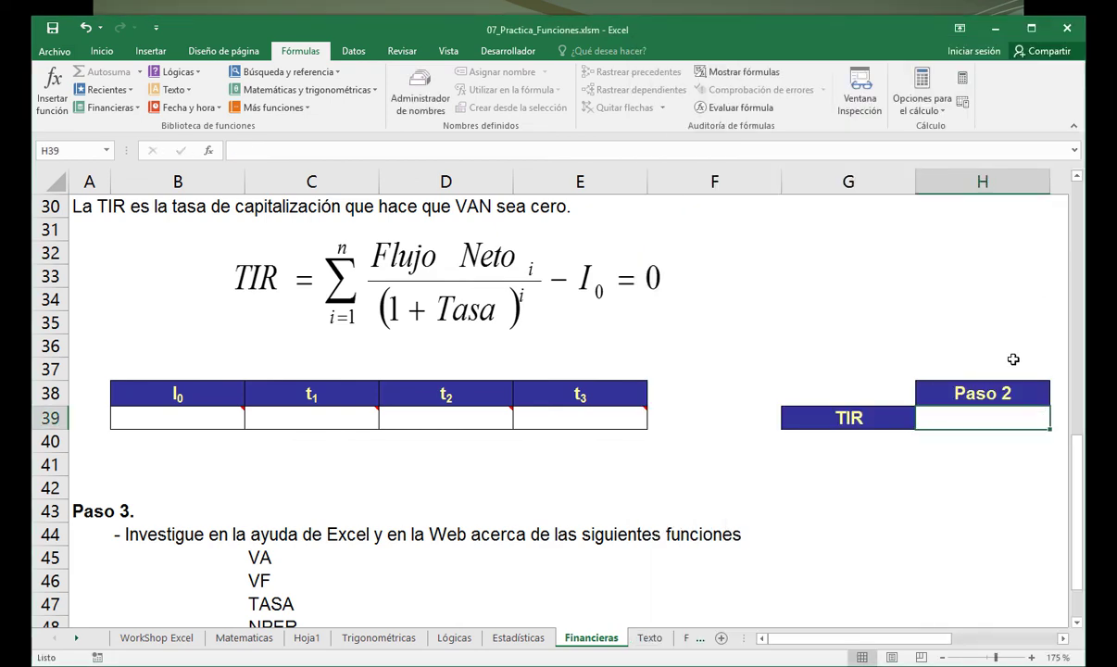
pyautogui.click(654, 637)
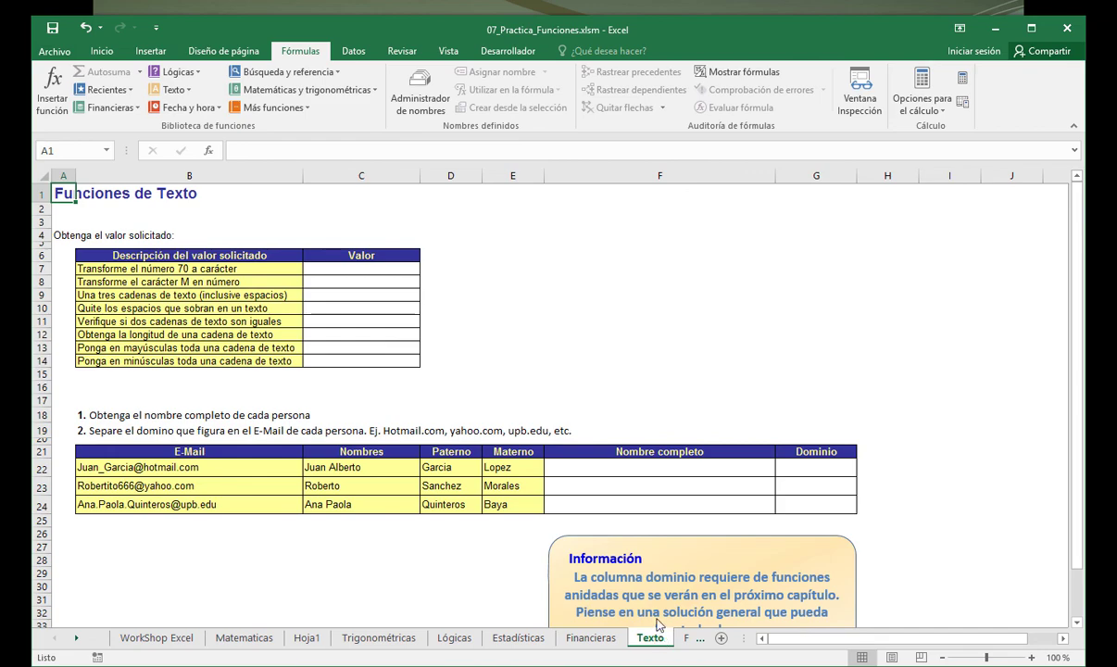
# Open the function browser for cell C7, choose the Texto category and look through its list of functions.
pyautogui.scroll(5, 369, 297)
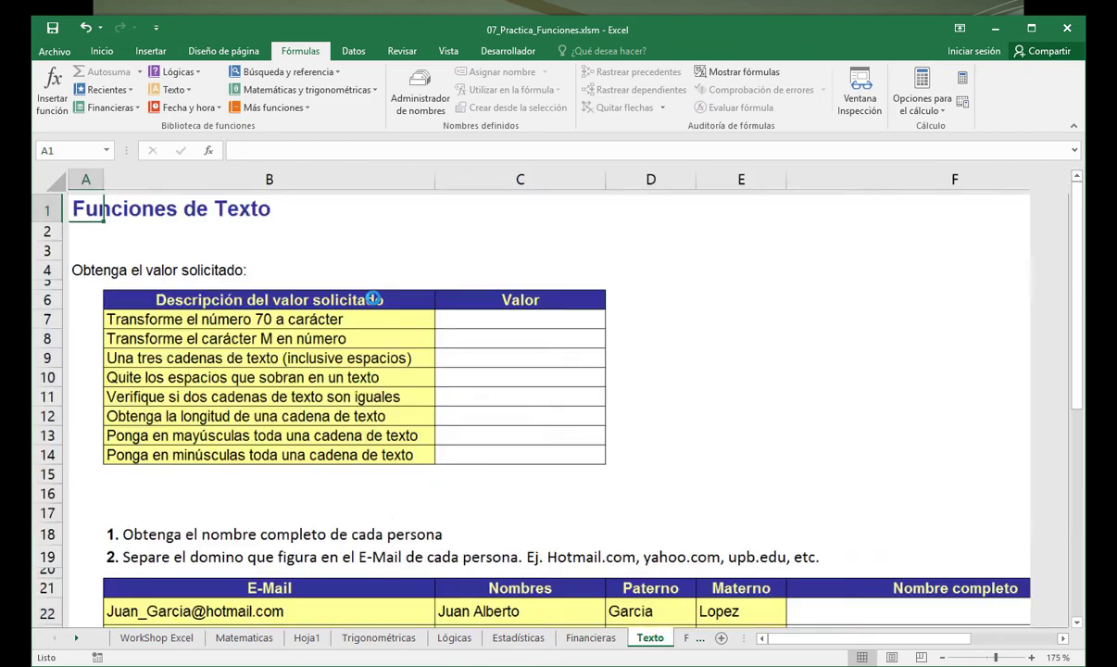
pyautogui.click(526, 340)
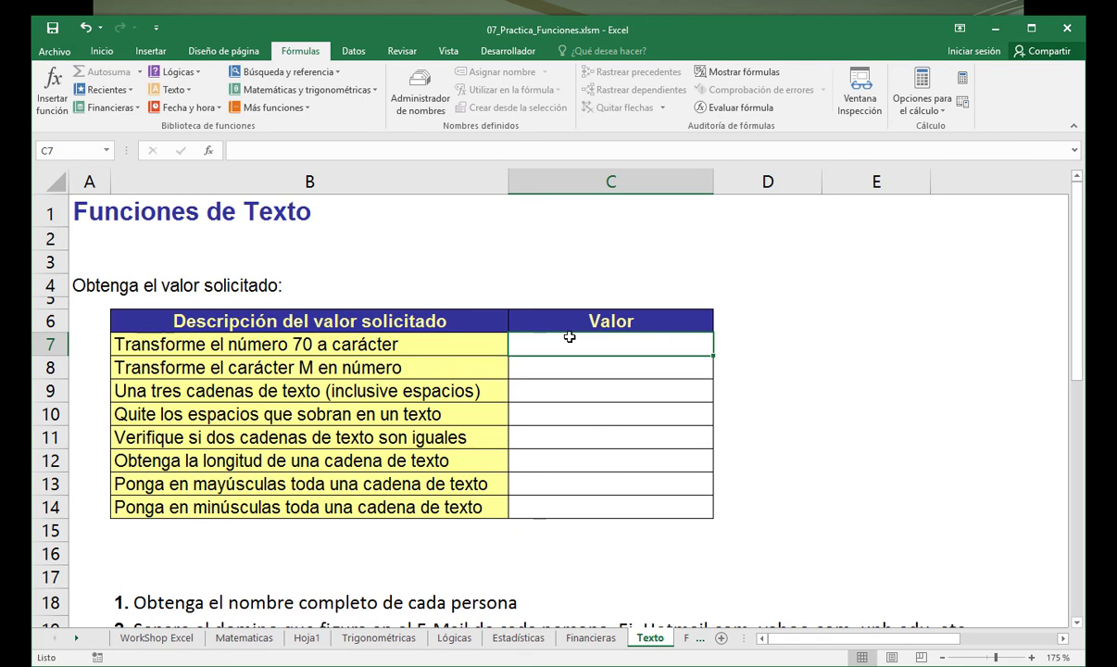
pyautogui.write('=')
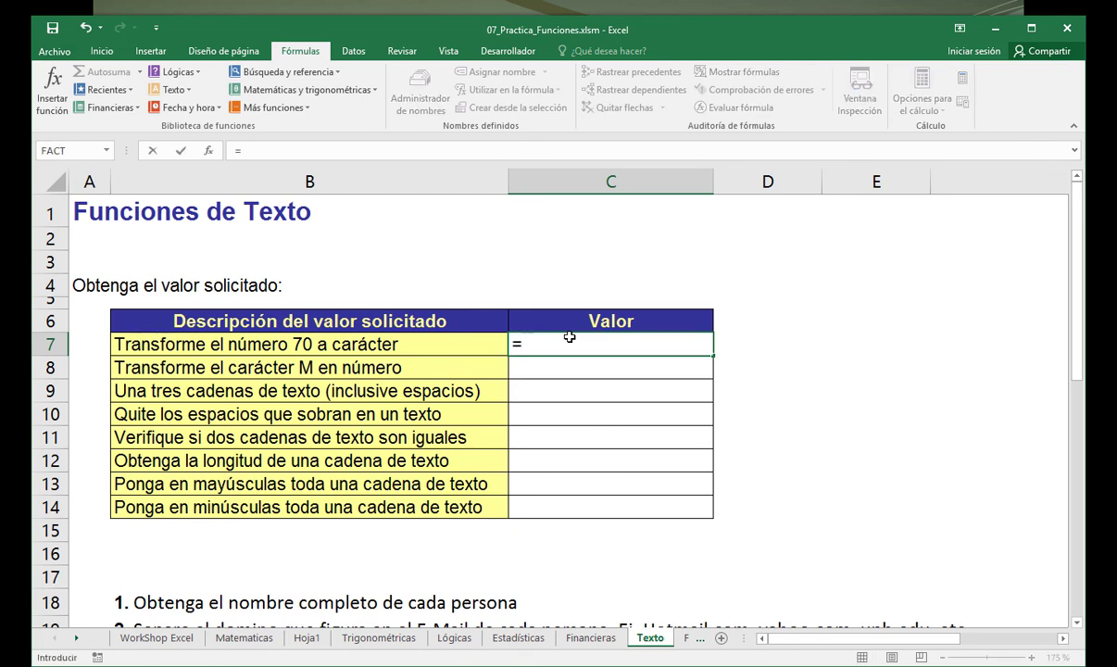
pyautogui.press('Escape')
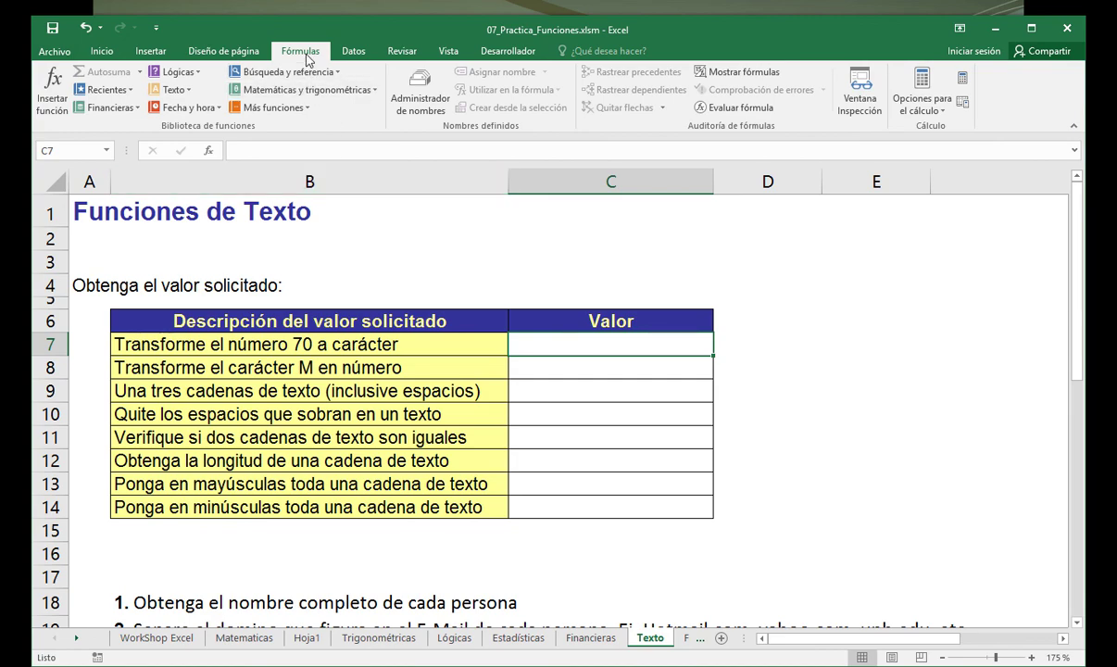
pyautogui.click(53, 109)
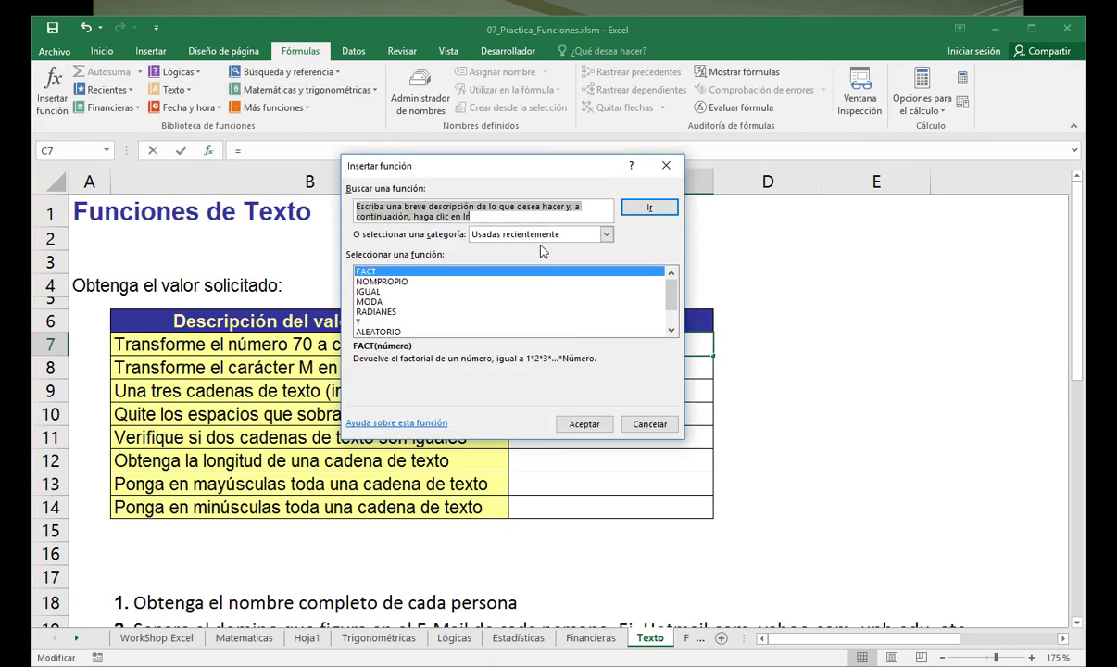
pyautogui.click(515, 234)
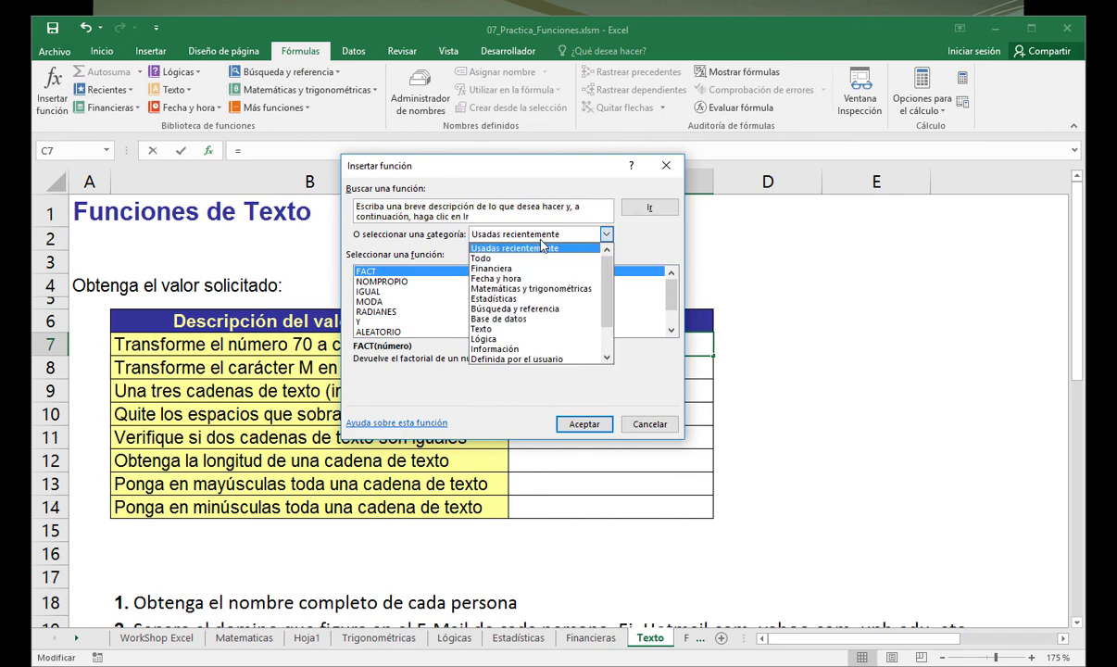
pyautogui.click(537, 330)
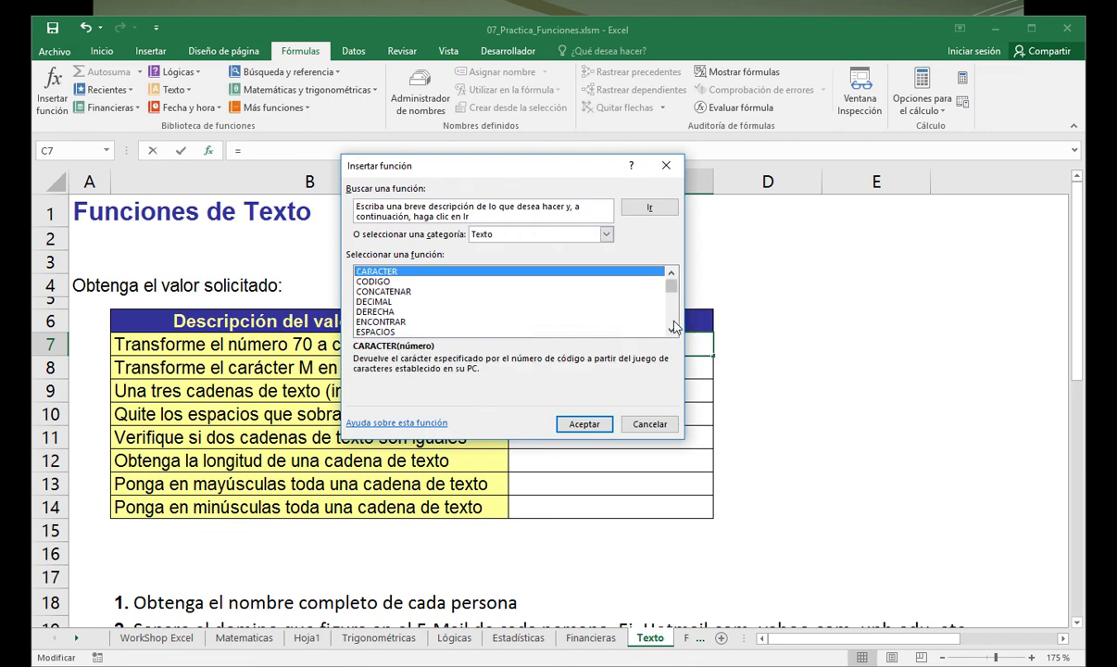
pyautogui.scroll(-2, 674, 328)
pyautogui.scroll(-4, 673, 328)
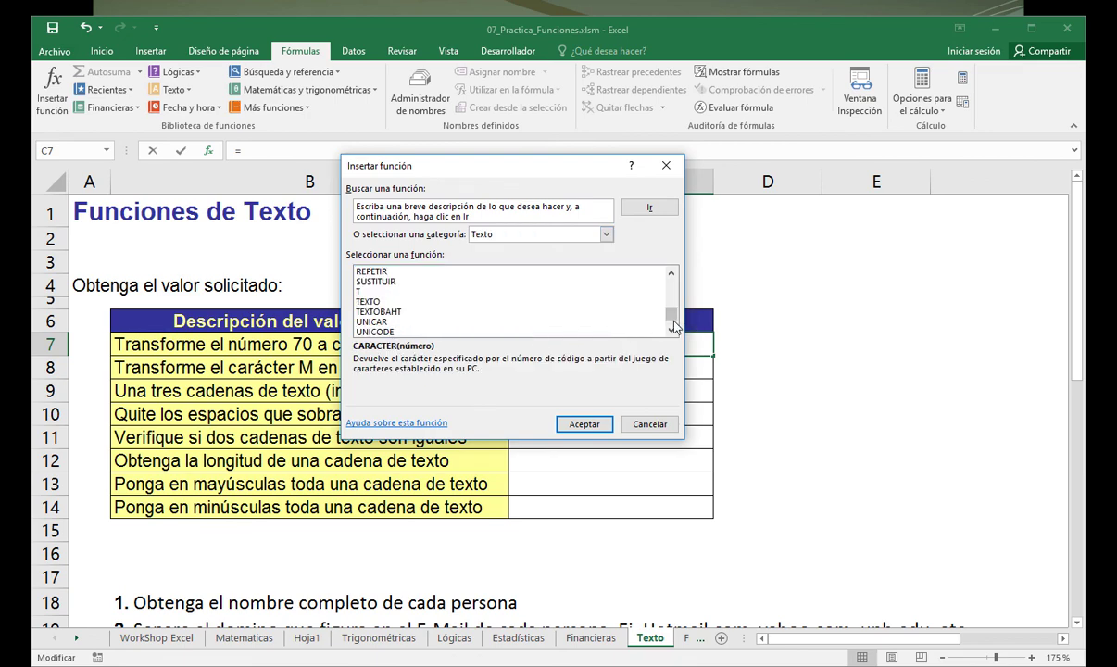
pyautogui.scroll(-1, 674, 328)
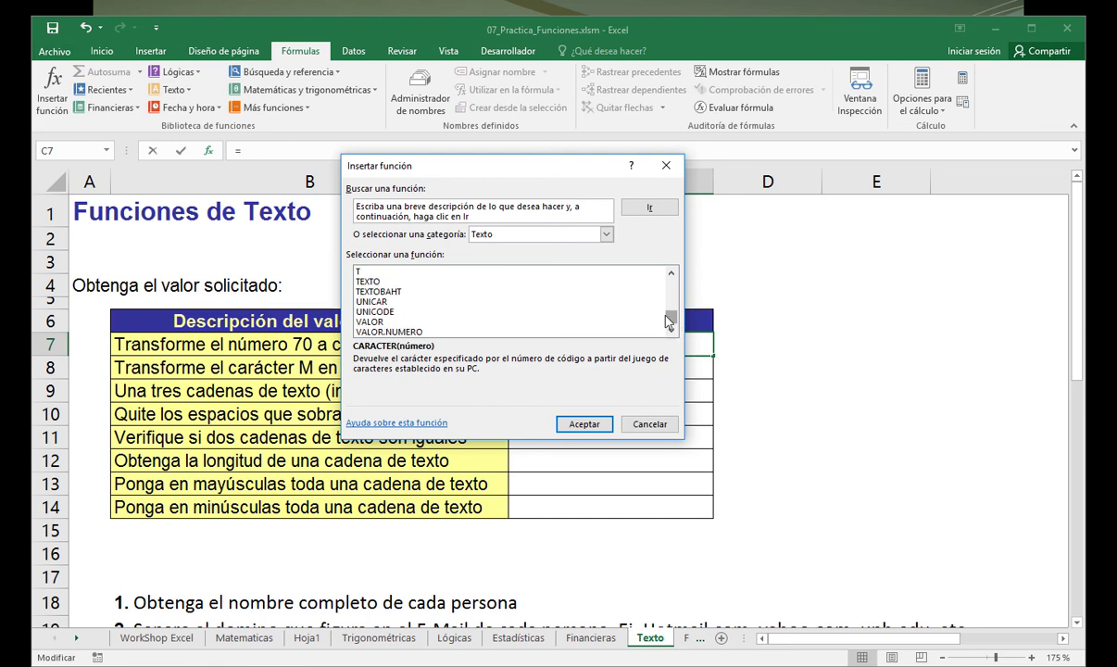
# Browse the Financiera category's function descriptions, return to the Texto category and close the function browser without inserting anything.
pyautogui.click(608, 234)
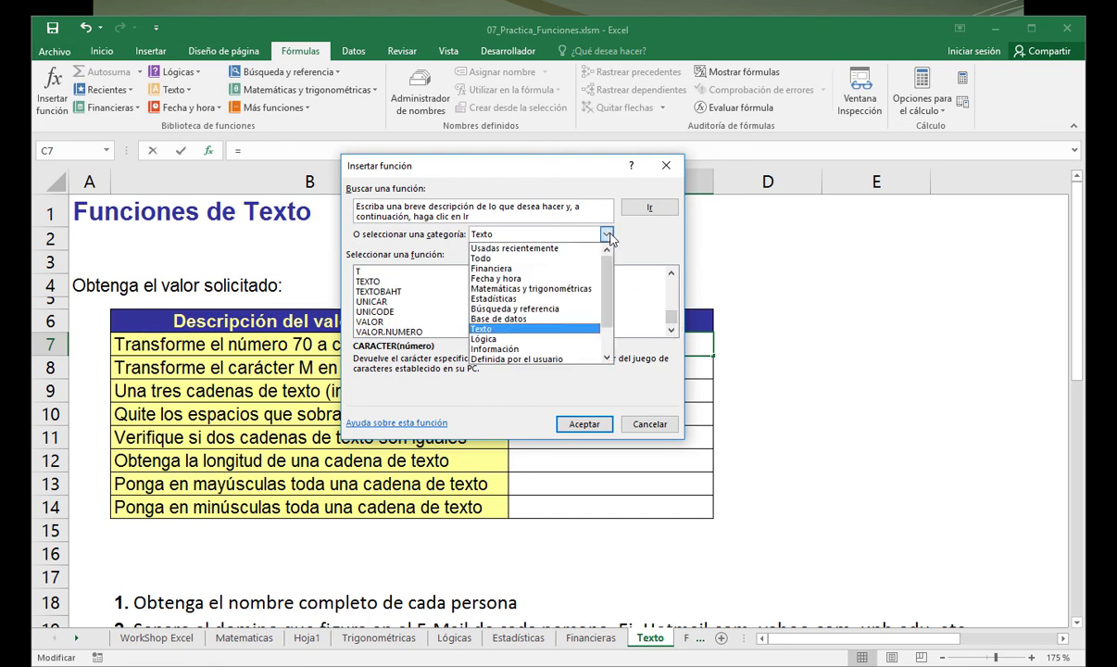
pyautogui.click(551, 270)
pyautogui.click(431, 303)
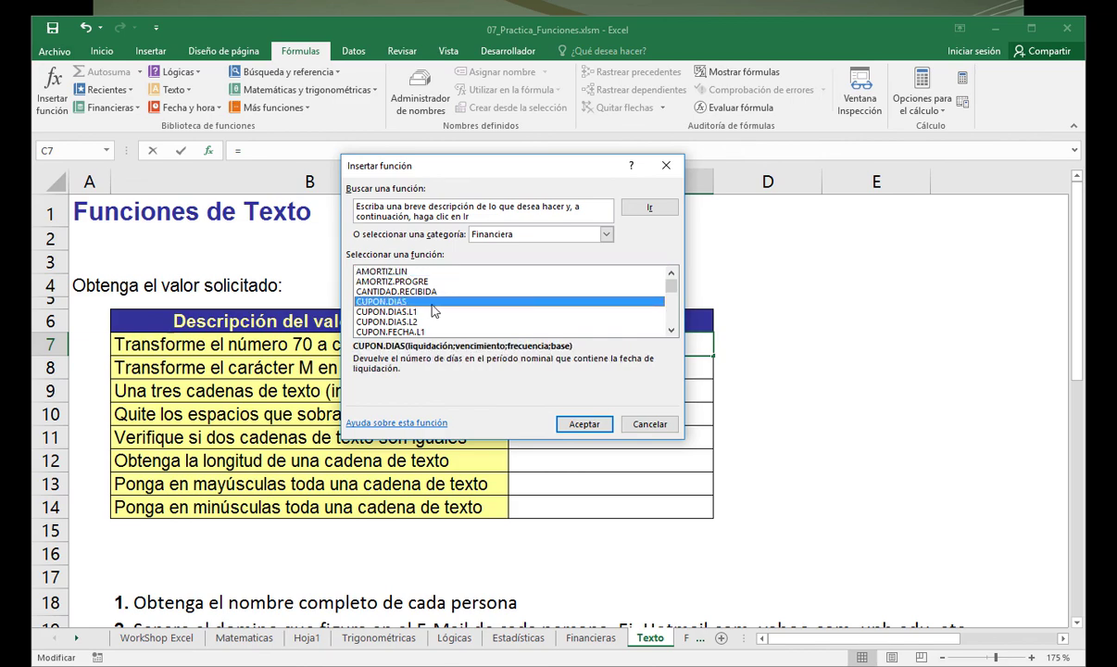
pyautogui.press('Down')
pyautogui.press('Down')
pyautogui.press('Down')
pyautogui.press('Down')
pyautogui.press('Down')
pyautogui.press('Down')
pyautogui.press('Down')
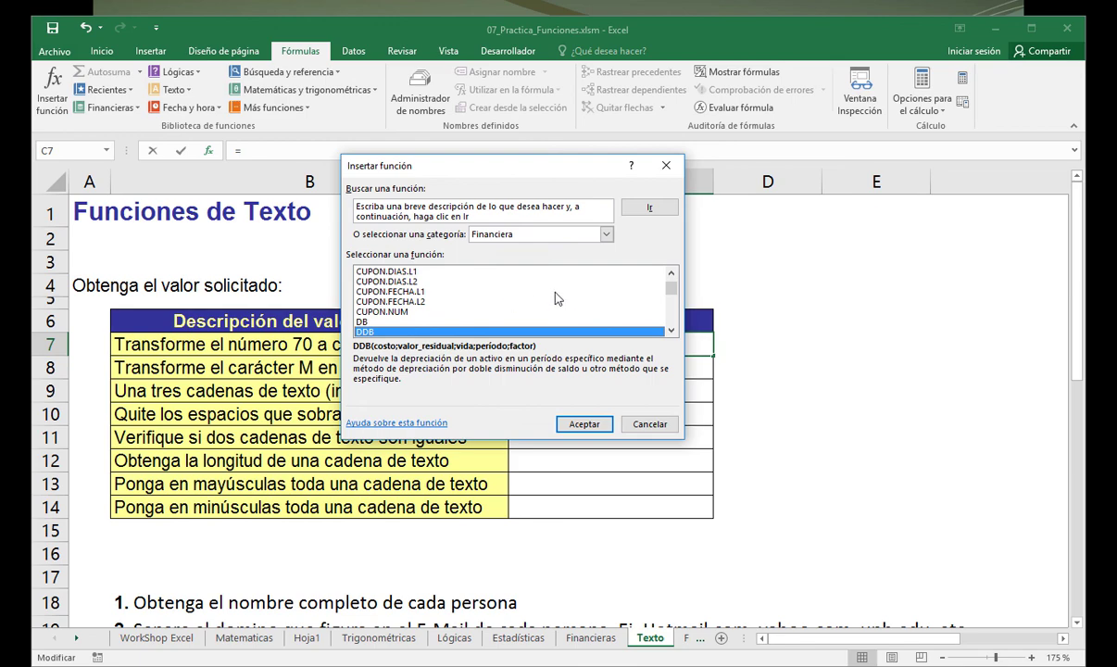
pyautogui.click(605, 235)
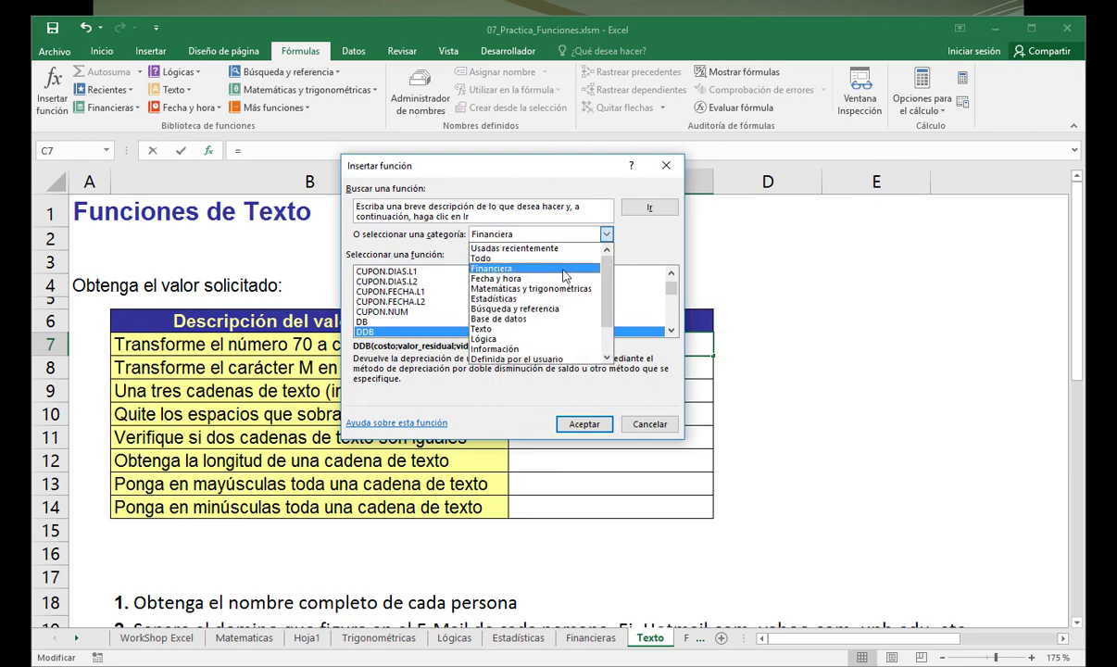
pyautogui.click(498, 329)
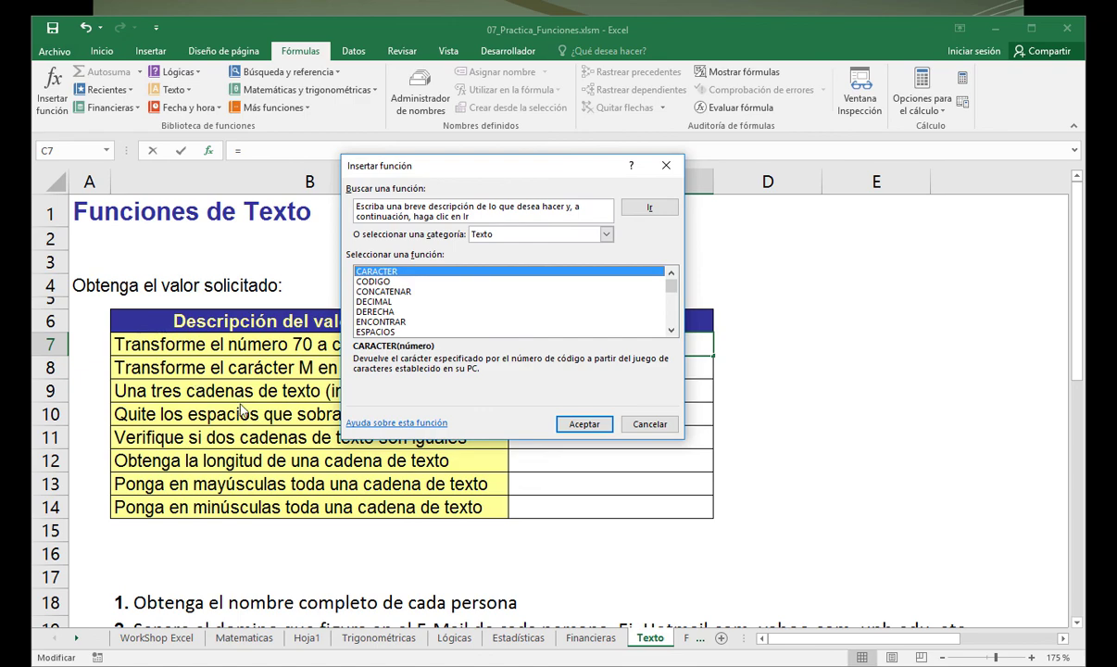
pyautogui.click(649, 424)
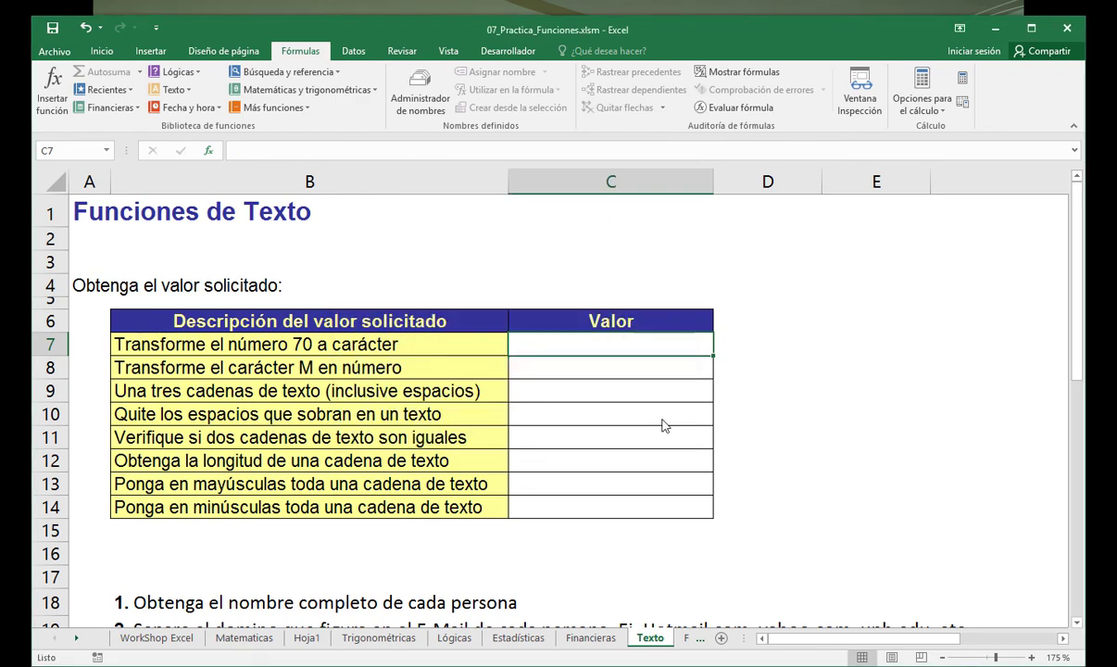
pyautogui.click(474, 337)
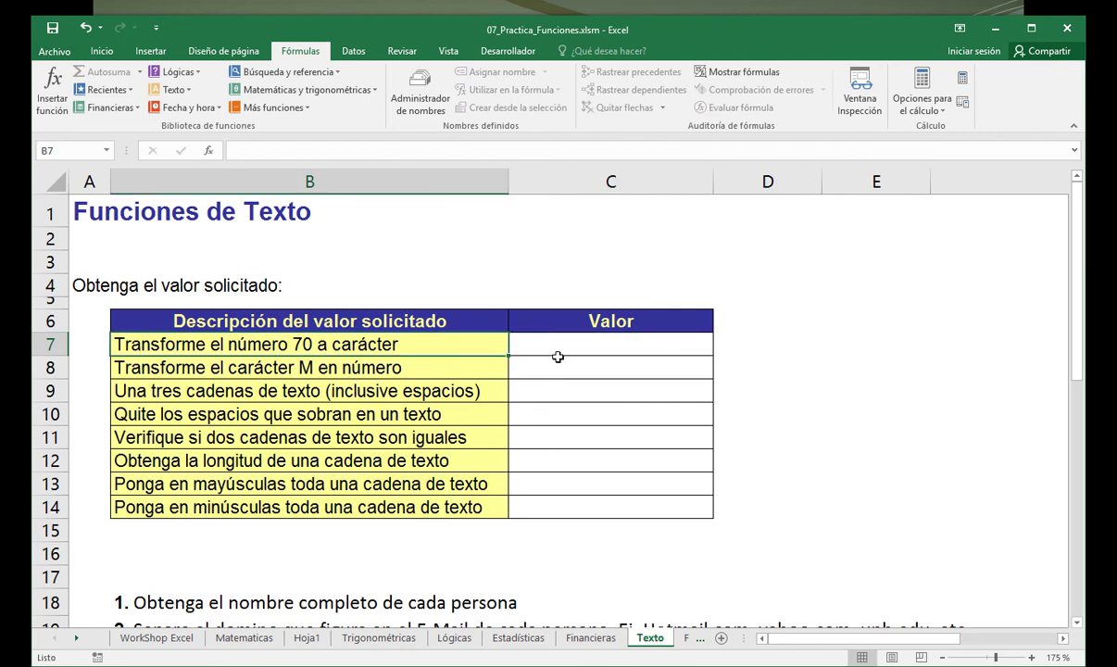
pyautogui.moveTo(559, 342); pyautogui.dragTo(553, 501)
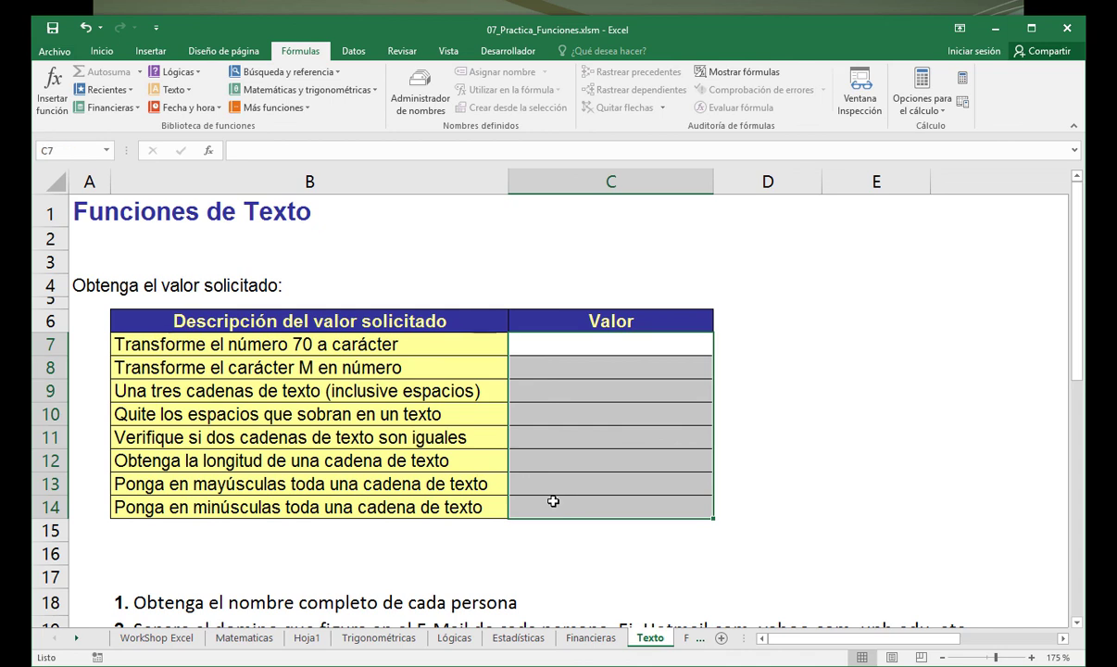
pyautogui.click(443, 460)
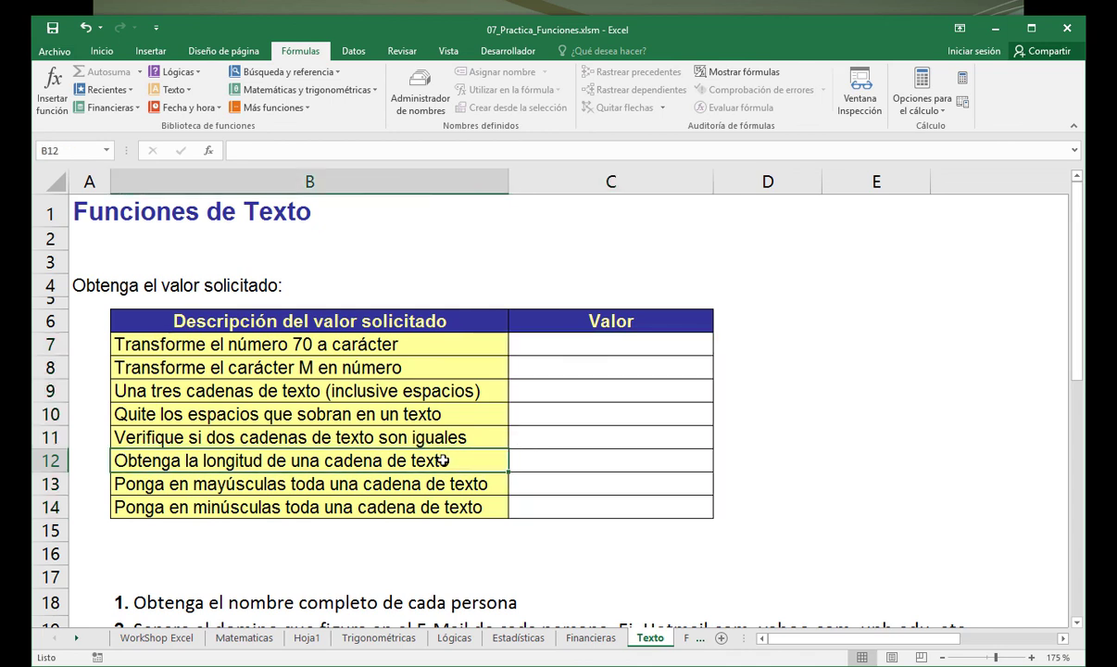
pyautogui.click(561, 467)
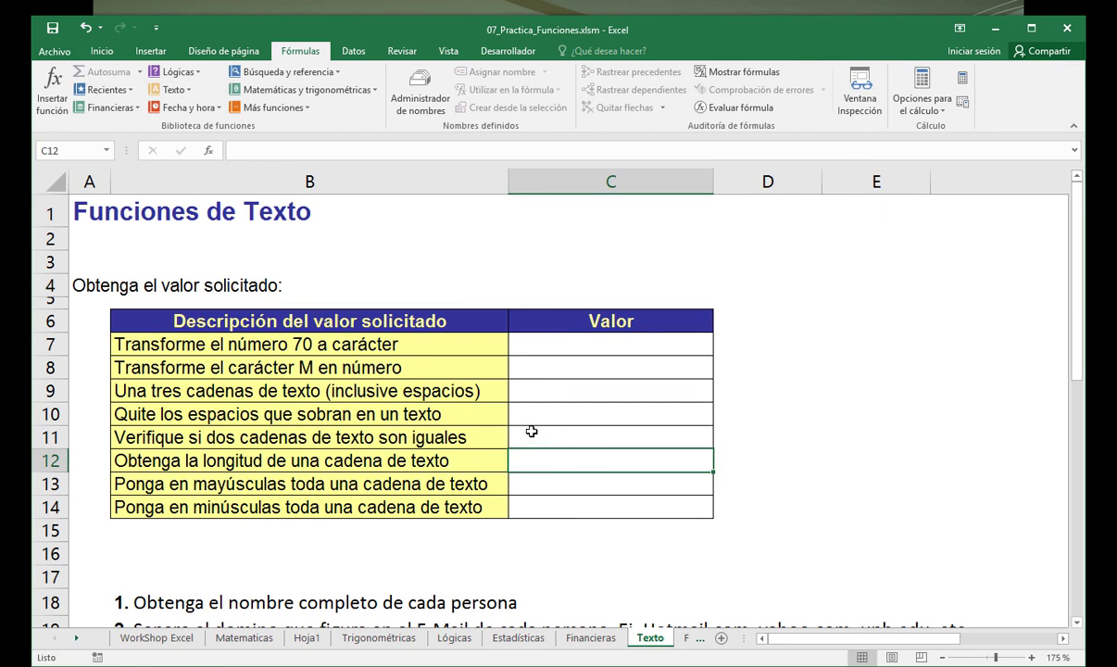
# Enter =CARACTER( 70 ) in C7 to transform the number 70 into a character, and reselect the cell.
pyautogui.click(283, 342)
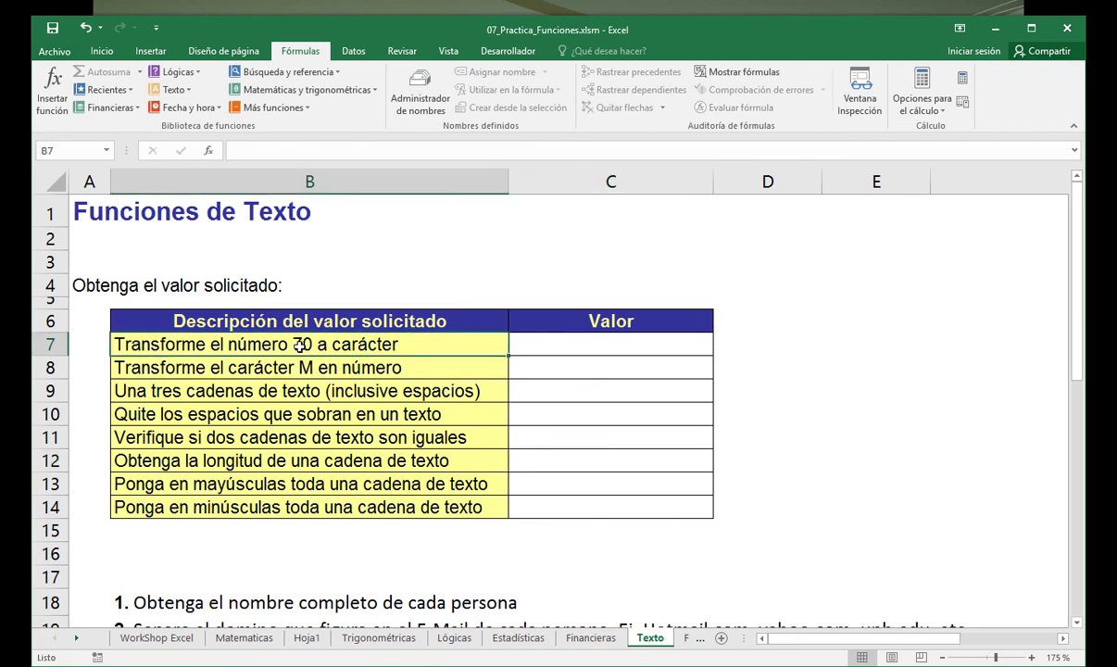
pyautogui.click(528, 340)
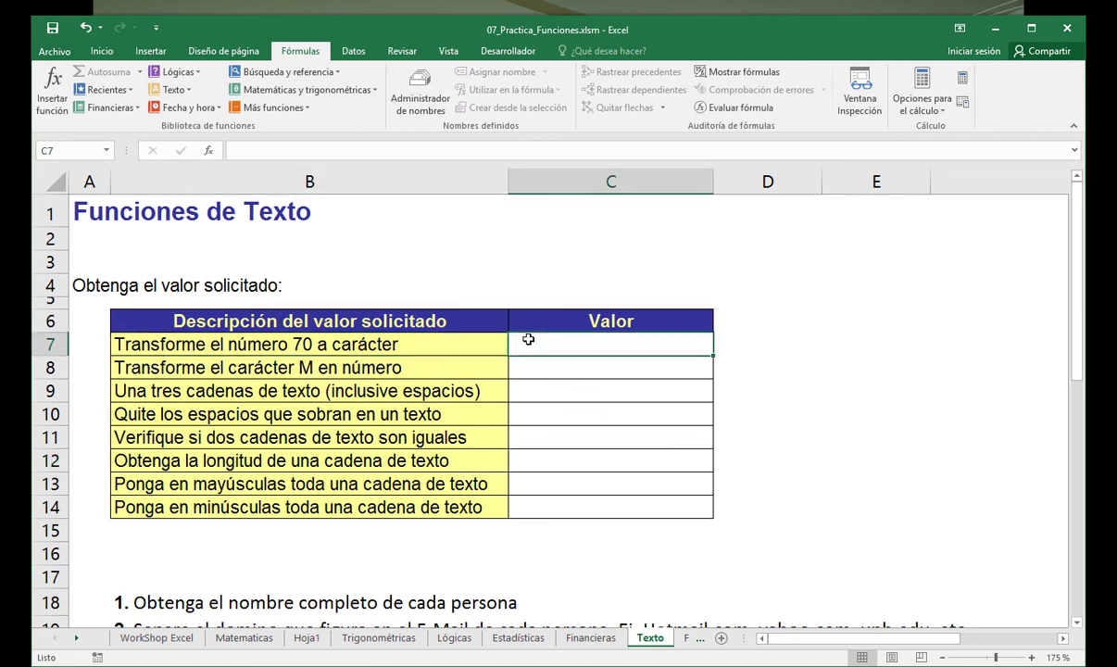
pyautogui.write('=car')
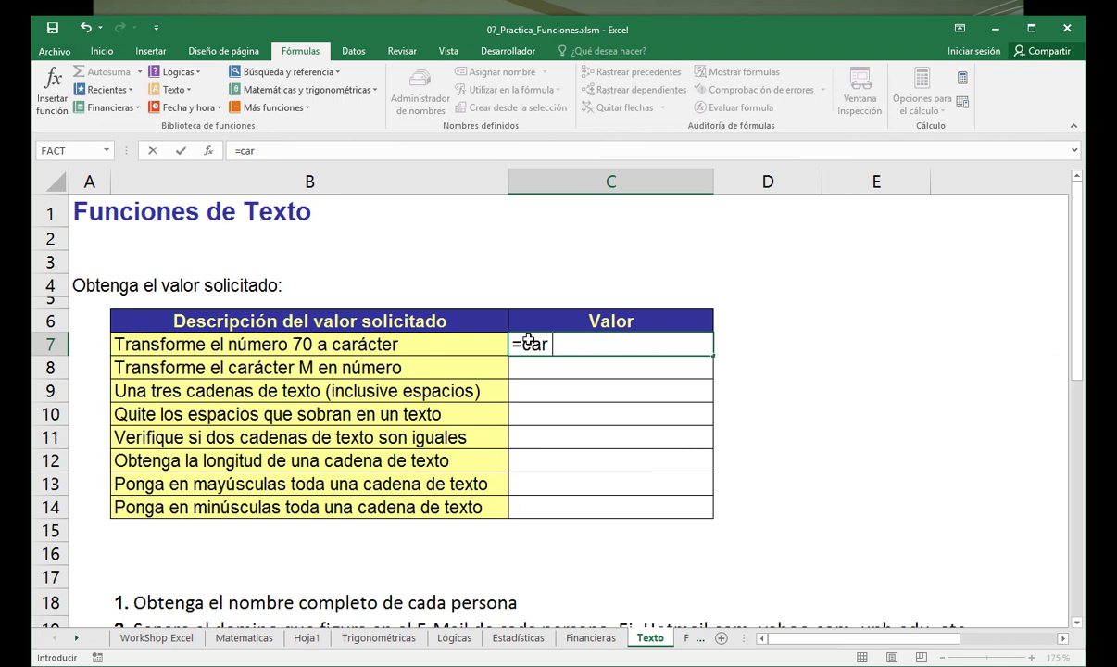
pyautogui.press('BackSpace')
pyautogui.press('Tab')
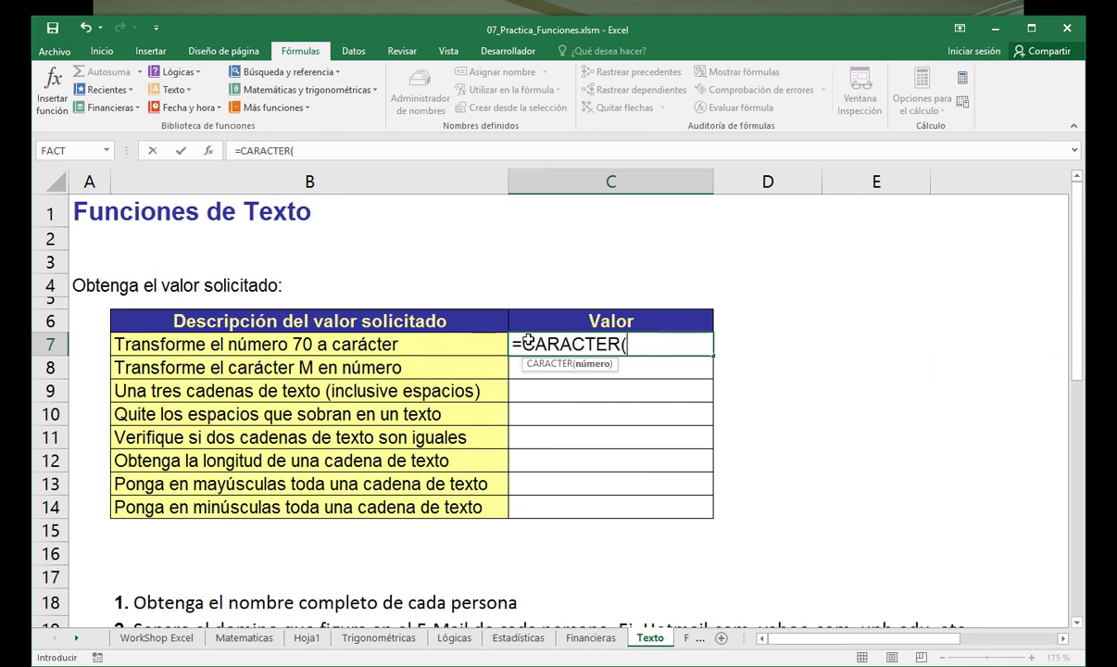
pyautogui.write('70 )')
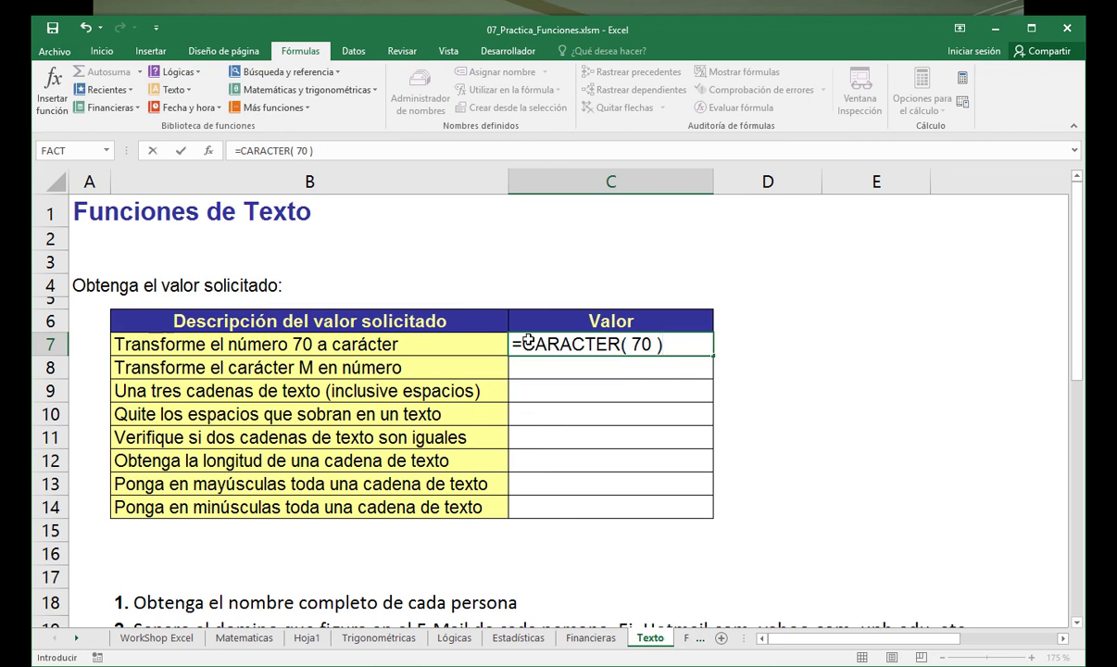
pyautogui.hotkey('ctrl', 'Return')
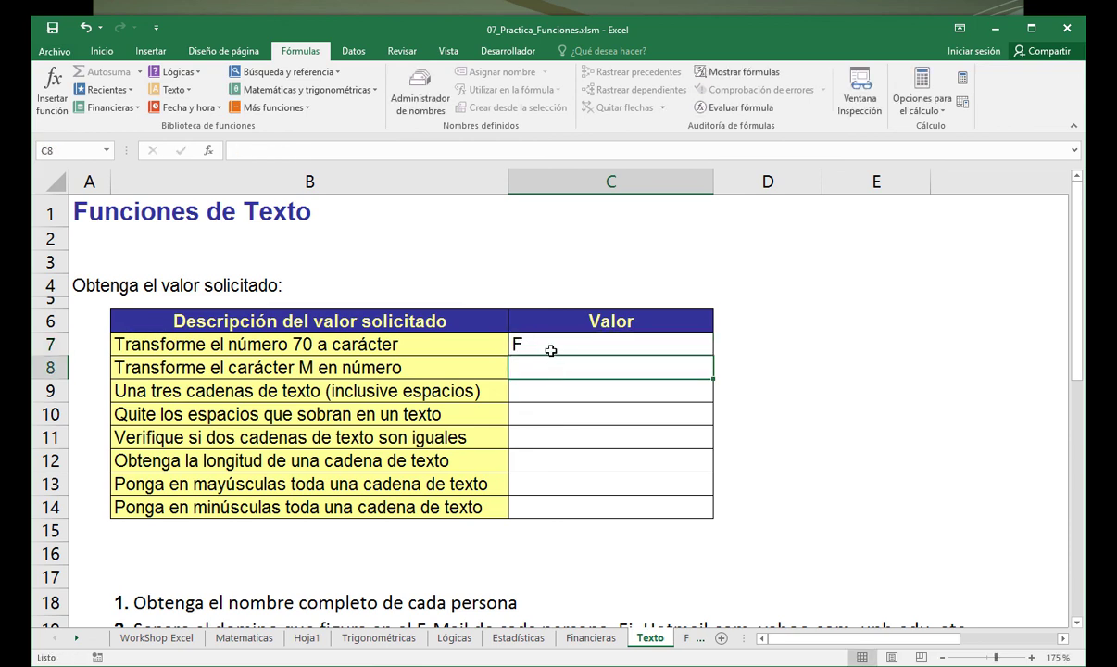
pyautogui.click(547, 344)
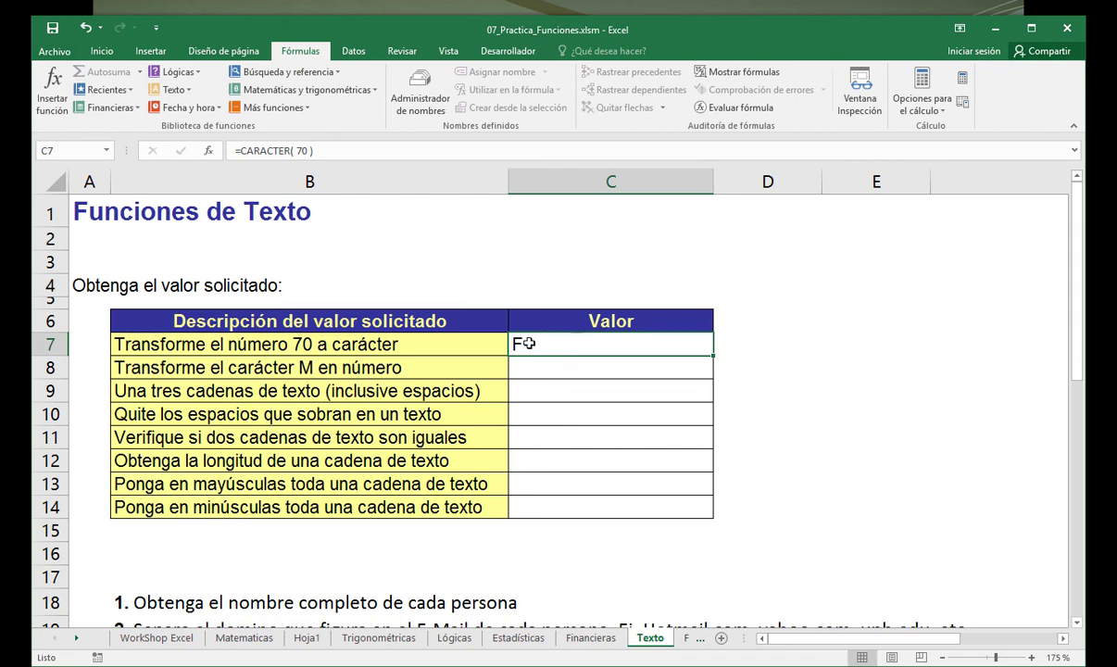
# Switch to the Fecha y hora sheet and select C7, the answer cell for the system's current date and time.
pyautogui.click(687, 638)
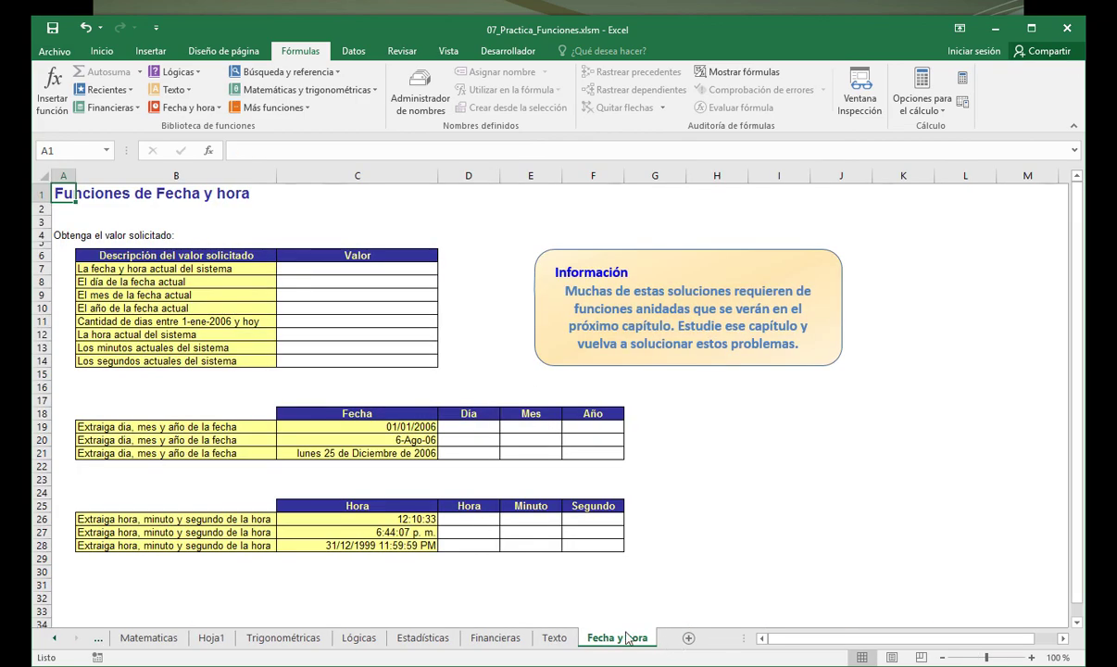
pyautogui.keyDown('ctrl'); pyautogui.scroll(4, 411, 410); pyautogui.keyUp('ctrl')
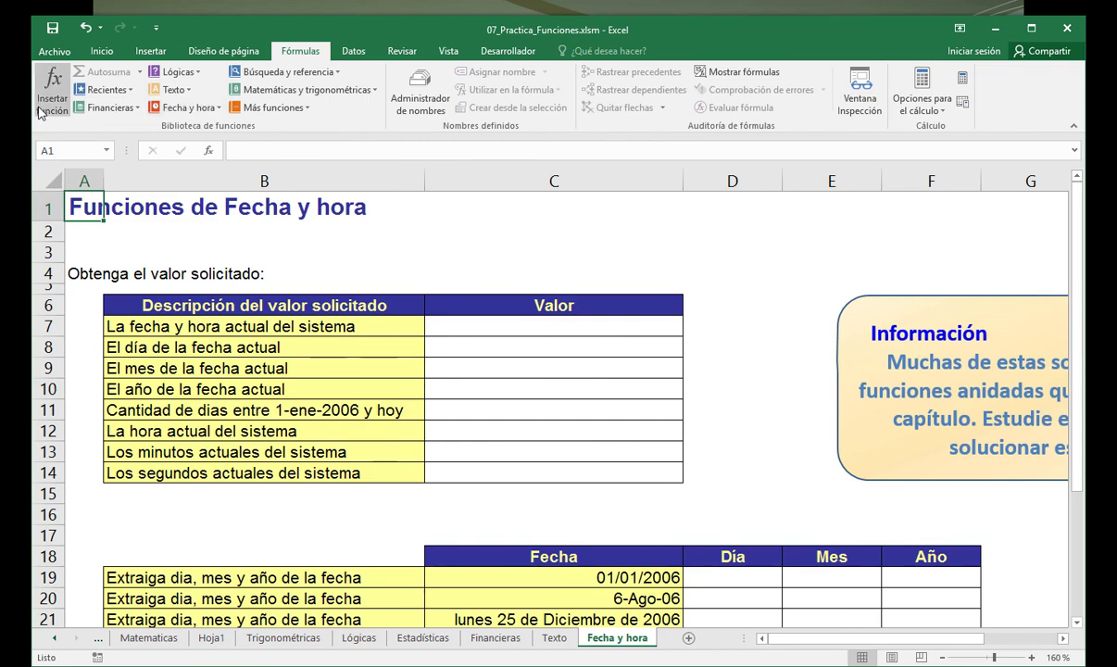
pyautogui.click(458, 325)
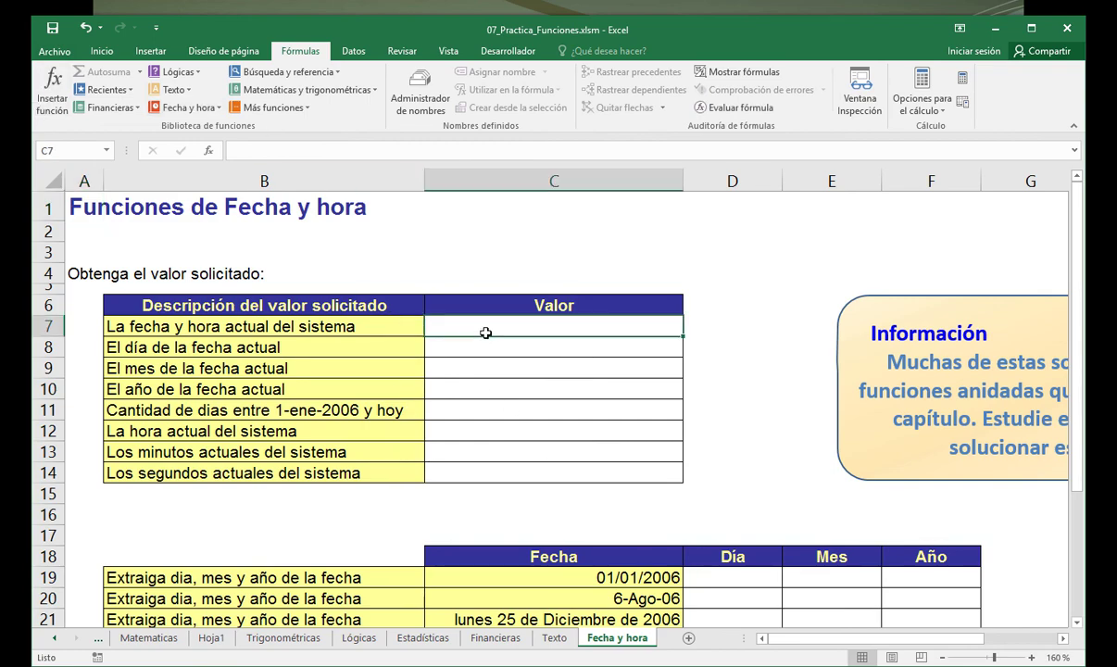
# Look through the Fecha y hora category in the function browser, and close it without inserting a function.
pyautogui.click(55, 110)
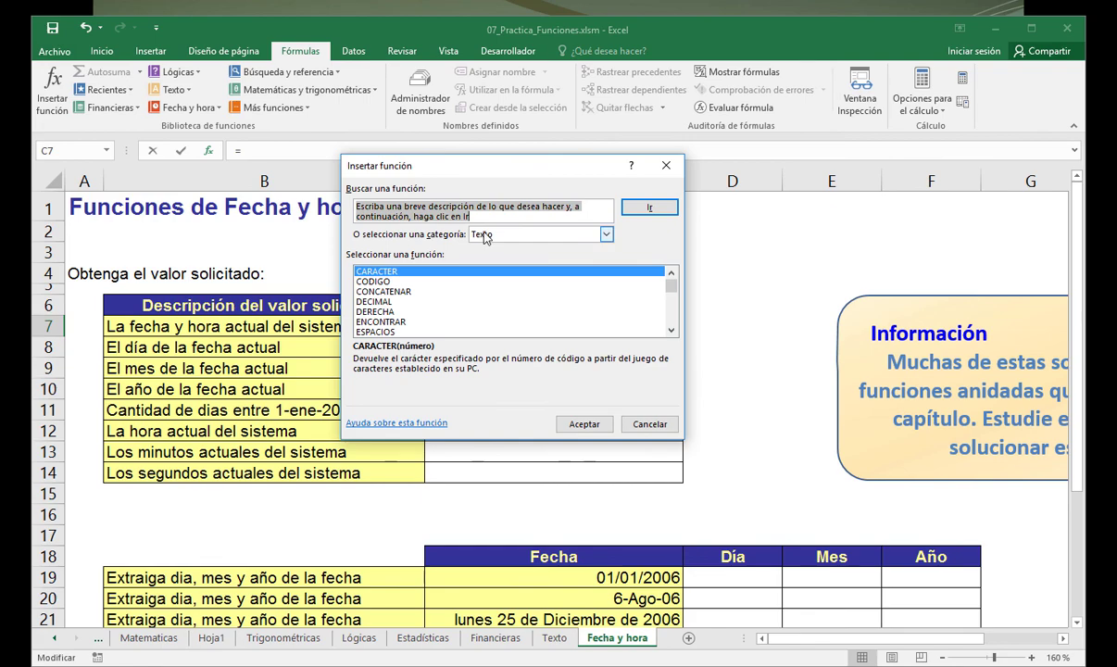
pyautogui.click(484, 237)
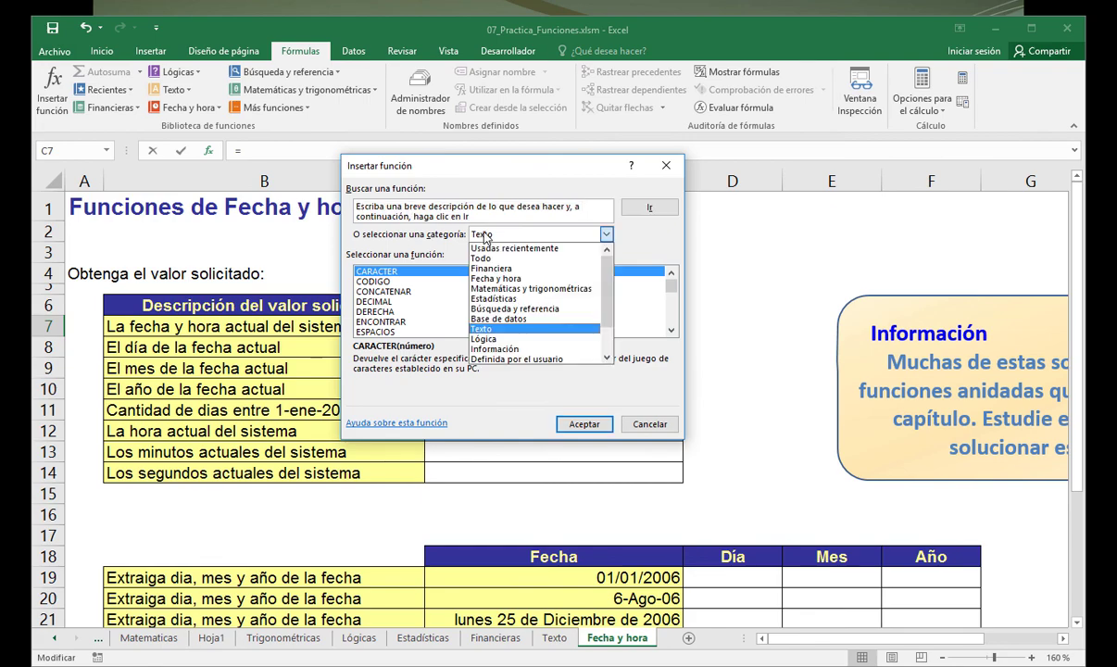
pyautogui.click(510, 278)
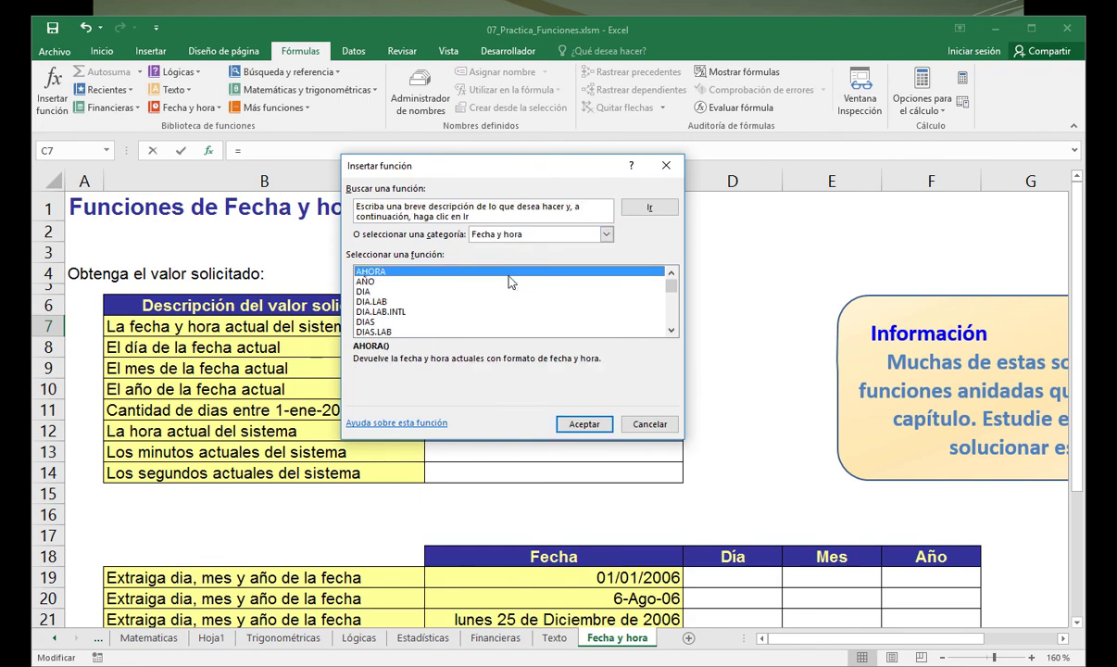
pyautogui.click(670, 330)
pyautogui.click(671, 331)
pyautogui.click(670, 331)
pyautogui.click(671, 330)
pyautogui.scroll(-2, 358, 313)
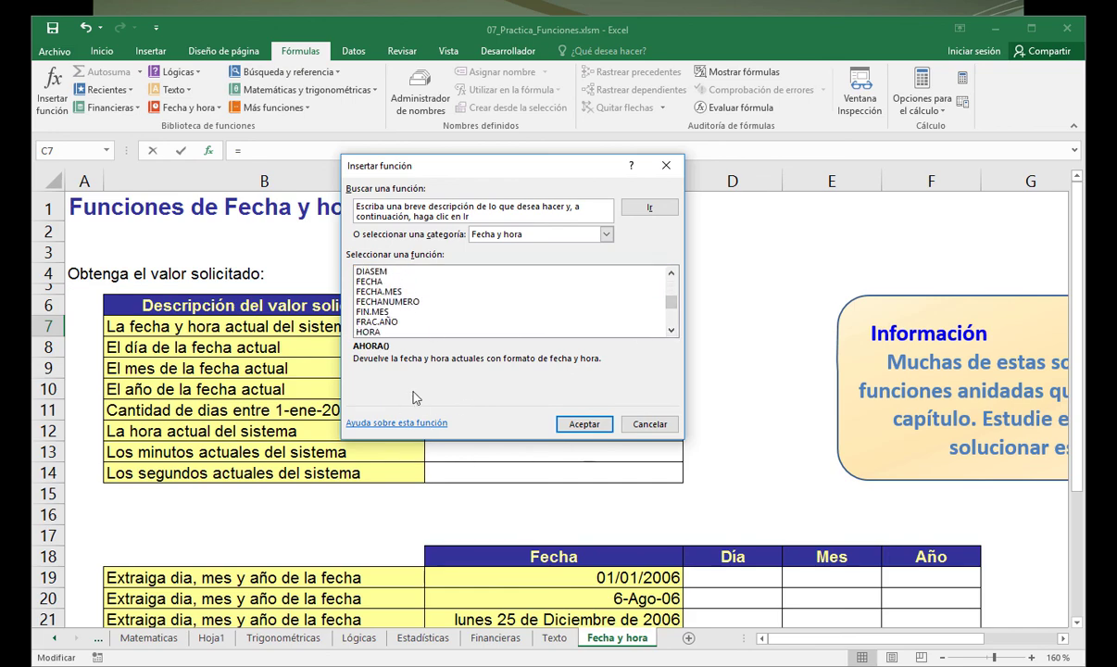
pyautogui.click(650, 423)
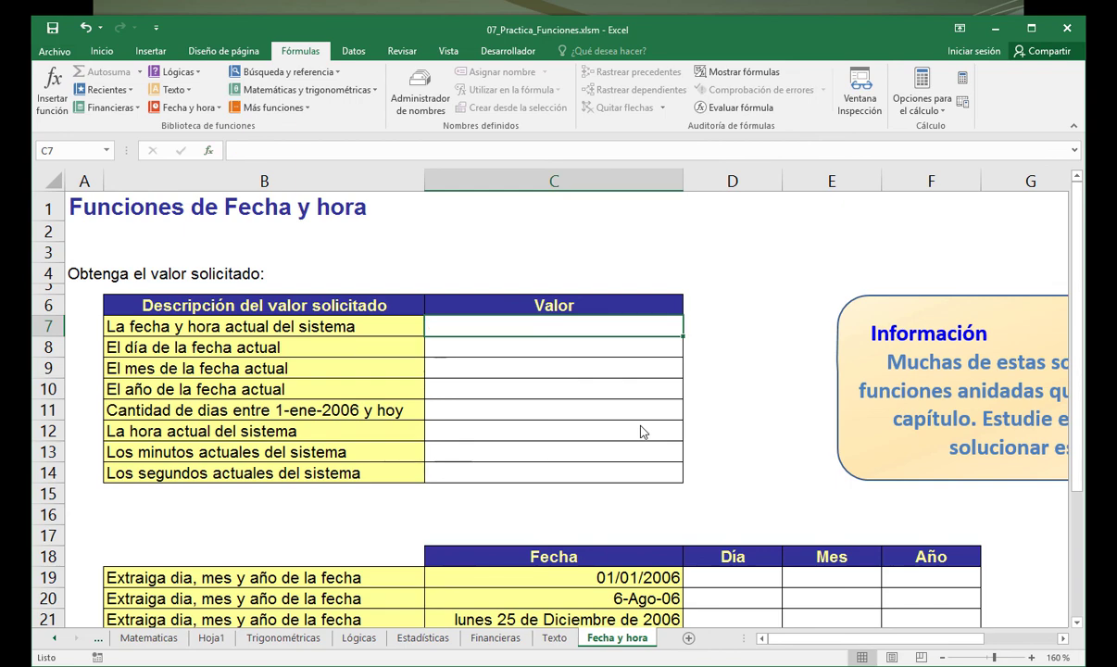